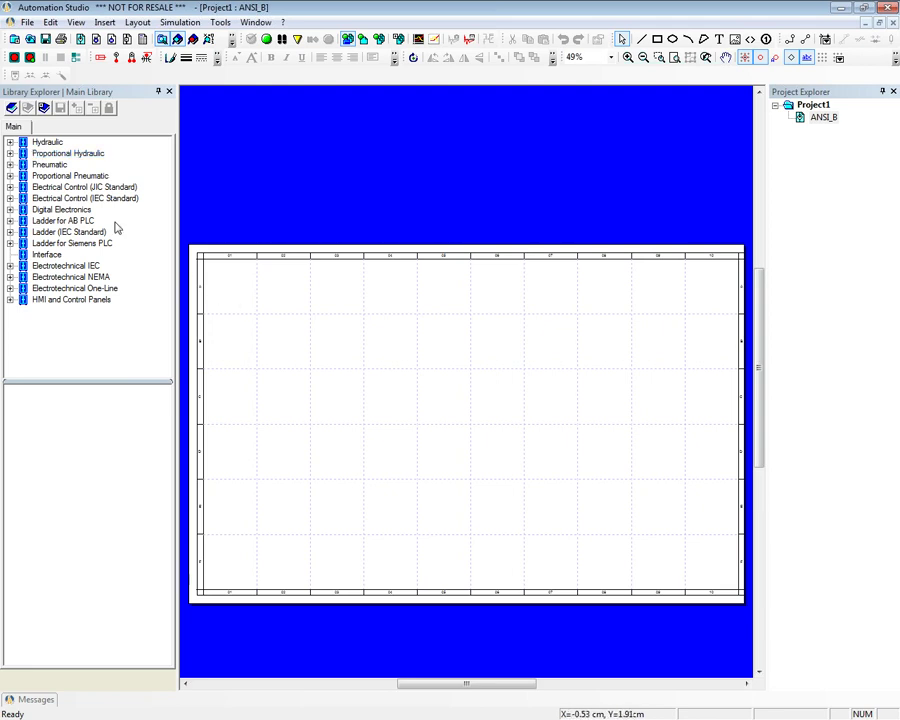
- Place a hydraulic Double-Acting Cylinder in the upper middle of the sheet and open its properties
click(10, 143)
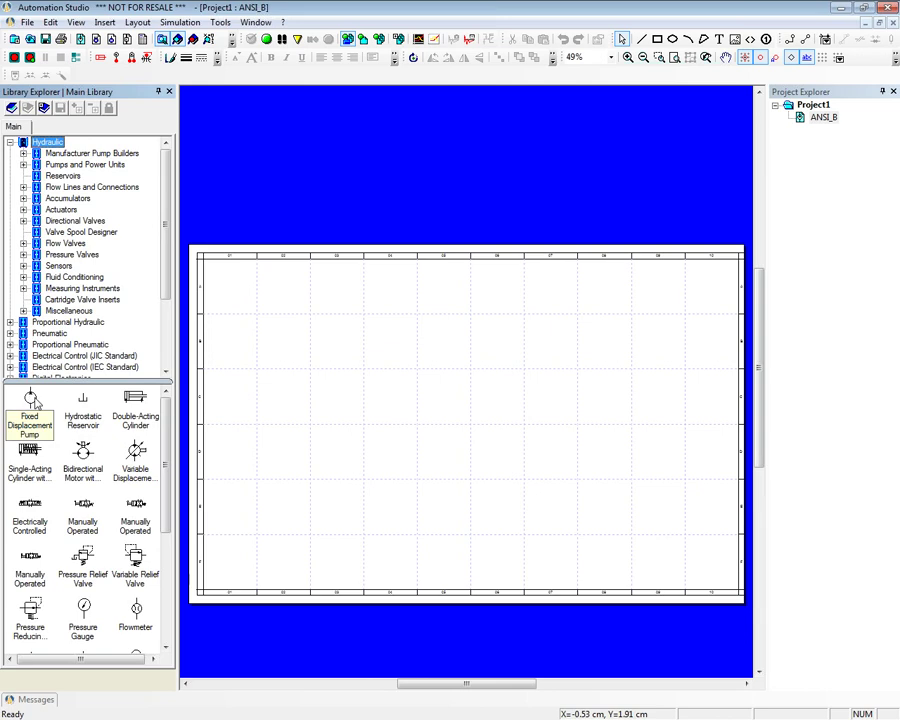
mouse_move(146, 404)
mouse_down()
mouse_move(368, 374)
mouse_move(388, 358)
mouse_up()
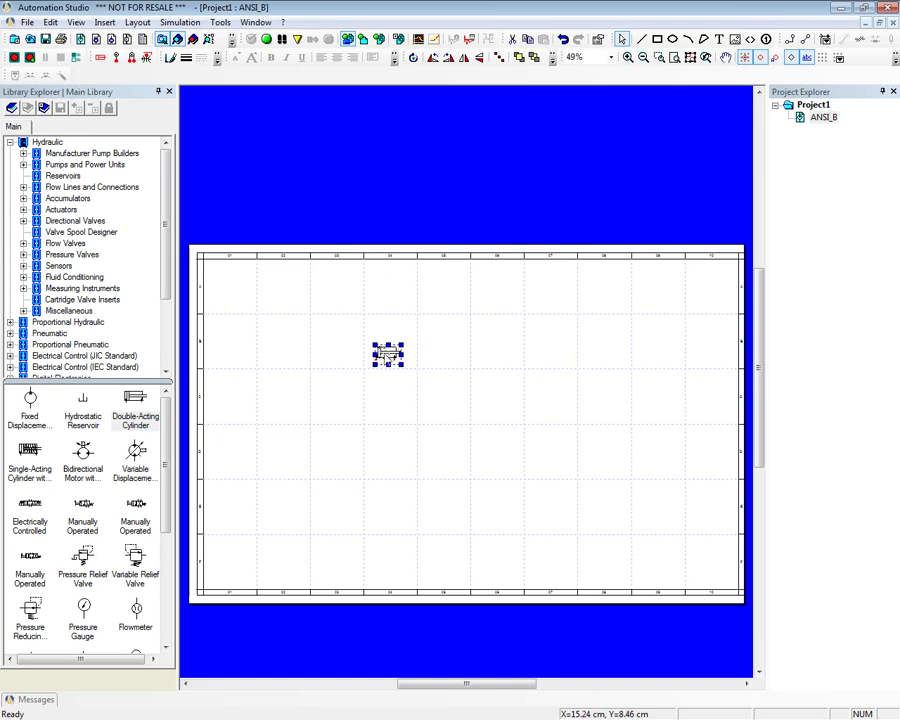
double_click(388, 358)
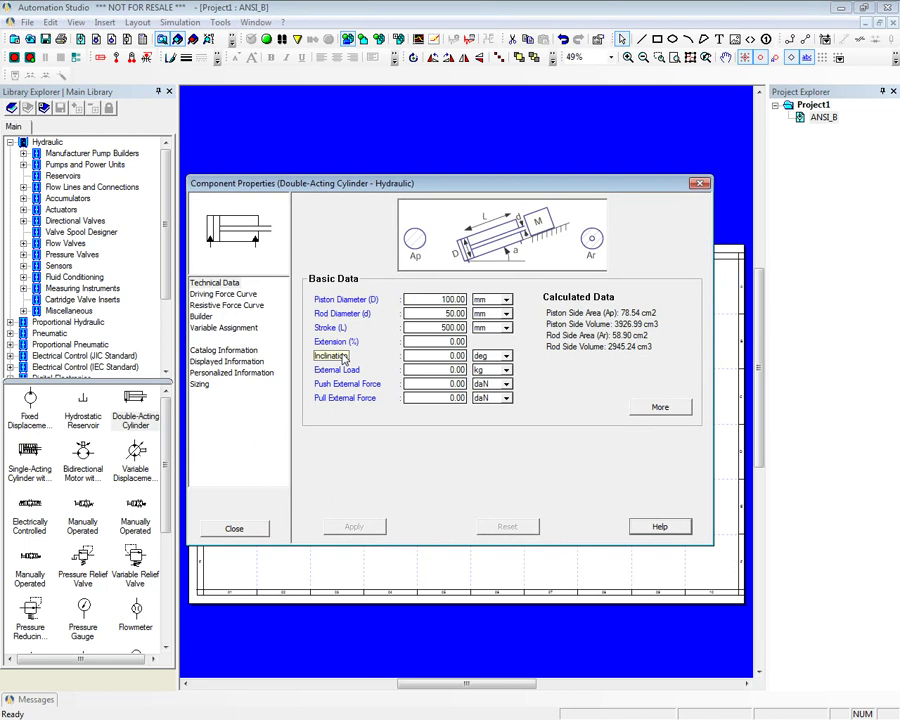
- Review the double-acting cylinder's catalog information fields and its technical data
click(228, 352)
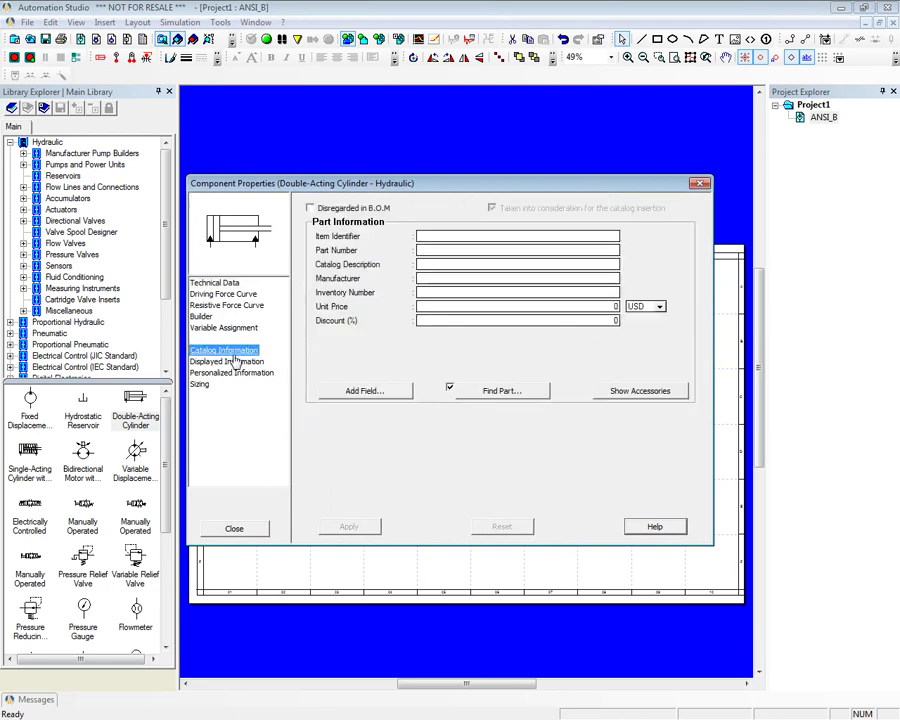
click(440, 279)
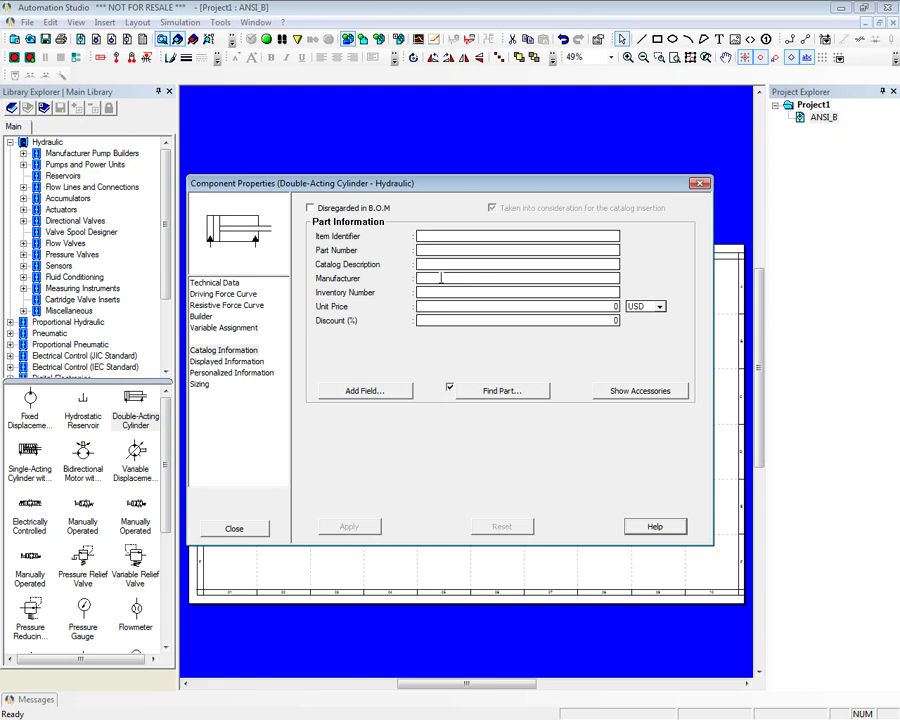
click(214, 283)
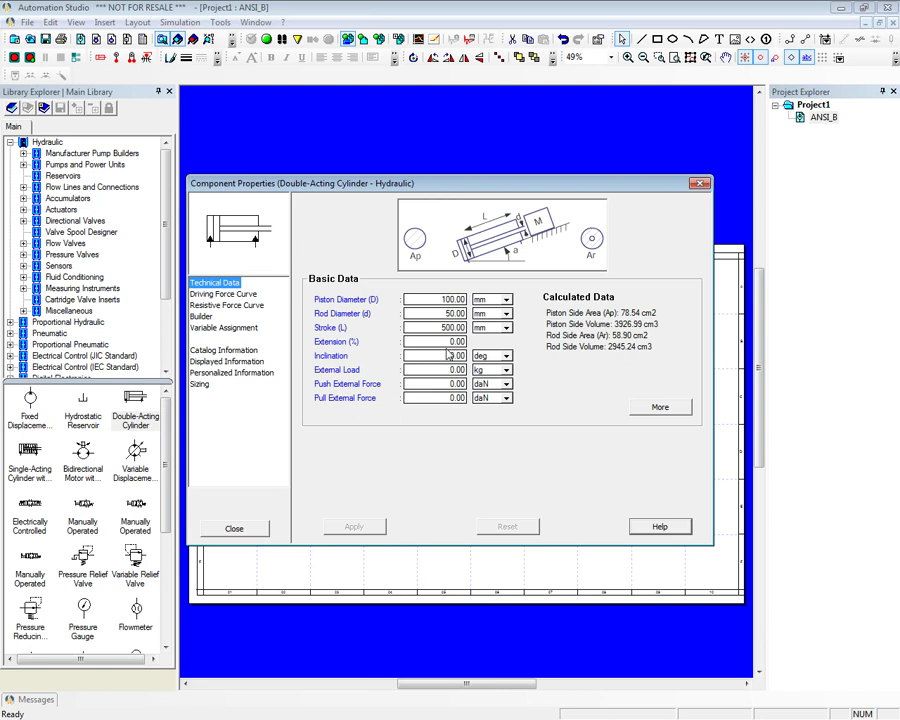
click(233, 350)
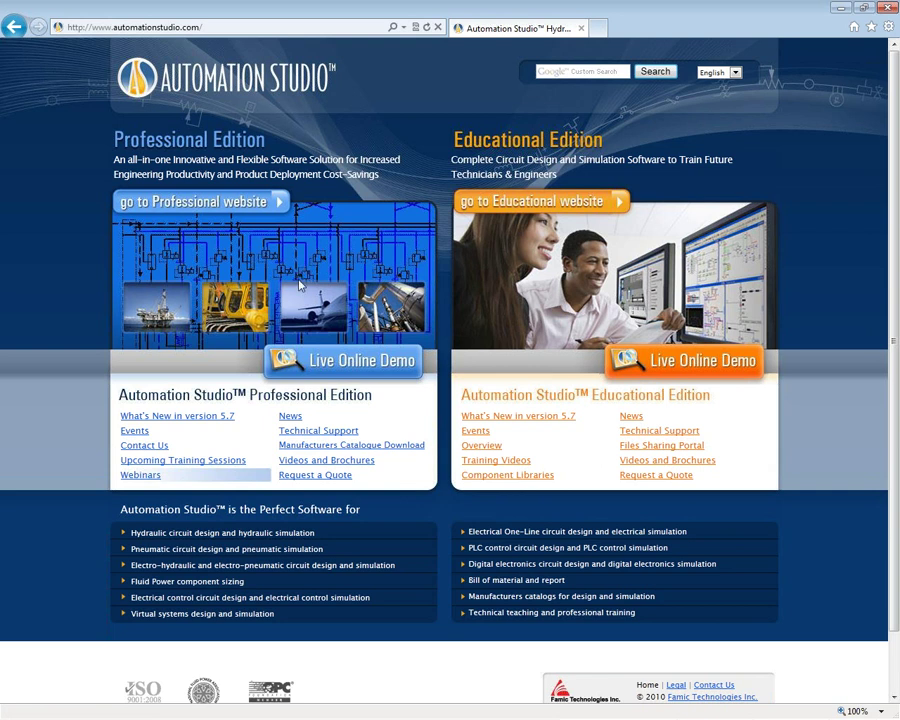
- Open the Manufacturers' Catalogue page on the Automation Studio website and read the usage requirements and catalogue list
click(368, 446)
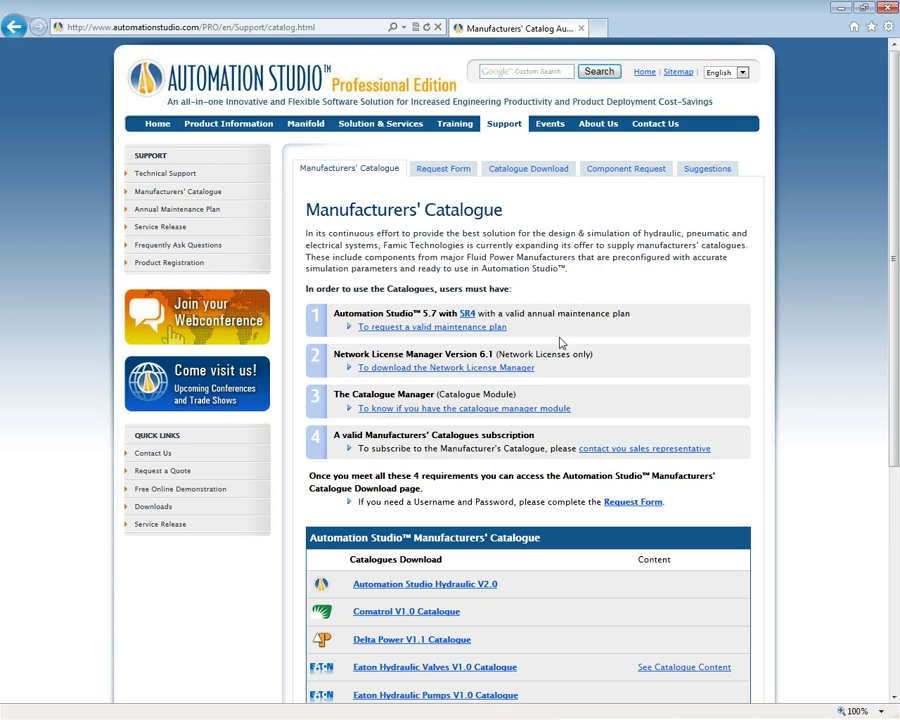
scroll(732, 413, down, 2)
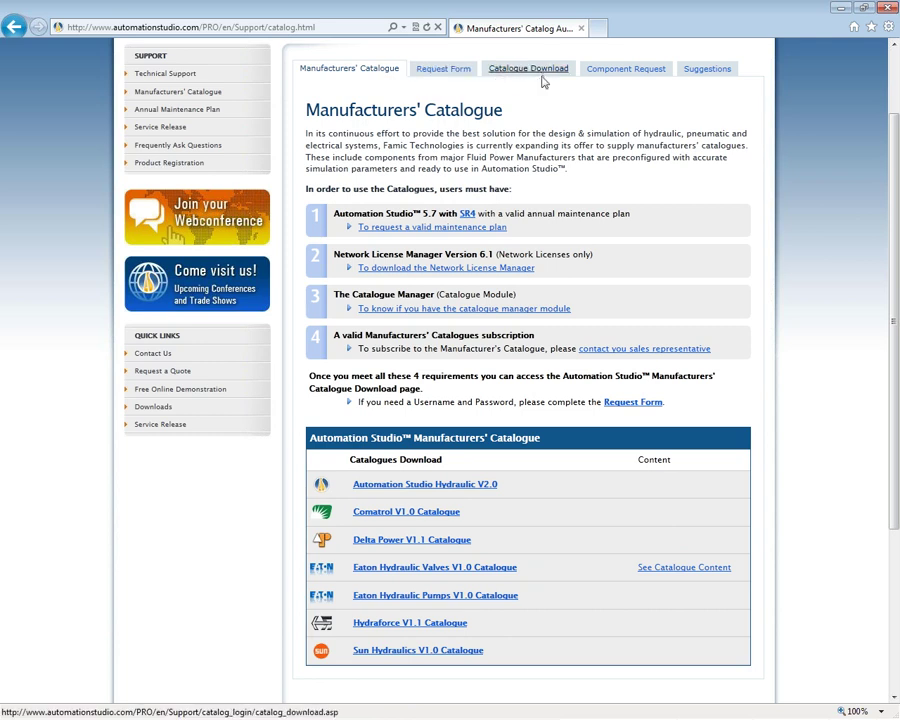
scroll(542, 77, up, 2)
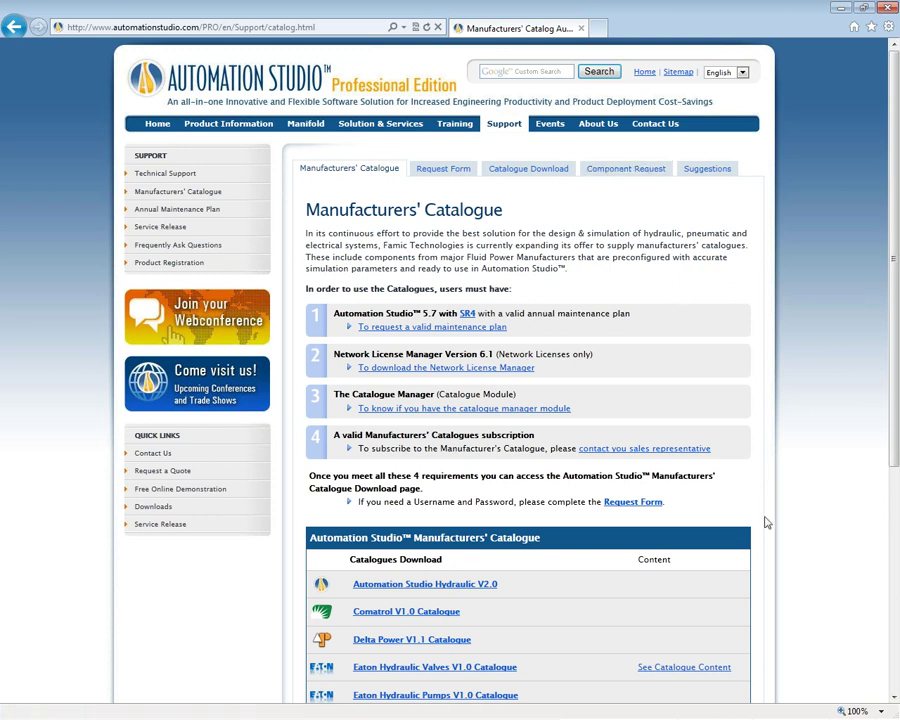
scroll(700, 540, down, 1)
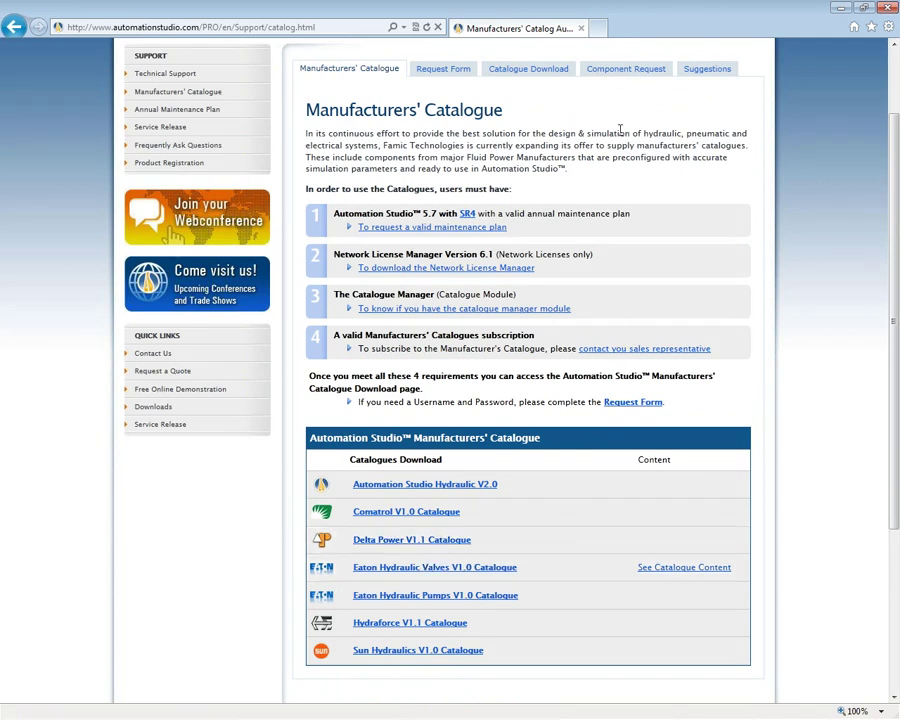
- Examine the On Demand Components Request Form and return to the Manufacturers' Catalogue page
click(625, 69)
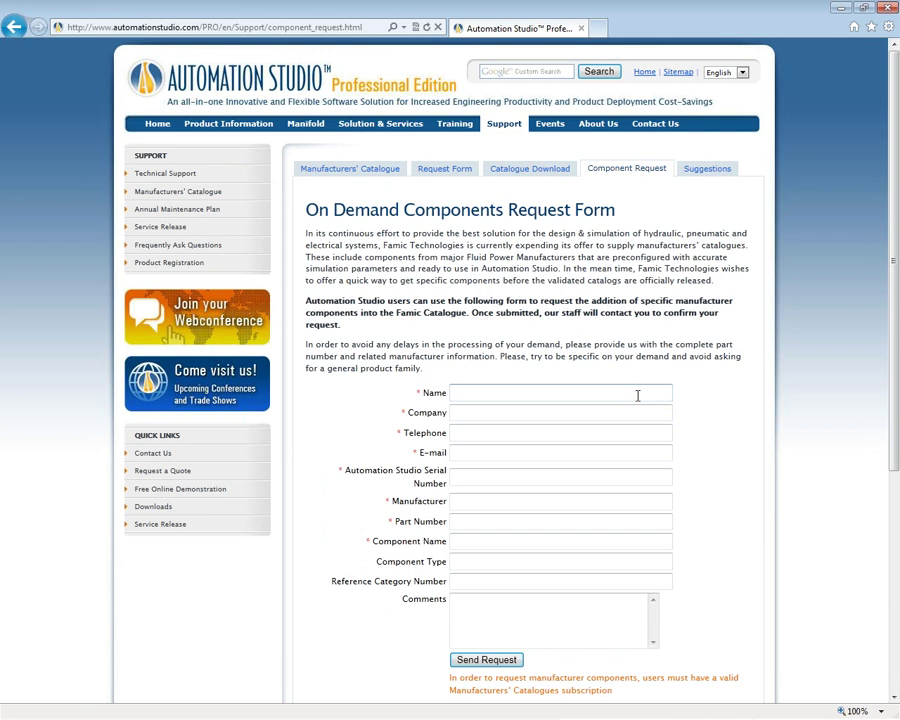
scroll(637, 394, down, 1)
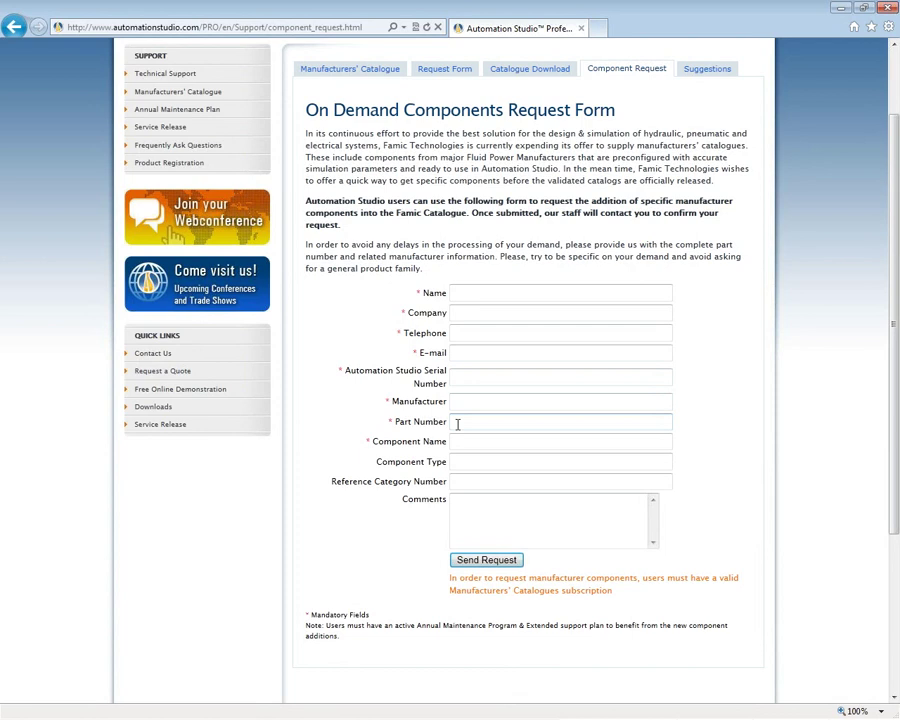
click(368, 72)
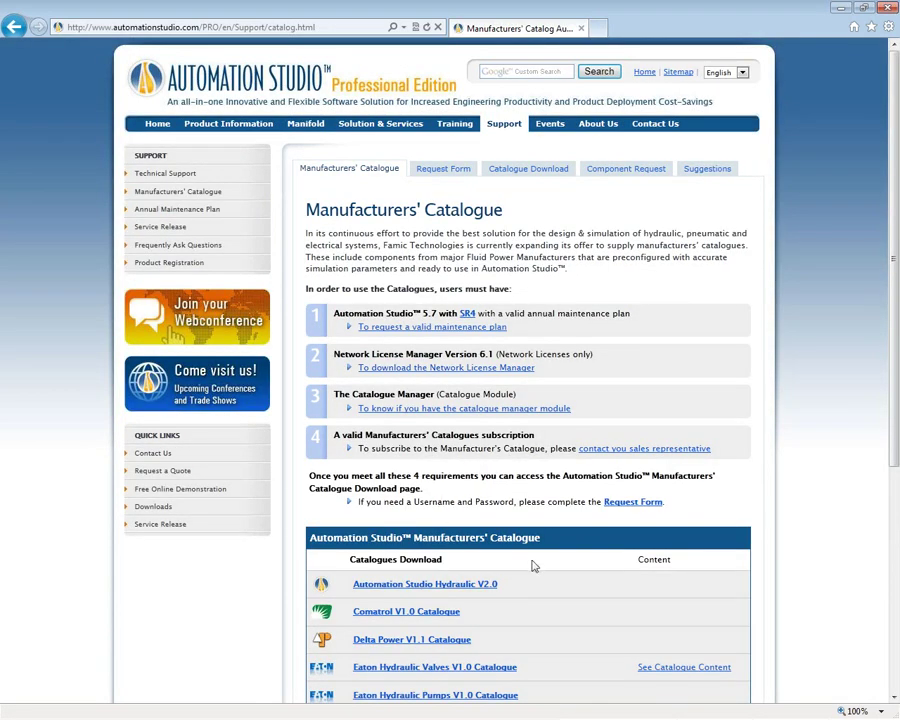
- Review the list of downloadable manufacturer catalogues and check the Catalogue Download login and Request Form pages
scroll(534, 566, down, 3)
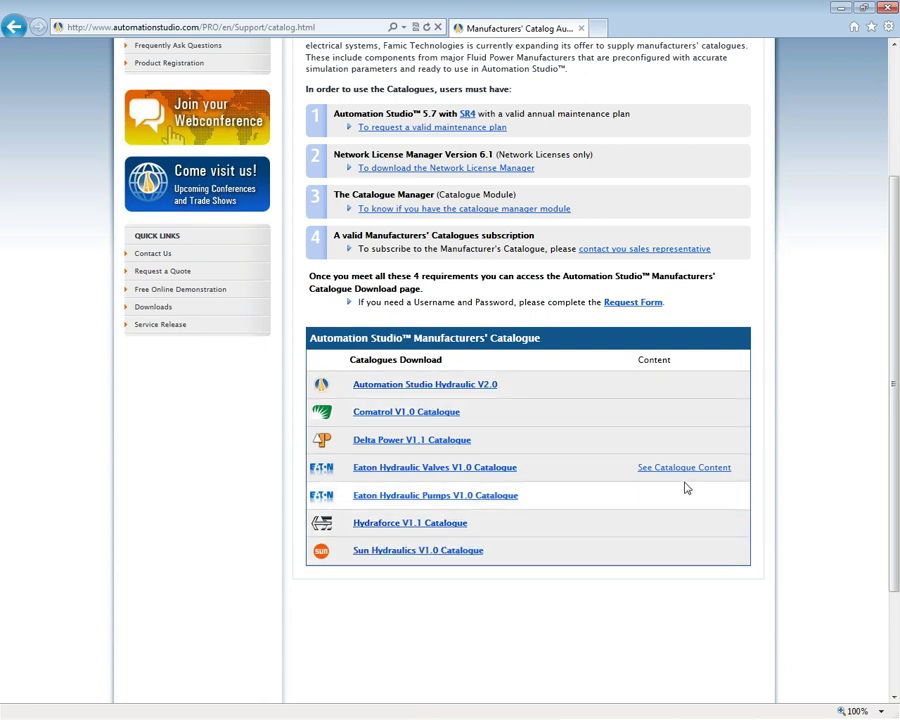
scroll(720, 495, up, 3)
scroll(725, 495, up, 1)
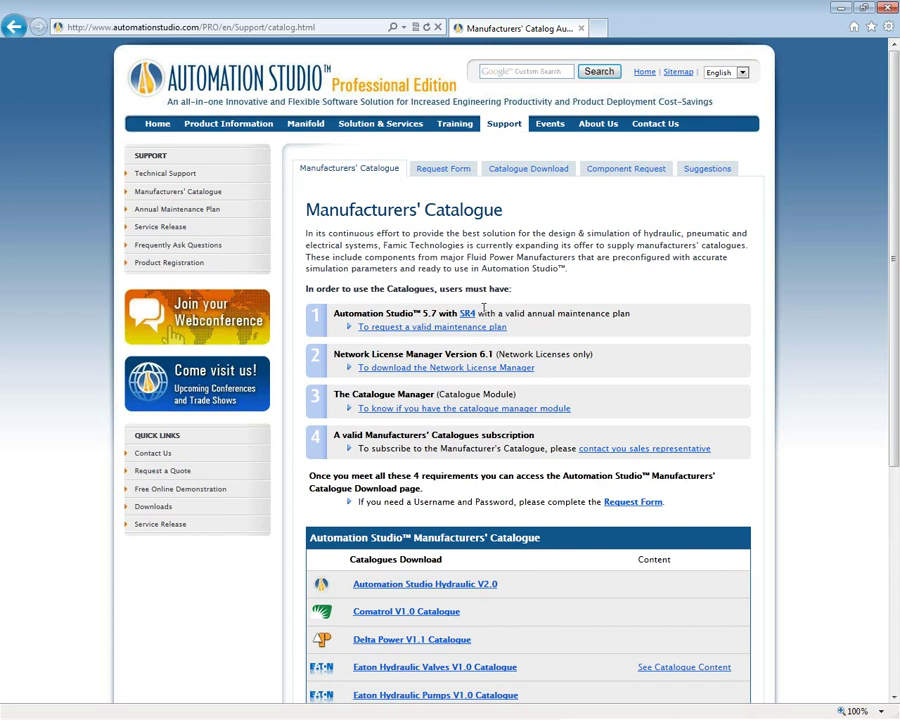
click(527, 173)
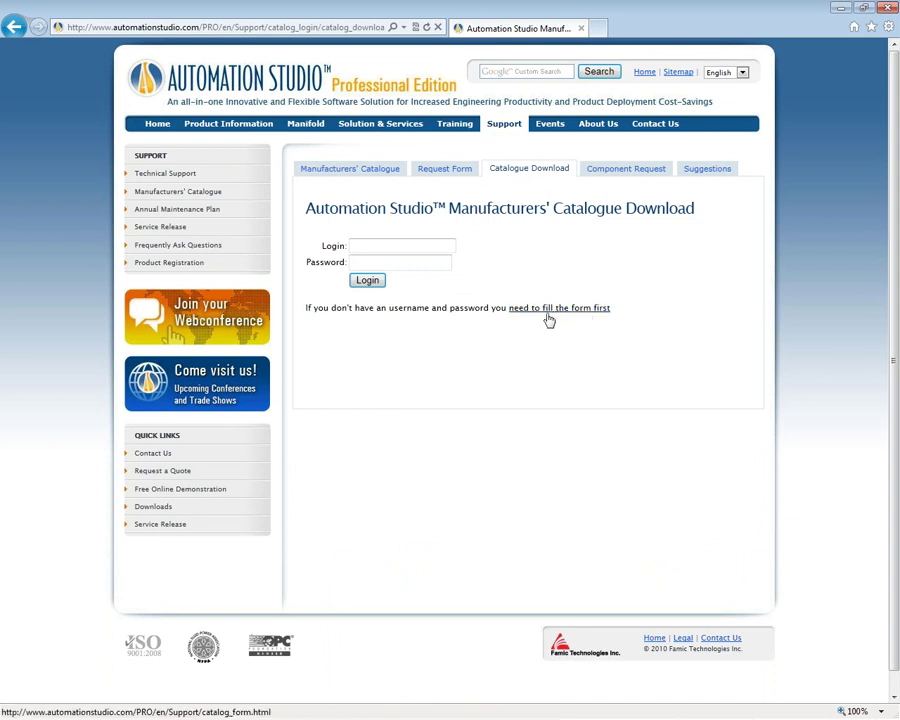
click(445, 169)
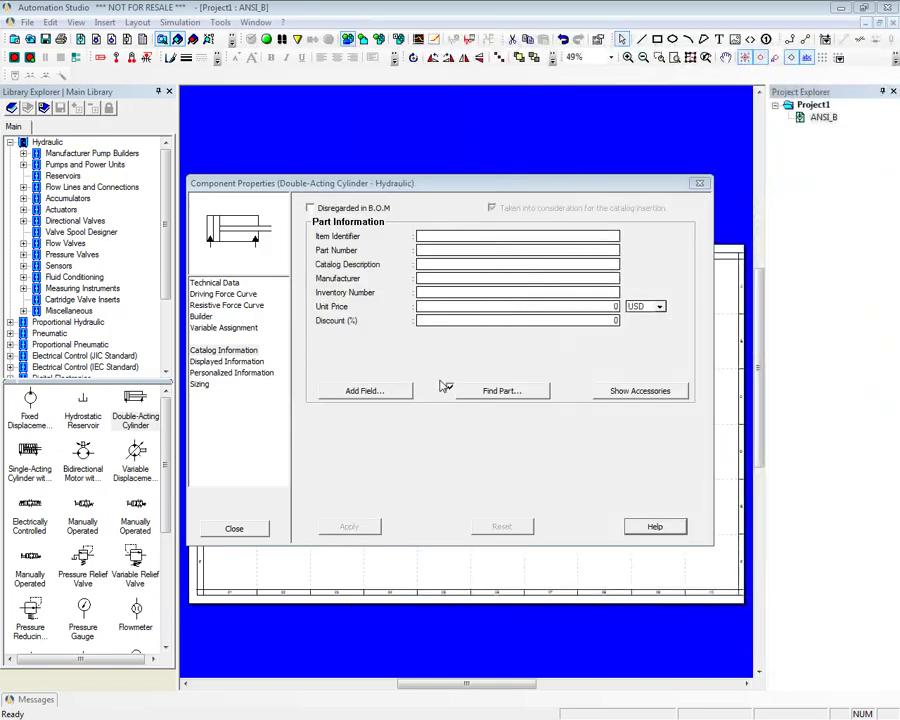
- Back in Automation Studio, close the cylinder's properties and delete the cylinder from the sheet
click(260, 534)
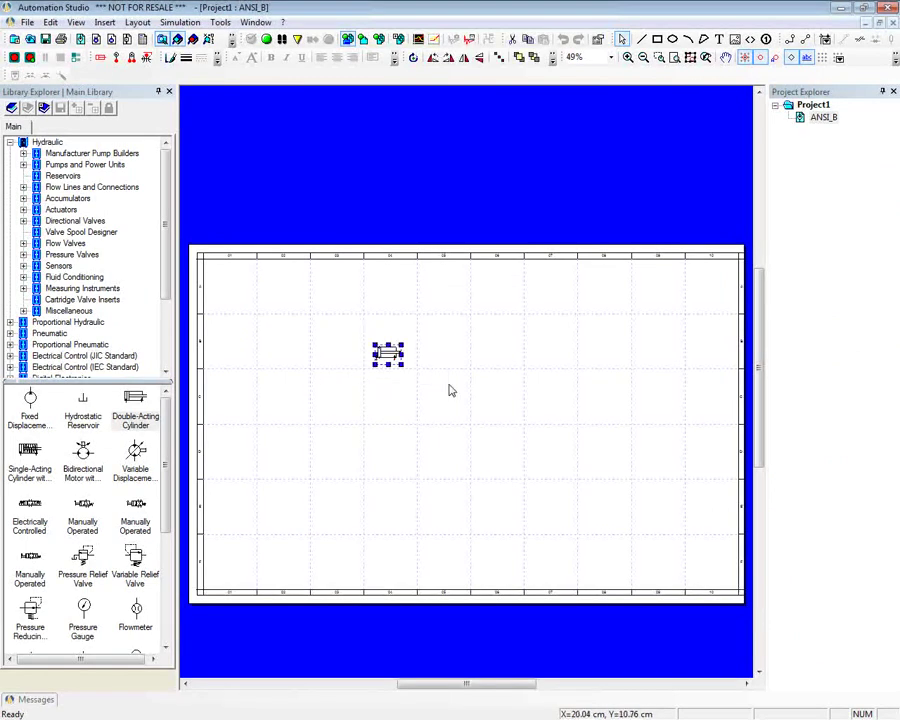
key(Delete)
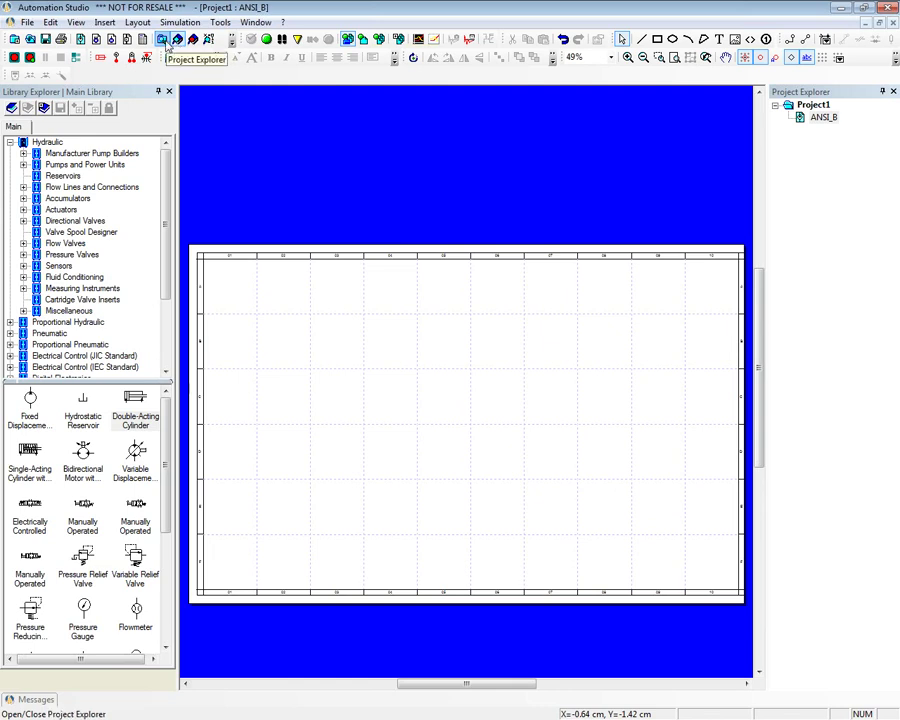
- Hide the Project Explorer, keep the Library Explorer shown, and open the Catalog Explorer
click(163, 40)
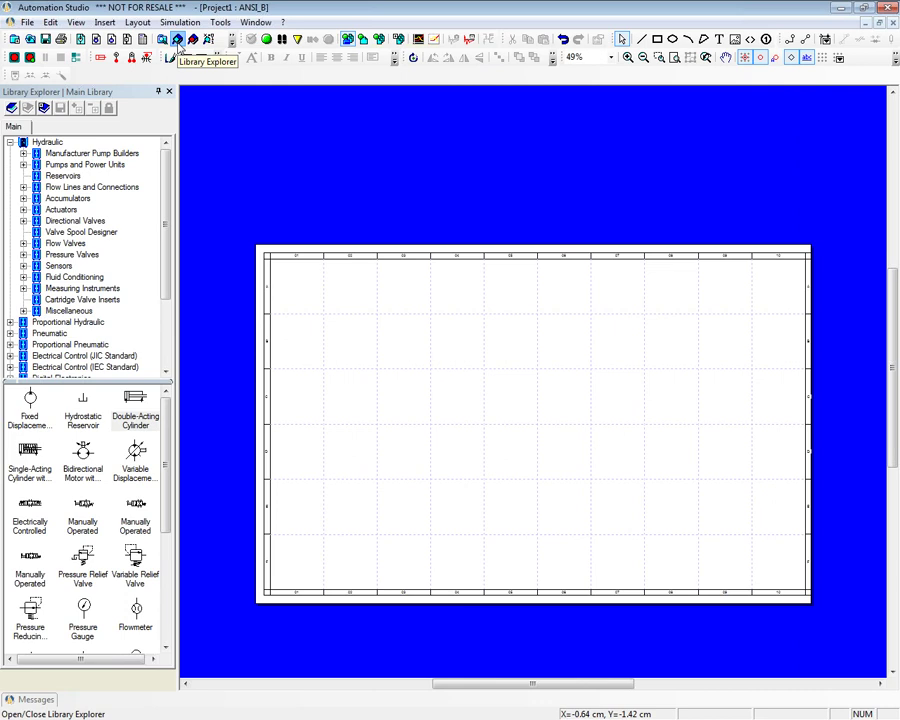
click(178, 42)
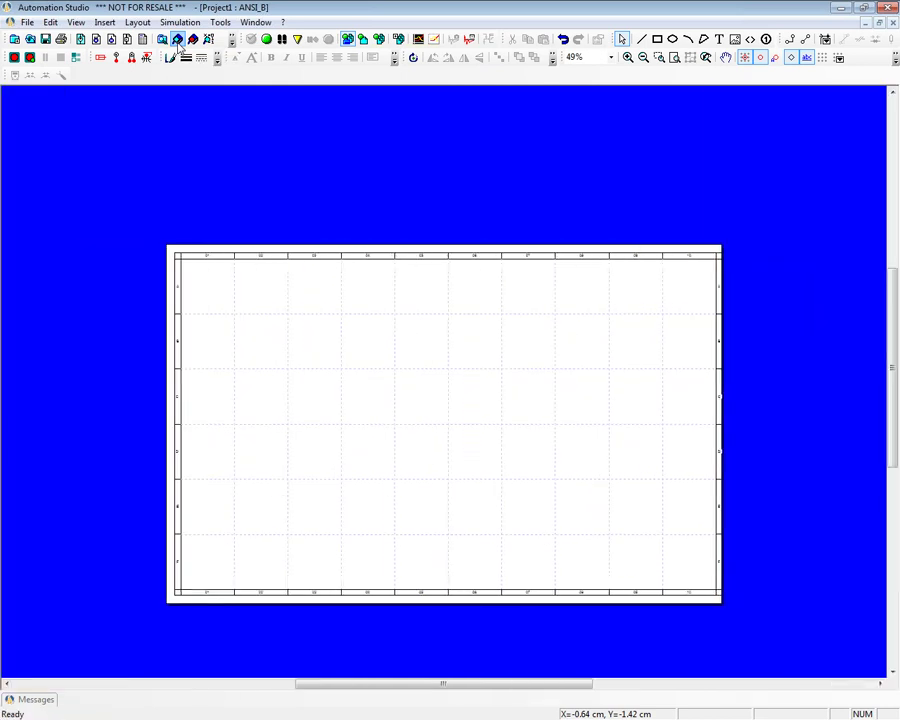
click(178, 42)
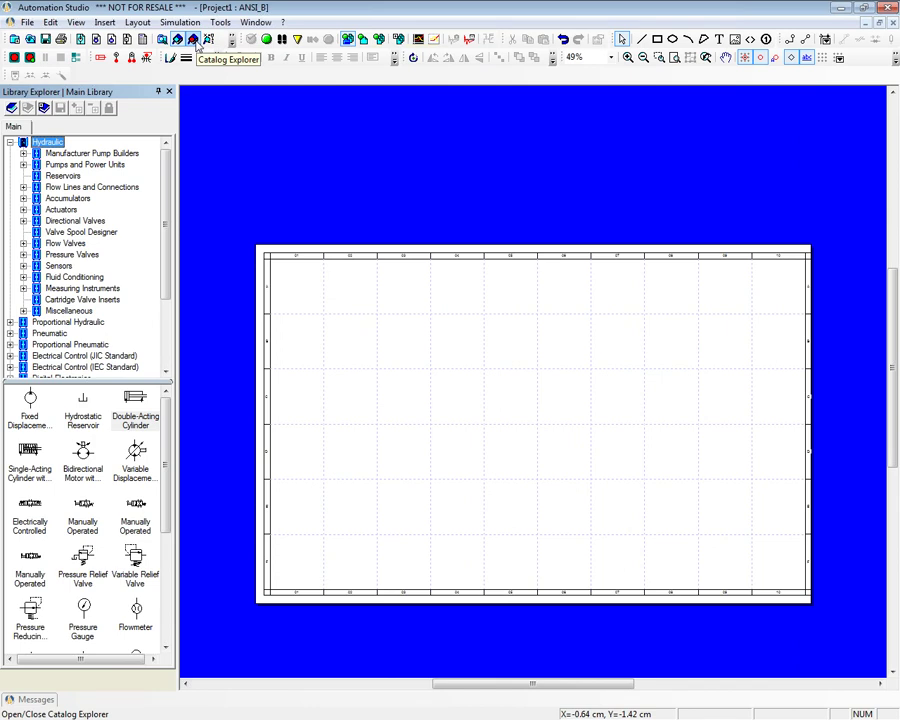
click(195, 43)
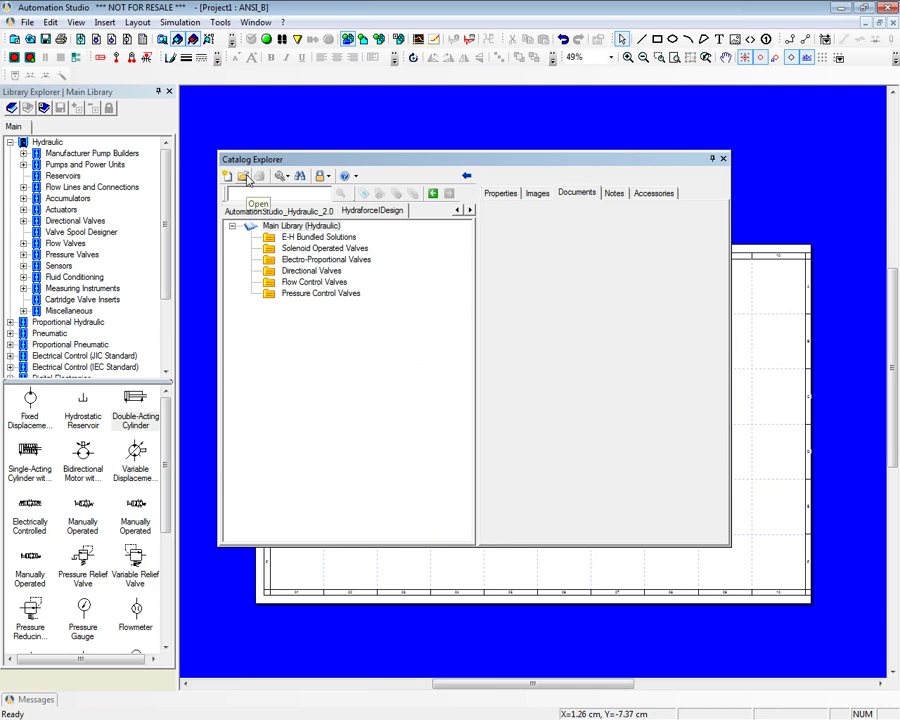
- Close the HydraforceIDesign catalog in the Catalog Explorer
click(318, 210)
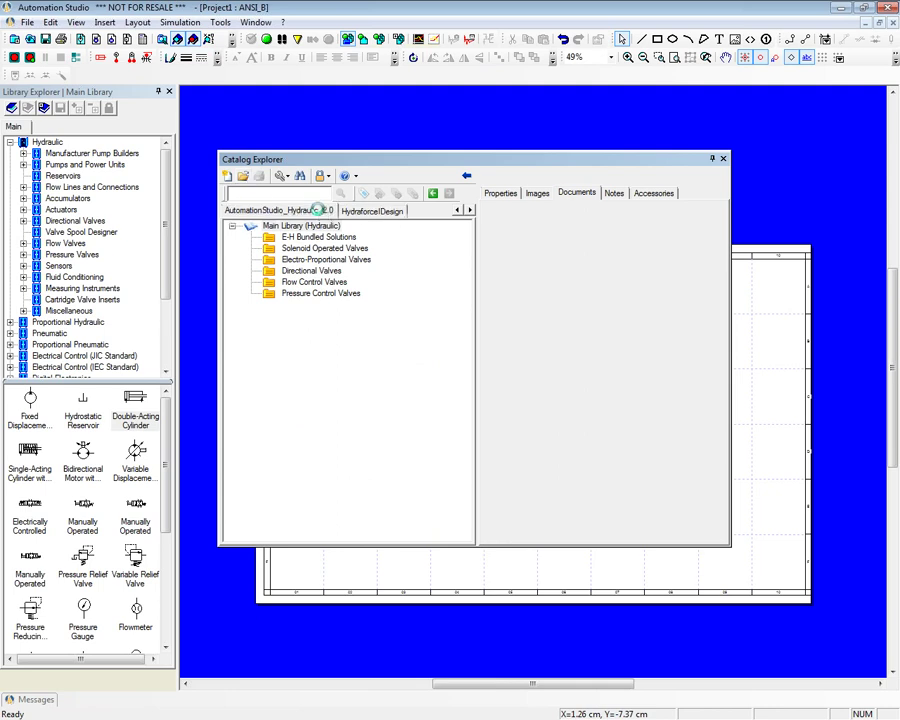
click(370, 210)
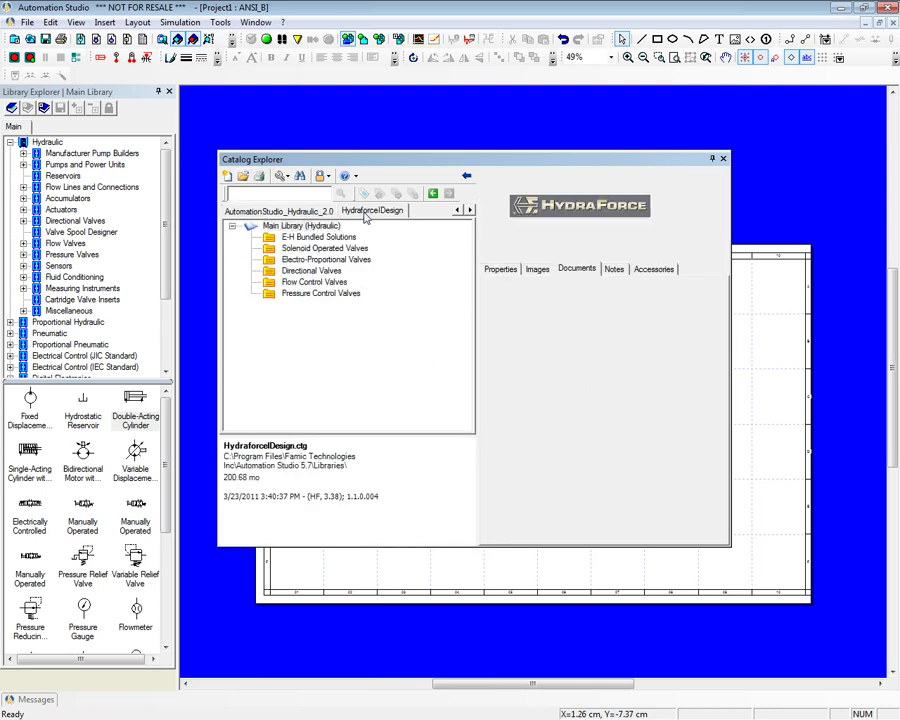
right_click(366, 218)
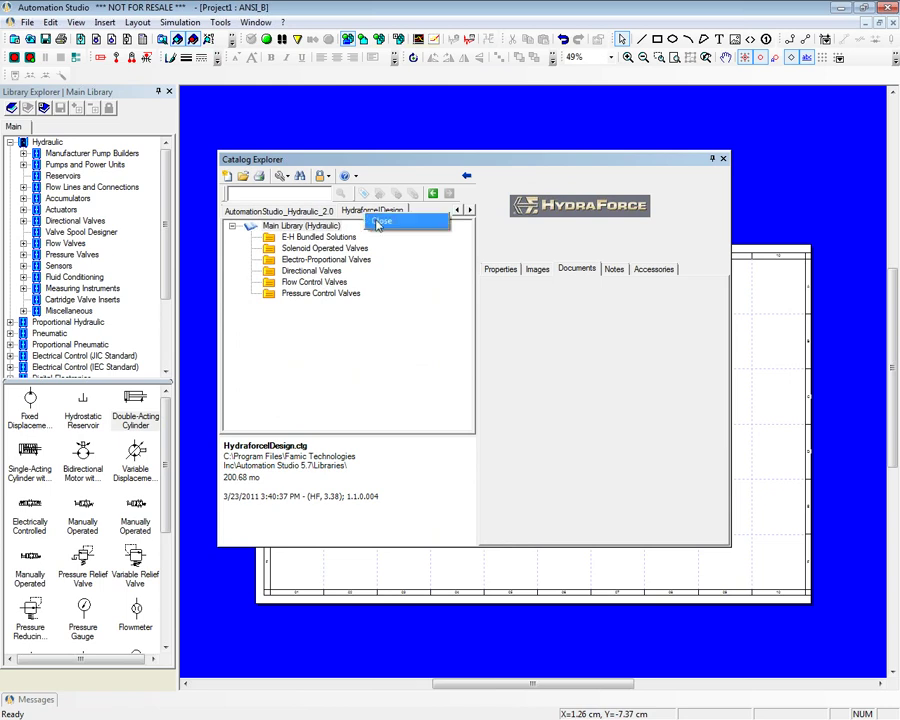
click(372, 221)
- Open HydraforceIDesign.ctg from the AS Catalog HydraForce V1.1.0.004 folder in CATALOGUES_Certifies_SR4 and accept its license agreement
click(243, 176)
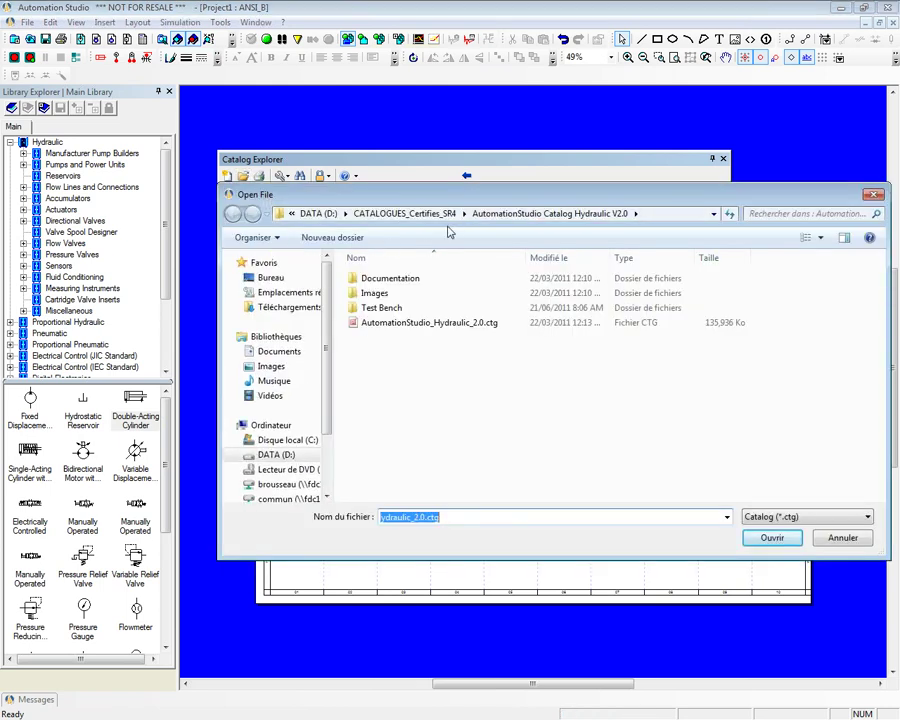
click(380, 214)
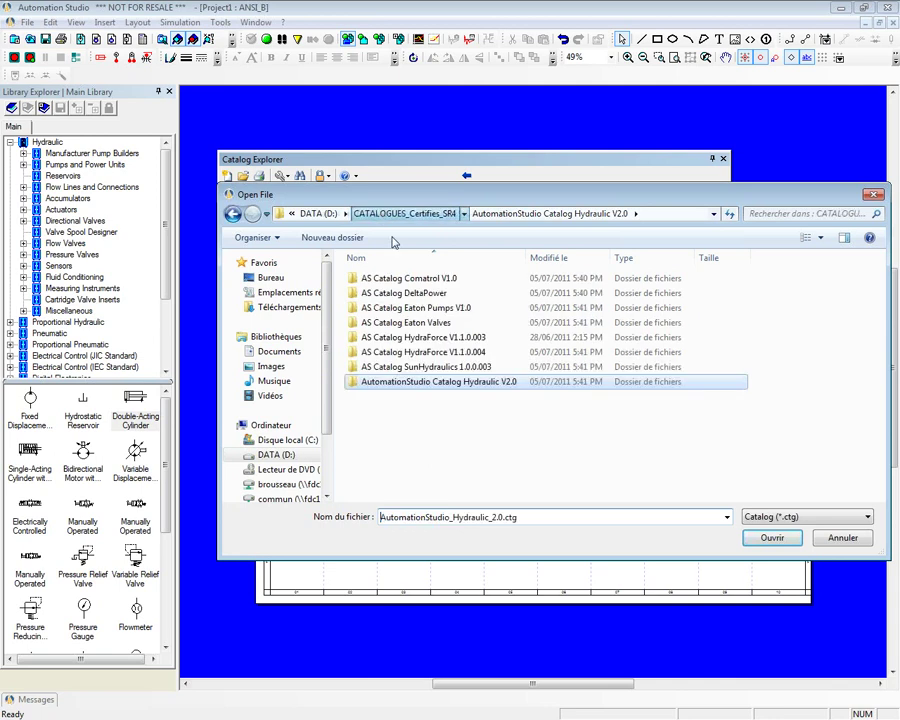
double_click(403, 352)
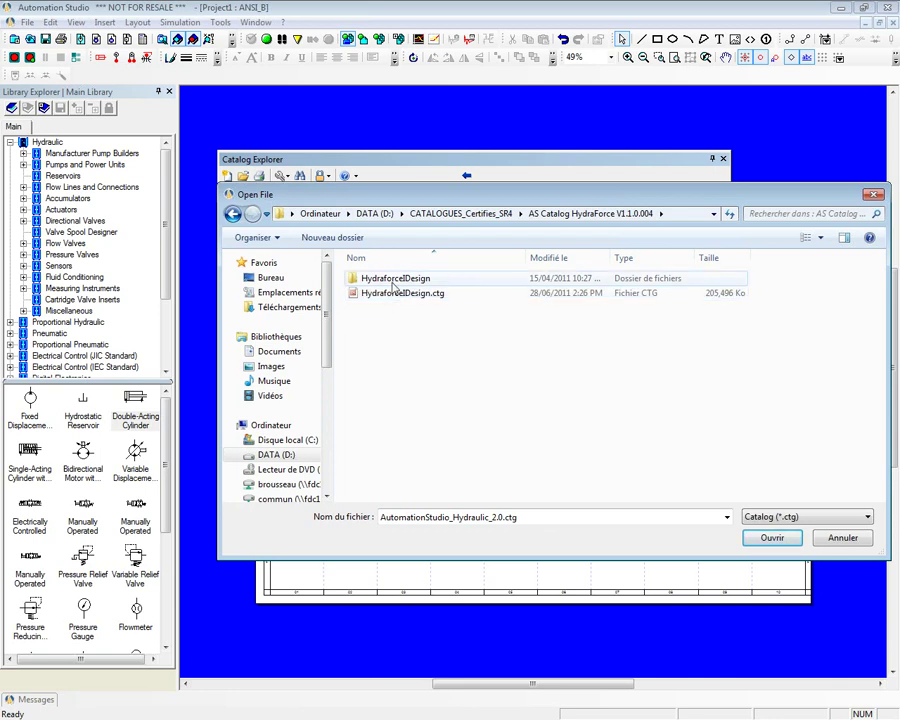
click(430, 294)
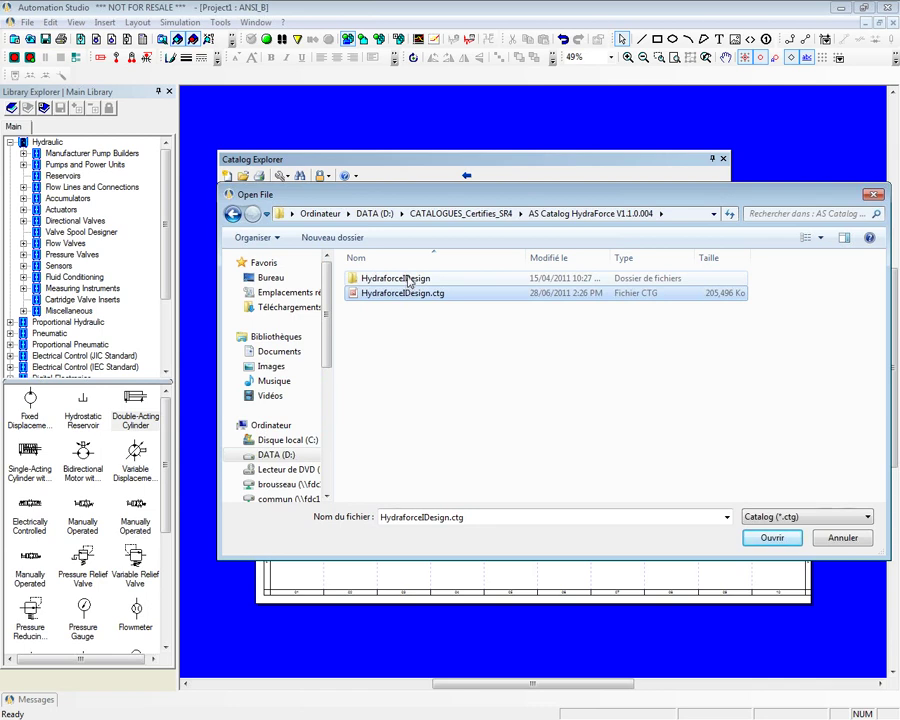
drag(388, 199, 341, 256)
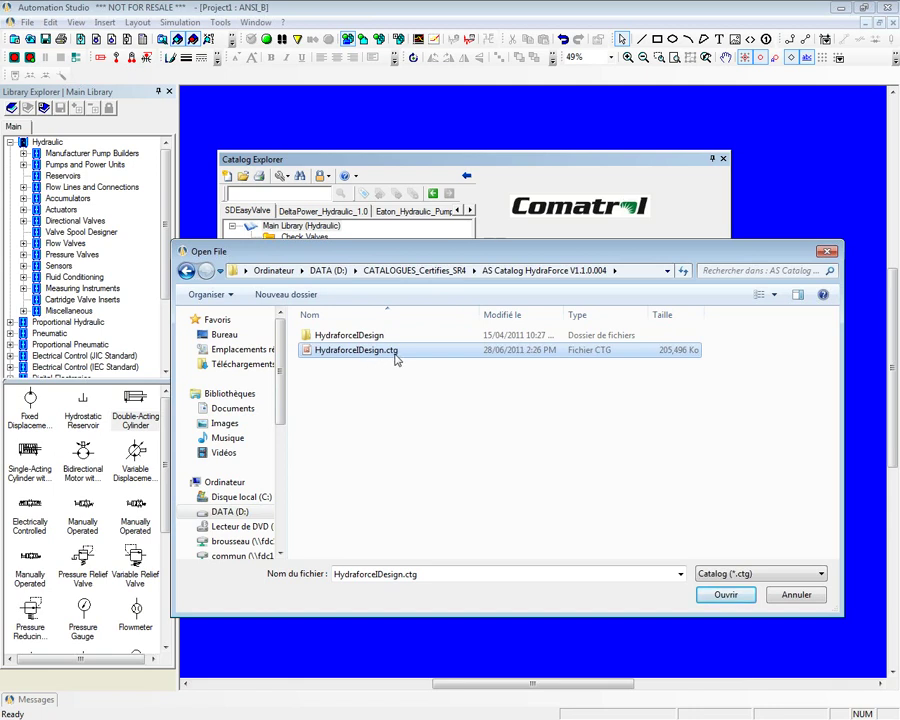
click(722, 596)
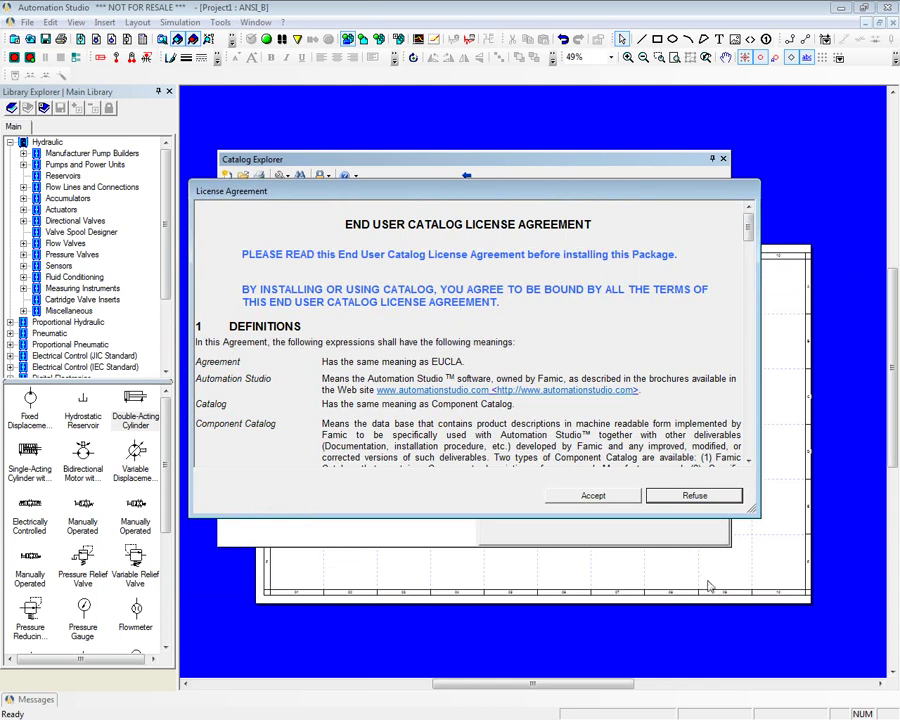
click(620, 502)
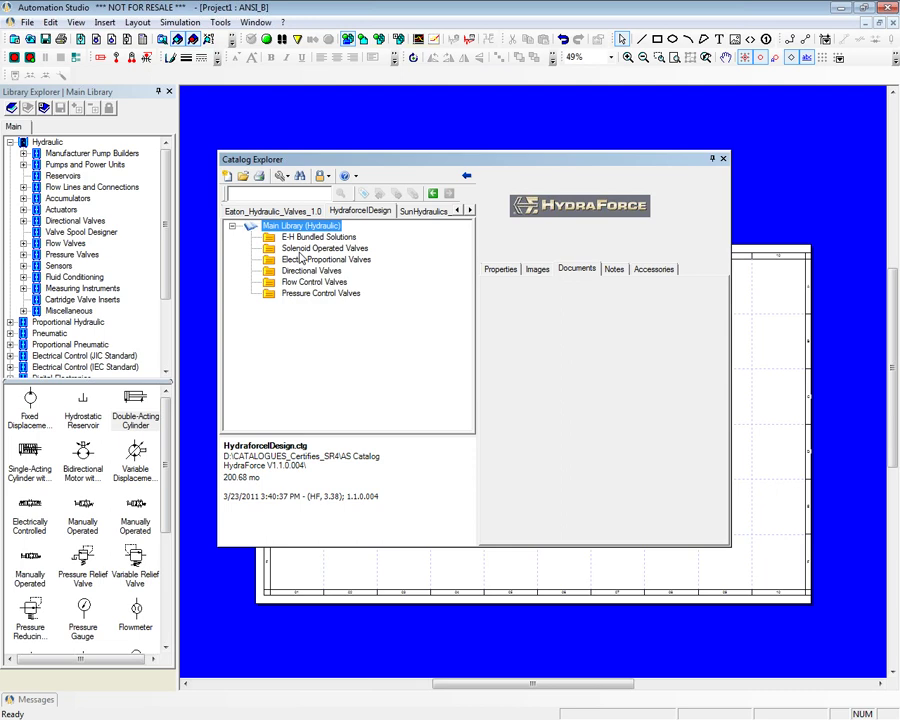
- View the SPCL10-30 valve in the Electro-Proportional Valves, 2-way with load sense group, and move the Catalog Explorer partly clear of the sheet
double_click(298, 260)
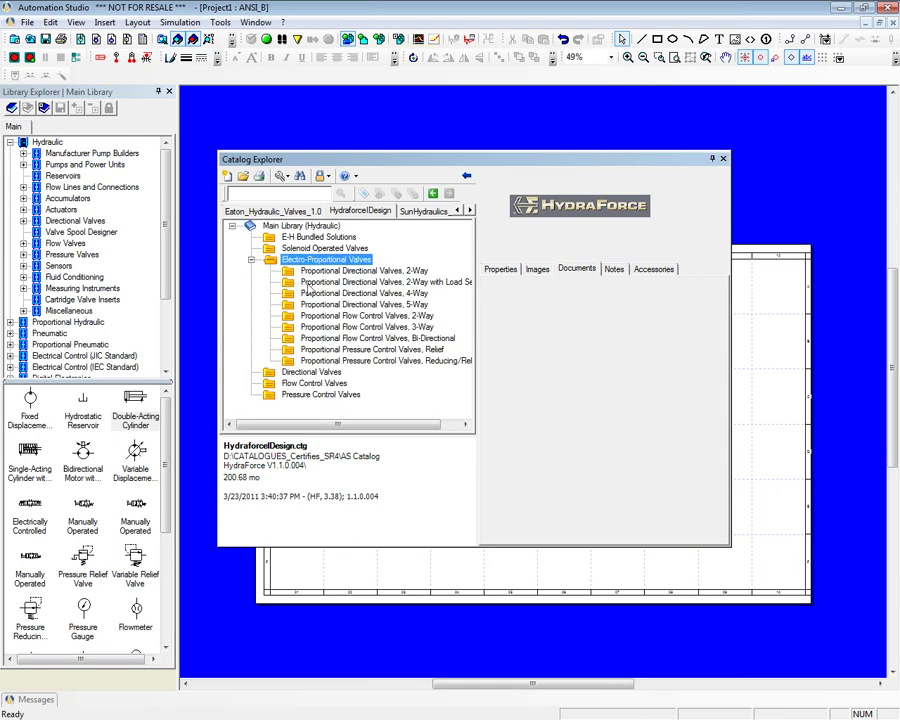
double_click(320, 283)
double_click(345, 293)
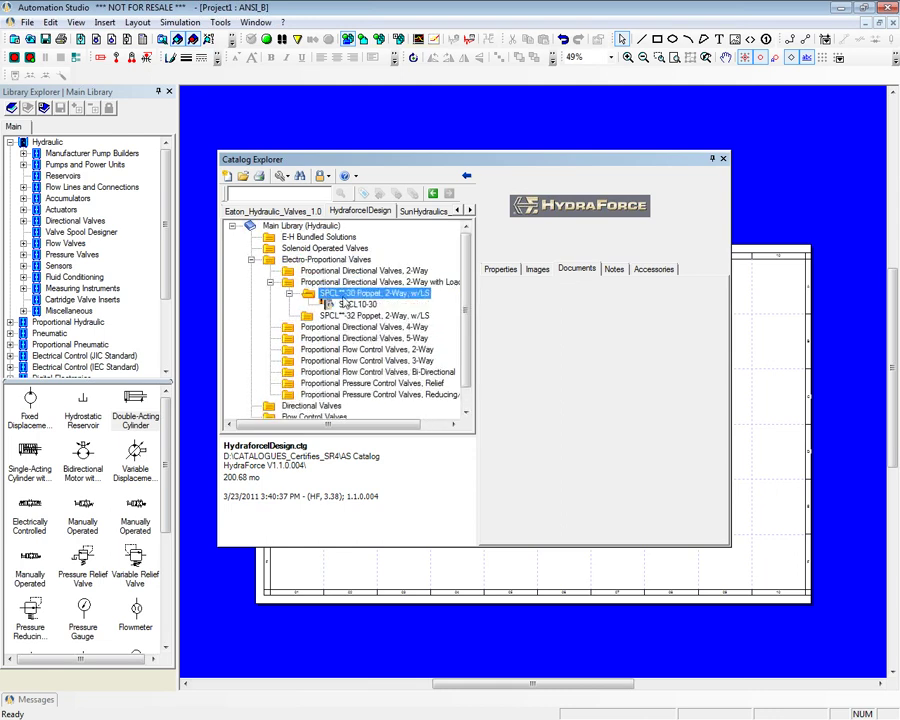
click(345, 305)
drag(360, 159, 265, 122)
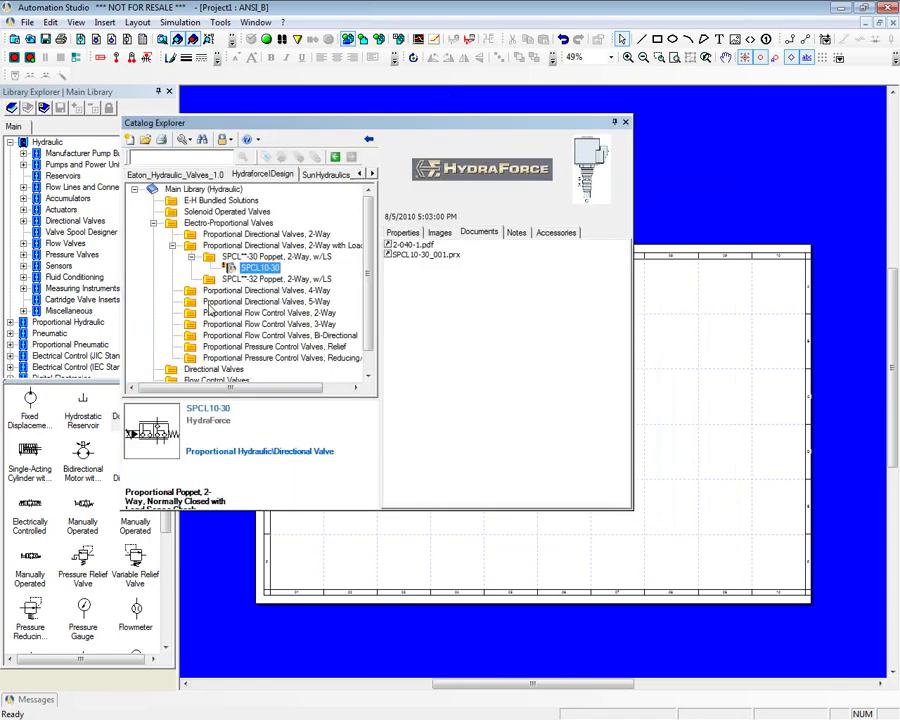
- Insert the SP08-47C valve from the 4-way proportional directional valves, SP**-47C group, onto the right side of the sheet
click(191, 256)
click(190, 279)
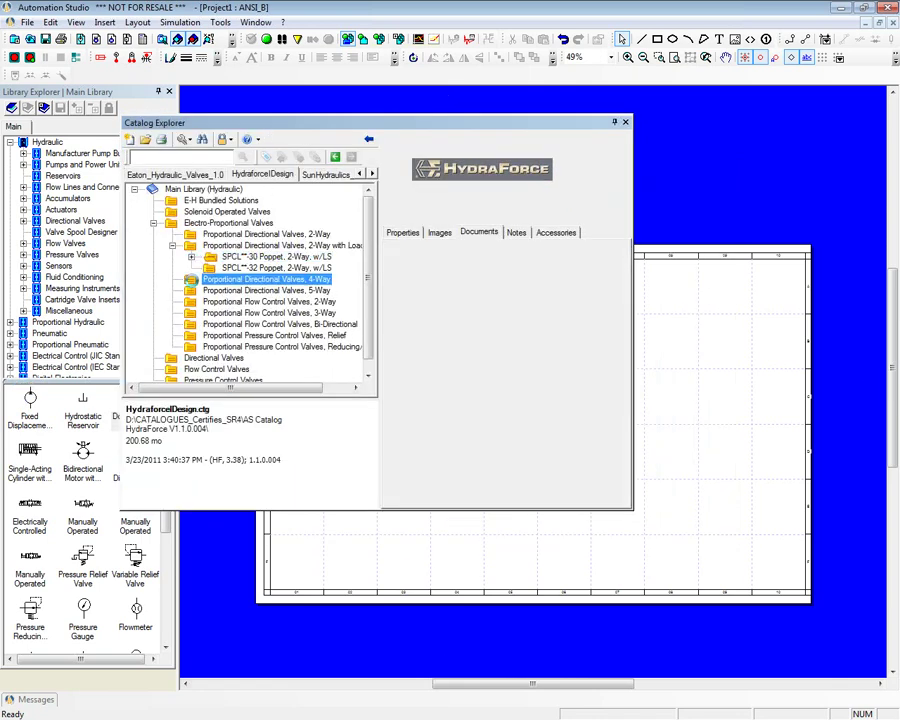
double_click(190, 279)
double_click(225, 301)
click(230, 323)
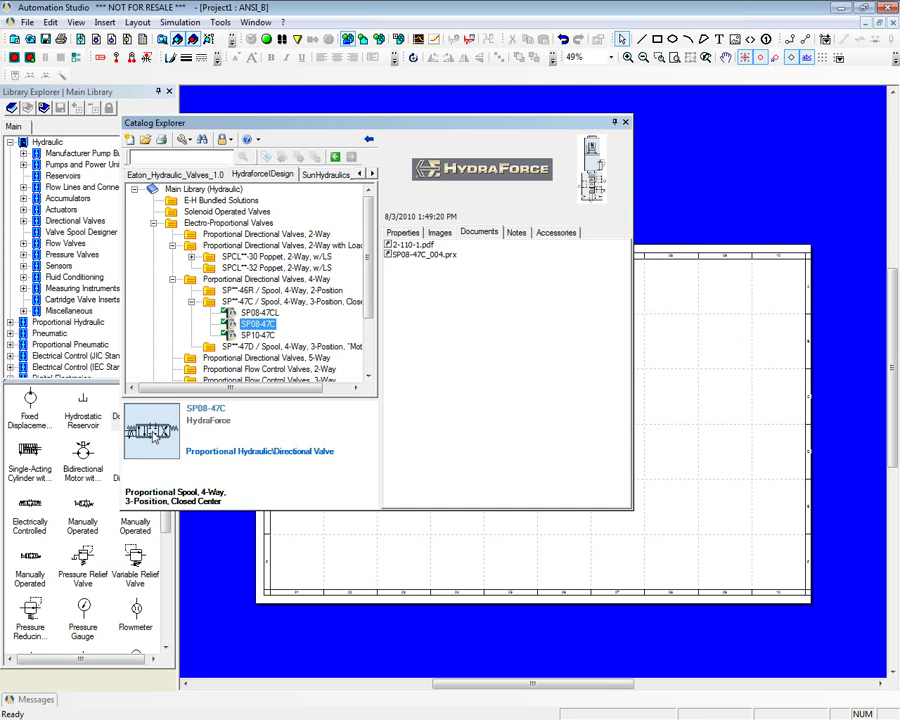
mouse_move(152, 432)
mouse_down()
mouse_move(473, 430)
mouse_move(640, 397)
mouse_move(670, 406)
mouse_up()
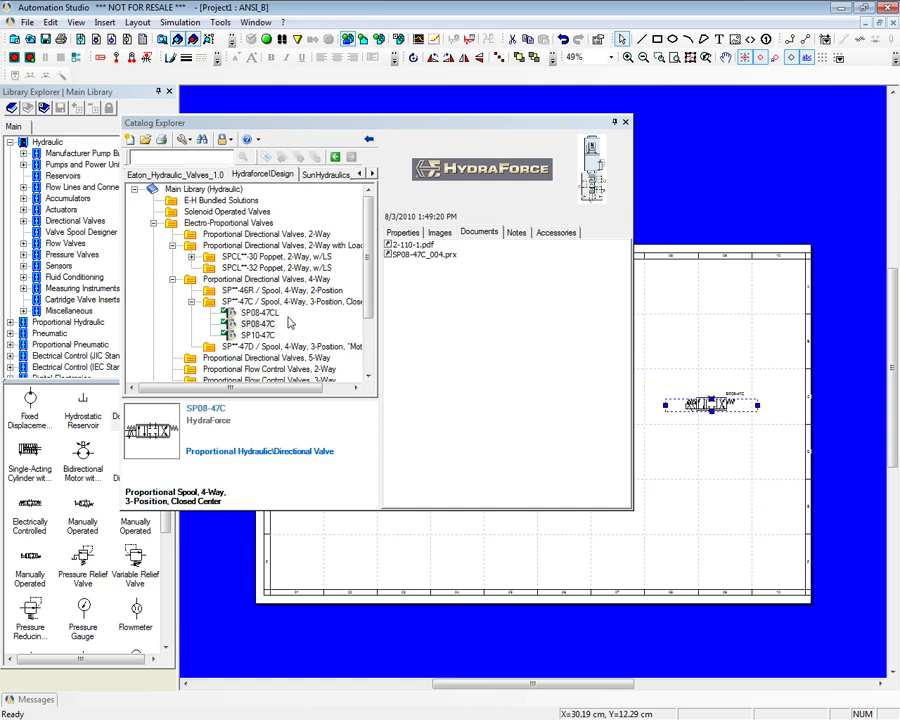
click(711, 421)
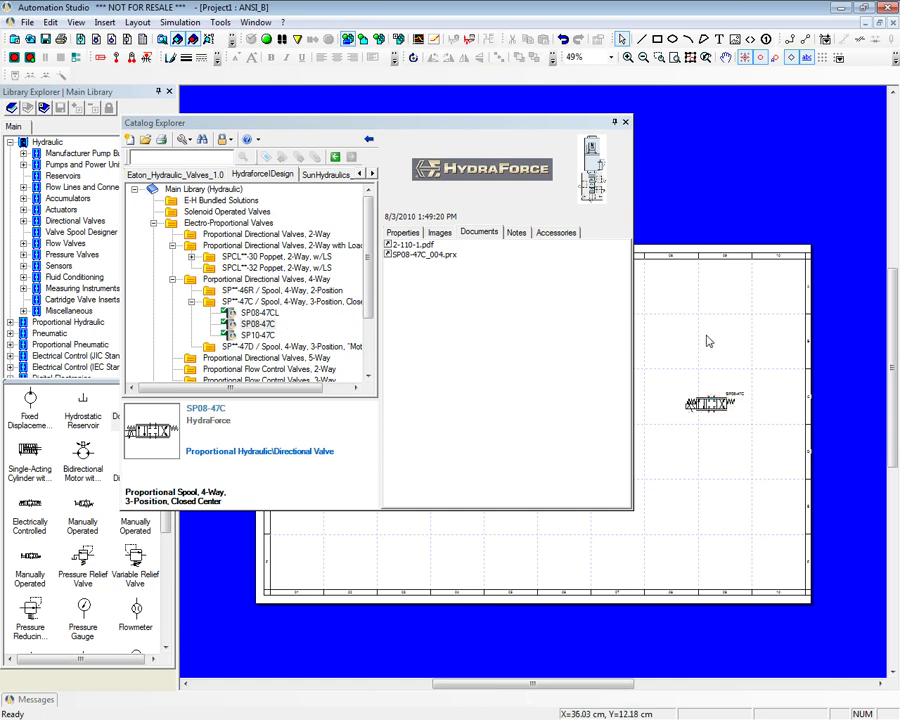
- Close the Catalog Explorer and examine the SP08-47C valve's catalog information and Area/Flow curves in its component properties
click(626, 122)
scroll(751, 397, up, 5)
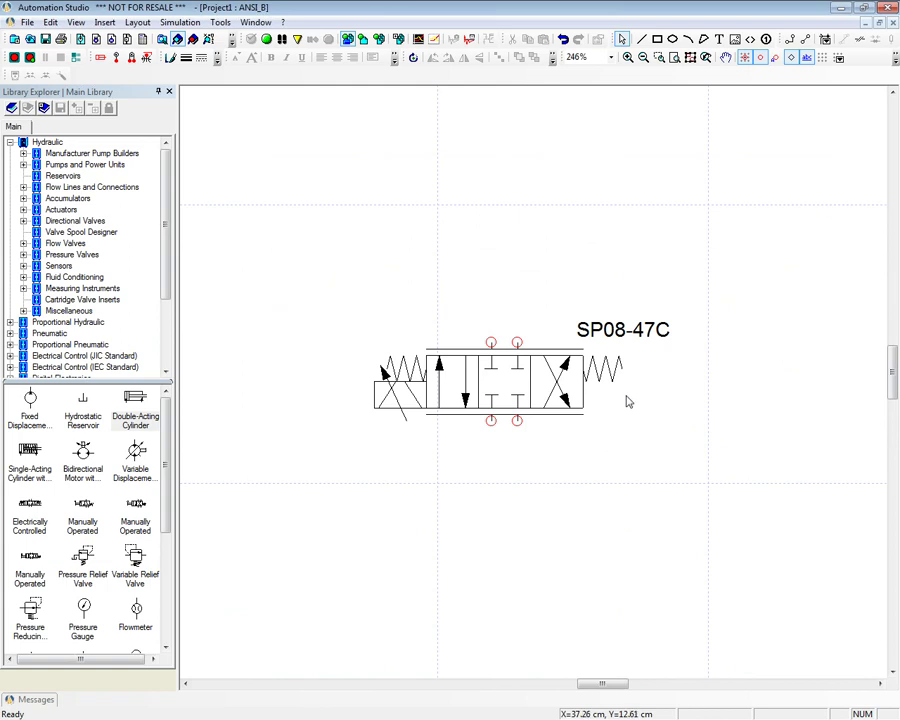
double_click(507, 385)
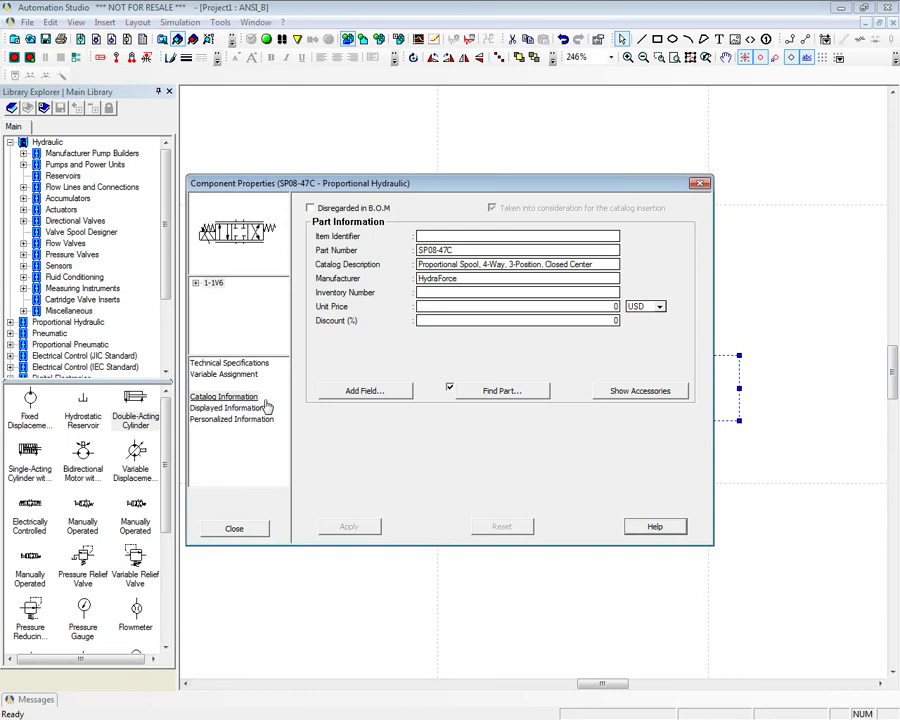
double_click(459, 284)
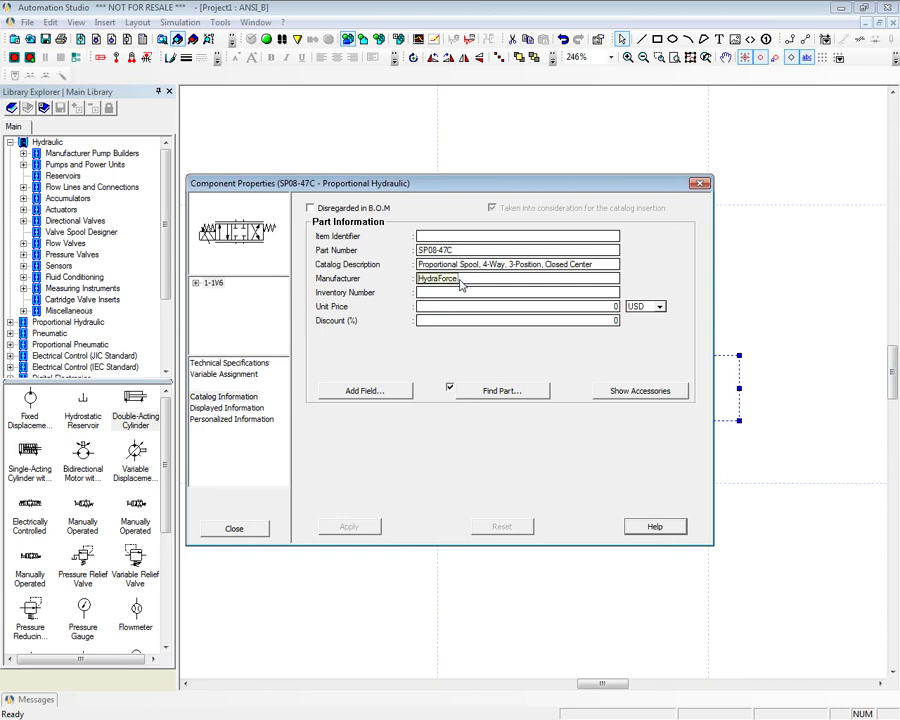
click(219, 366)
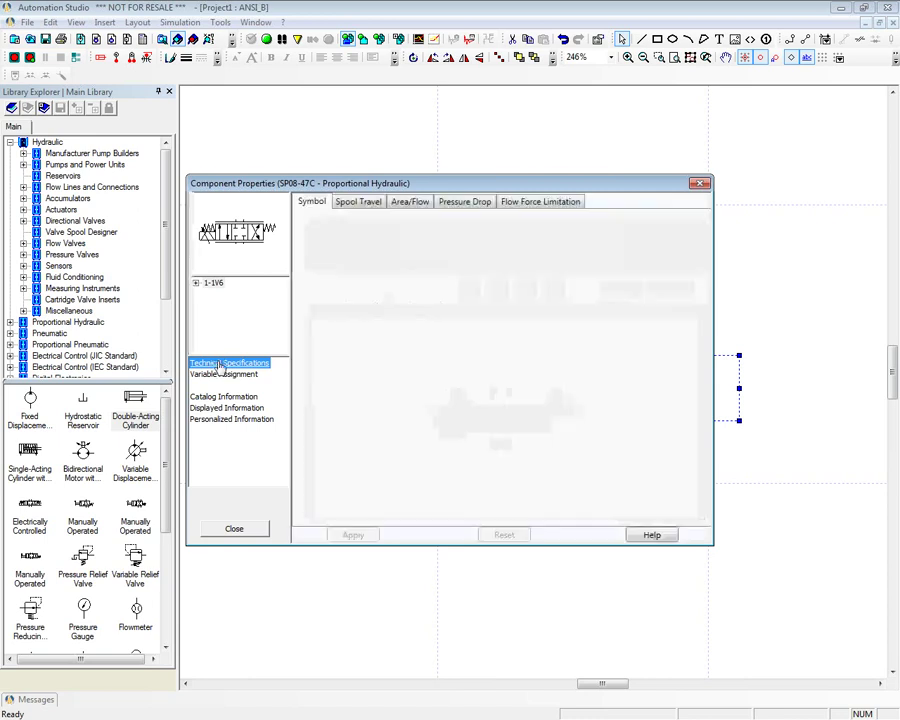
click(410, 206)
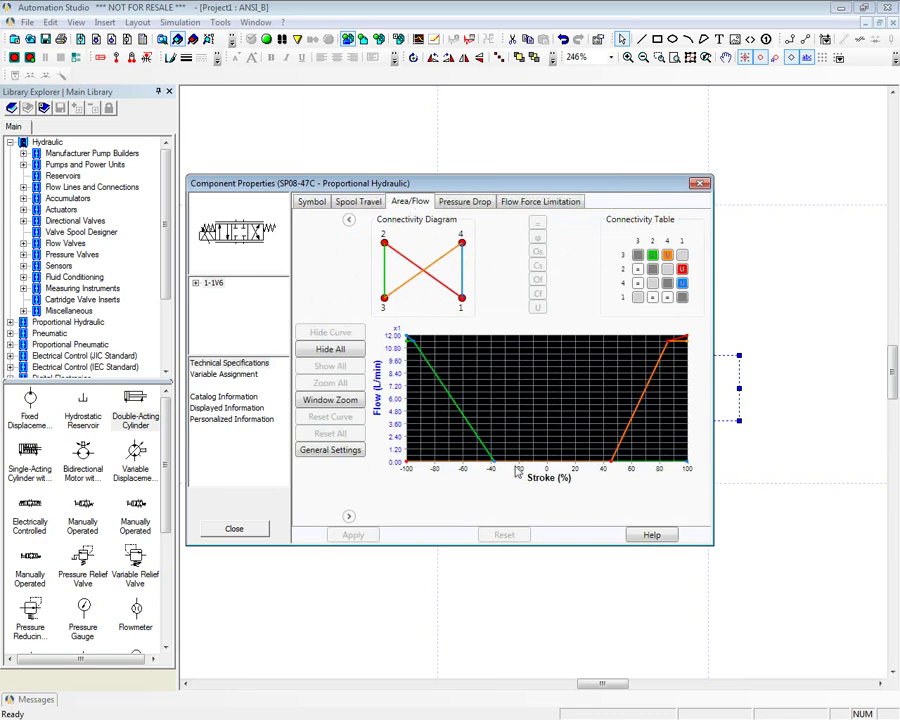
click(254, 533)
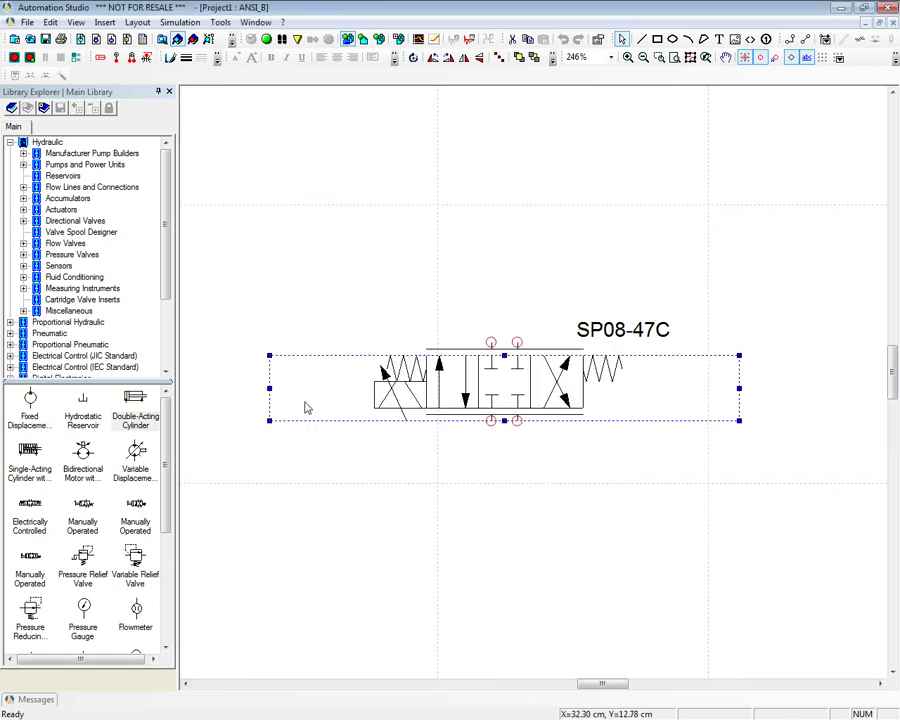
- Reopen the Catalog Explorer and browse SunHydraulics_1.0 to the CXDC-*E* cartridge among the 3-port, free flow nose-to-side check valves
click(129, 39)
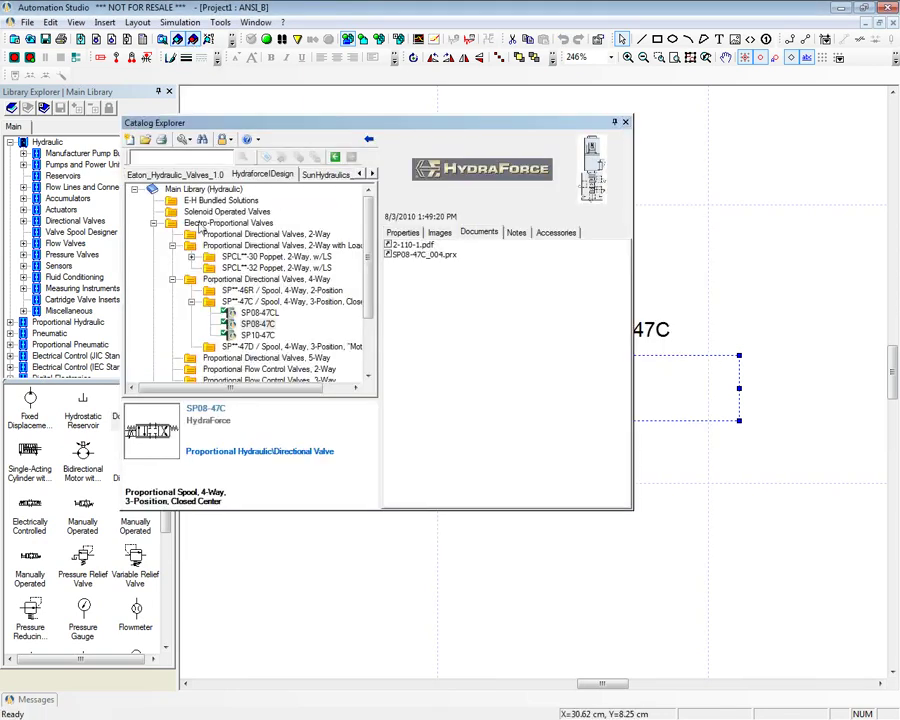
click(153, 222)
click(325, 174)
double_click(203, 201)
click(190, 201)
double_click(190, 201)
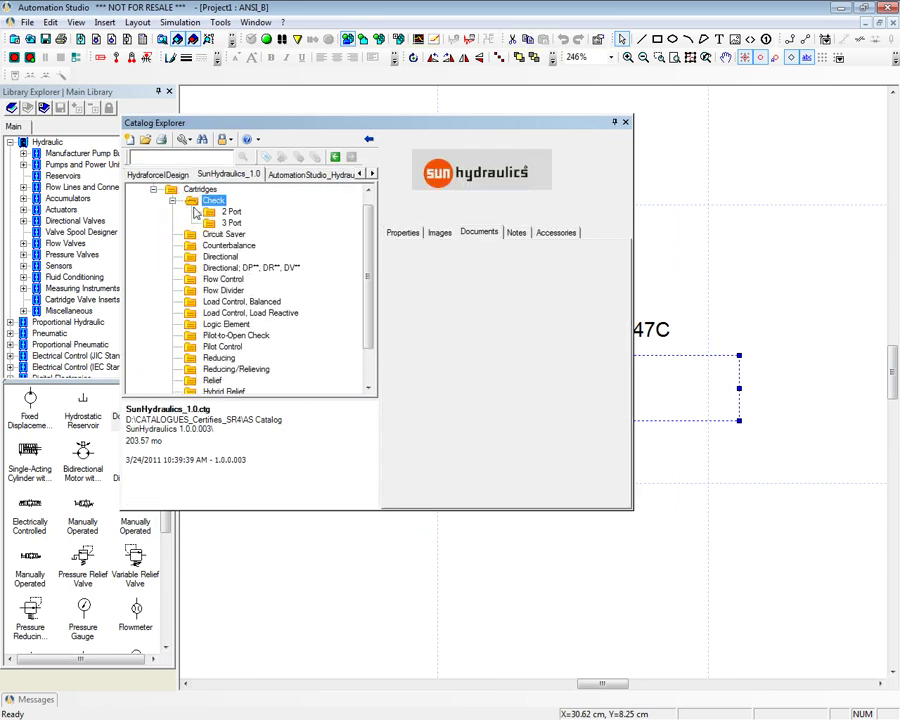
double_click(231, 222)
click(246, 234)
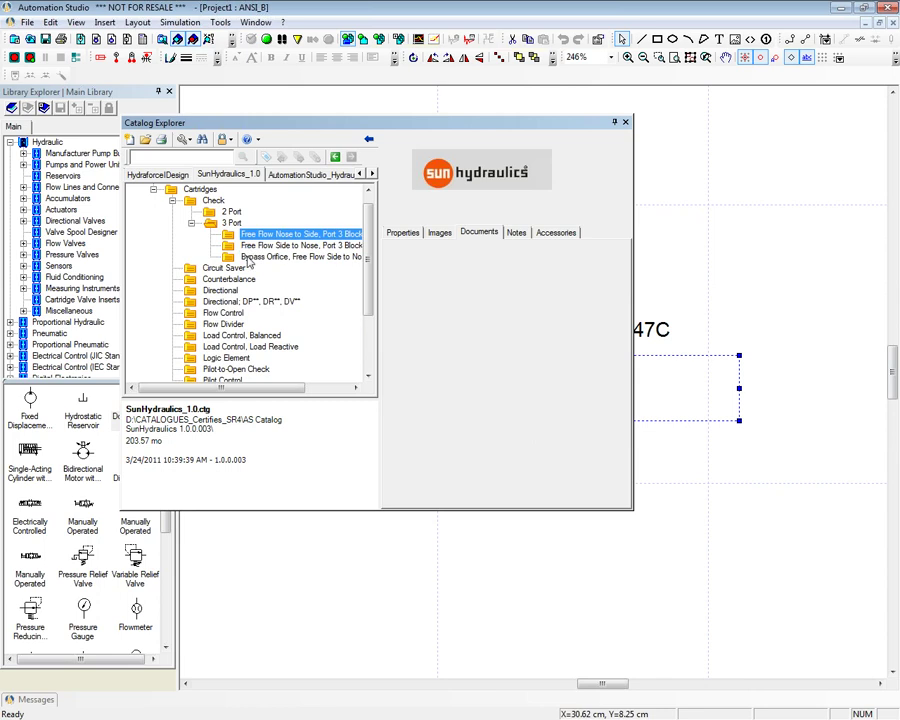
double_click(260, 234)
click(276, 244)
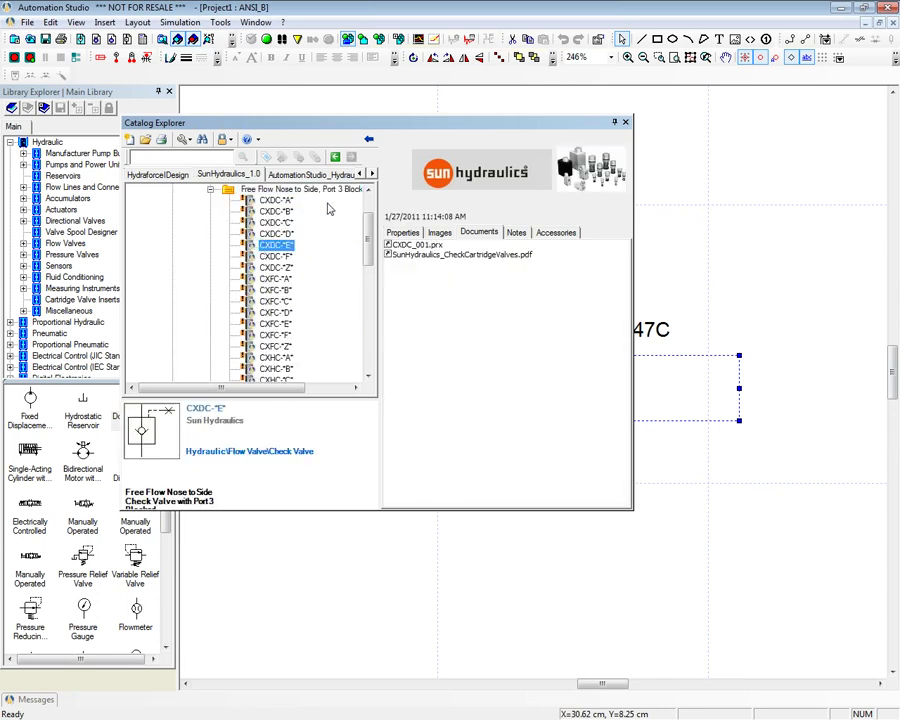
- Insert the CXAD-*Z* check valve from the Free Flow Side To Nose group onto the sheet, below and right of the SP08-47C valve
scroll(330, 208, up, 2)
double_click(231, 222)
double_click(253, 245)
click(276, 245)
drag(199, 420, 657, 545)
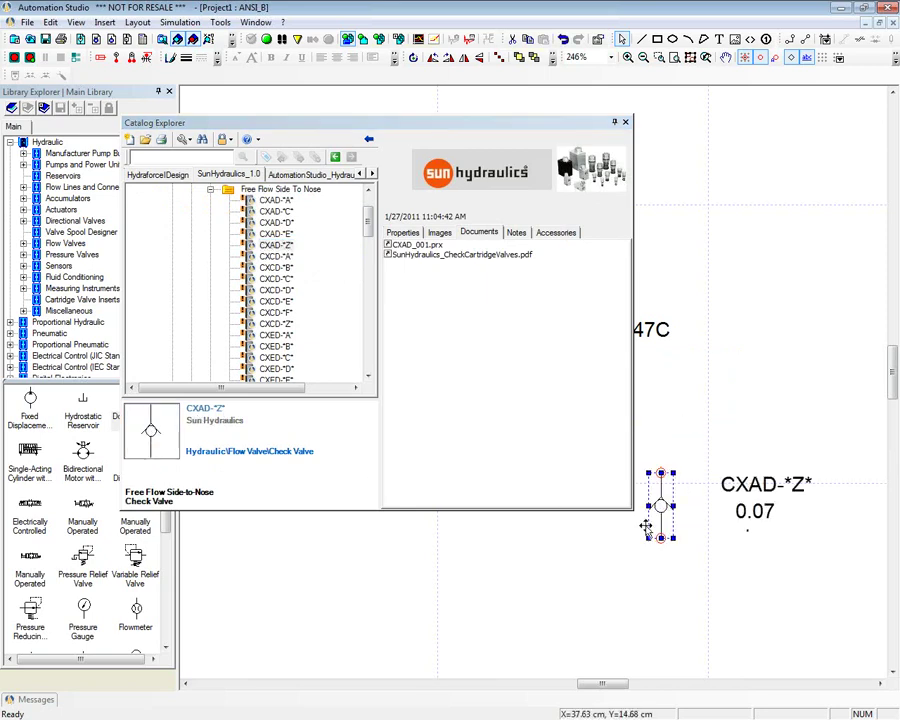
- Examine the CXAD-*Z* check valve's pressure drop curves and catalog information in its component properties
double_click(656, 506)
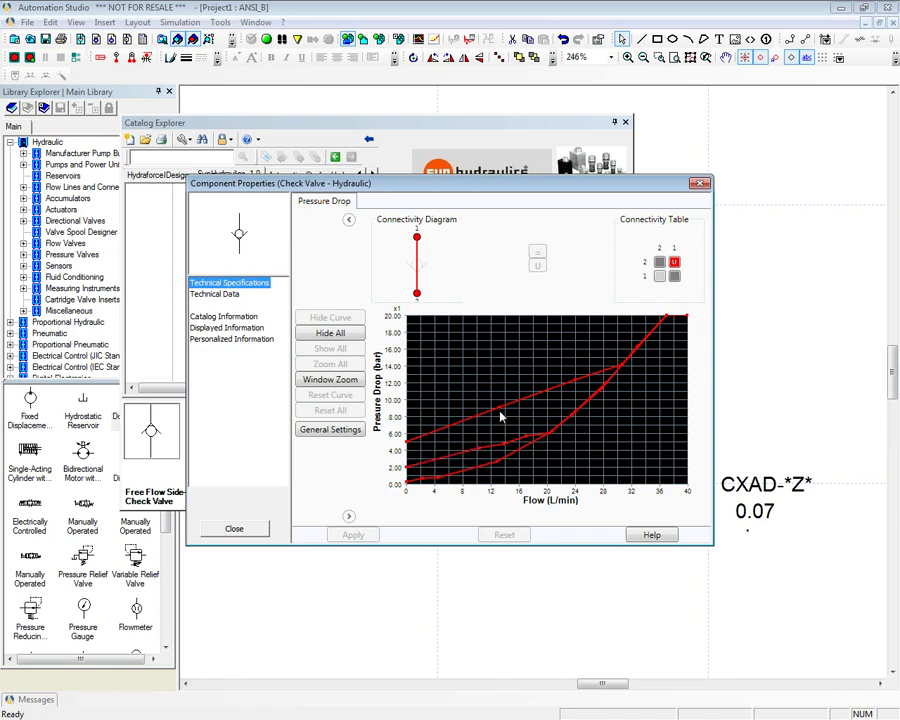
click(638, 336)
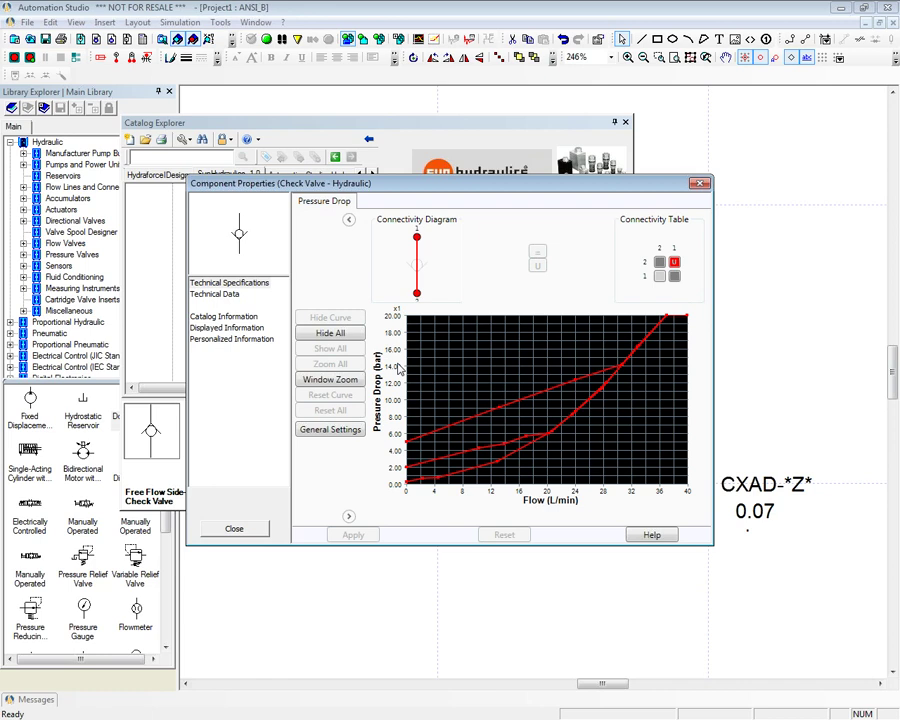
click(215, 319)
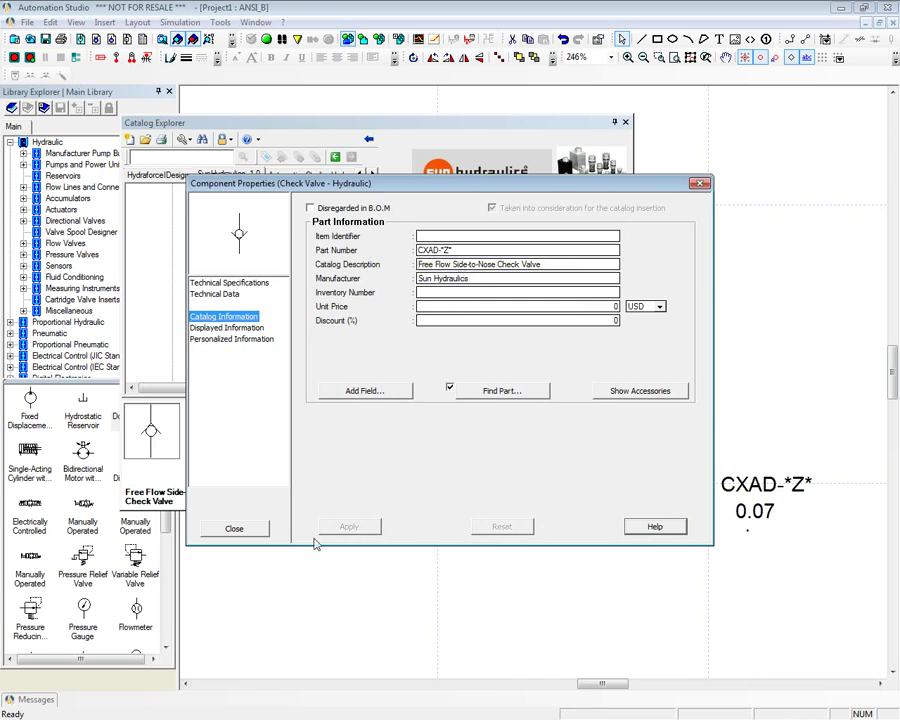
click(236, 528)
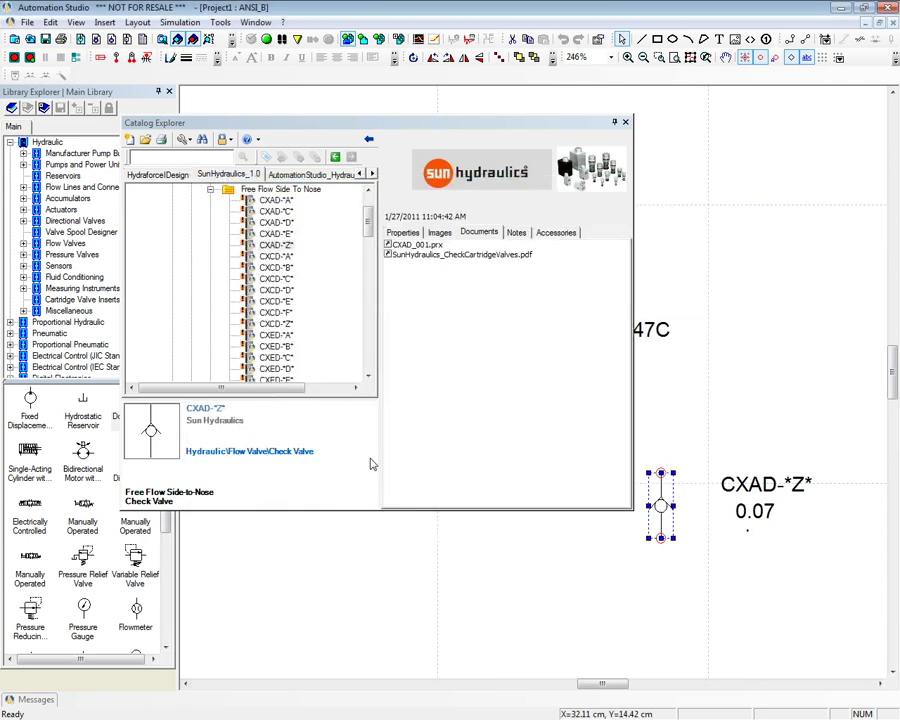
- Close the Catalog Explorer and move the CXAD-*Z* check valve above and to the left of the SP08-47C valve
click(626, 122)
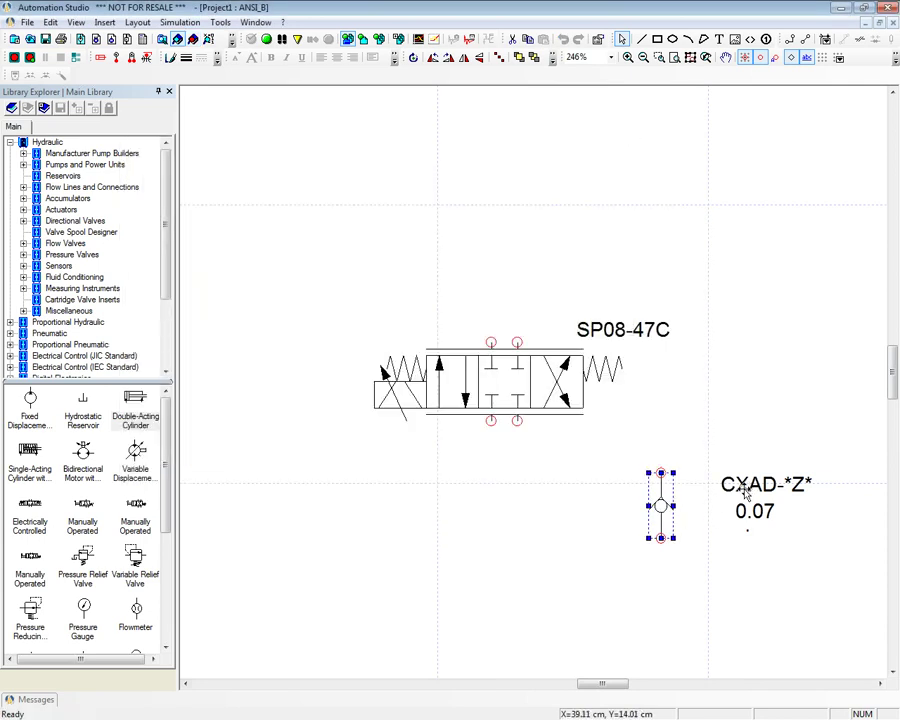
drag(663, 503, 443, 531)
click(543, 513)
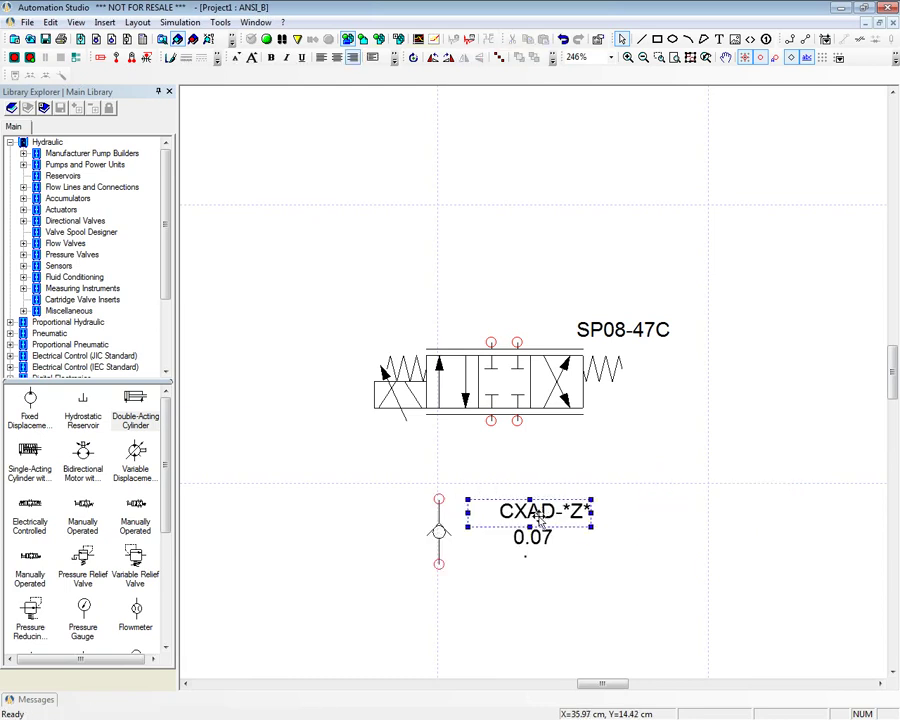
drag(437, 530, 348, 260)
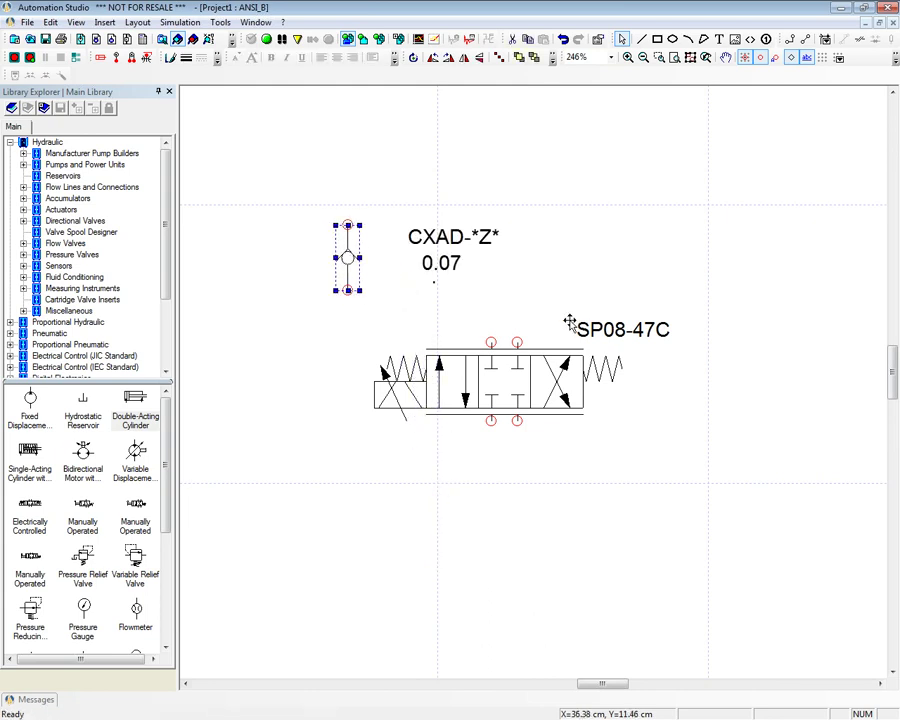
click(673, 271)
- Insert a bill of materials on the empty part of the sheet to the left of the two valves
scroll(681, 273, down, 1)
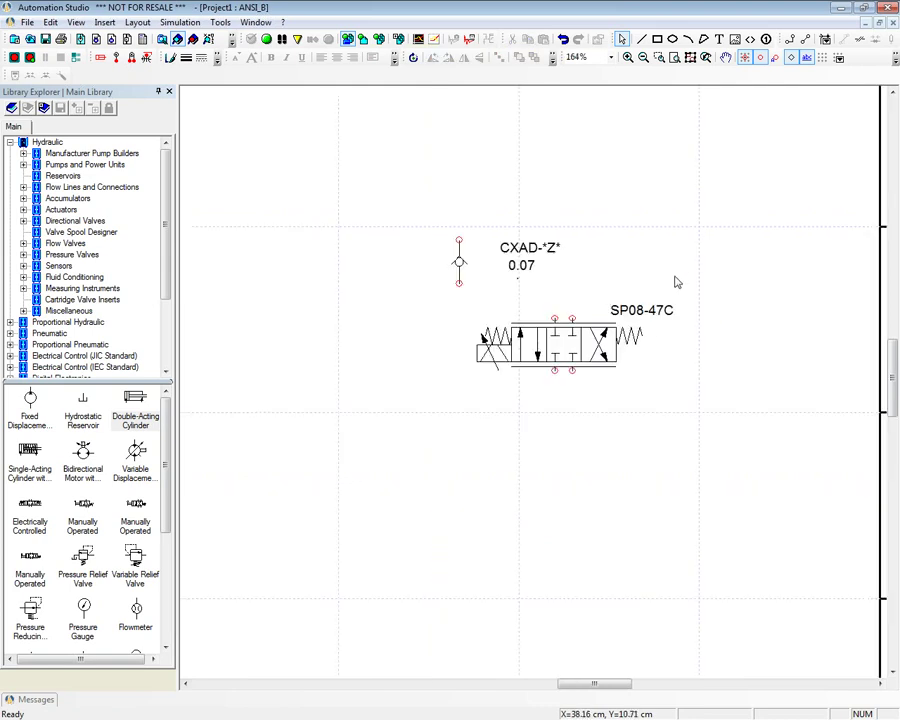
drag(432, 299, 621, 305)
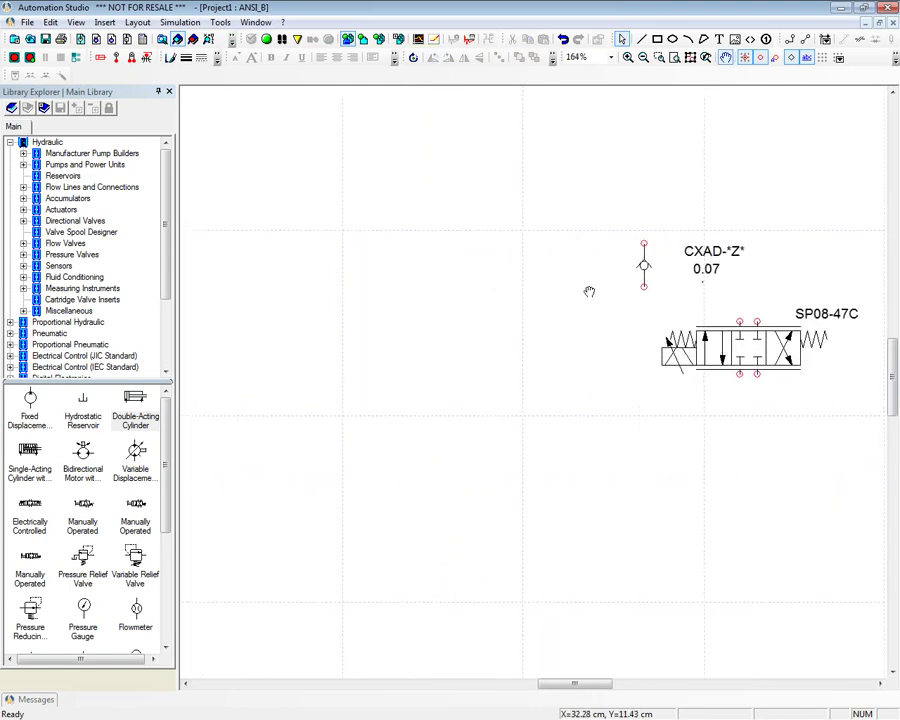
click(104, 24)
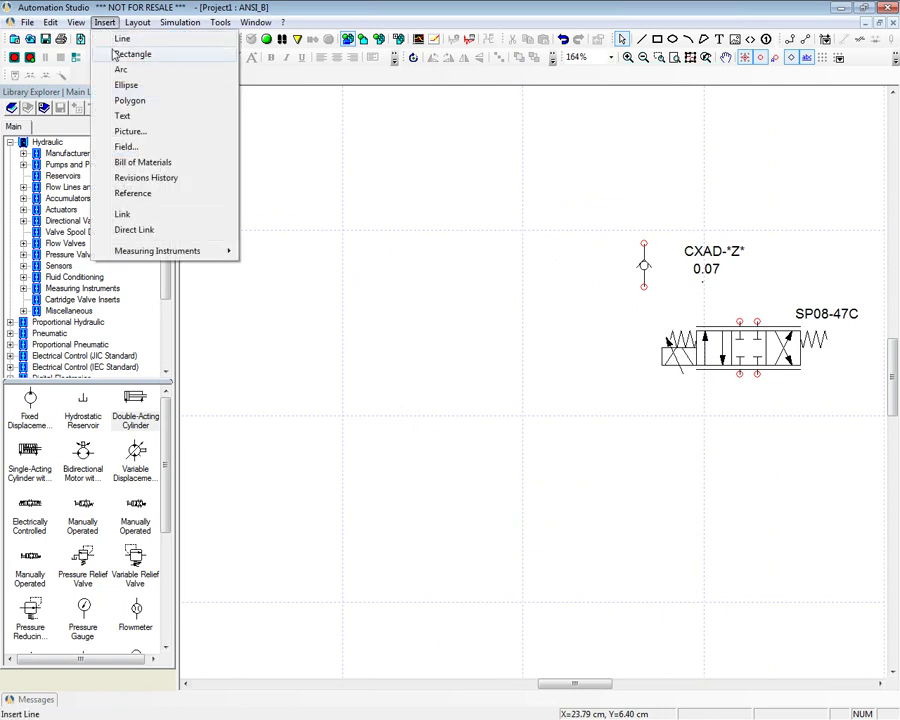
click(143, 162)
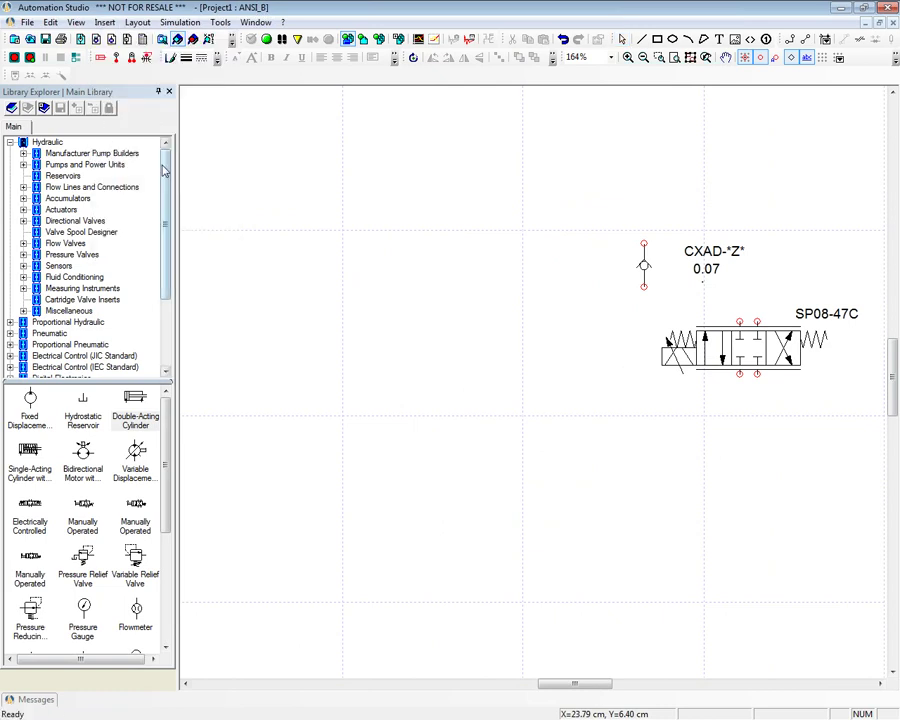
drag(262, 236, 566, 393)
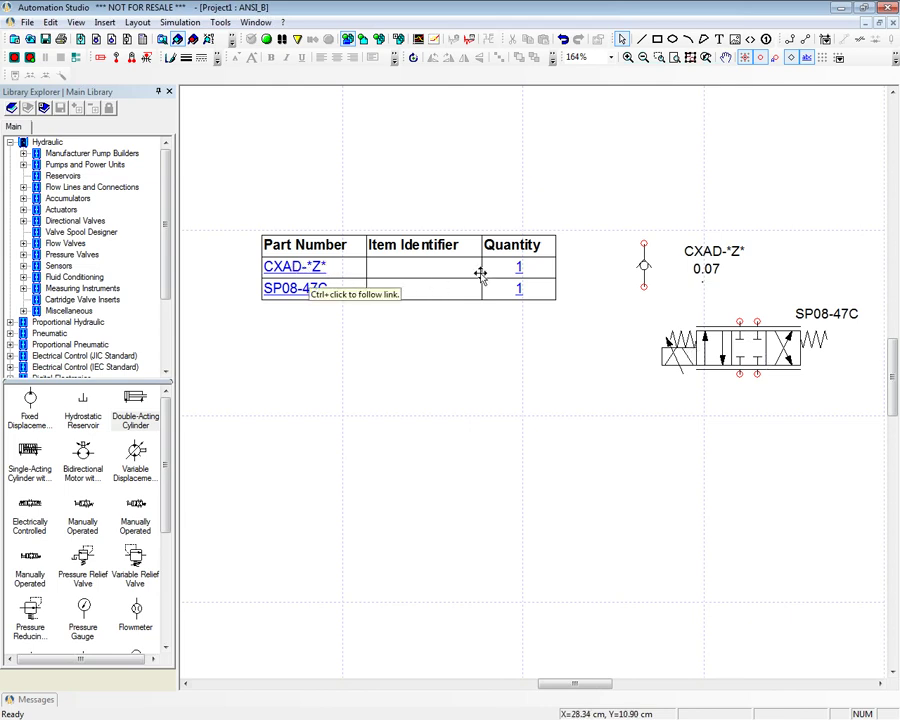
- Copy the CXAD-*Z* check valve to a spot directly above the original
click(644, 268)
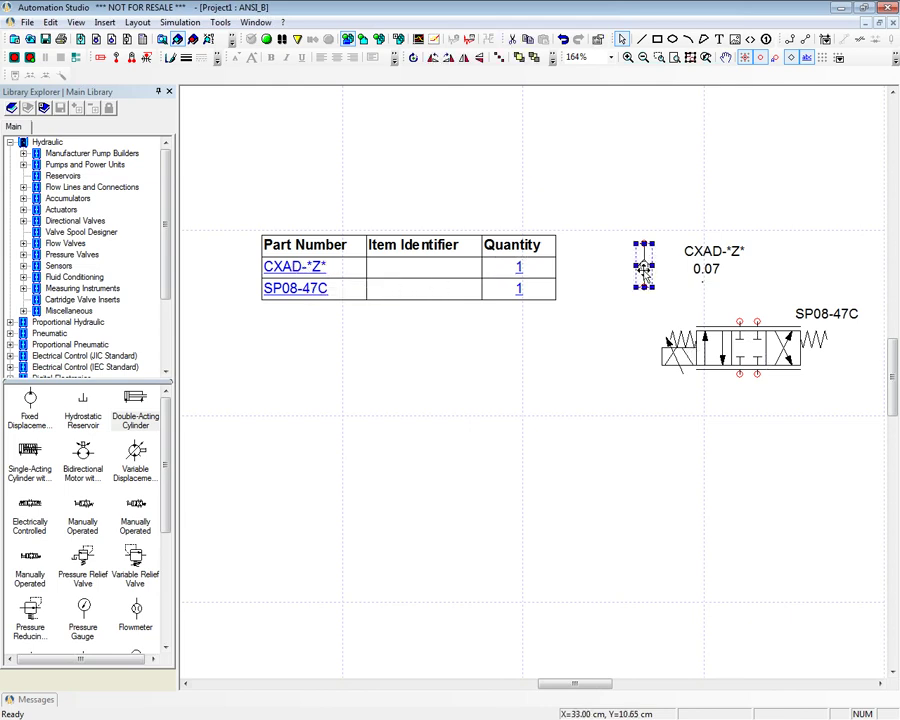
drag(645, 270, 645, 202)
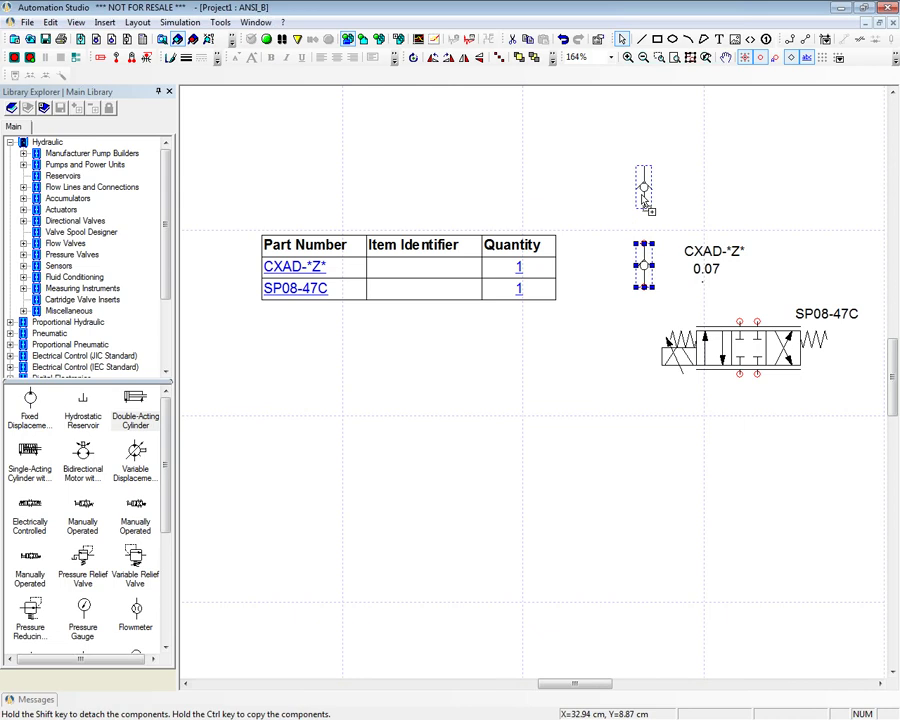
drag(642, 198, 645, 193)
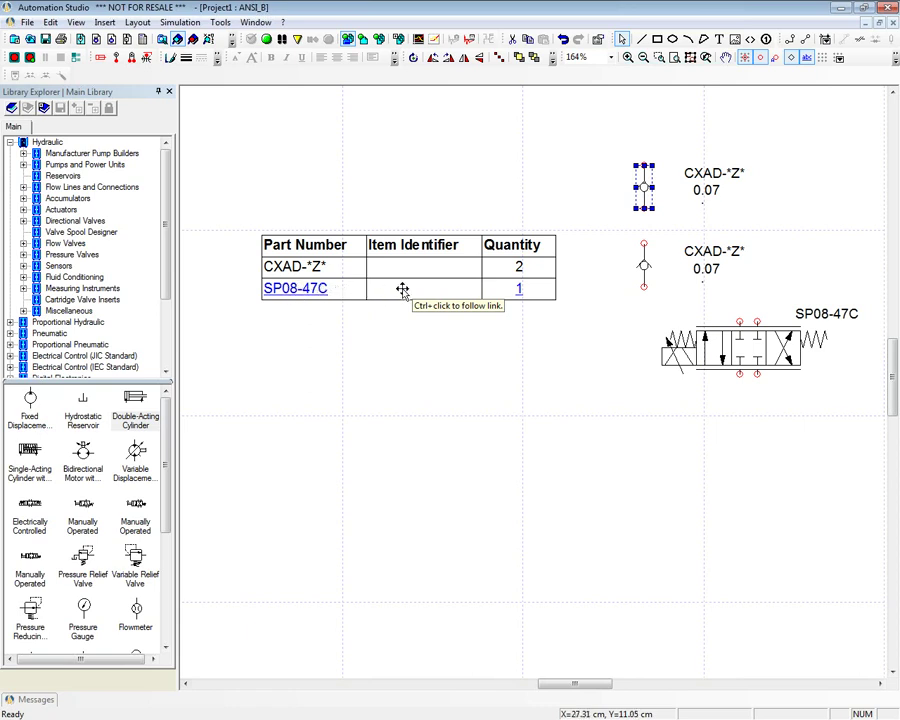
- Follow the SP08-47C link in the bill of materials to locate that valve on the sheet
ctrl+click(295, 289)
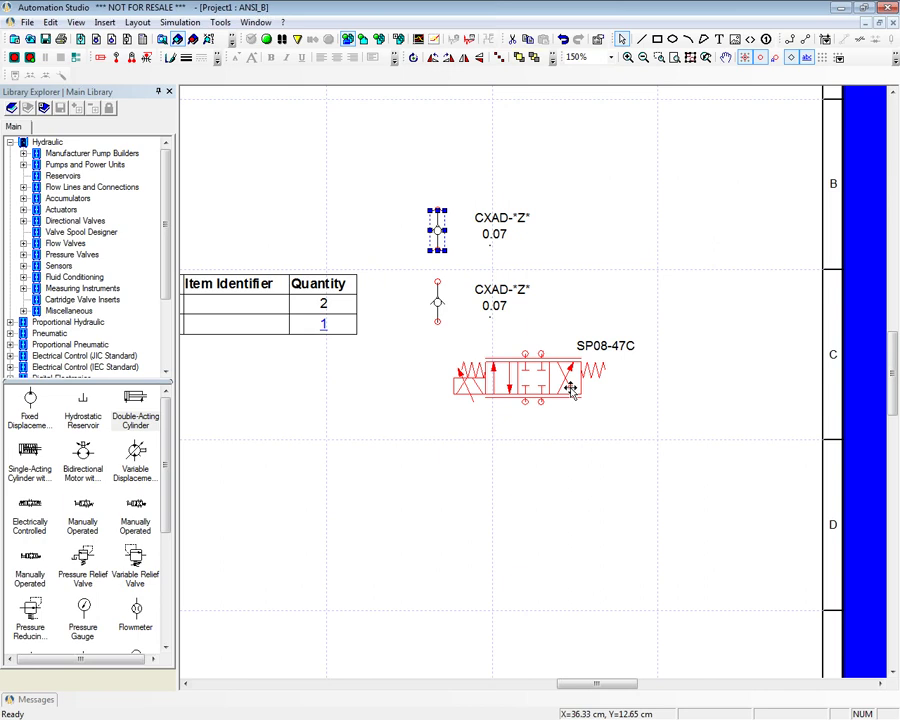
click(366, 371)
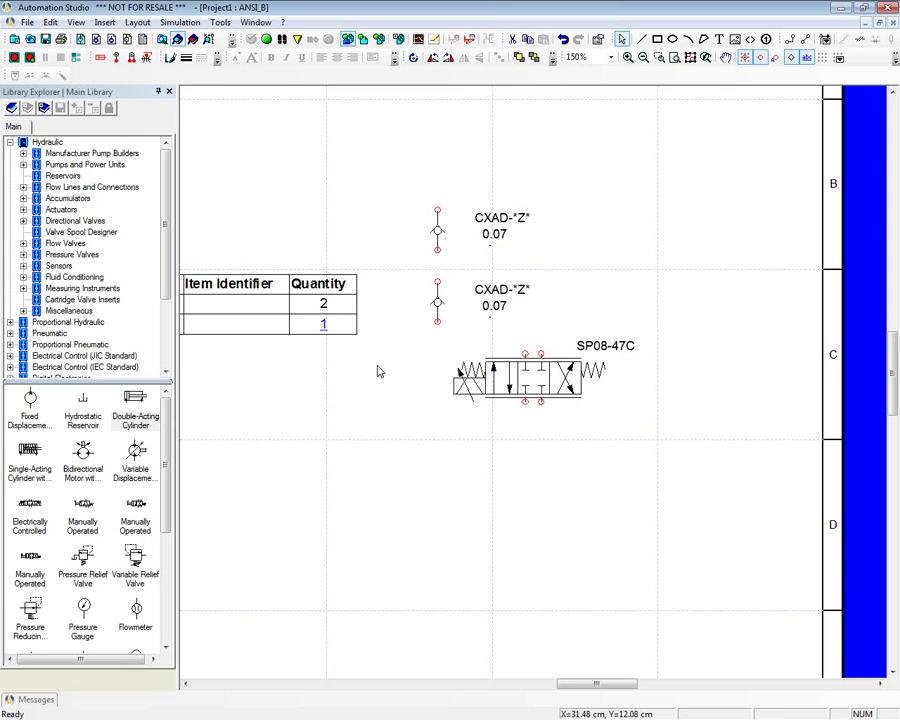
- Move the bill of materials up to the empty area near the upper edge of the sheet
scroll(374, 368, down, 1)
drag(357, 375, 450, 357)
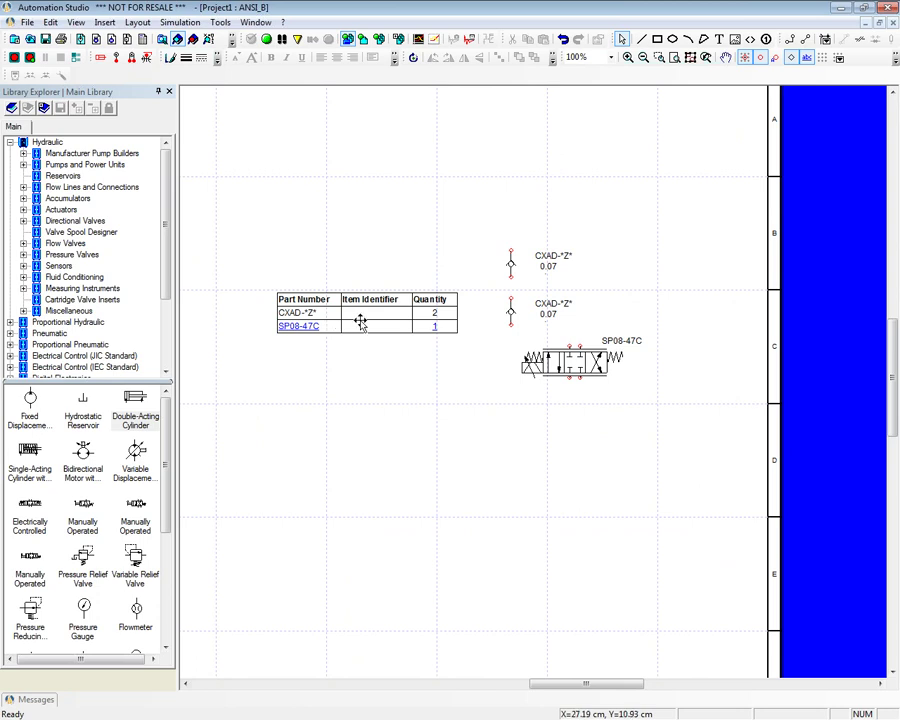
drag(364, 317, 351, 155)
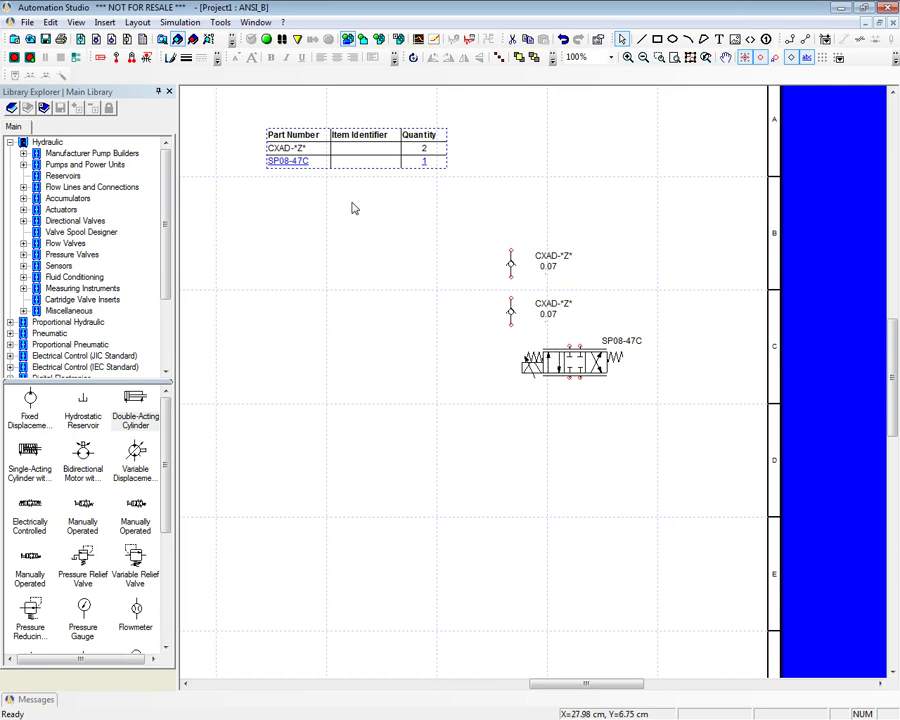
- Open the Catalog Explorer and review the properties, image and document list of the CXAD-*Z* check valve
click(194, 40)
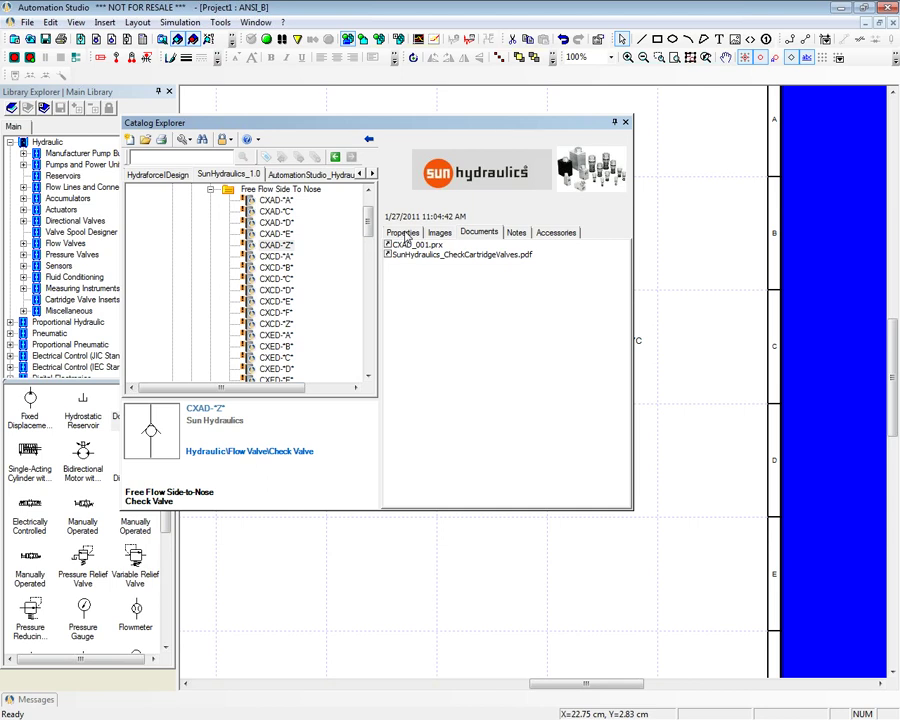
click(404, 233)
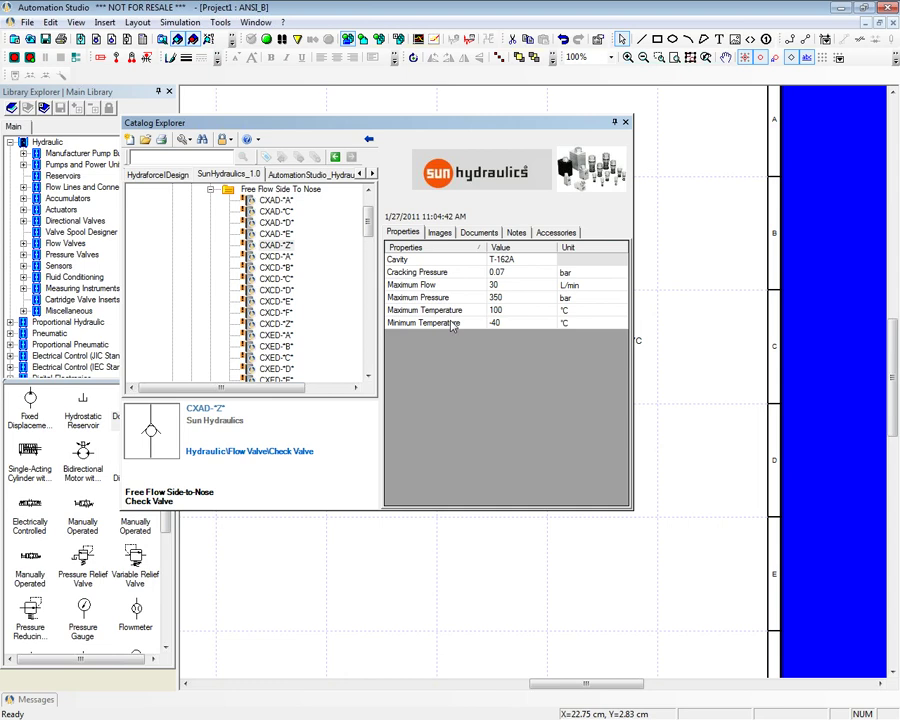
click(441, 233)
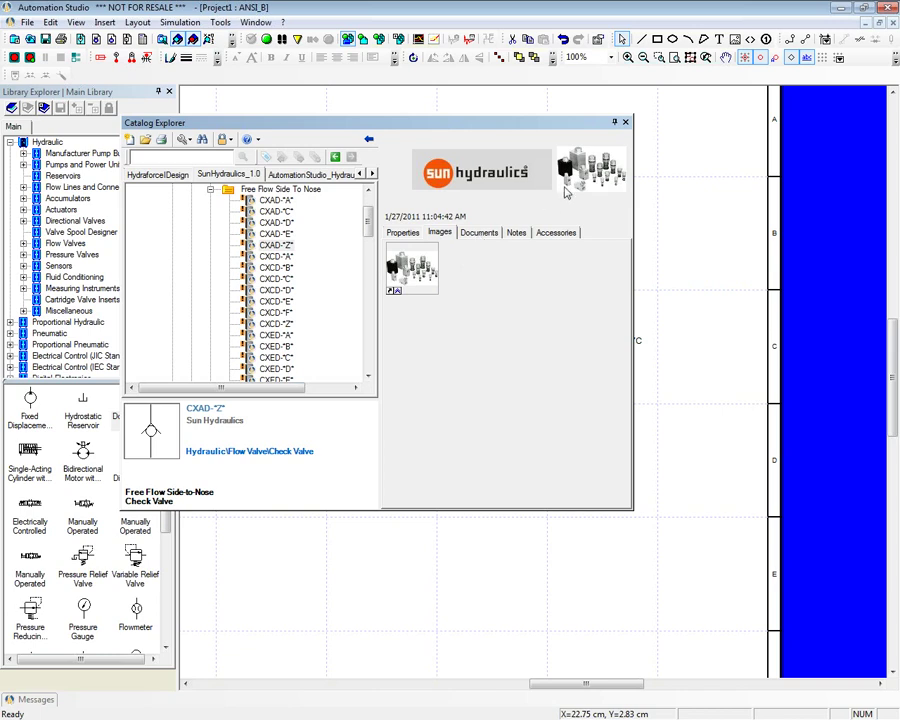
click(479, 233)
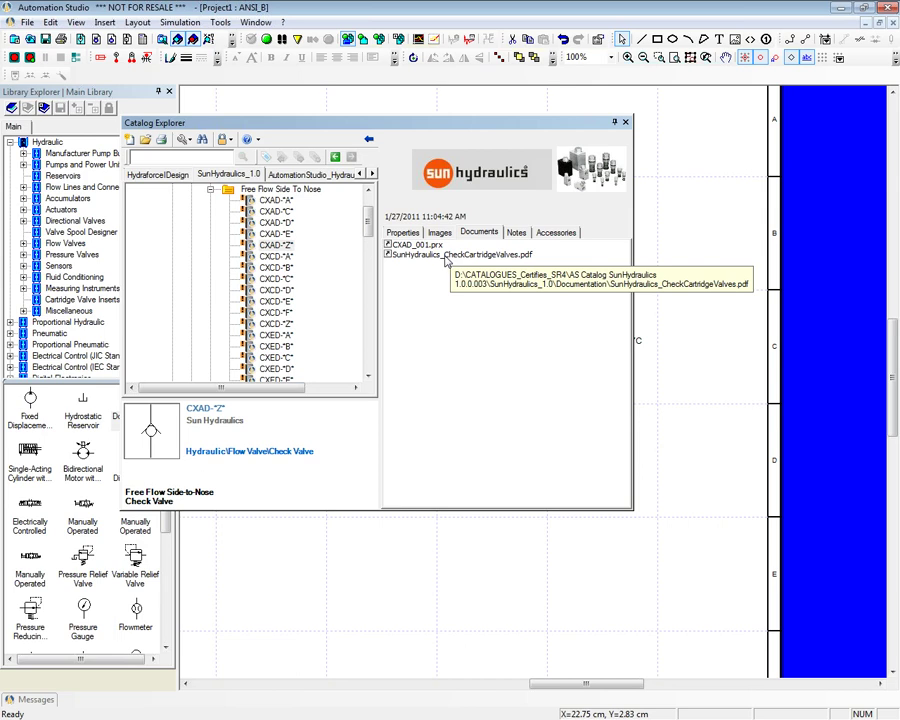
- Open the attached SunHydraulics_CheckCartridgeValves.pdf datasheet, view it maximized and close it
click(445, 257)
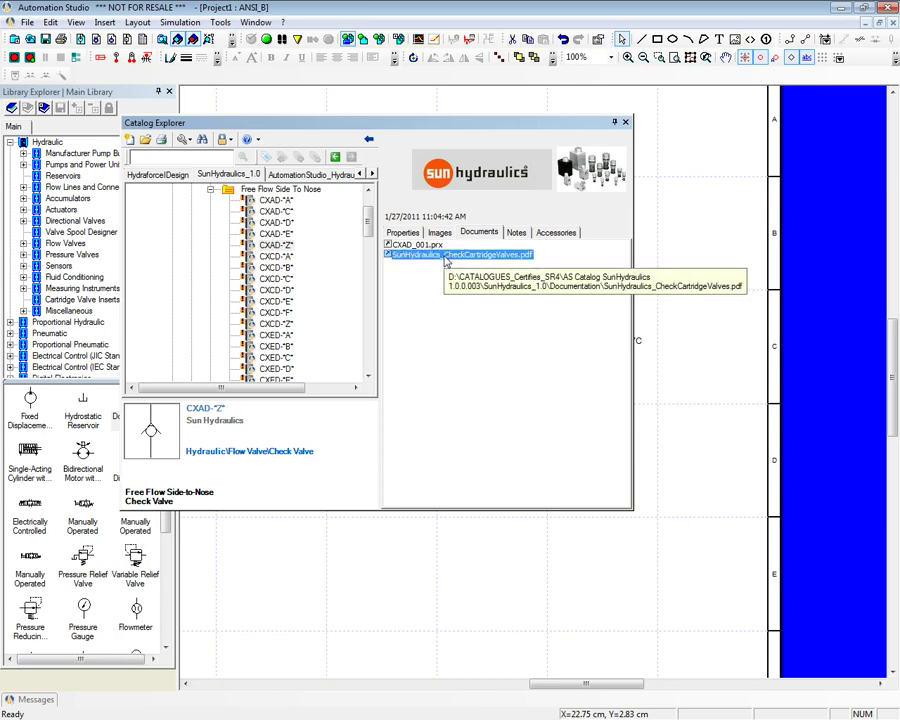
double_click(445, 257)
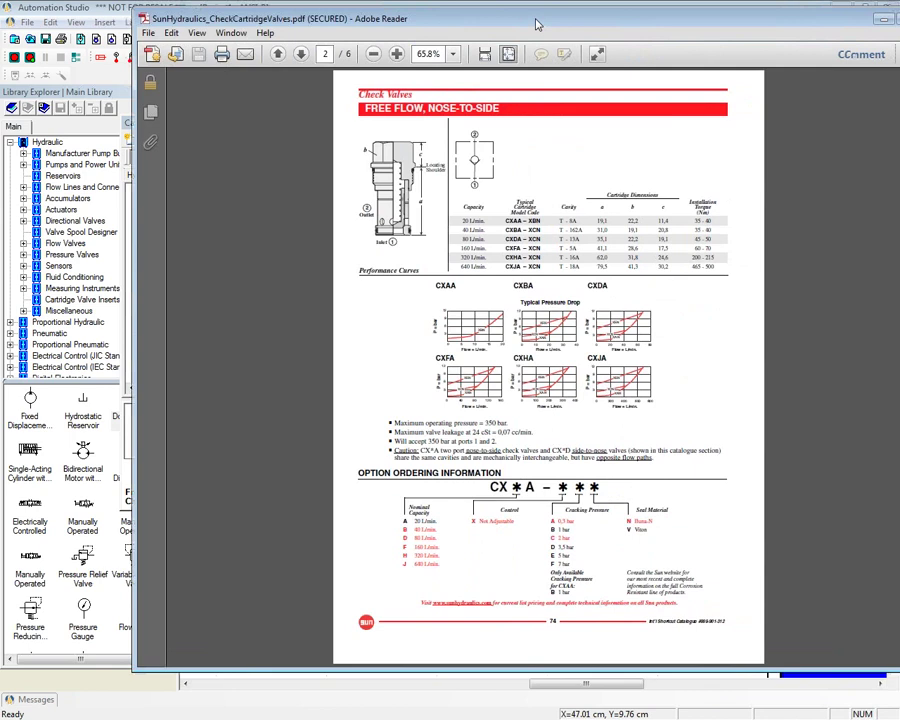
double_click(537, 24)
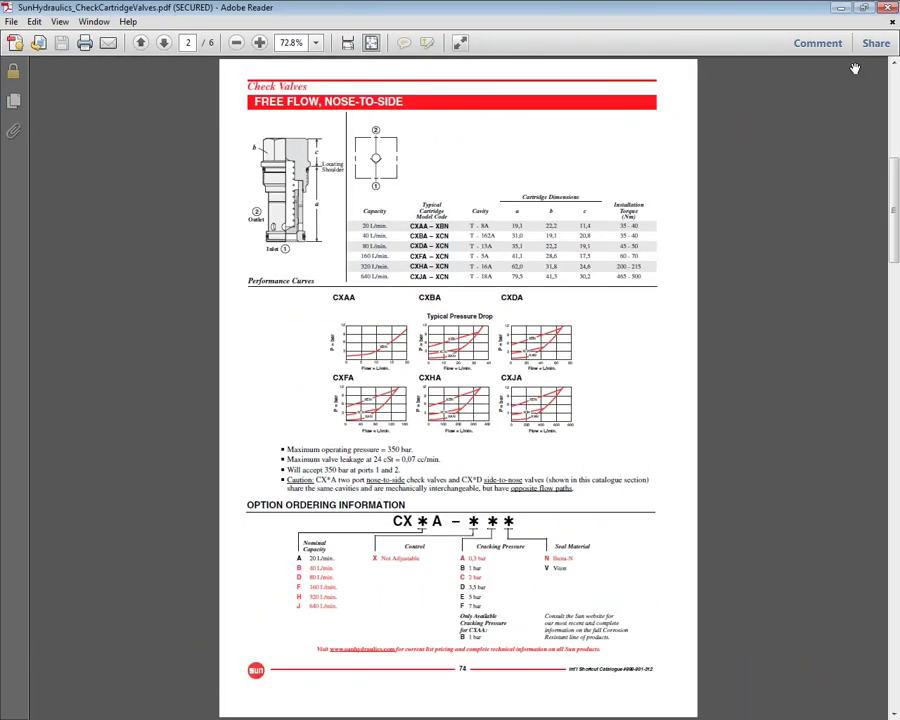
click(888, 8)
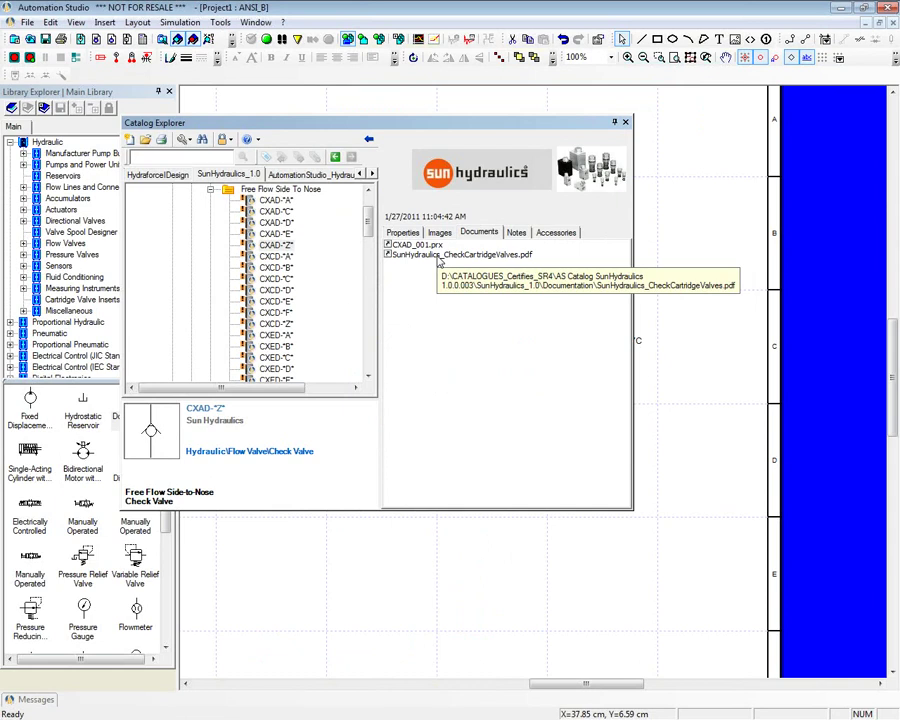
- Open the CXAD_001.prx test bench attached to the CXAD-*Z* valve and close the Catalog Explorer
click(410, 246)
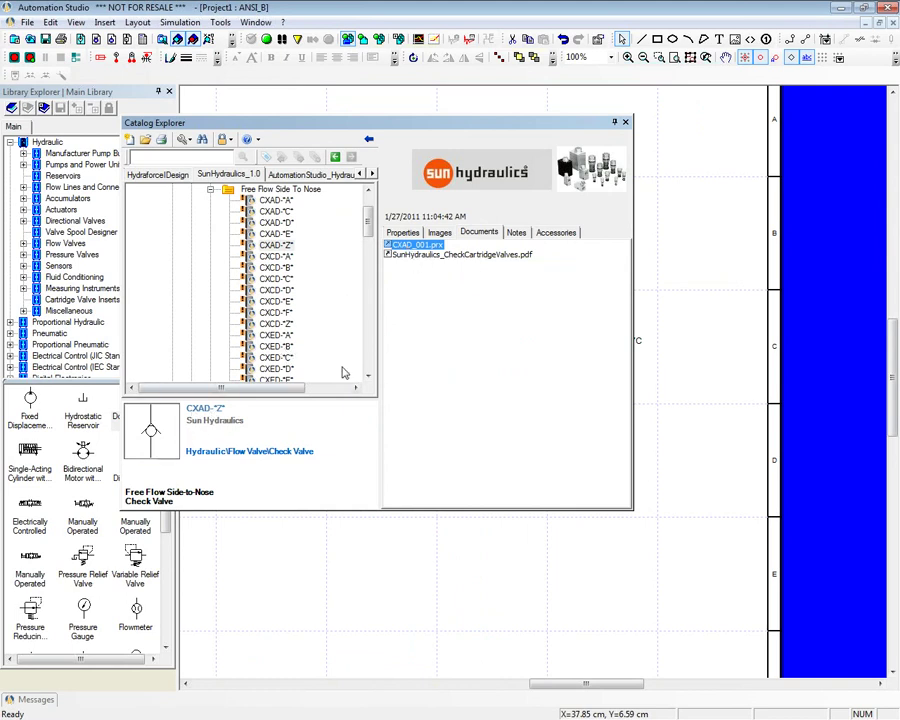
double_click(411, 246)
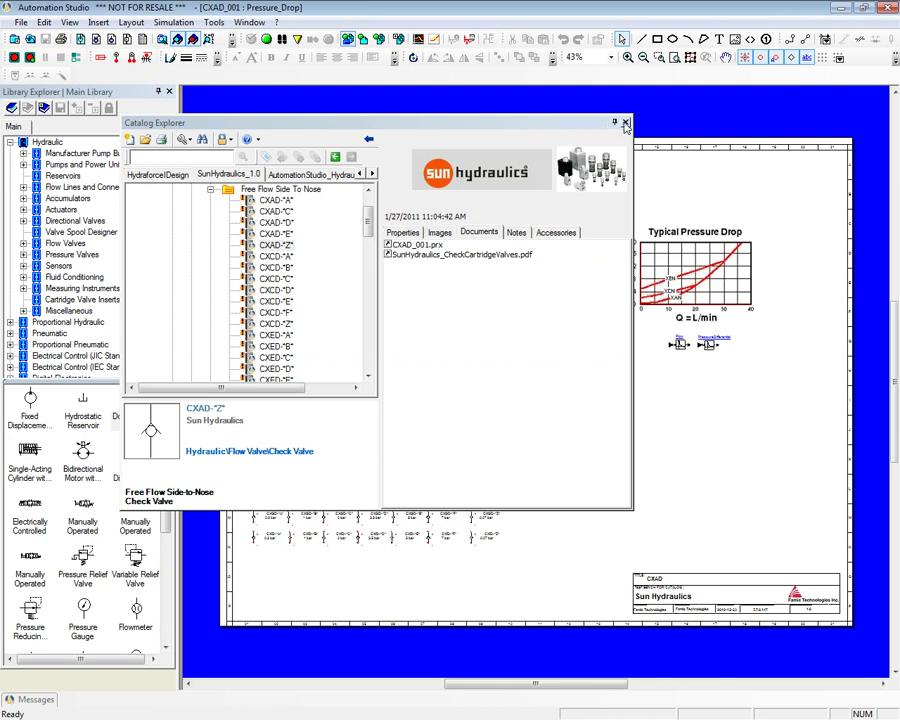
click(624, 123)
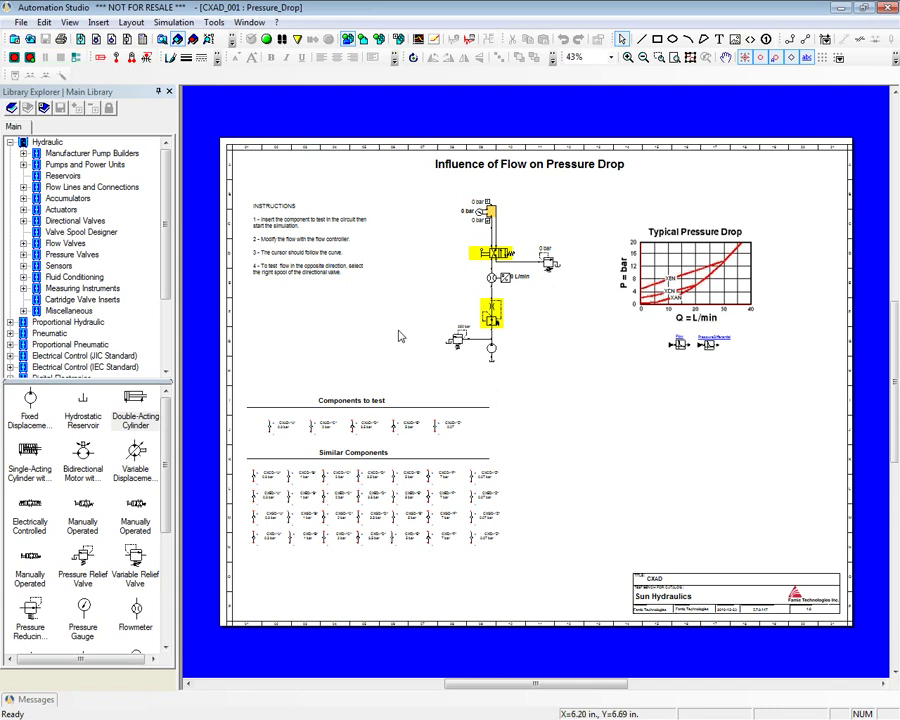
- Insert the CXAD-*A* check valve from the components to test into the orange test slot of the circuit
scroll(400, 335, up, 1)
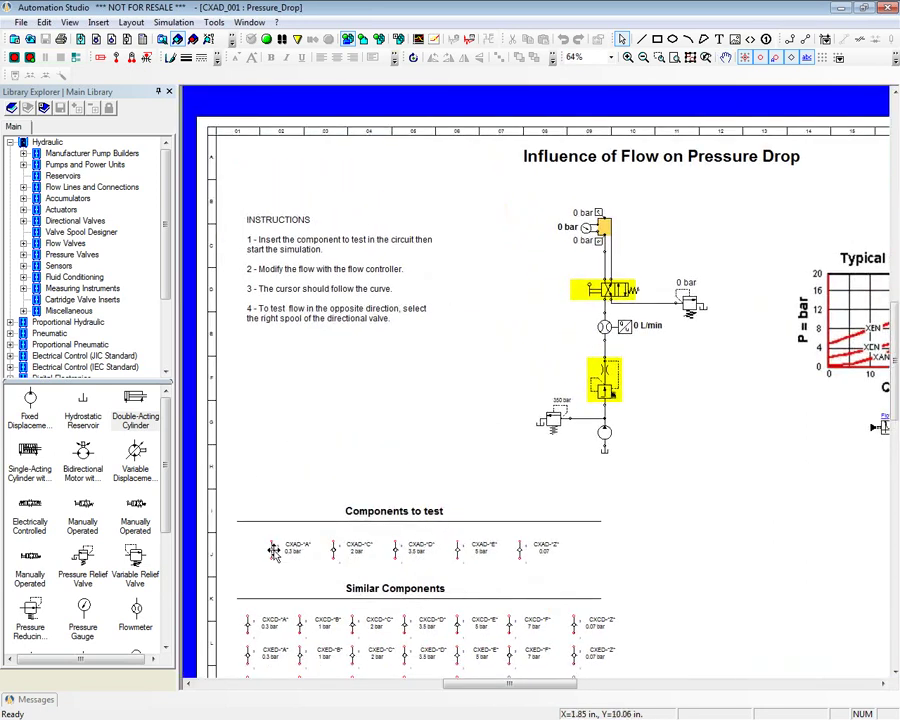
drag(271, 549, 605, 229)
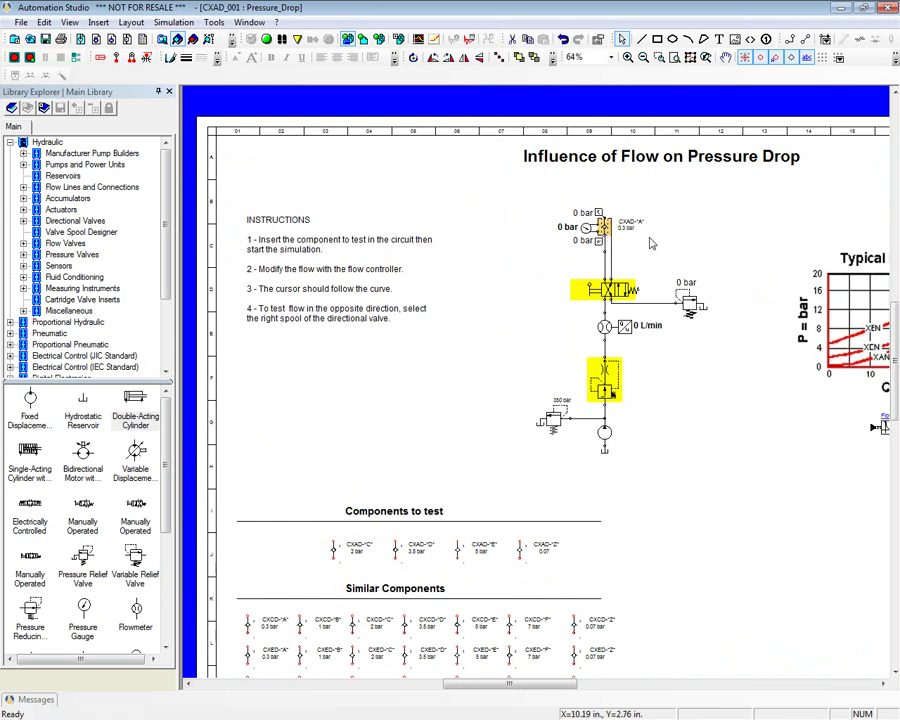
- Simulate the test bench with the flow controller set to 31 L/min, then stop the simulation
mouse_move(715, 230)
mouse_down()
mouse_move(669, 226)
mouse_move(565, 247)
mouse_move(653, 254)
mouse_up()
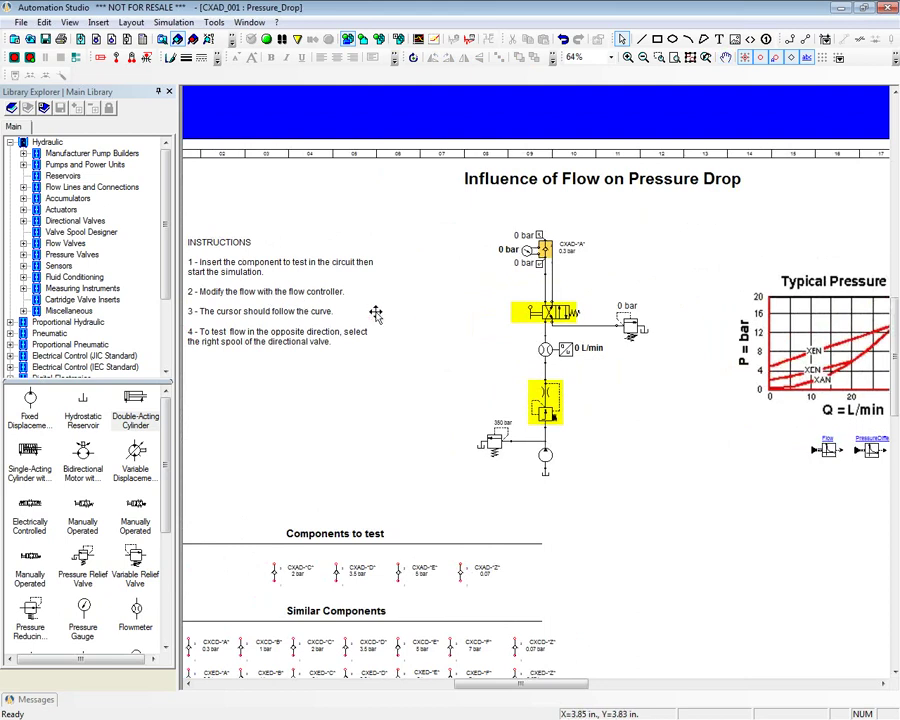
mouse_move(638, 276)
mouse_down()
mouse_move(516, 297)
mouse_move(536, 316)
mouse_up()
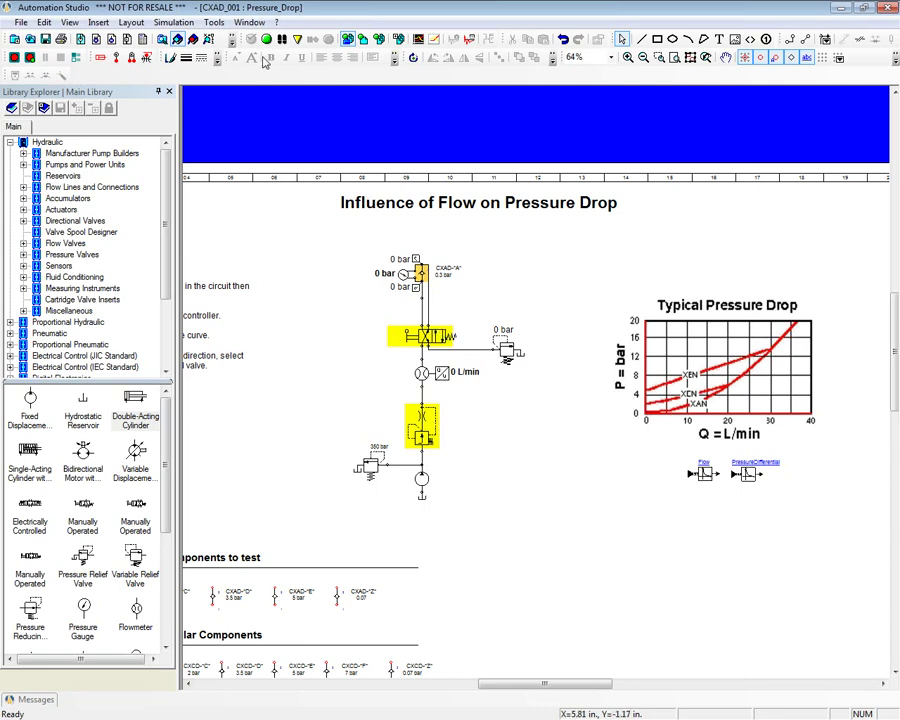
click(267, 39)
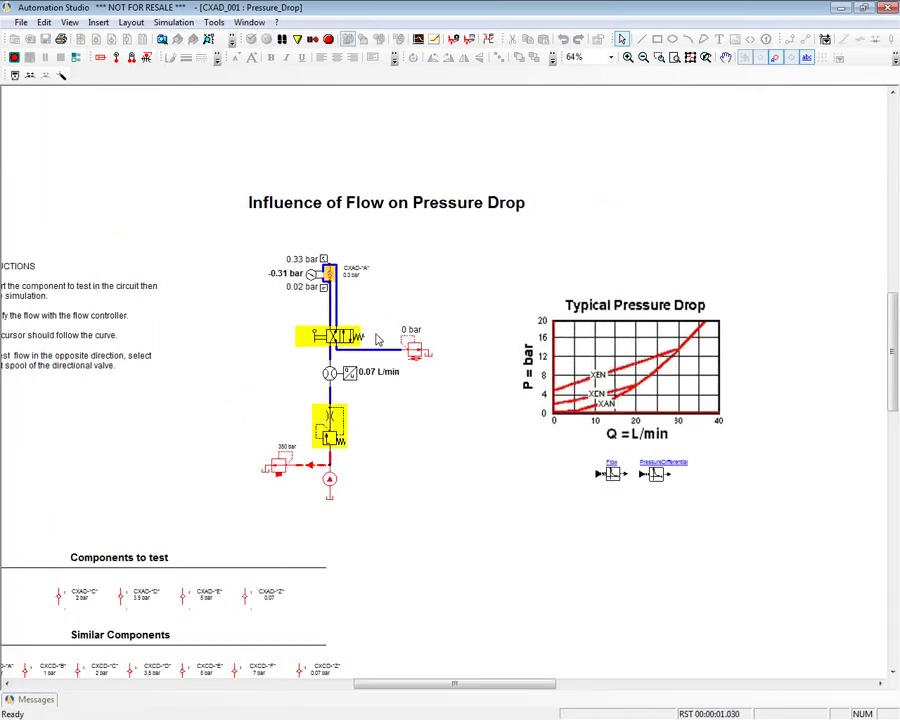
click(335, 440)
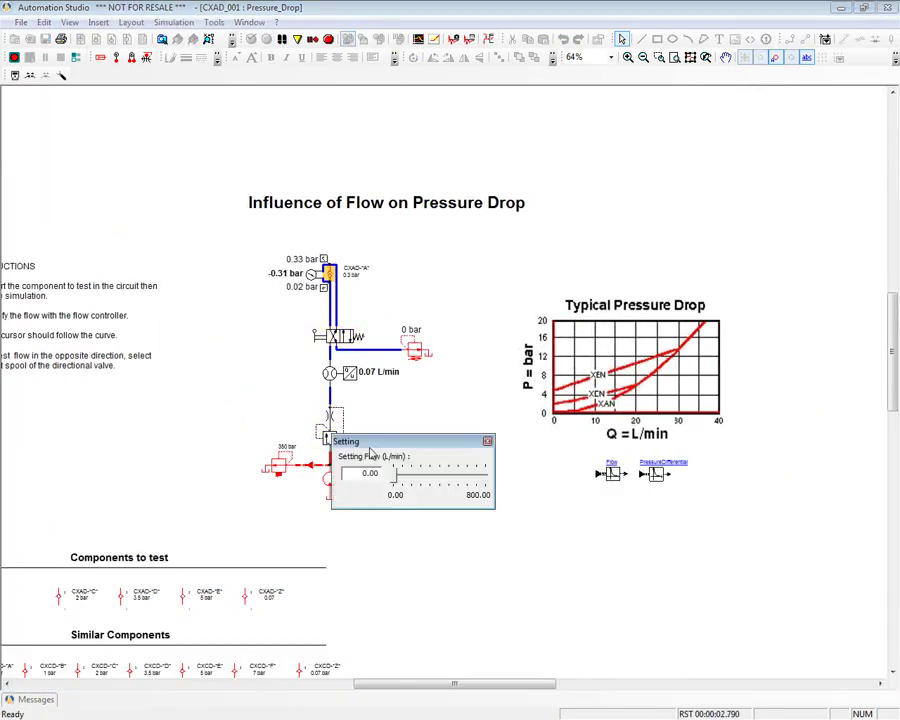
drag(397, 482, 400, 483)
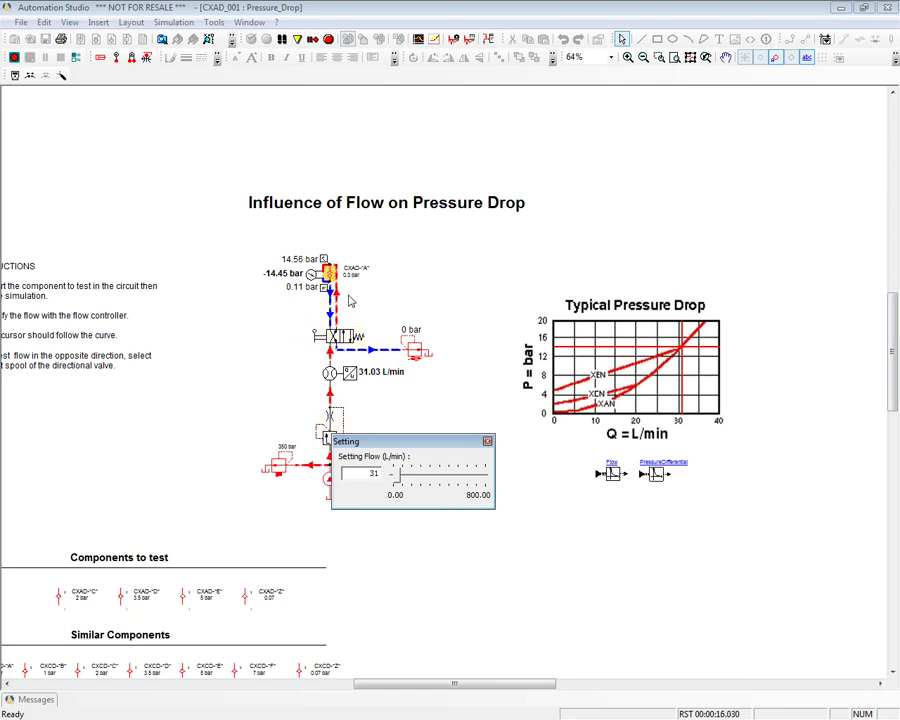
click(329, 41)
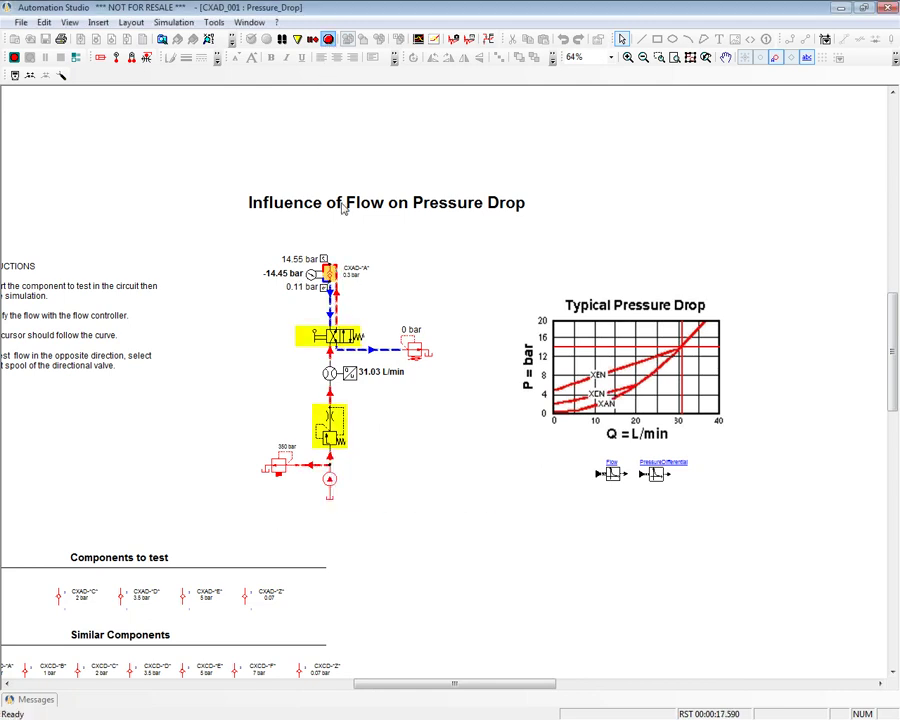
- Examine the pressure drop curves in the CXAD-*A* valve's technical specifications and close its properties
double_click(418, 273)
click(247, 286)
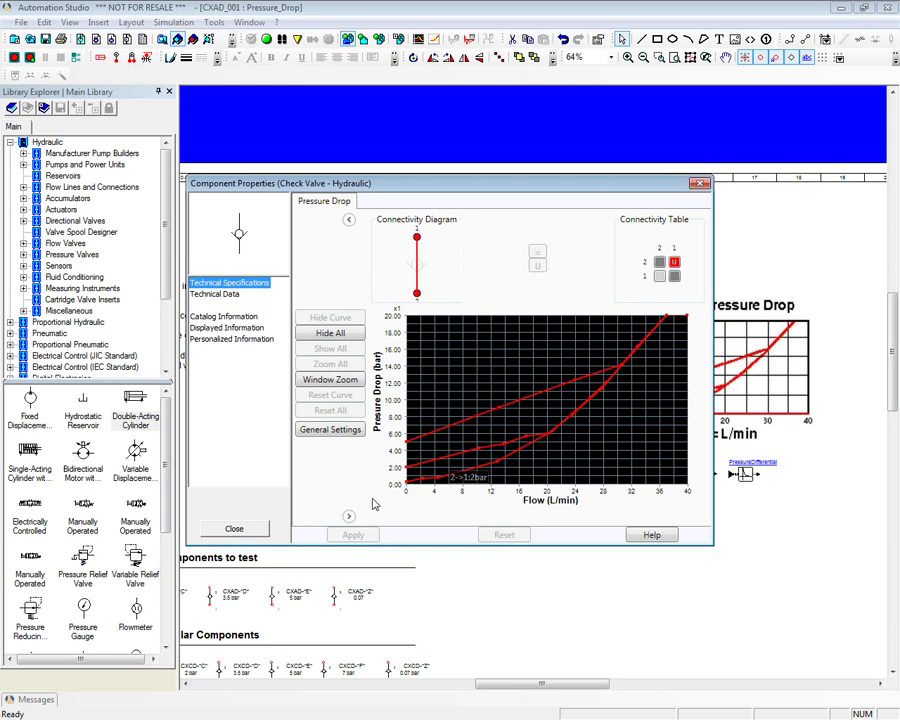
click(234, 528)
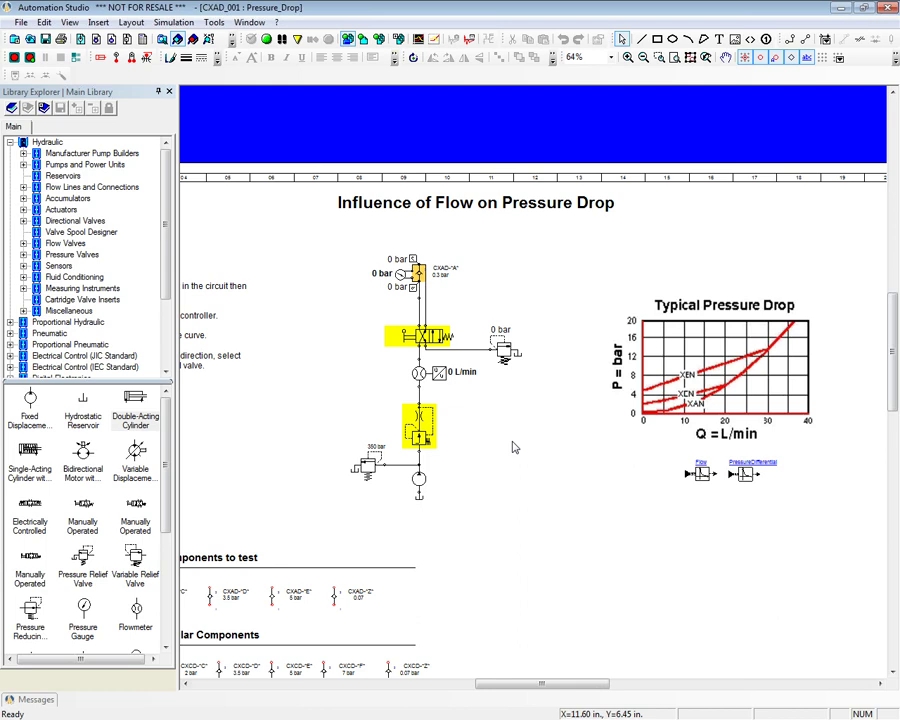
- Fit the whole test bench sheet in view, reopen the Catalog Explorer and select the CXCD-*E* check valve
click(659, 57)
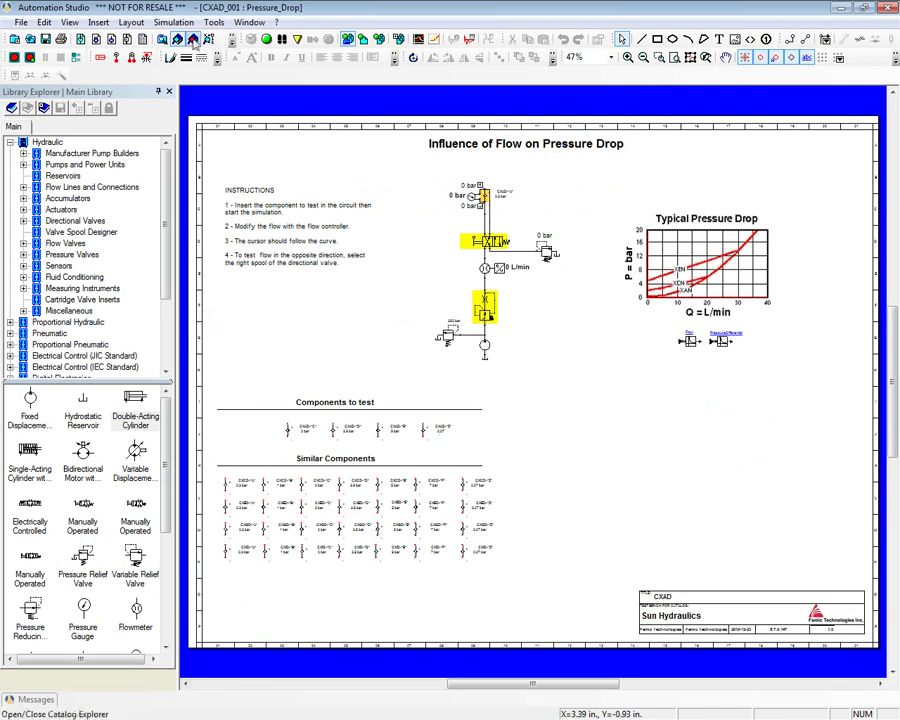
click(135, 38)
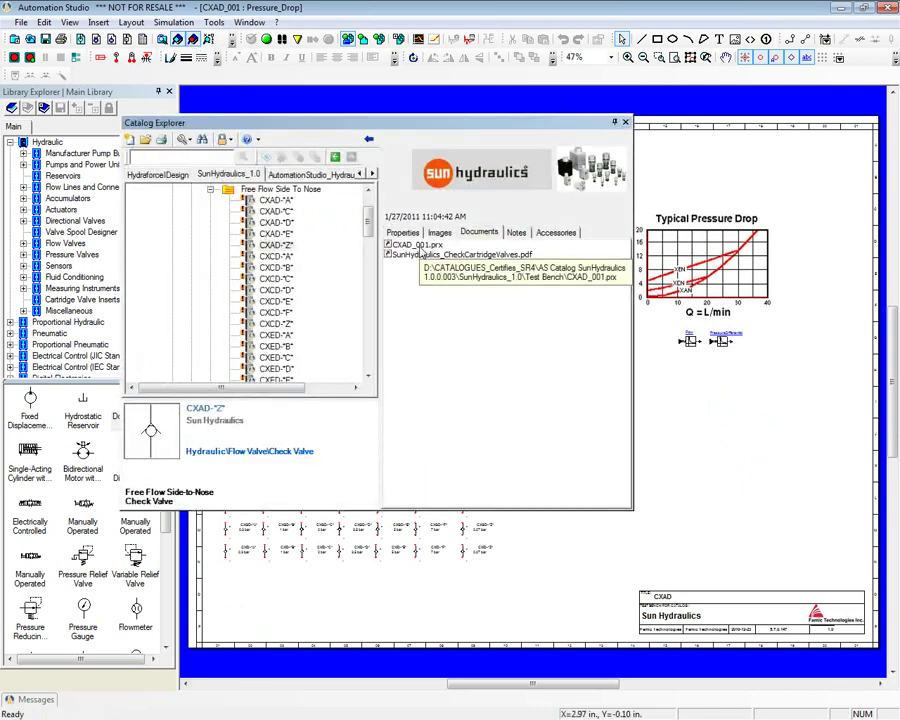
click(280, 301)
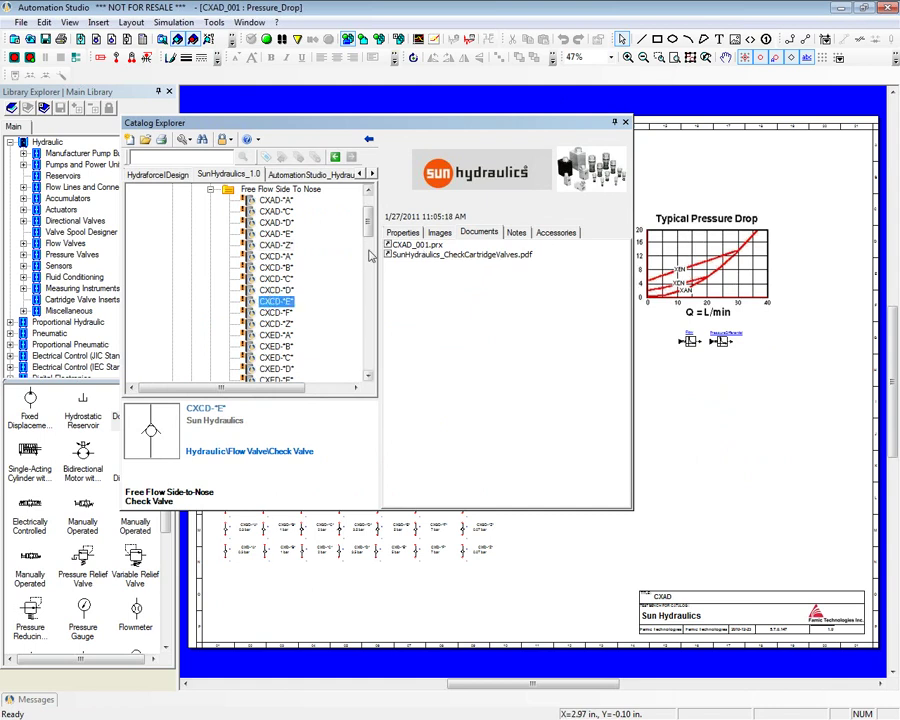
- Browse the Sun Hydraulics catalogue to Load Control, Load Reactive, 3 Port, Non-Vented, 1.5:1 Pilot Ratio and select MBEB
drag(370, 227, 368, 344)
double_click(224, 314)
double_click(241, 327)
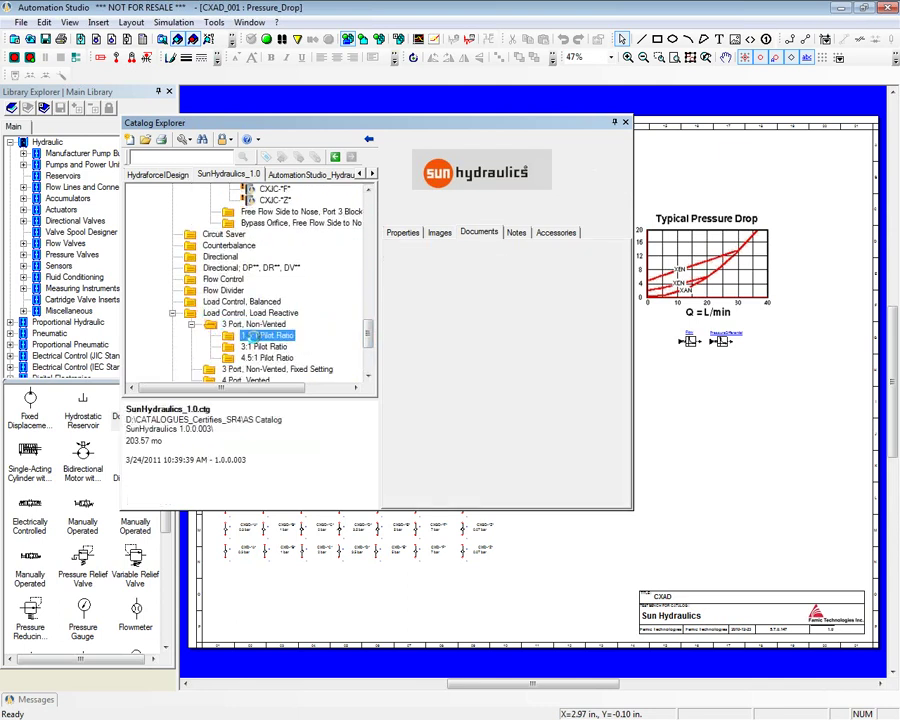
double_click(258, 335)
click(270, 346)
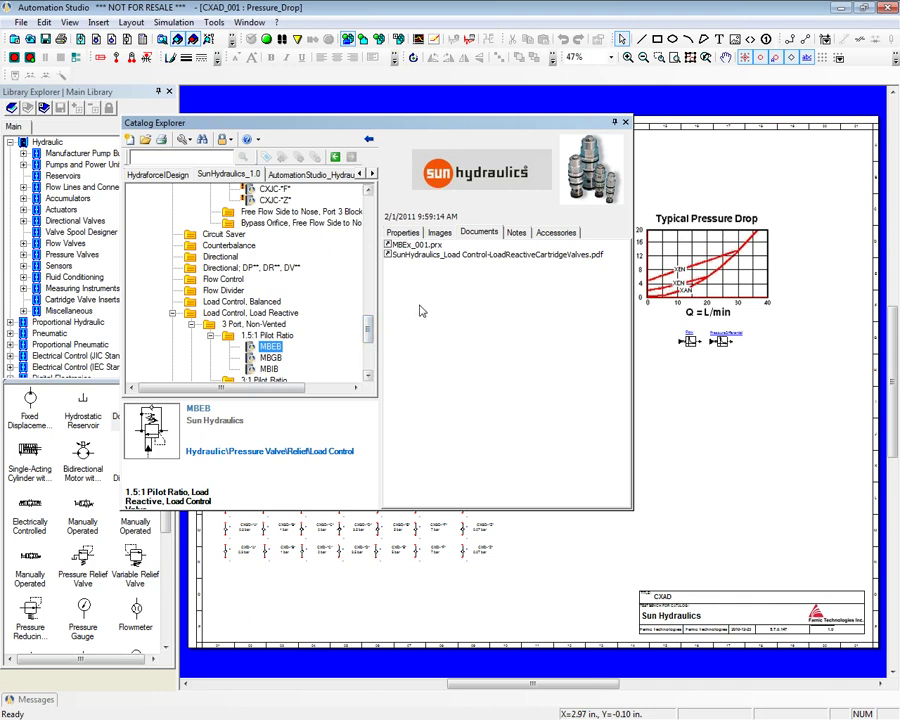
- Search the Sun Hydraulics catalogue from its root for part numbers matching CX*
drag(225, 125, 306, 134)
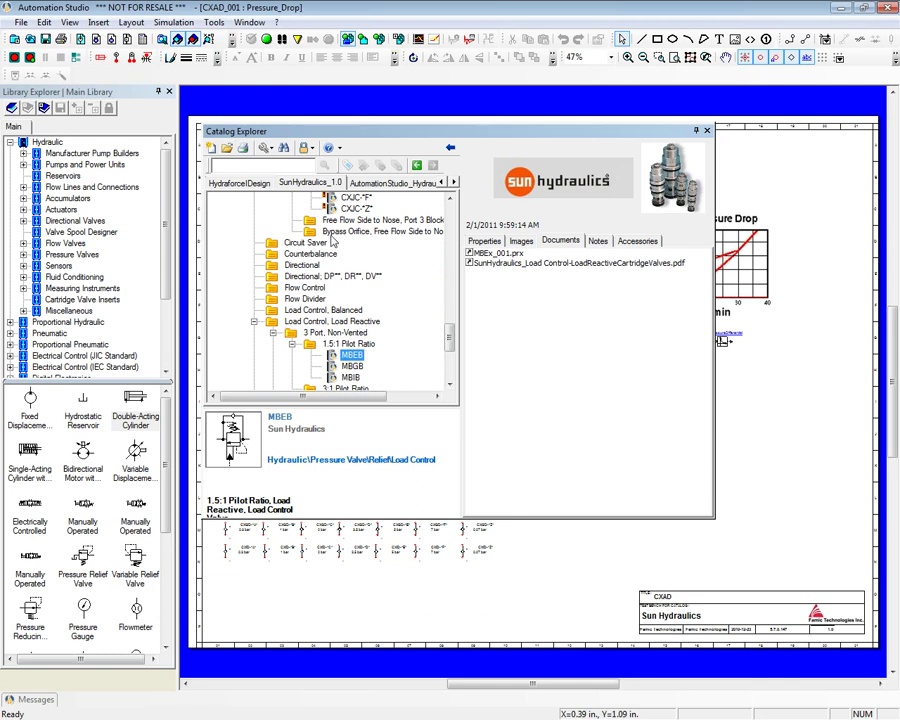
click(255, 165)
drag(449, 337, 446, 211)
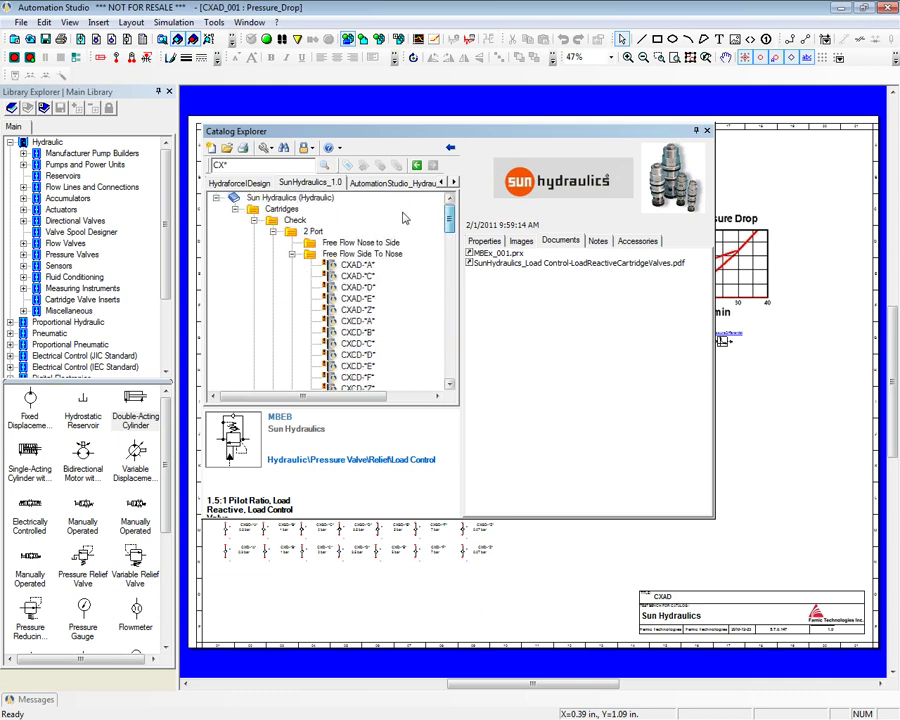
click(287, 198)
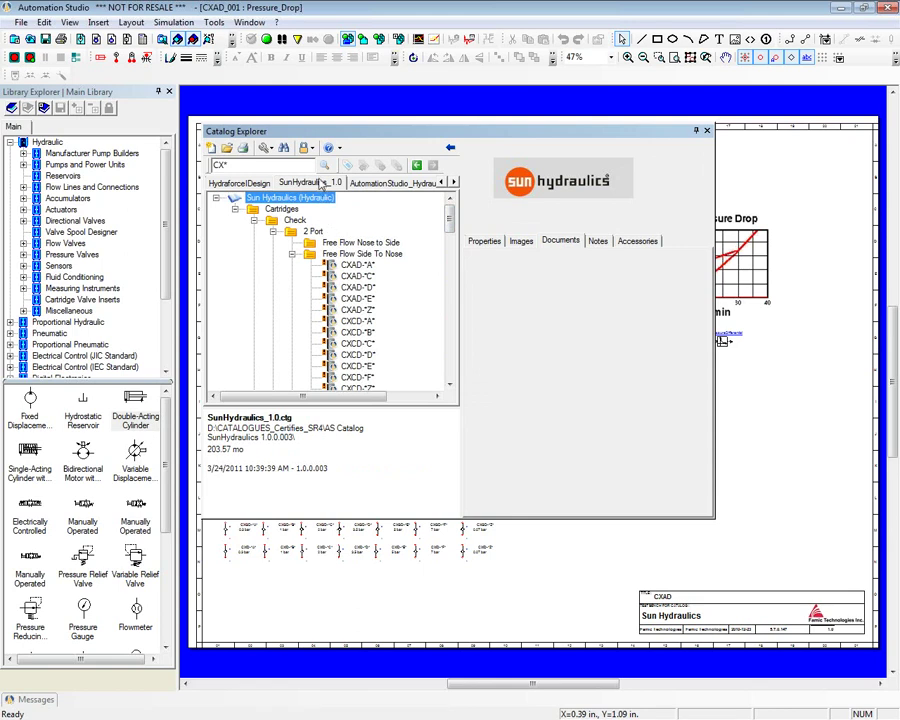
click(325, 167)
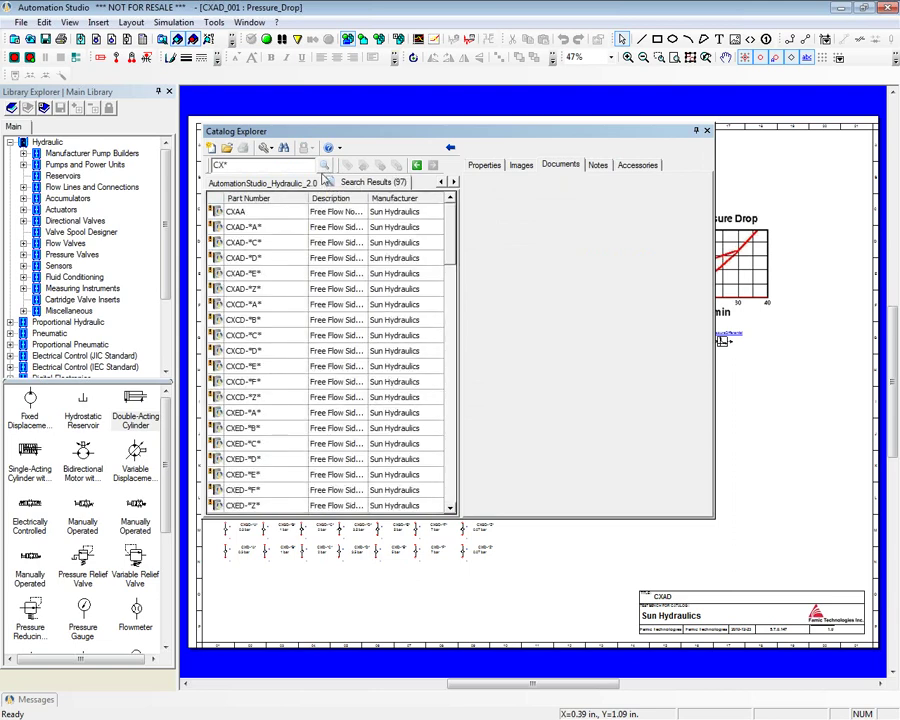
- Look at the CXAD-*Z* search result and review the properties of the CXED-*B* check valve
click(236, 290)
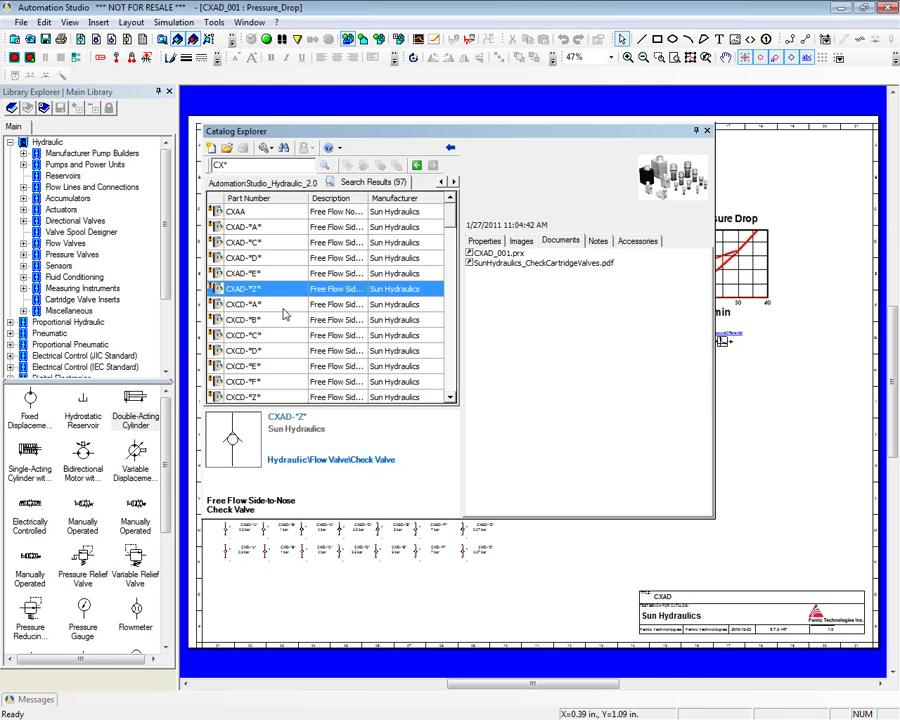
drag(447, 218, 447, 236)
click(246, 255)
click(254, 304)
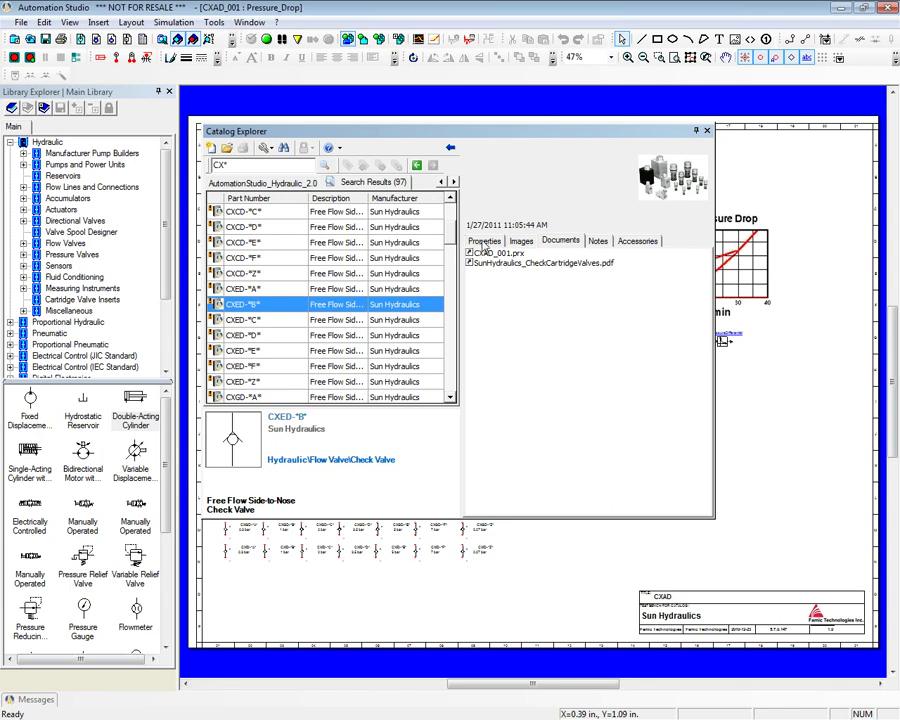
click(483, 241)
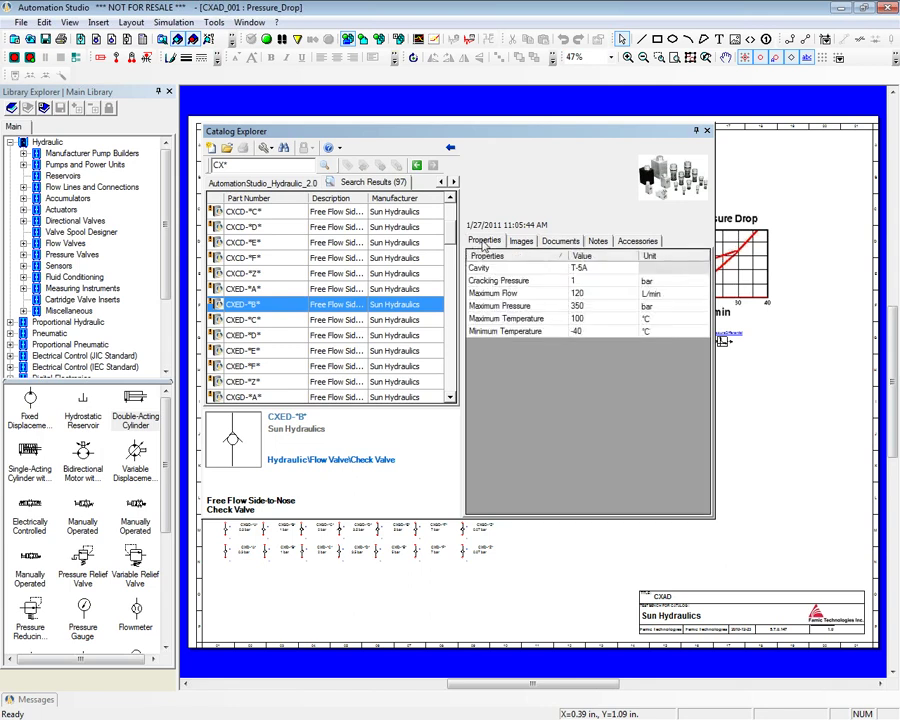
- Compare the properties of the CXED-* check valve variants and neighbouring CXCD parts in the CX* search results
click(242, 353)
click(248, 382)
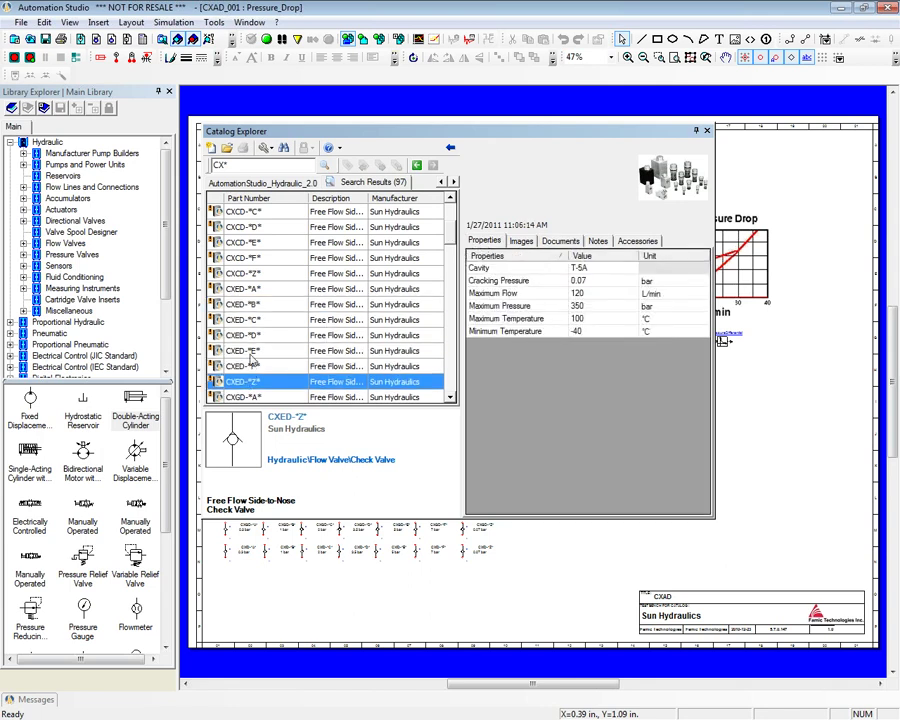
click(252, 339)
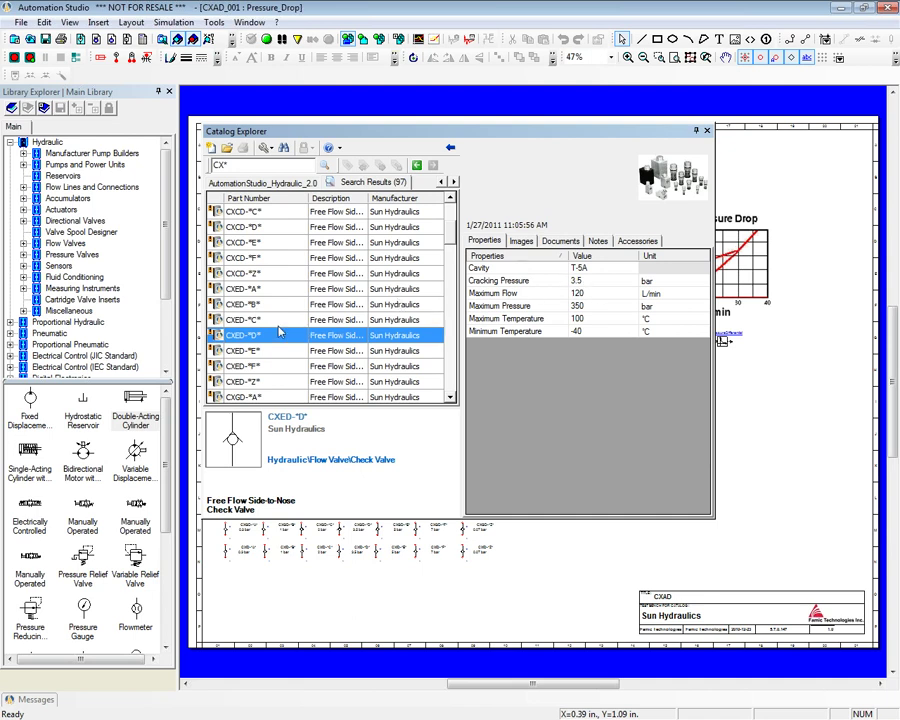
click(254, 306)
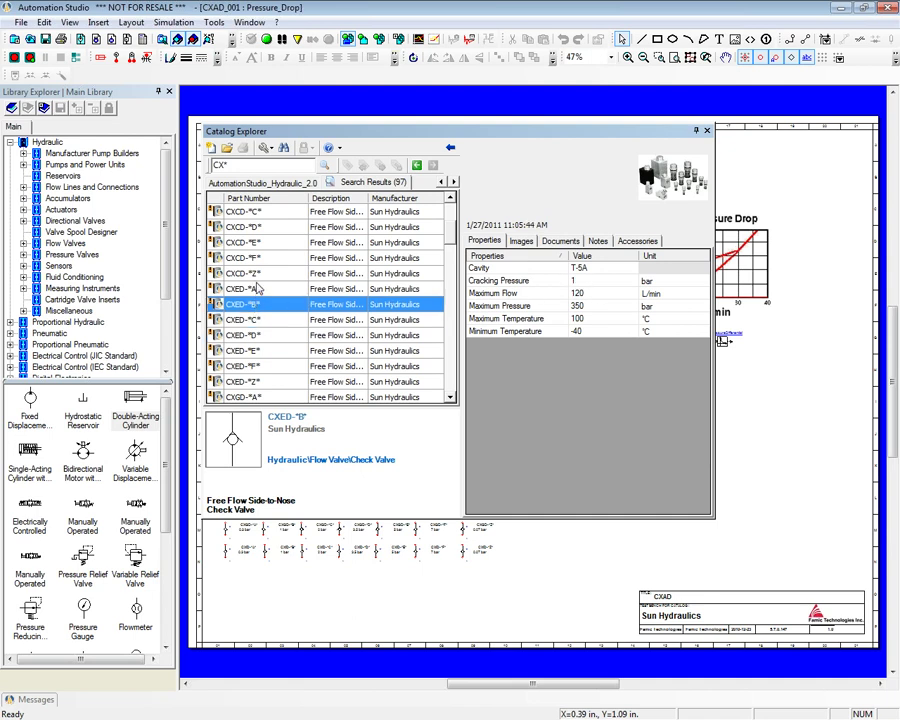
click(256, 276)
click(257, 290)
click(256, 305)
click(257, 320)
- Insert the CXED-*D* check valve in the empty lower part of the sheet and locate it in the Sun Hydraulics catalogue tree
click(257, 336)
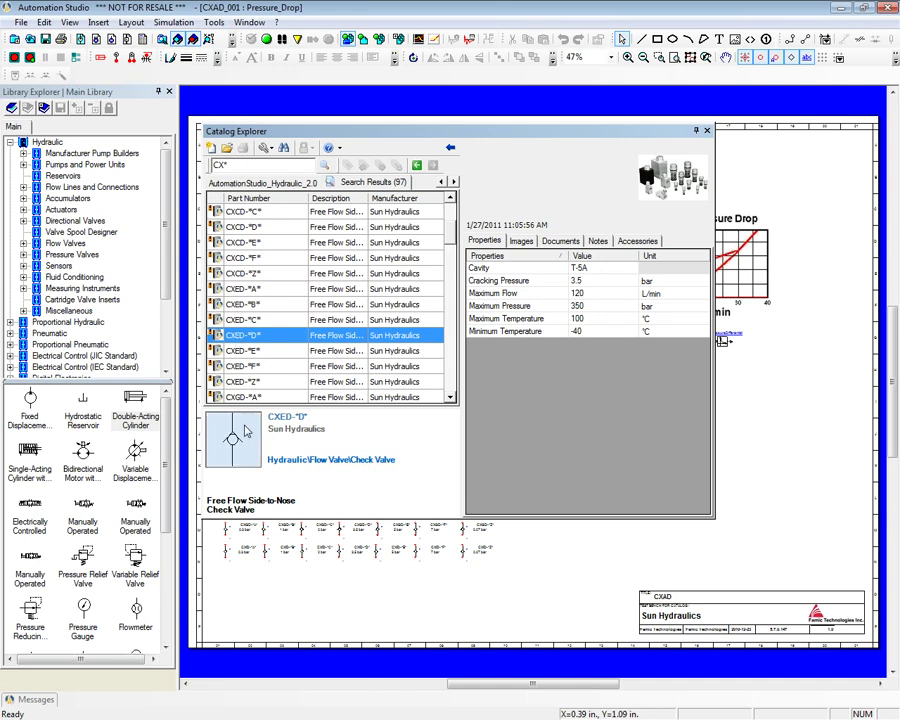
mouse_move(236, 331)
mouse_down()
mouse_move(284, 344)
mouse_move(562, 577)
mouse_up()
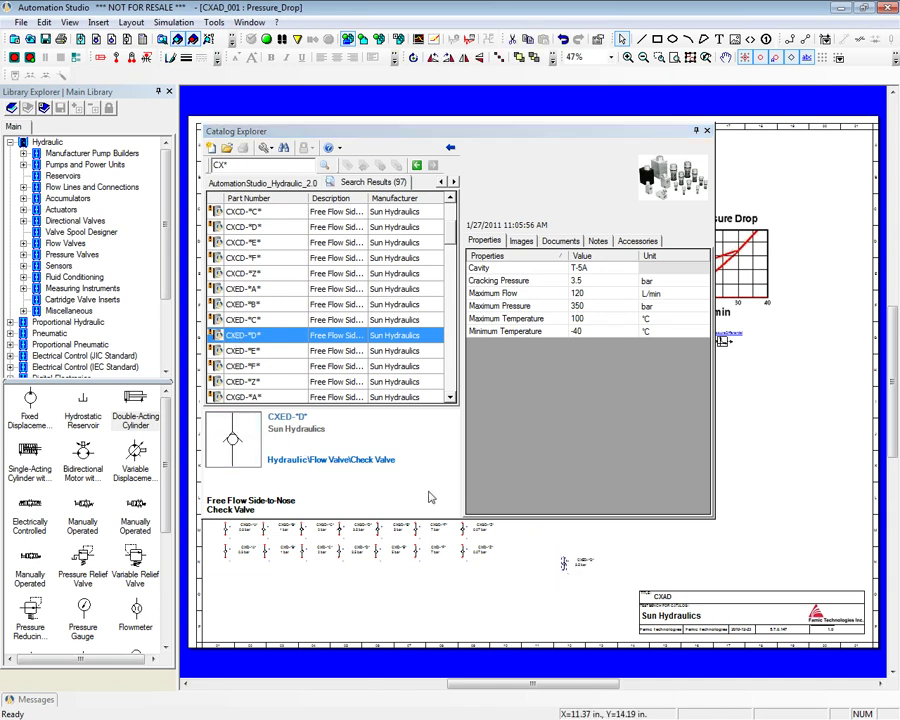
double_click(242, 336)
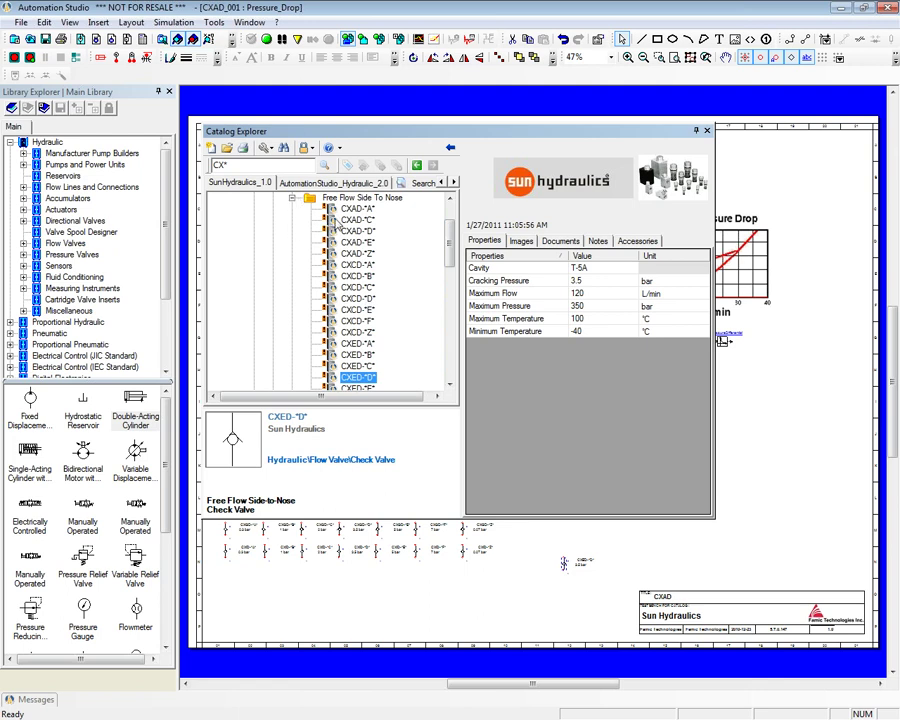
scroll(317, 165, up, 2)
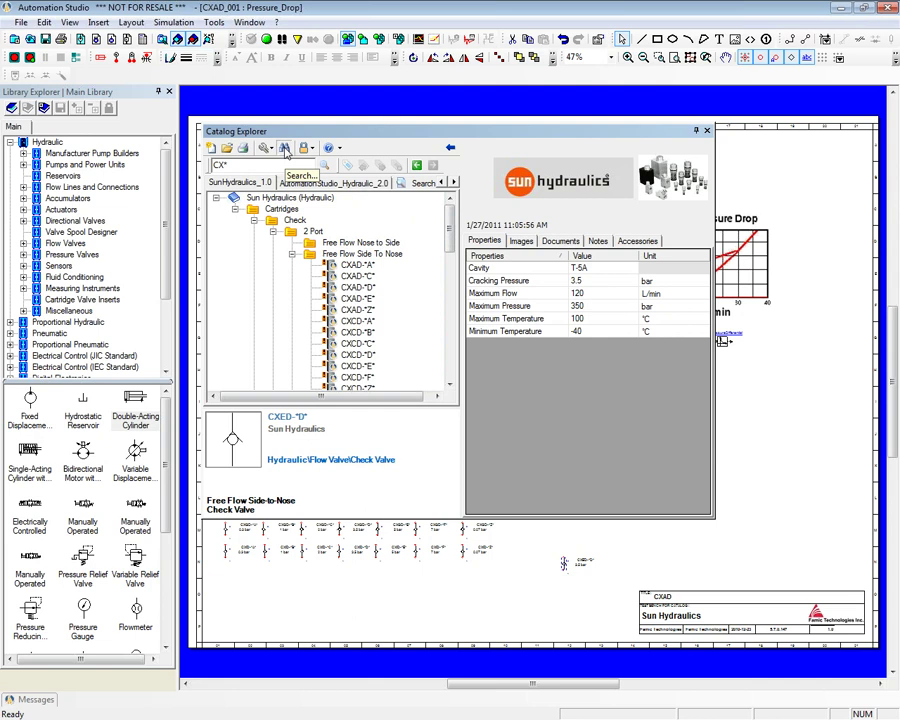
- Extend the catalogue search location to AutomationStudio_Hydraulic_2.0, DeltaPower, both Eaton catalogues, HydraforceIDesign and SDEasyValve, besides the Sun Hydraulics folder
click(285, 150)
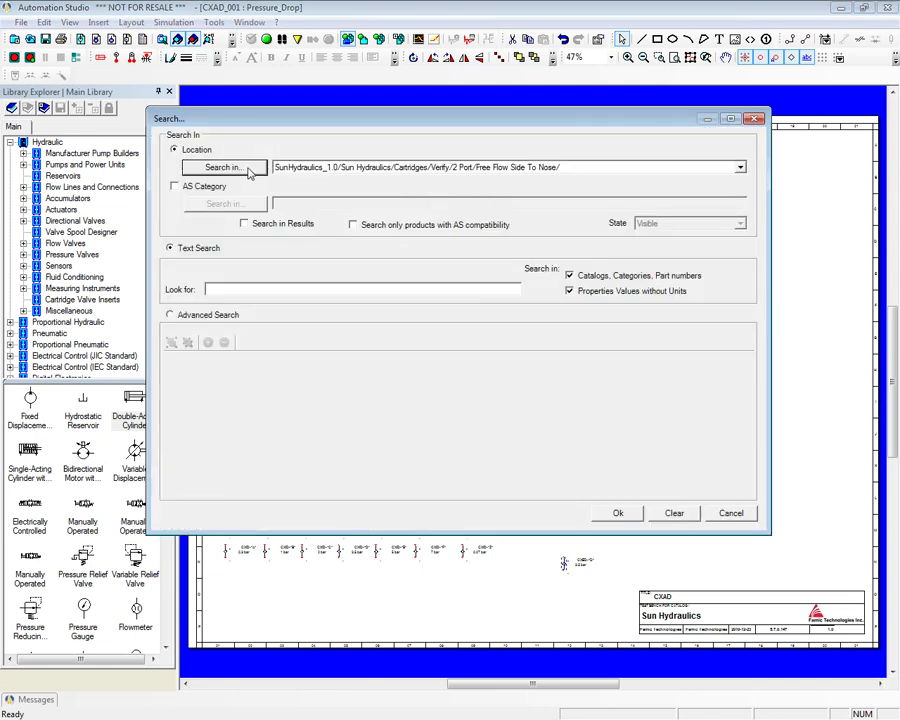
click(248, 170)
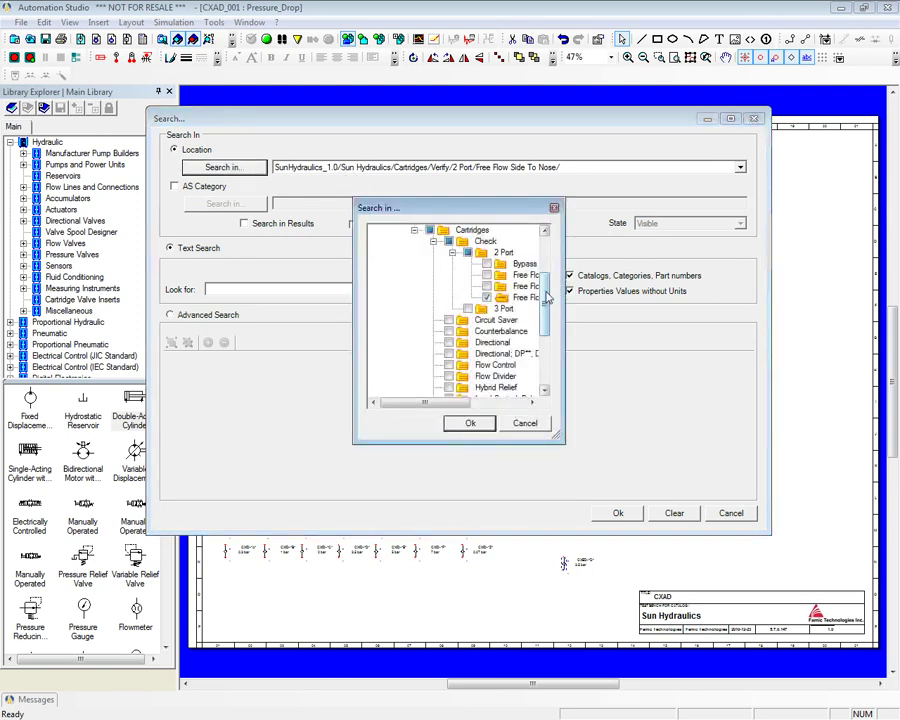
scroll(405, 290, up, 3)
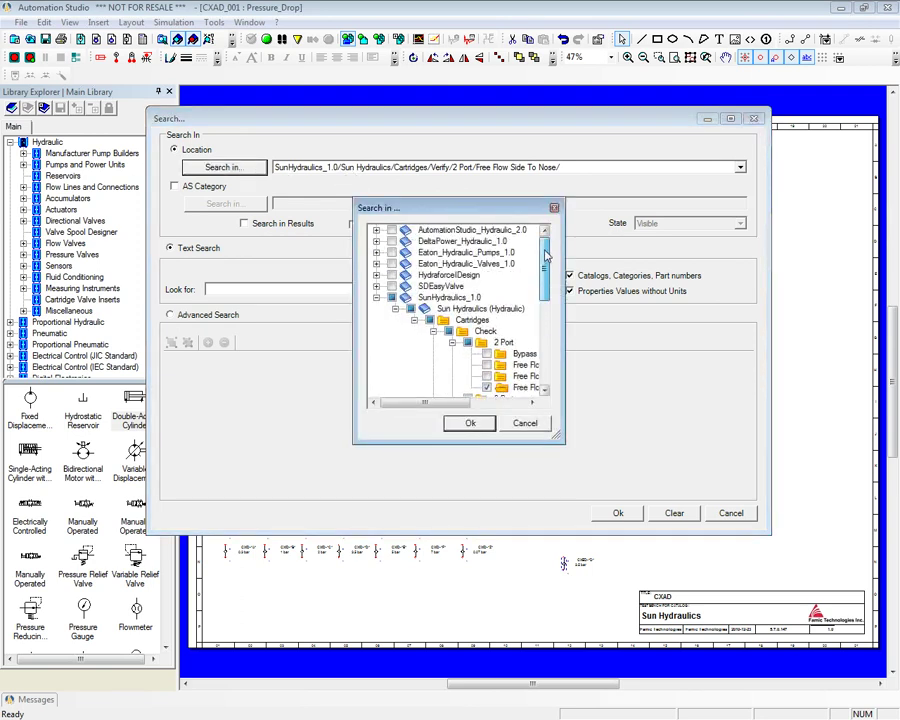
click(377, 299)
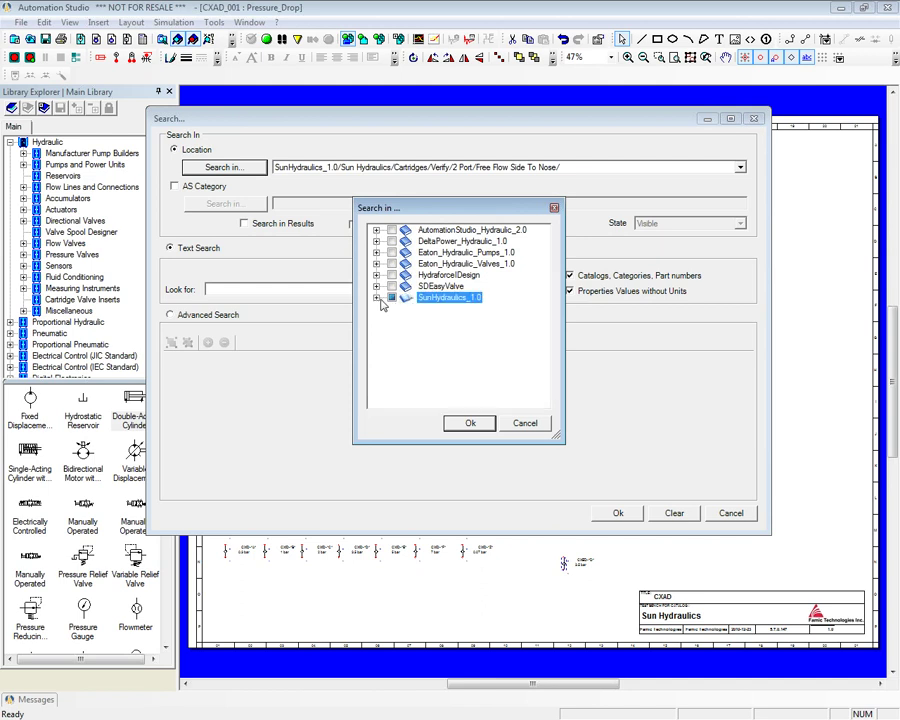
click(391, 286)
click(391, 275)
click(391, 264)
click(391, 252)
click(391, 241)
click(391, 230)
click(468, 426)
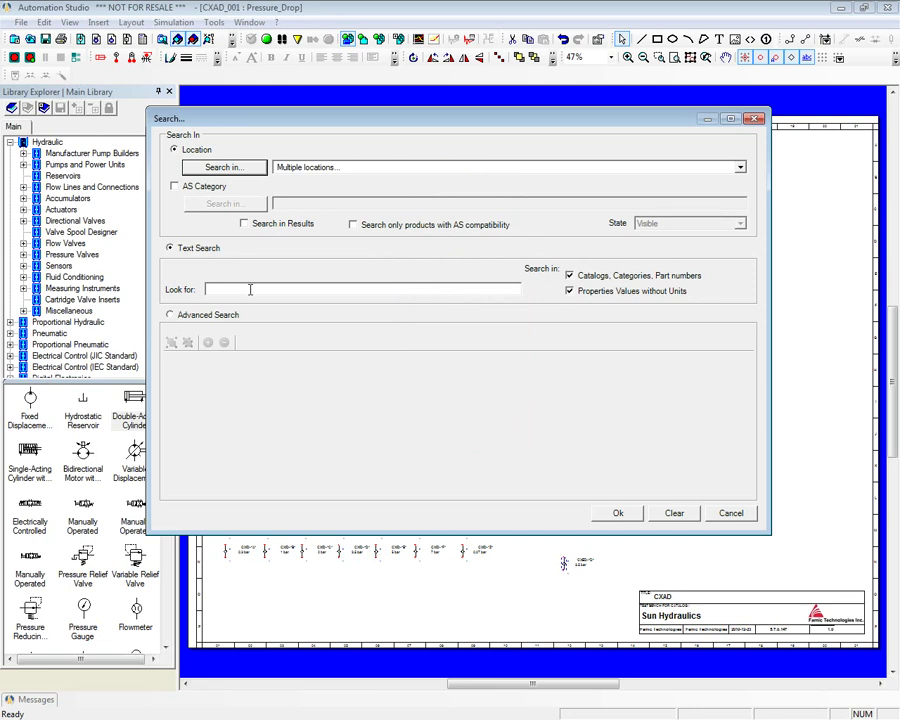
- Switch to an advanced search and add the criterion Maximum Pressure > 100 bar
click(171, 316)
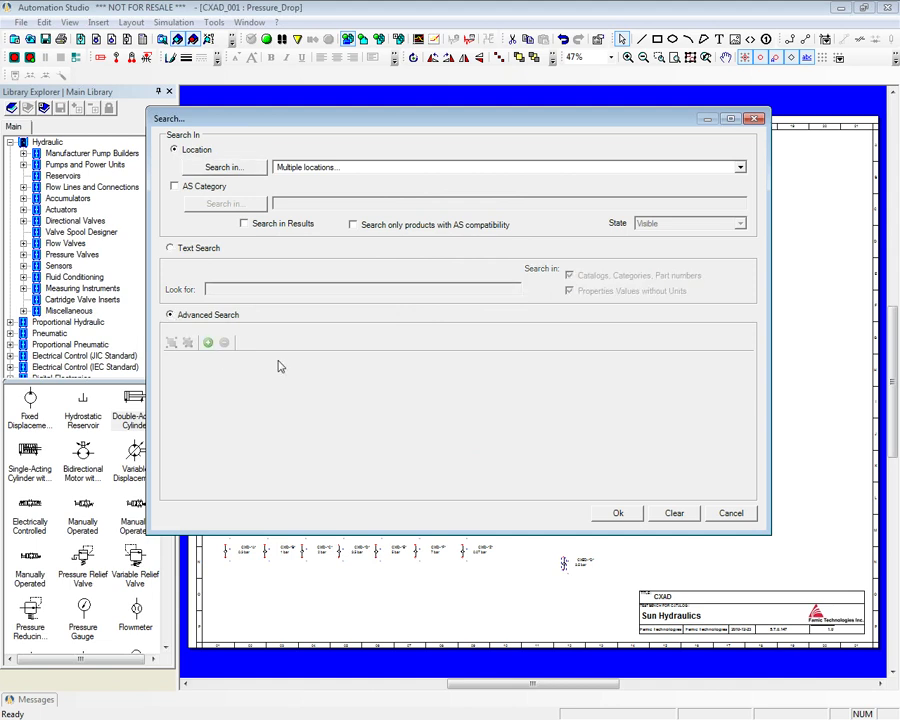
click(208, 343)
click(427, 489)
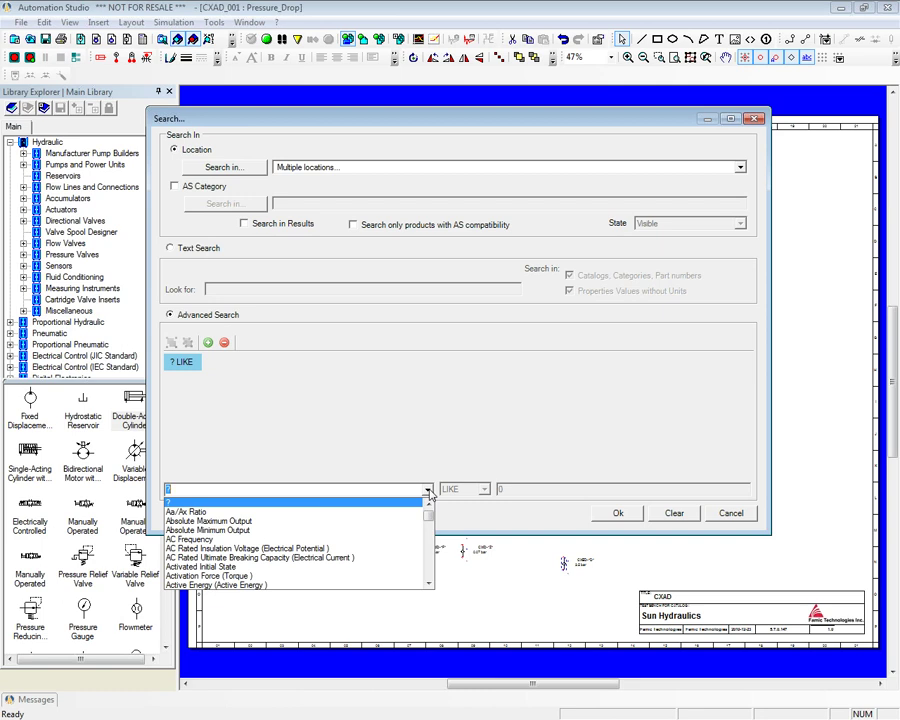
drag(428, 516, 428, 567)
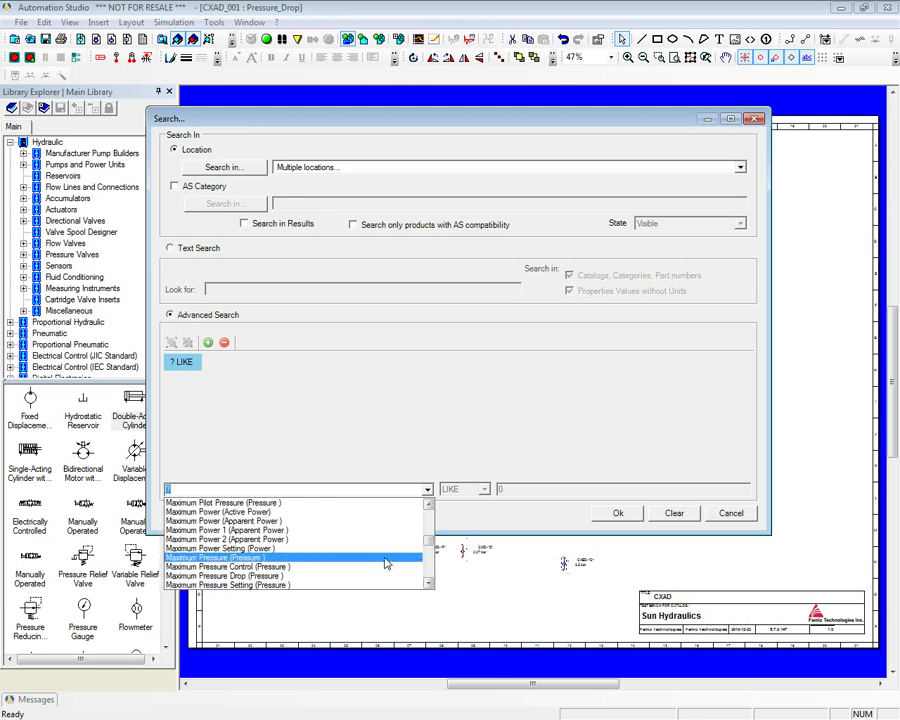
click(257, 563)
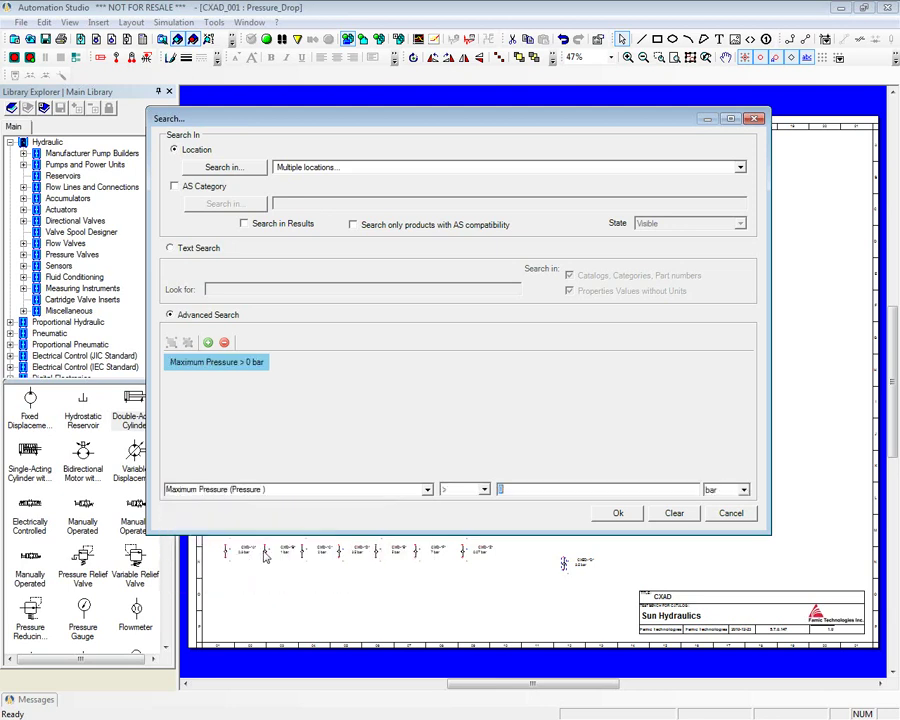
click(457, 491)
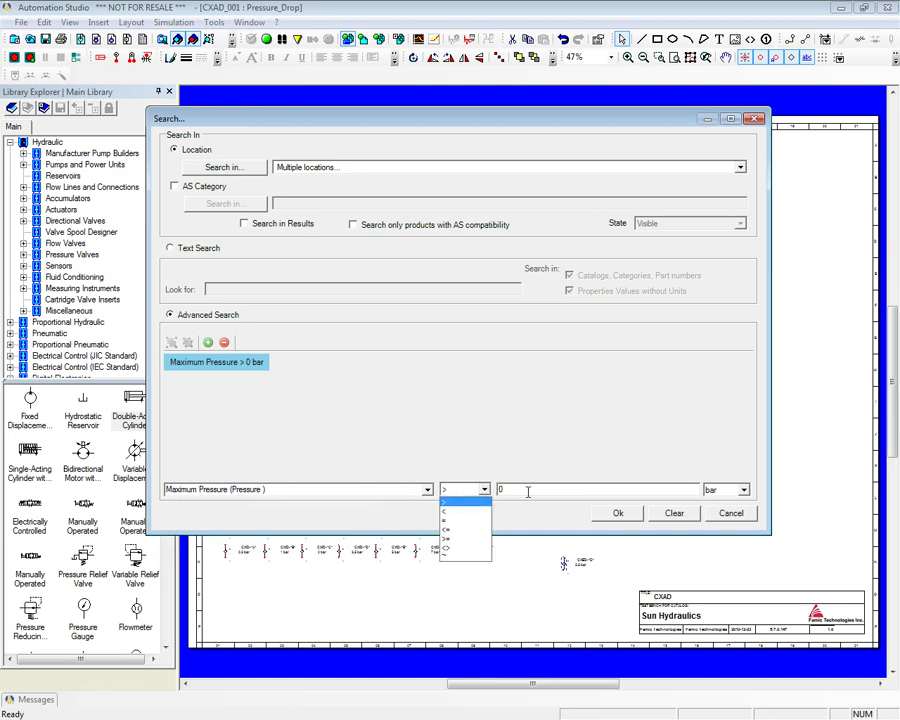
click(457, 498)
click(531, 489)
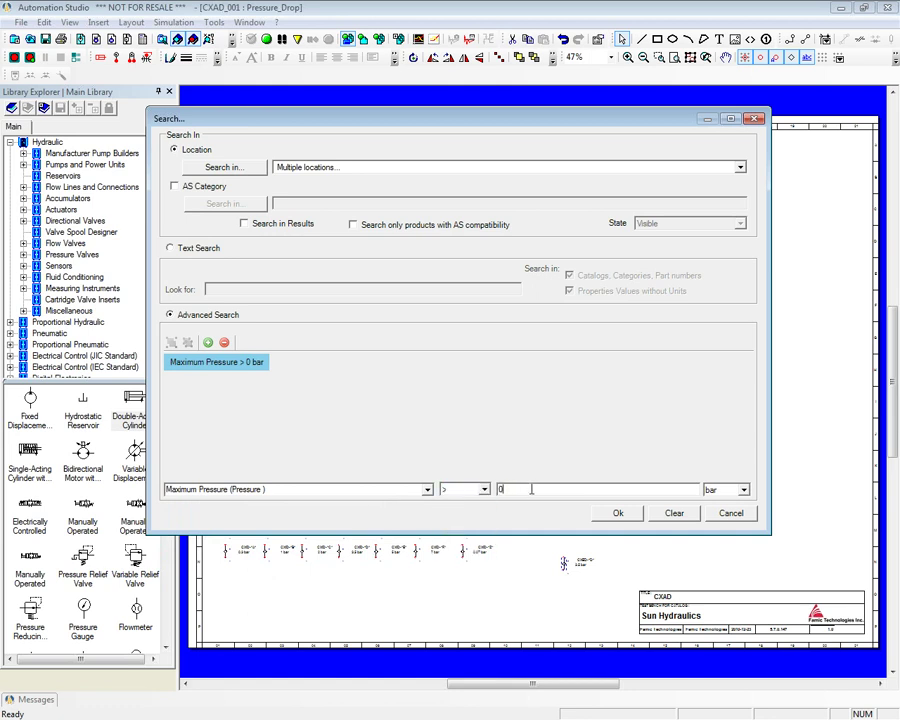
text(100)
- Limit the search to the AS category Hydraulic\Flow Valve\Check Valve, run it and look through the results by manufacturer
click(175, 187)
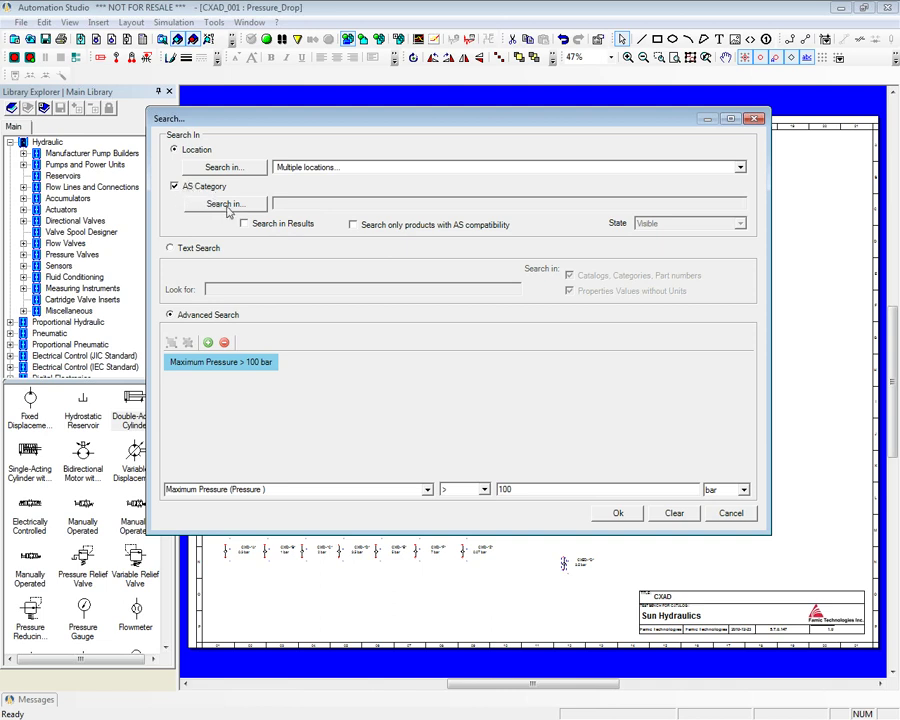
click(225, 203)
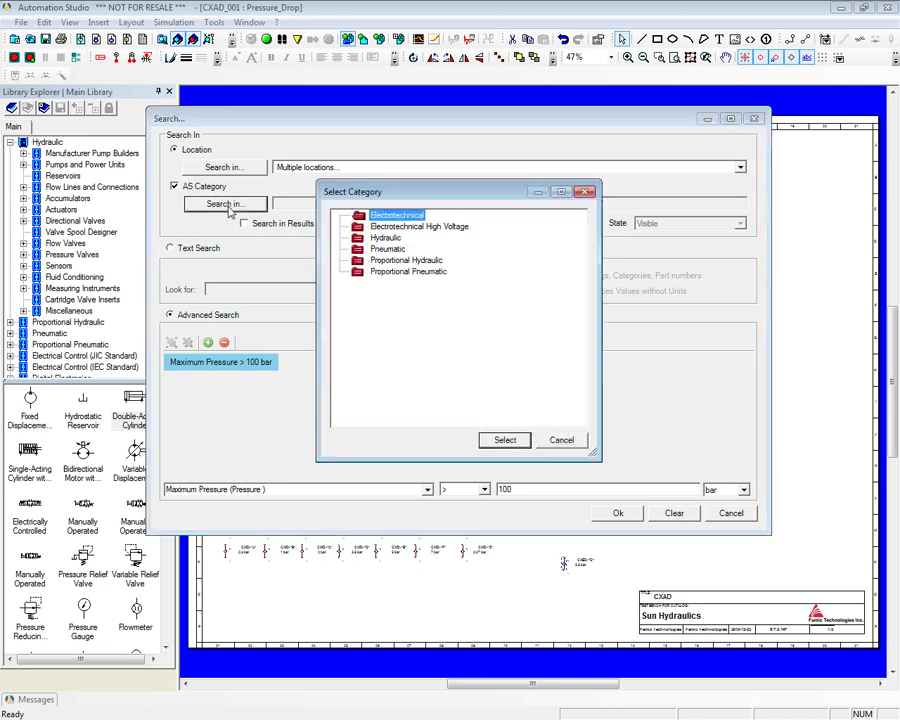
double_click(366, 239)
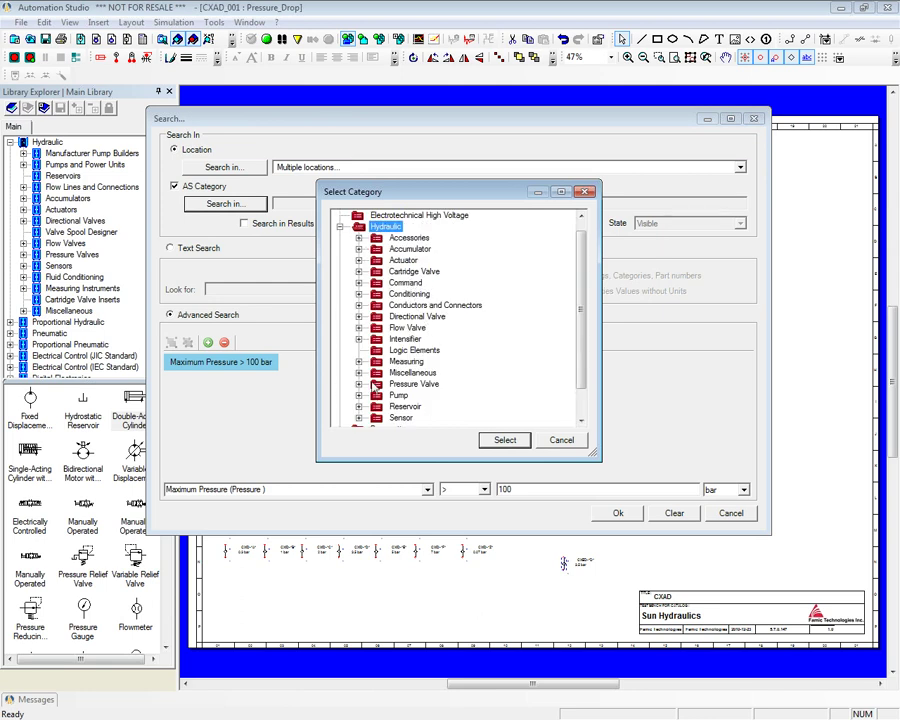
click(359, 327)
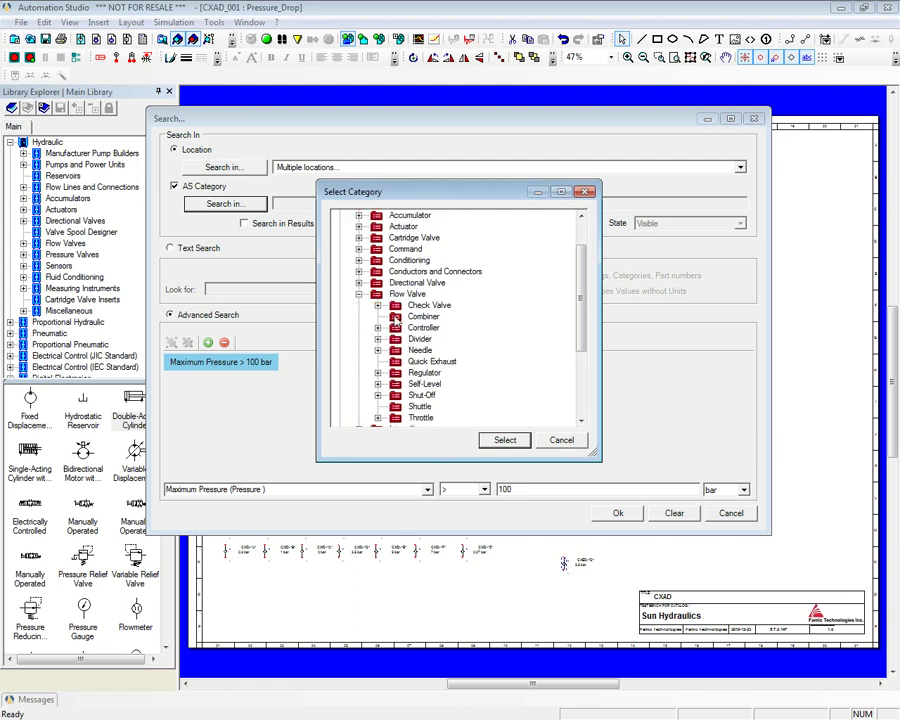
double_click(420, 305)
click(504, 440)
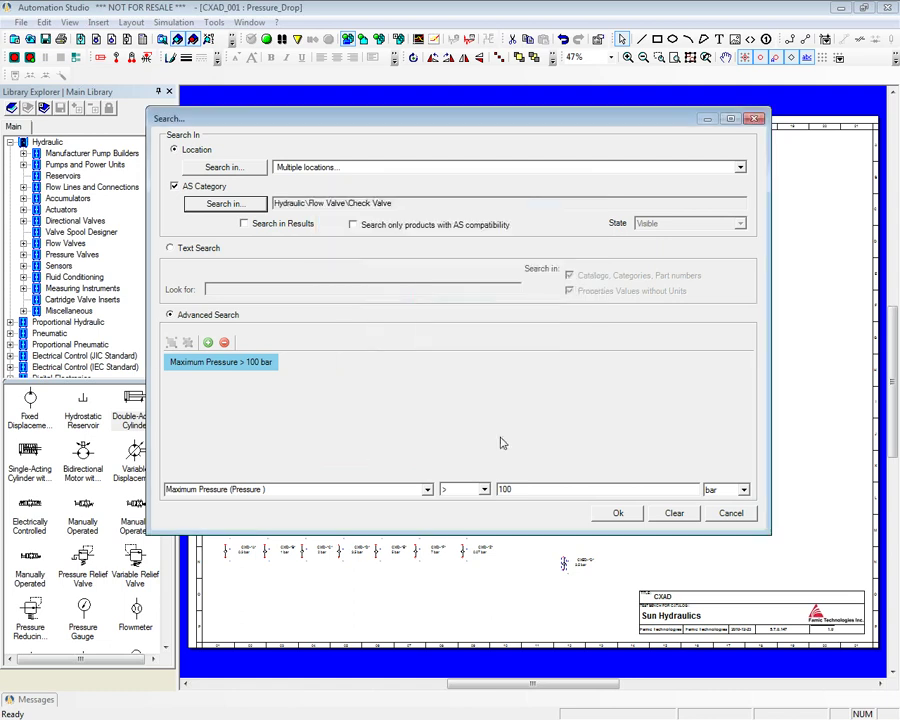
click(619, 514)
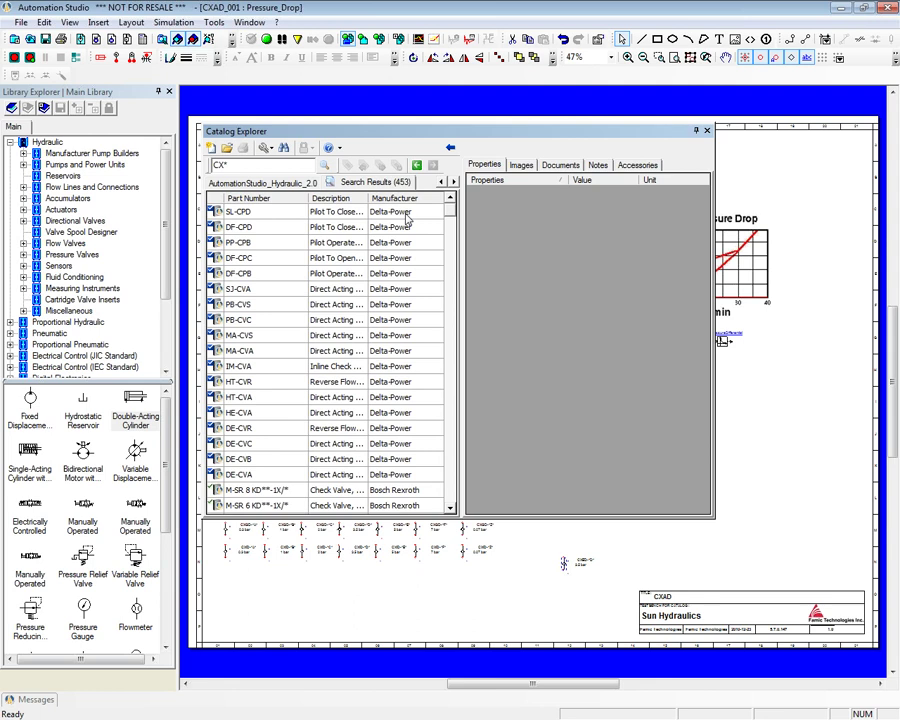
scroll(451, 226, down, 4)
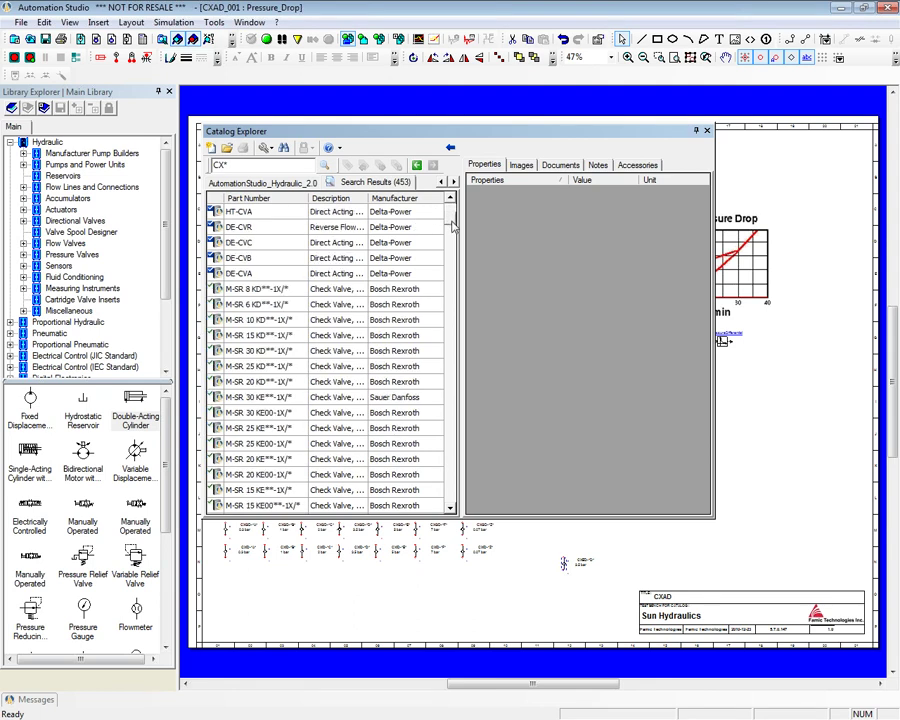
scroll(451, 226, down, 3)
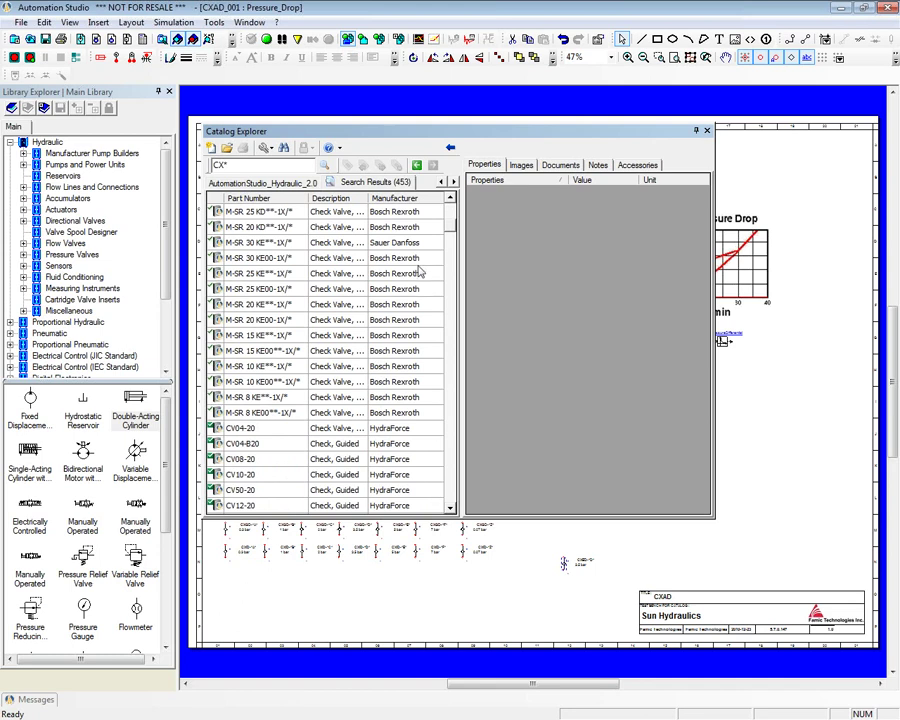
drag(450, 235, 450, 303)
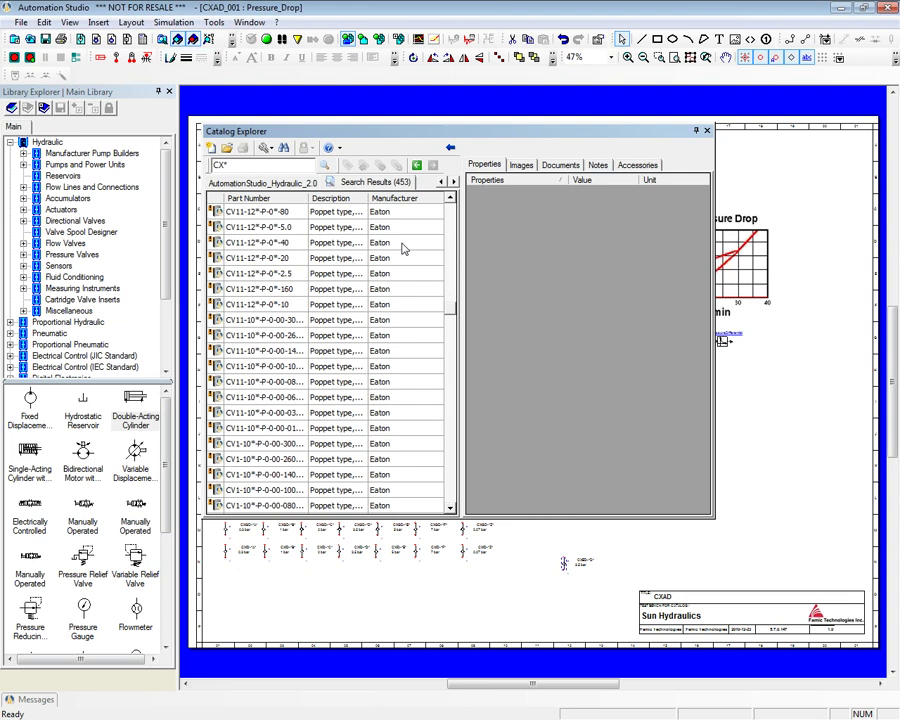
- Insert the Comatrol VRC12/*-5.75 from the Cartridge Valves of the AutomationStudio_Hydraulic_2.0 catalogue onto the sheet, beside the Catalog Explorer
drag(331, 133, 333, 133)
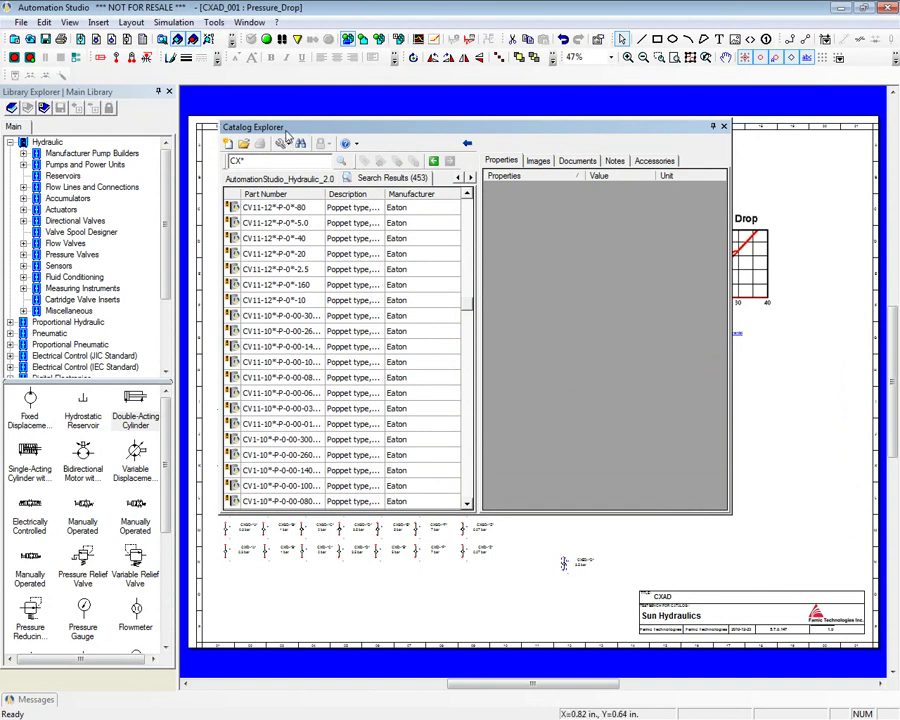
click(287, 180)
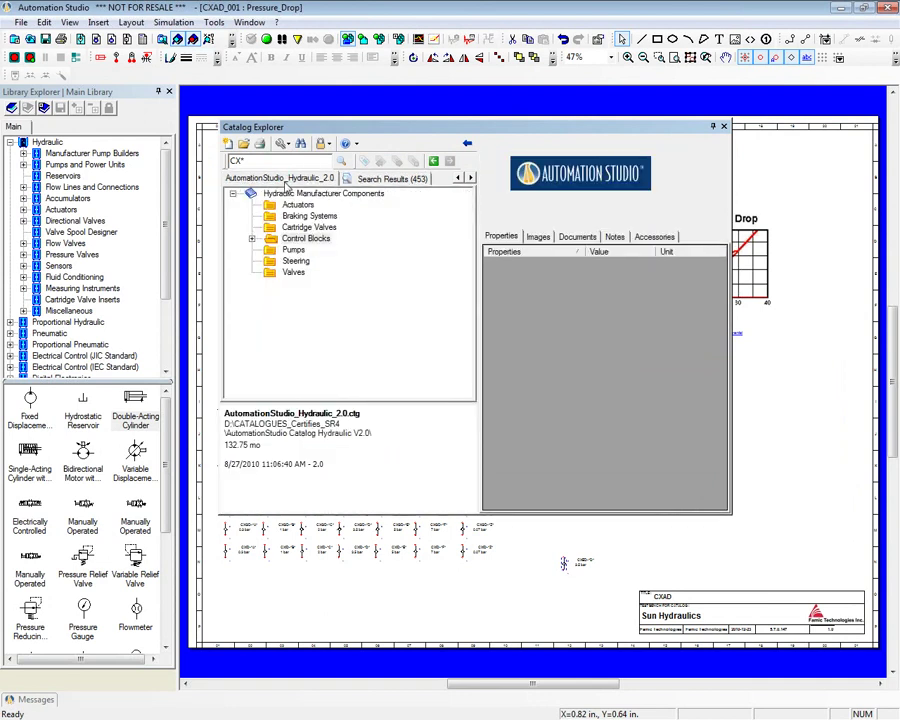
double_click(308, 227)
double_click(335, 249)
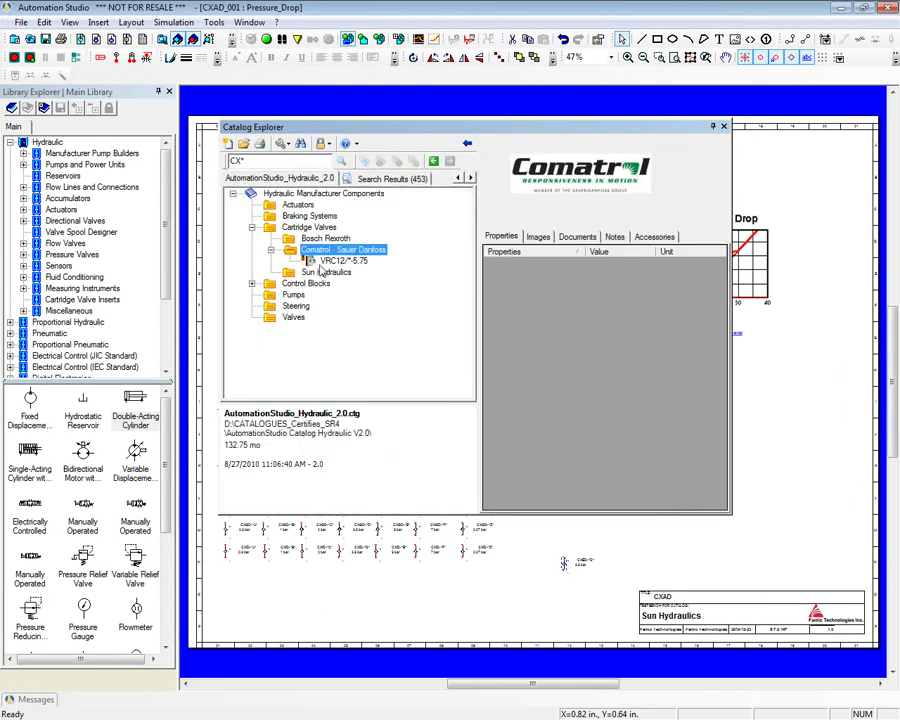
mouse_move(330, 261)
mouse_down()
mouse_move(620, 350)
mouse_move(846, 394)
mouse_move(807, 418)
mouse_up()
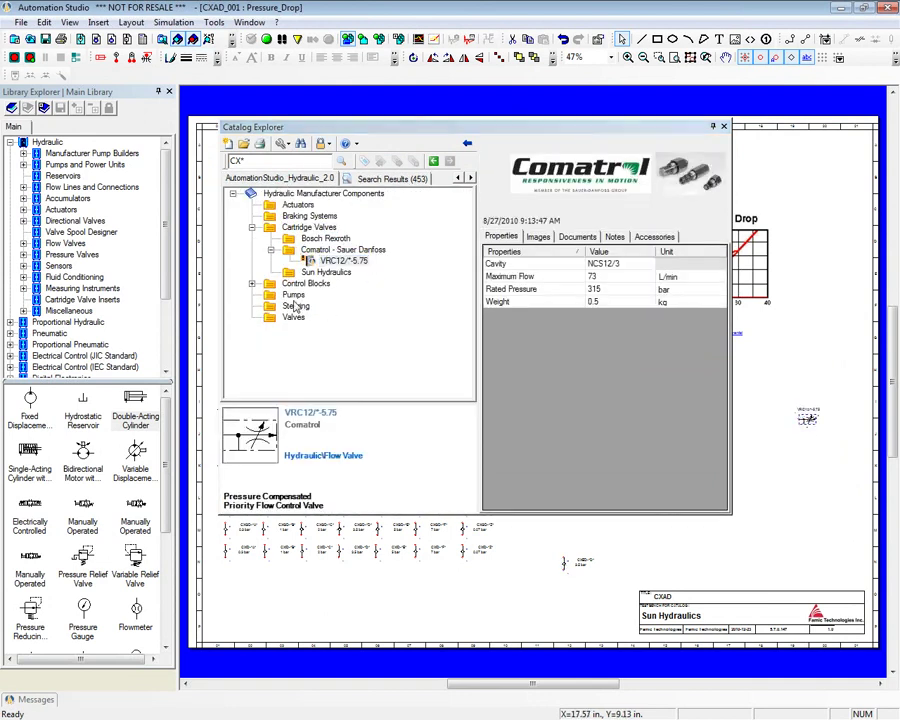
- Insert the Bosch Rexroth priority valve LPS 40A1X/LD7-643/** from the Steering category below the VRC12/*-5.75 valve
double_click(296, 306)
double_click(325, 316)
double_click(344, 328)
mouse_move(378, 339)
mouse_down()
mouse_move(618, 427)
mouse_move(600, 350)
mouse_move(570, 342)
mouse_move(805, 485)
mouse_up()
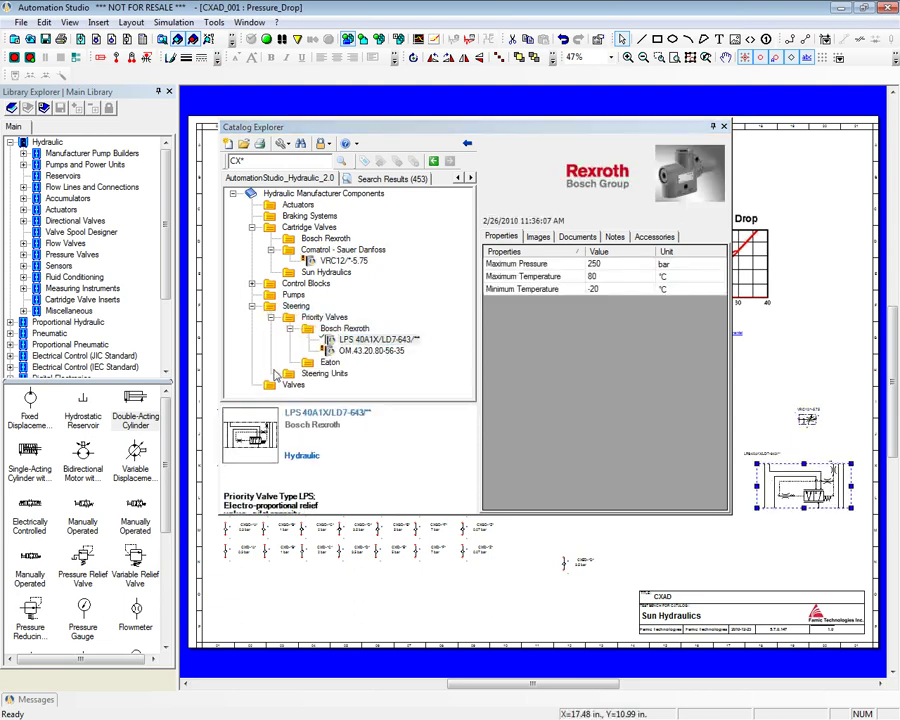
- Insert the Bosch Rexroth sequence valve DZ6DP*-*/*YM from the Valves category above the VRC12/*-5.75 valve
double_click(293, 384)
double_click(322, 395)
click(345, 384)
drag(333, 384, 789, 370)
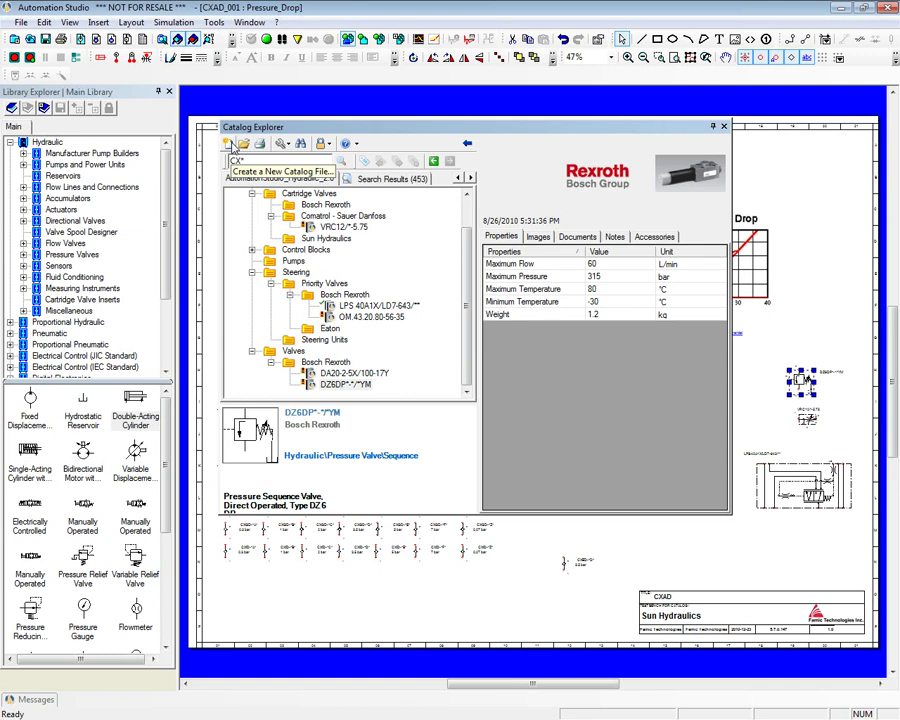
- Create a new catalogue file named Demo on the desktop
click(229, 145)
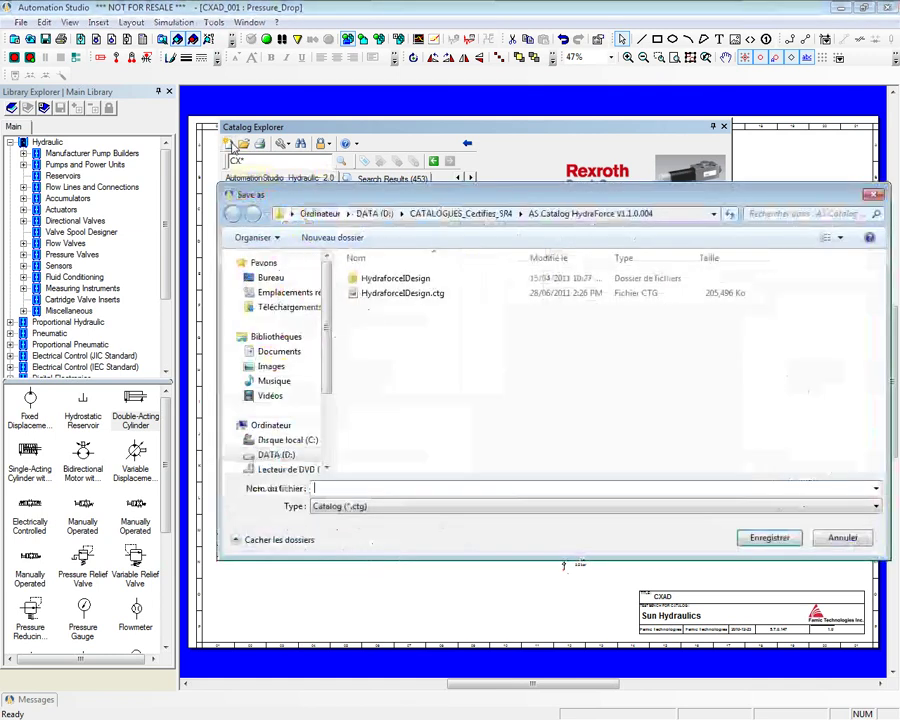
click(268, 278)
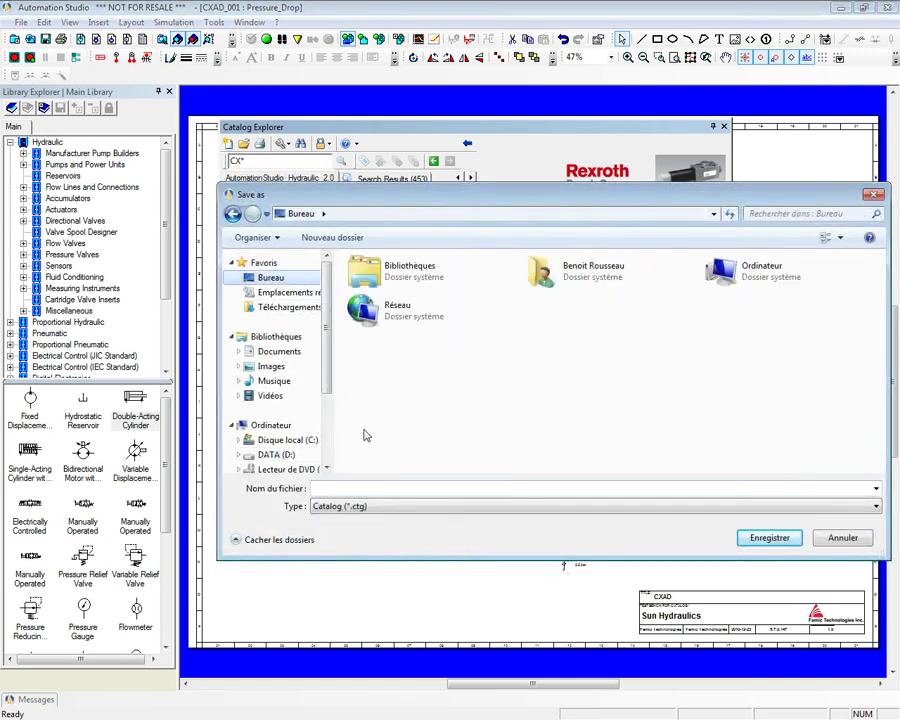
click(358, 489)
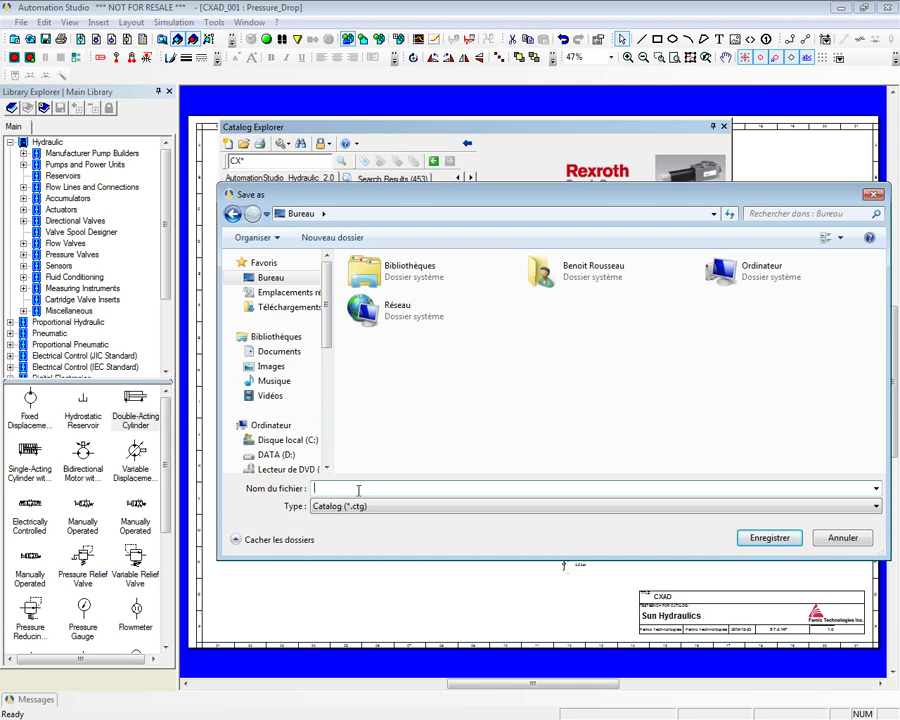
text(Demo)
click(762, 546)
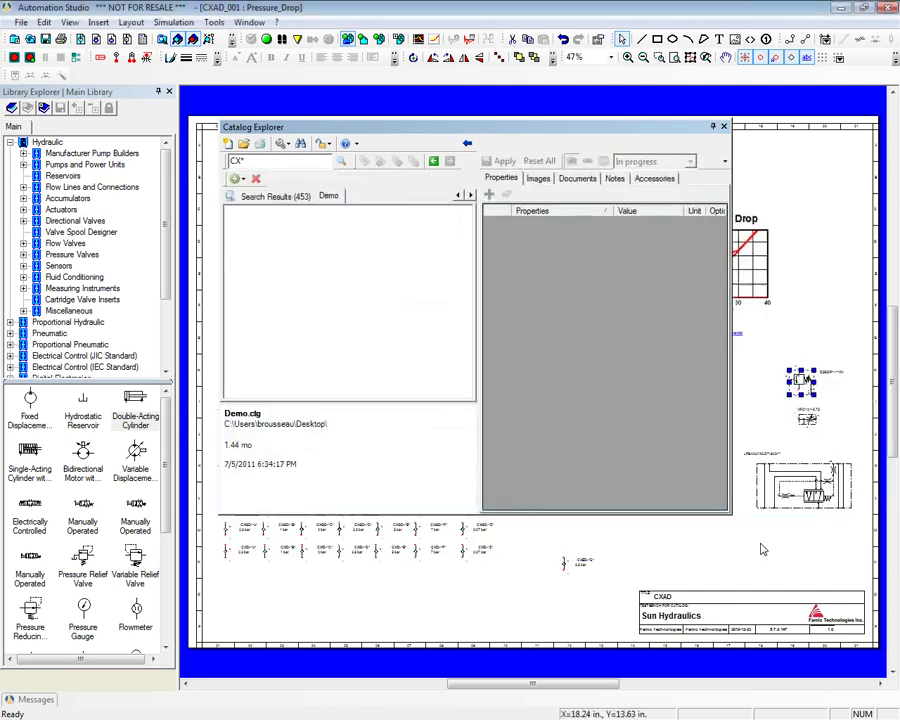
- Insert a user catalogue named Shelves into the Demo catalogue file
right_click(266, 226)
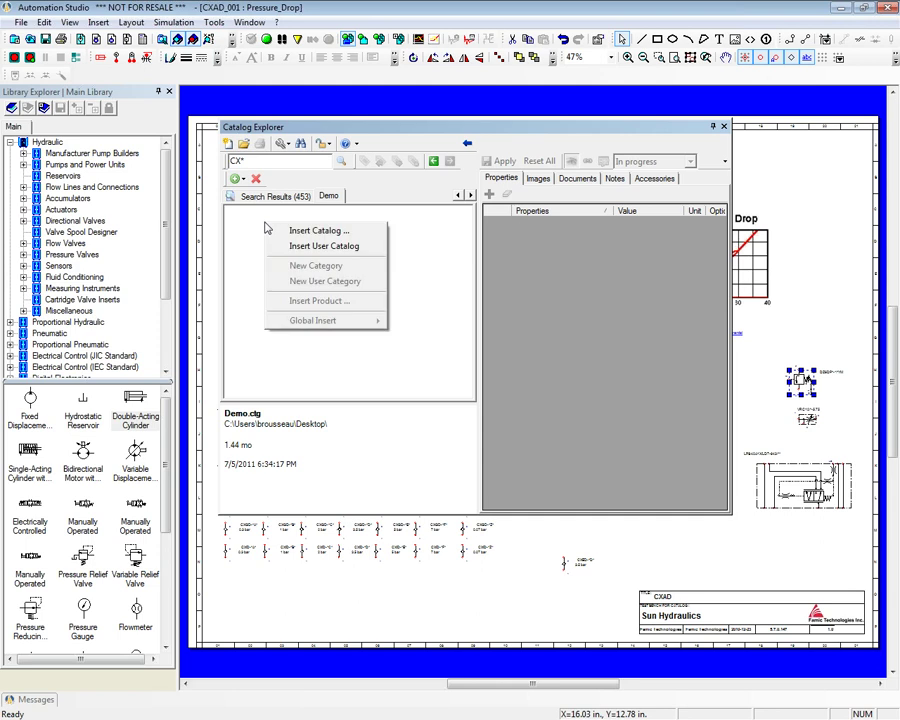
click(317, 247)
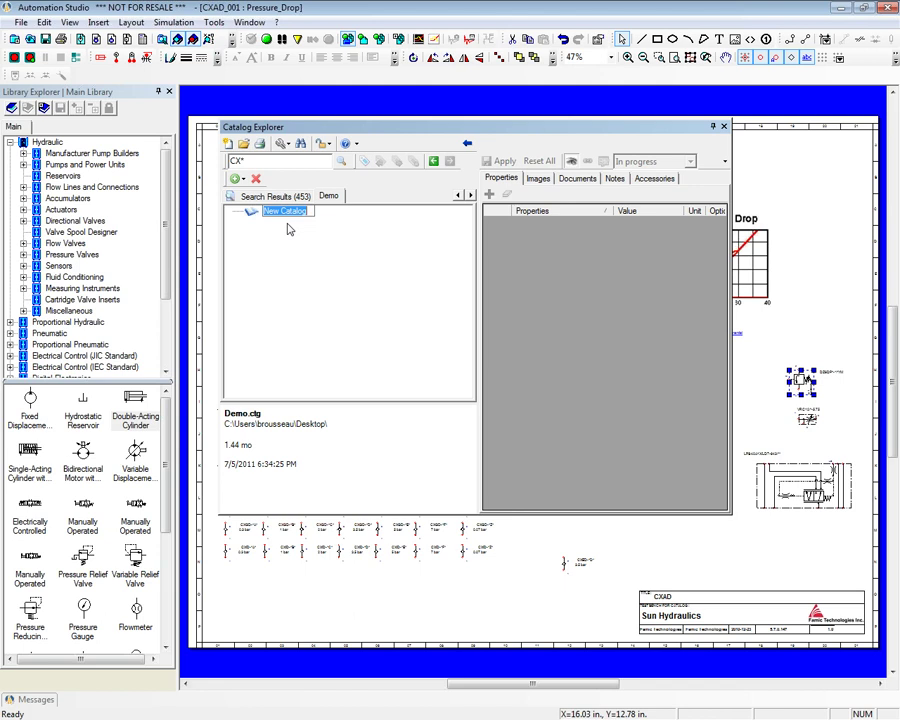
text(Shelves)
key(Return)
- Add a user category named Cat_1 under the Shelves catalogue
right_click(276, 215)
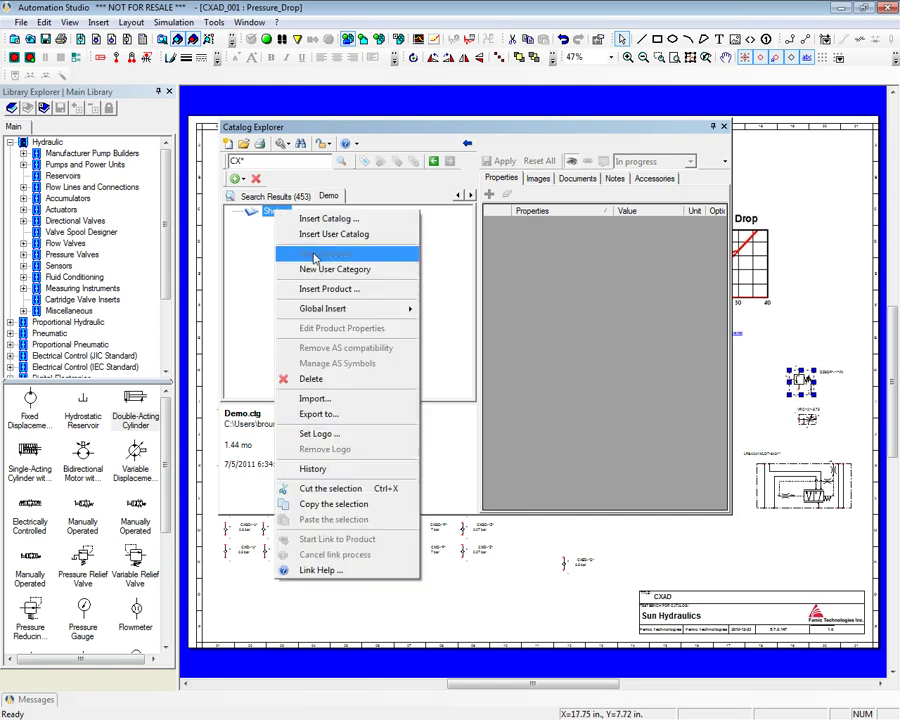
click(364, 272)
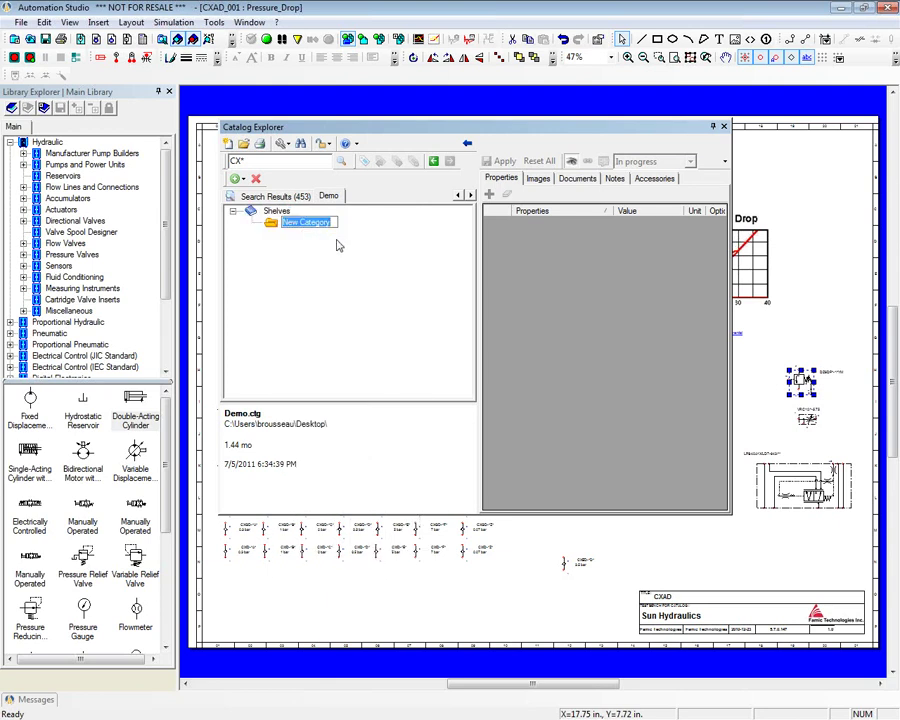
text(Cat_1)
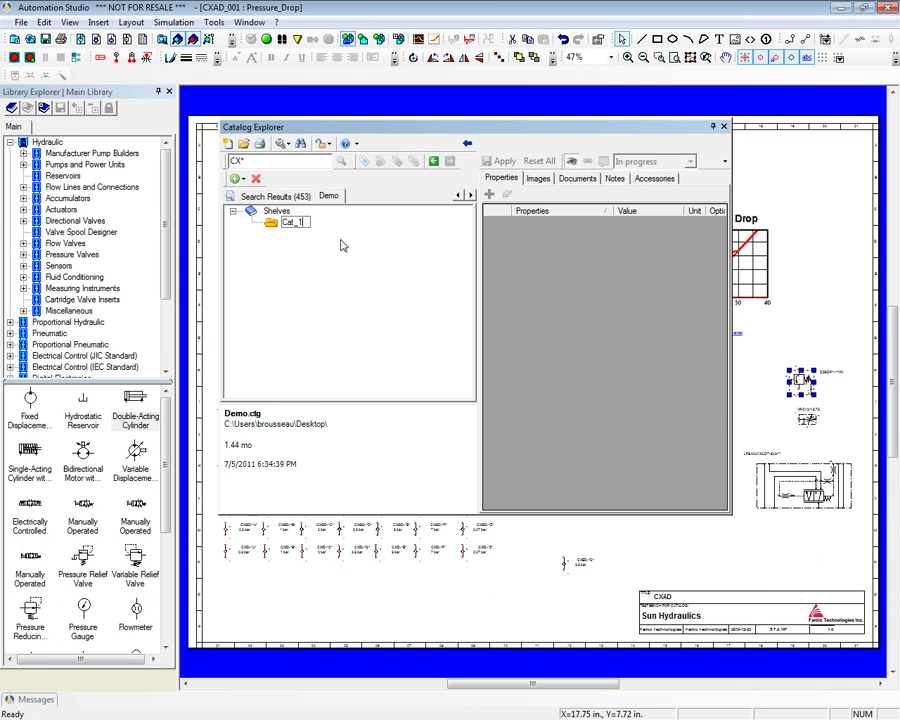
key(Return)
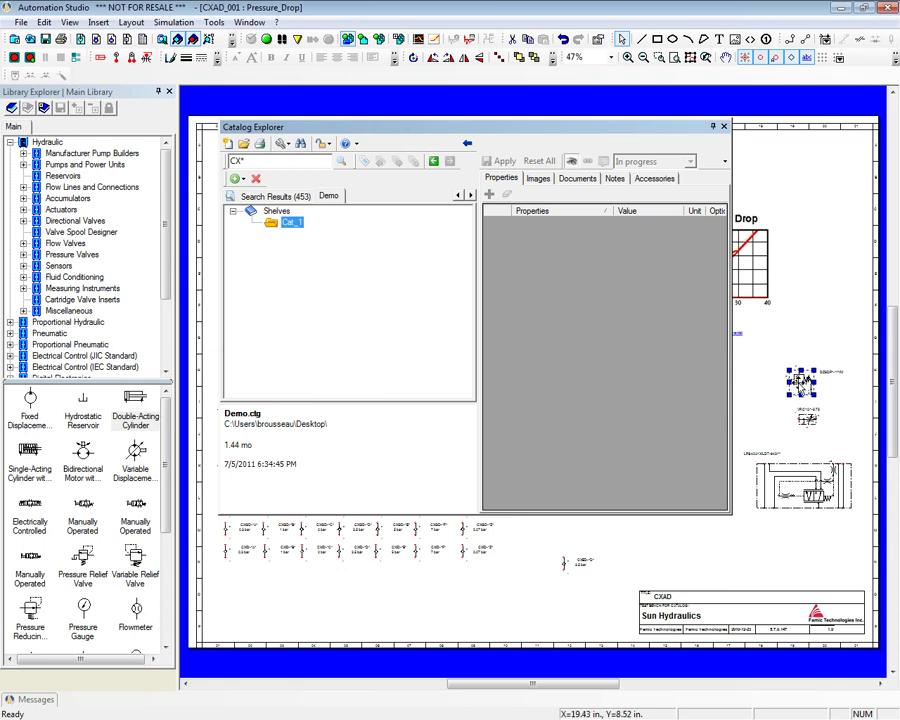
- Add the DZ6DP*-*/*YM sequence valve from the sheet to the Cat_1 category, keeping its proposed main properties
drag(800, 383, 293, 228)
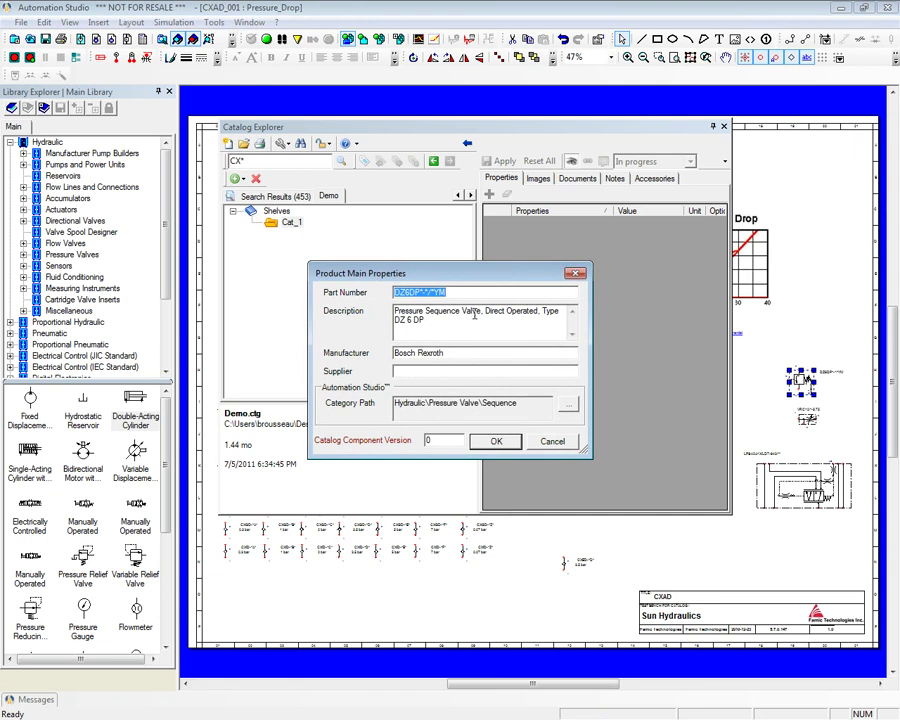
click(505, 447)
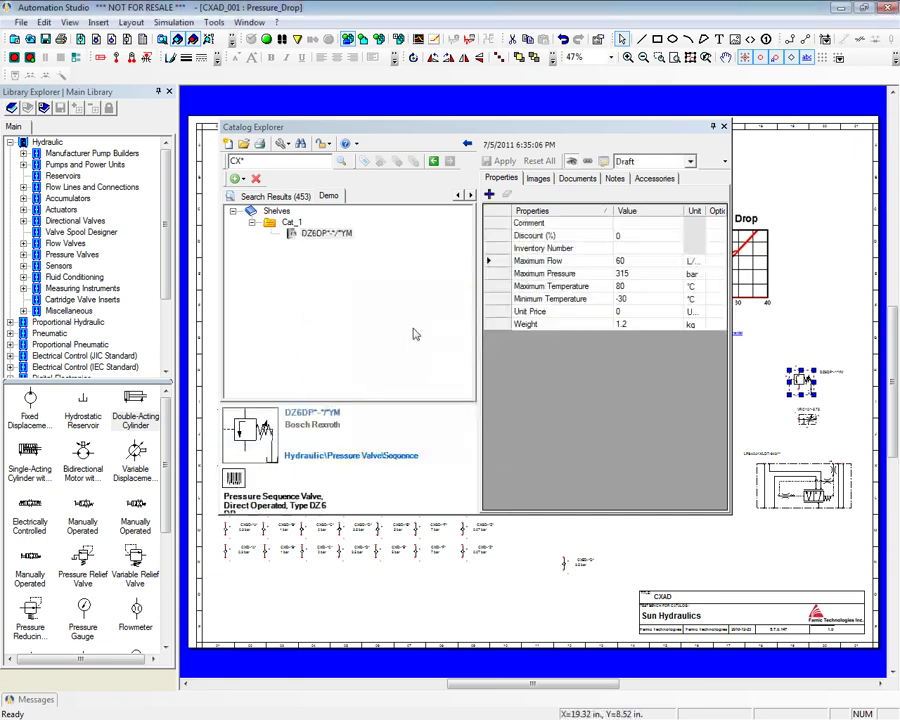
click(290, 224)
click(253, 223)
click(253, 223)
- Add the LPS 40A1X/LD7-643/** priority valve from the sheet directly under the Shelves catalogue, keeping its proposed main properties
click(808, 493)
mouse_move(563, 345)
mouse_down()
mouse_move(277, 213)
mouse_move(289, 220)
mouse_up()
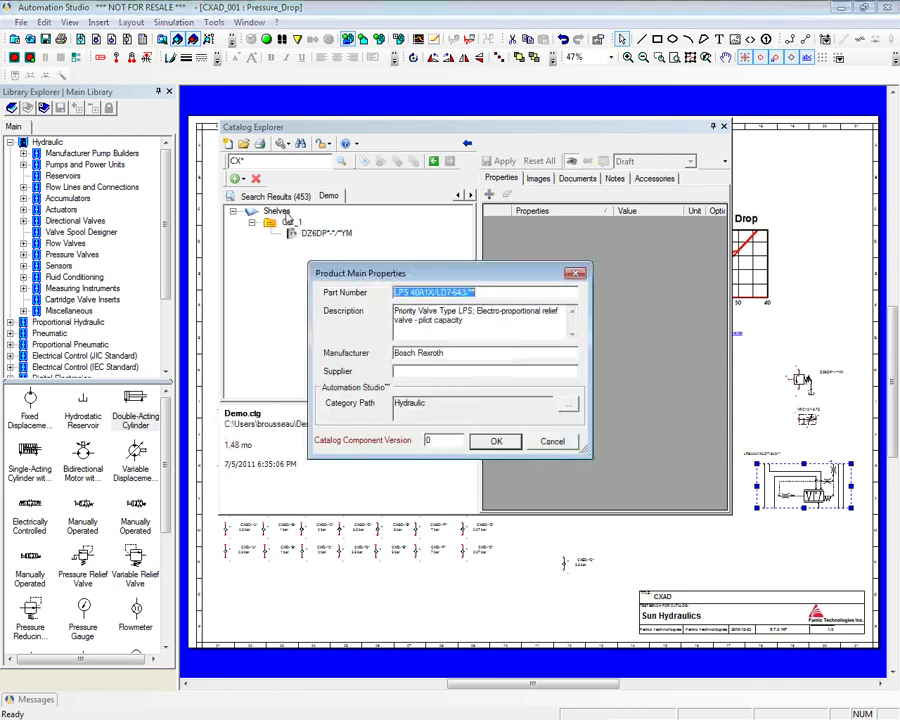
click(494, 440)
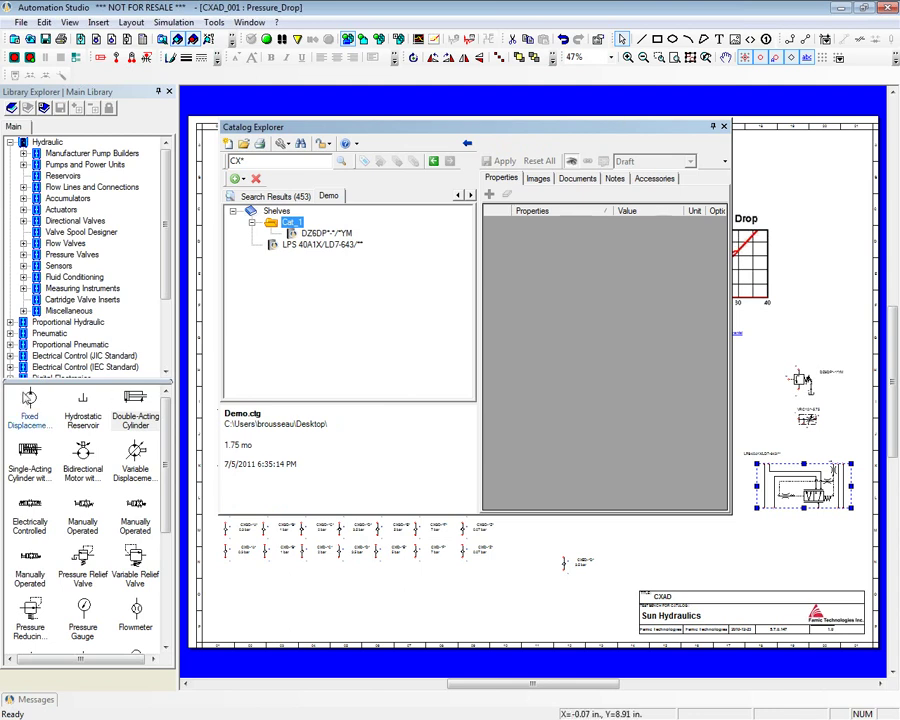
- Place a fixed displacement pump from the library below the check valve rows and add it to Shelves with part number Pump1
drag(135, 405, 440, 594)
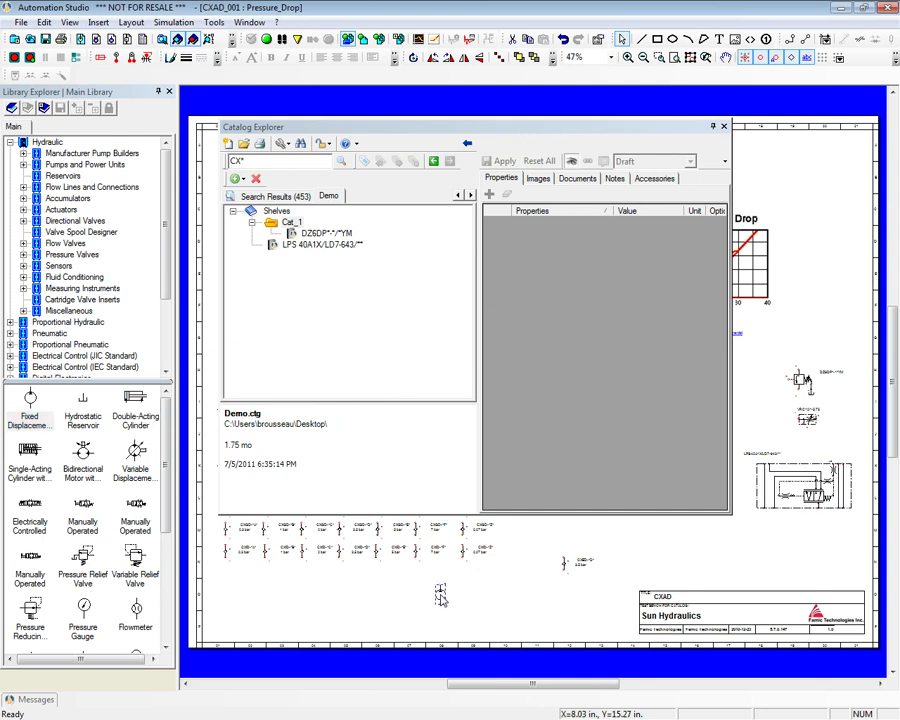
drag(440, 594, 288, 222)
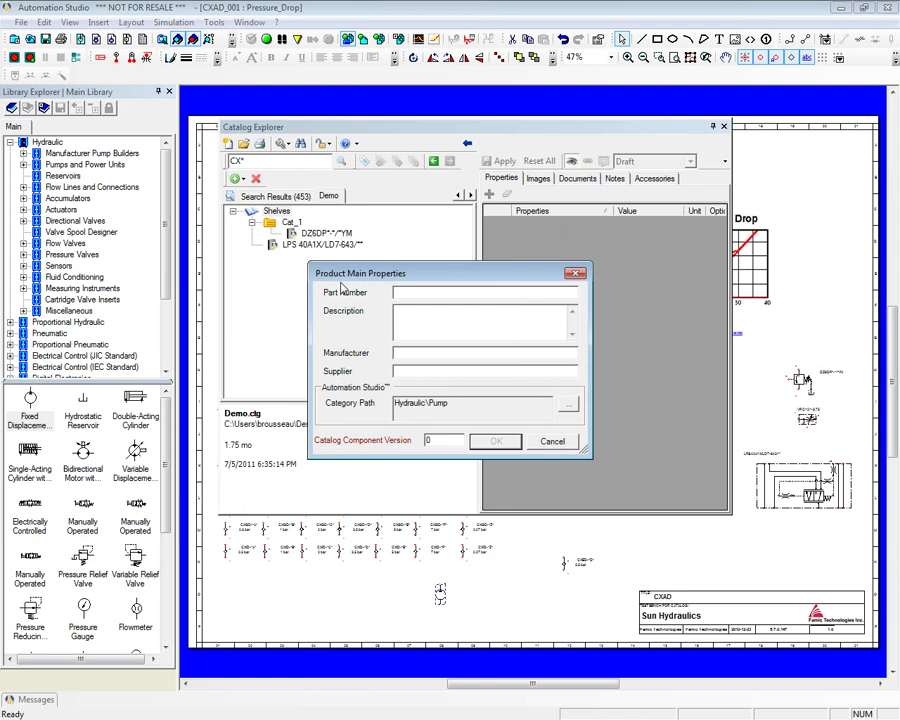
text(Pump1)
click(483, 440)
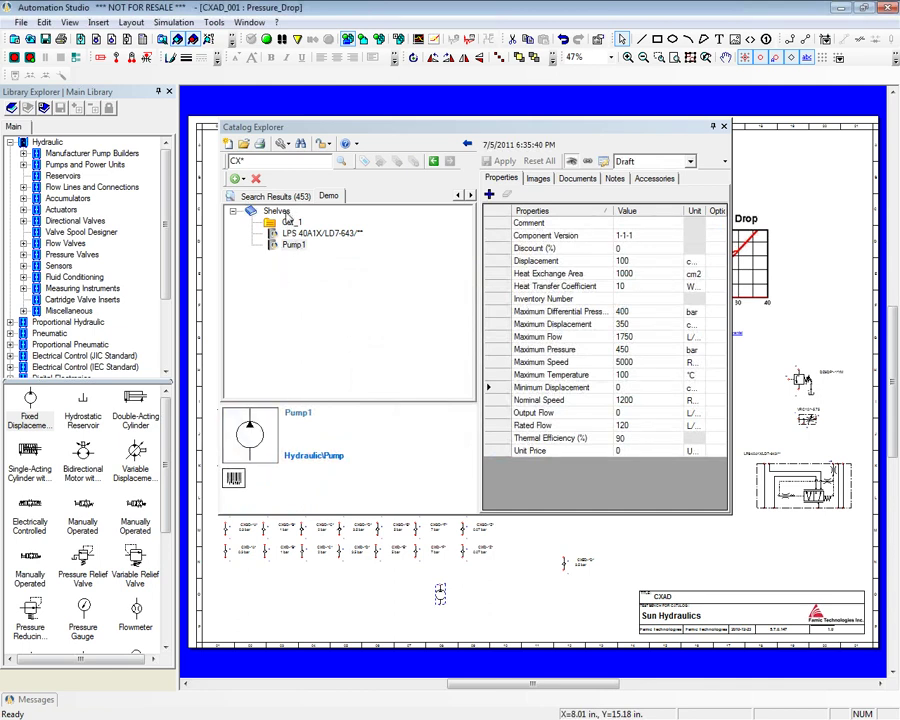
- Insert Pump1 and the LPS 40A1X/LD7-643/** from the Demo catalogue onto the sheet, on either side of the existing pump
drag(244, 437, 305, 586)
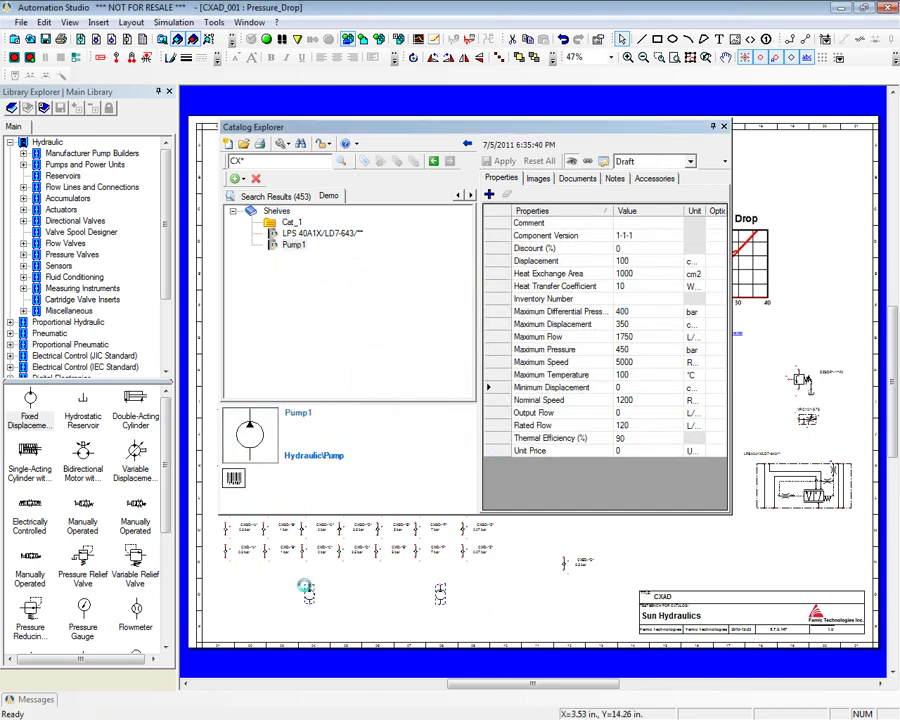
click(322, 233)
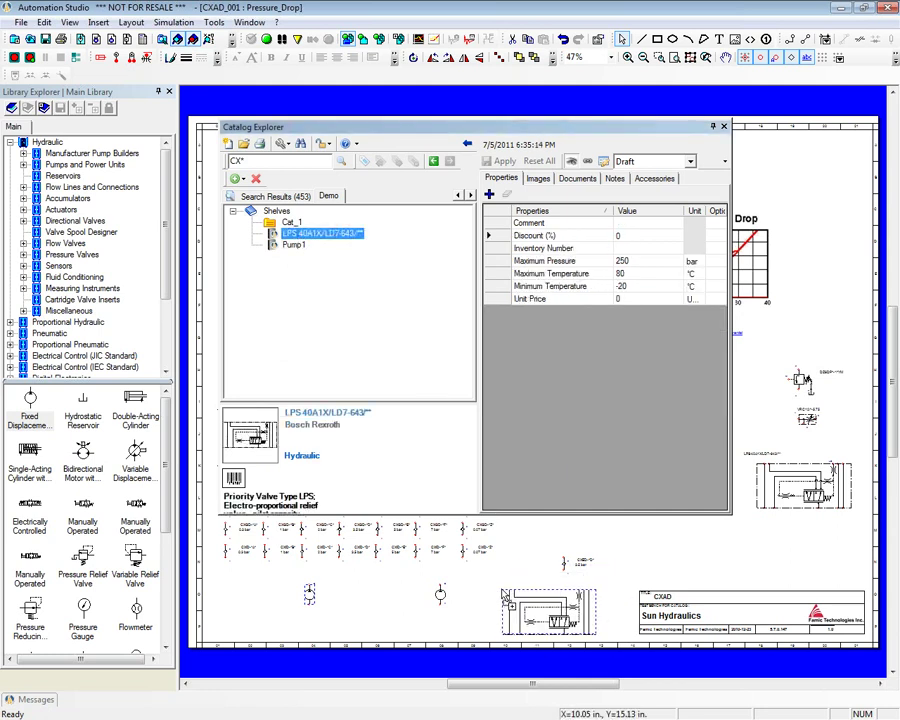
drag(496, 584, 496, 581)
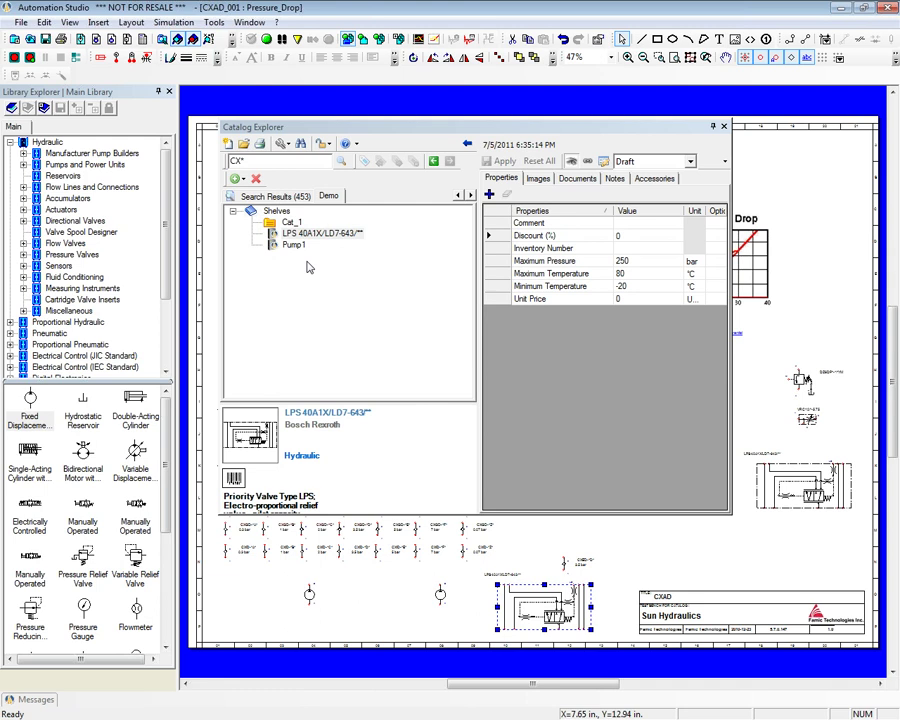
- Turn off the visibility of the LPS 40A1X/LD7-643/** product in the Demo catalogue and apply the change
click(325, 144)
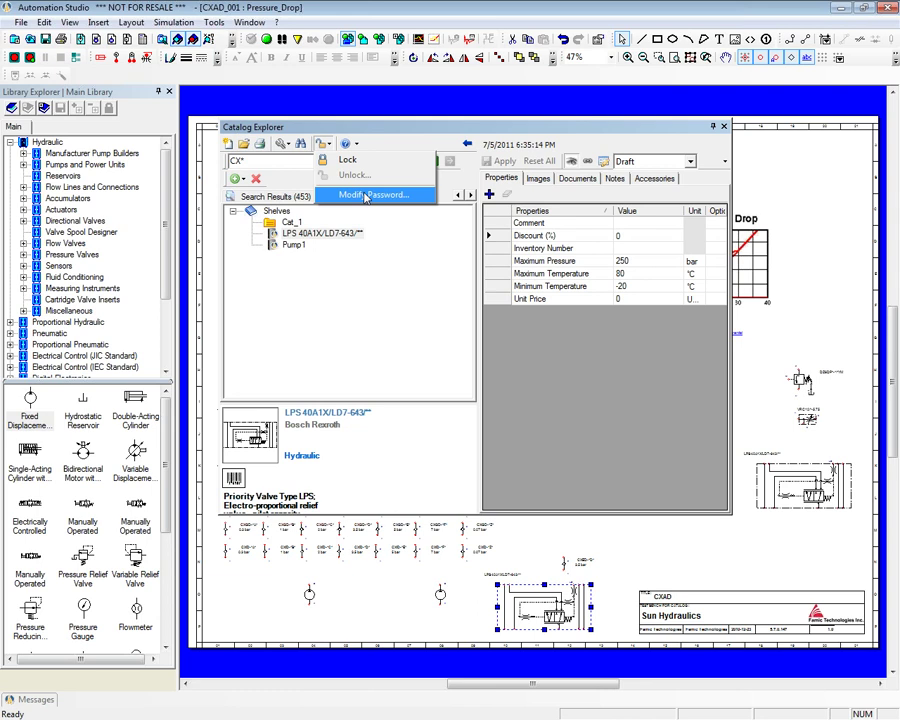
click(305, 233)
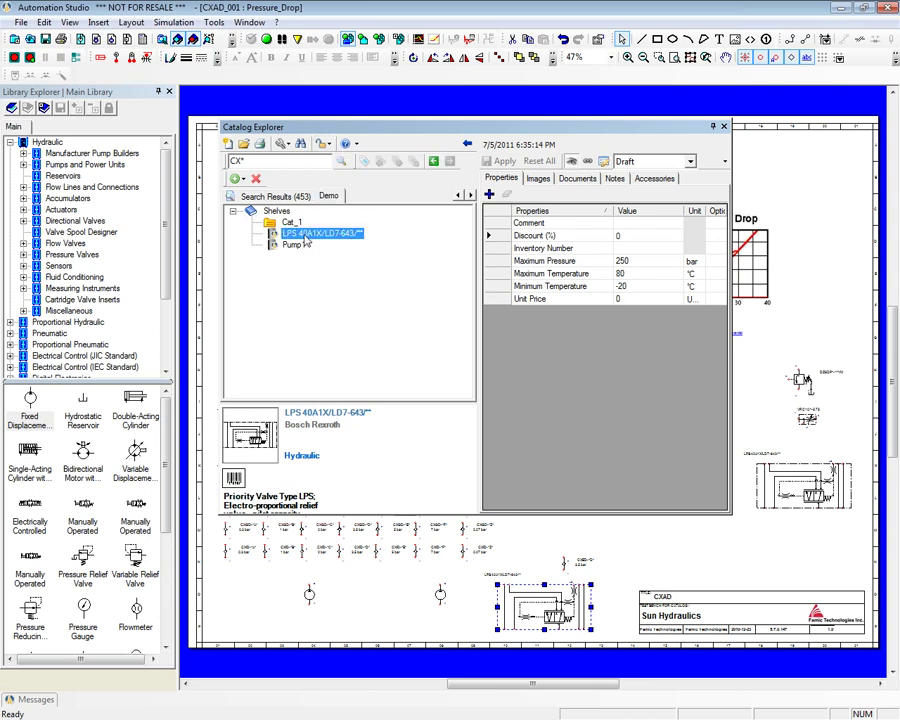
click(604, 301)
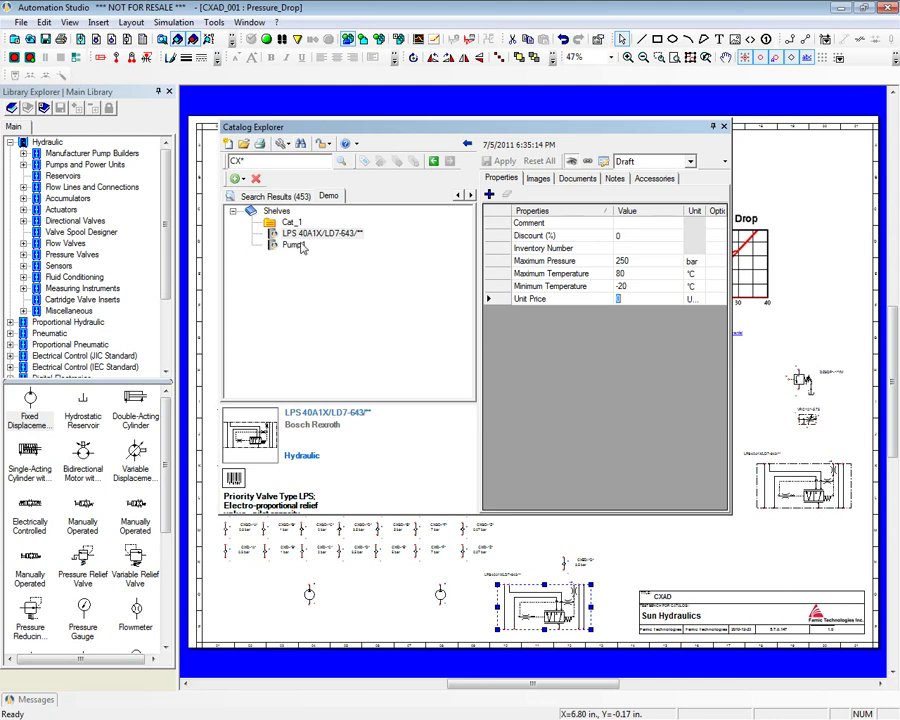
click(574, 162)
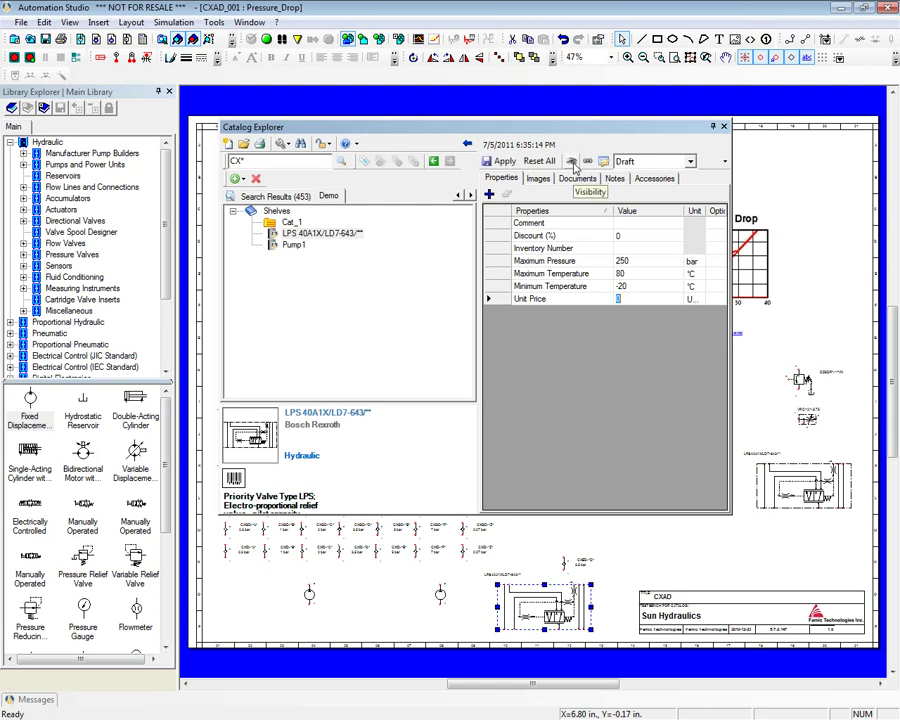
click(502, 162)
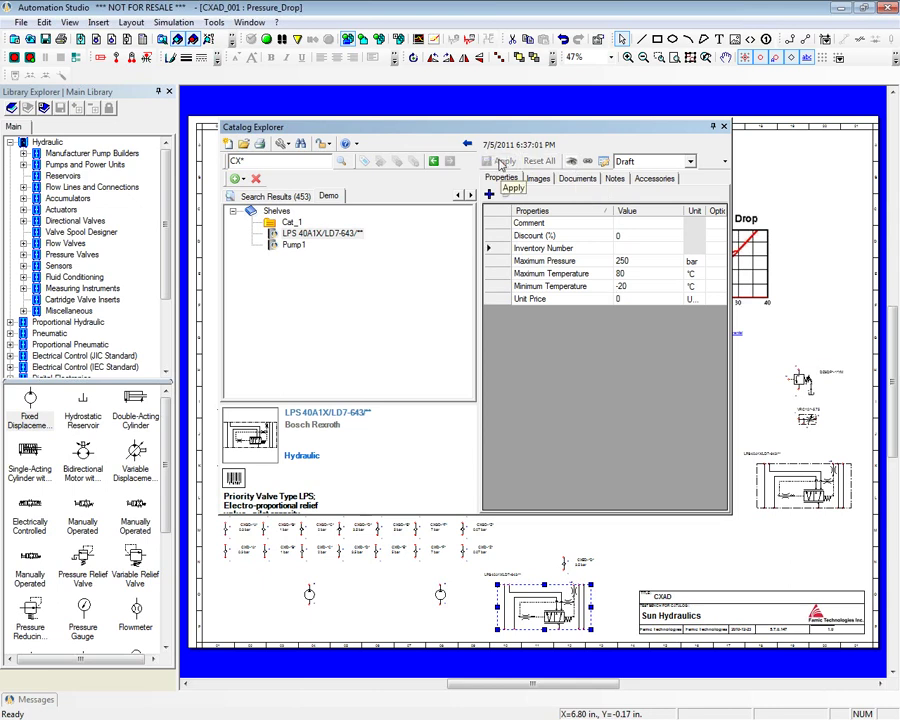
- Lock the Demo catalogue to check which products it shows, unlock it again, and expand Shelves and Cat_1
click(328, 148)
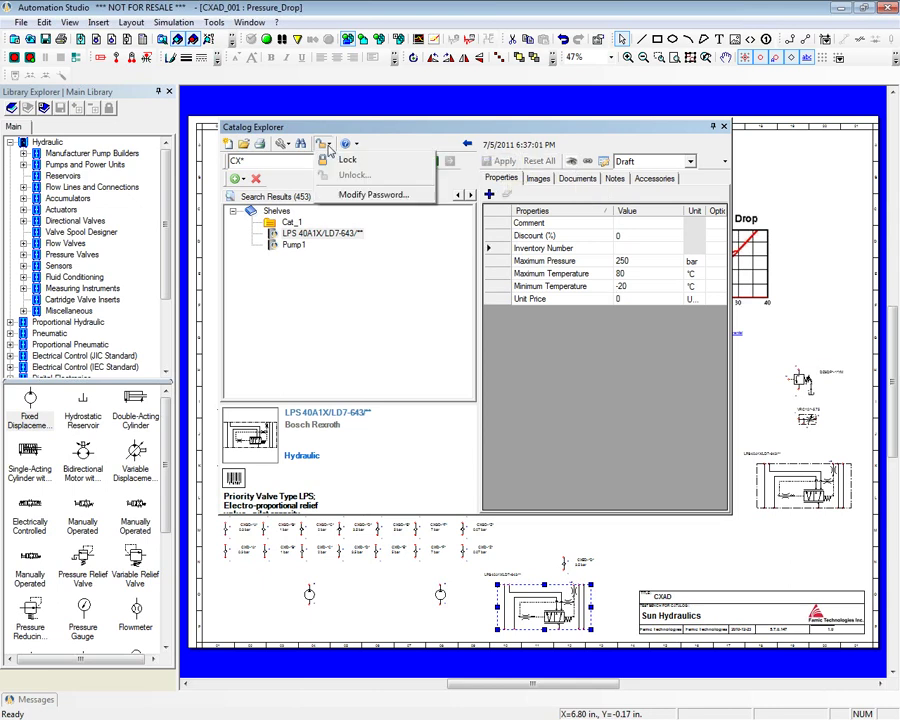
click(346, 163)
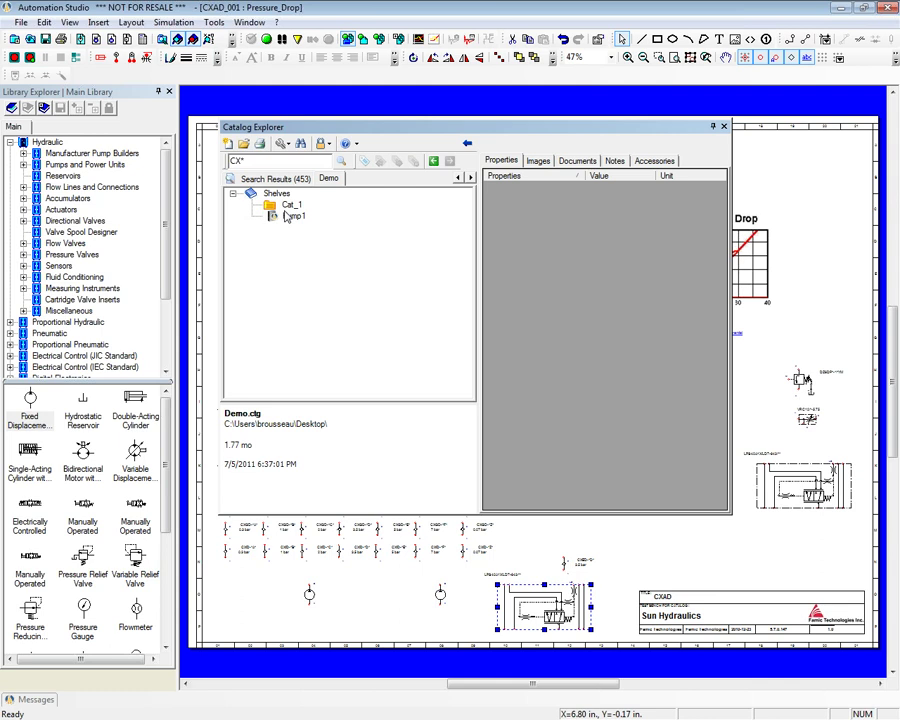
click(325, 143)
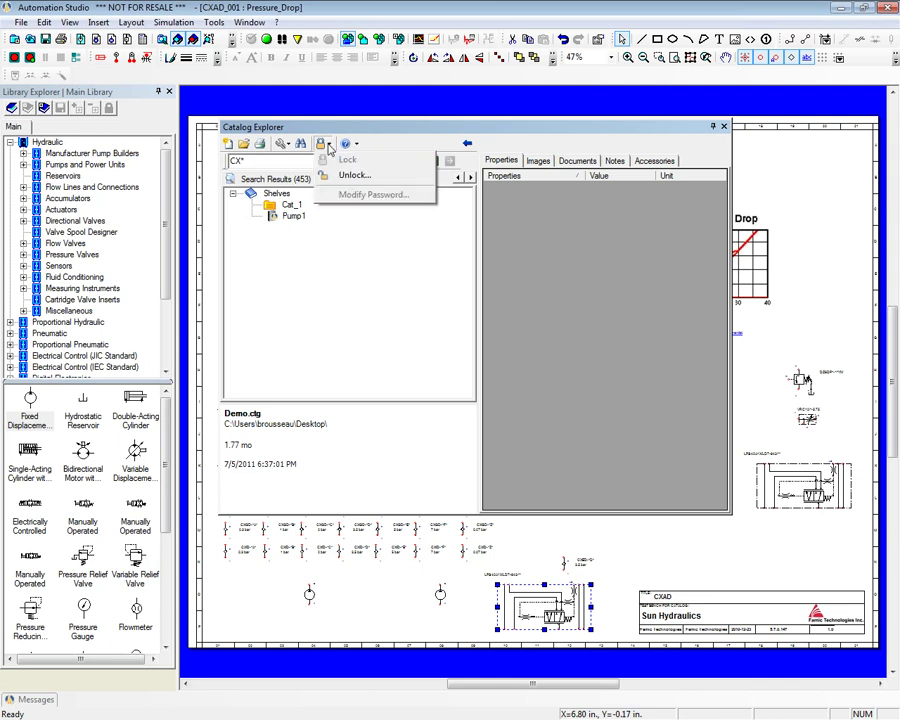
click(339, 176)
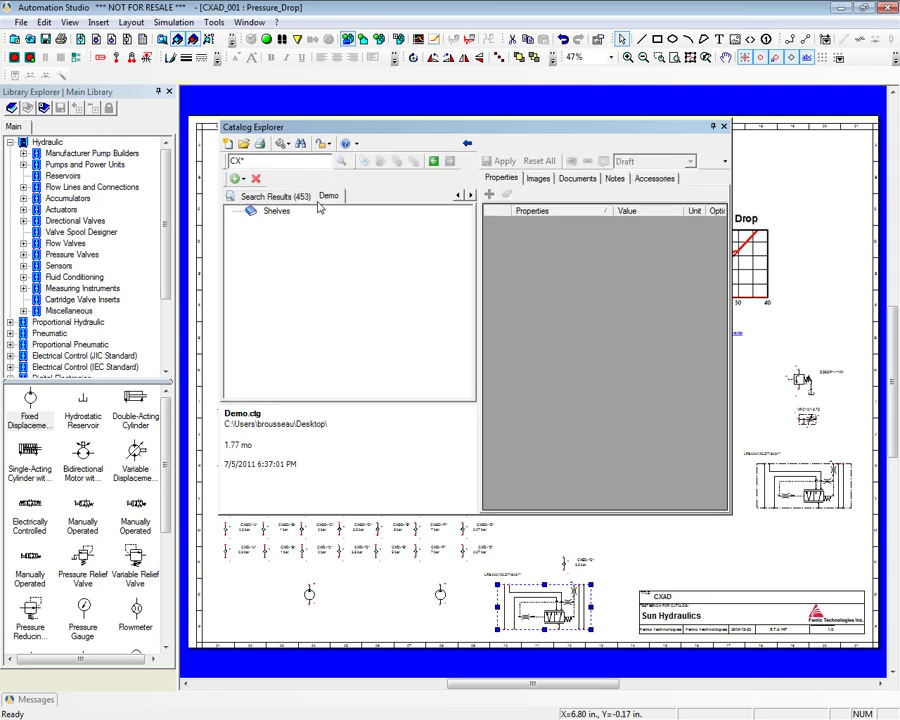
double_click(286, 212)
double_click(288, 222)
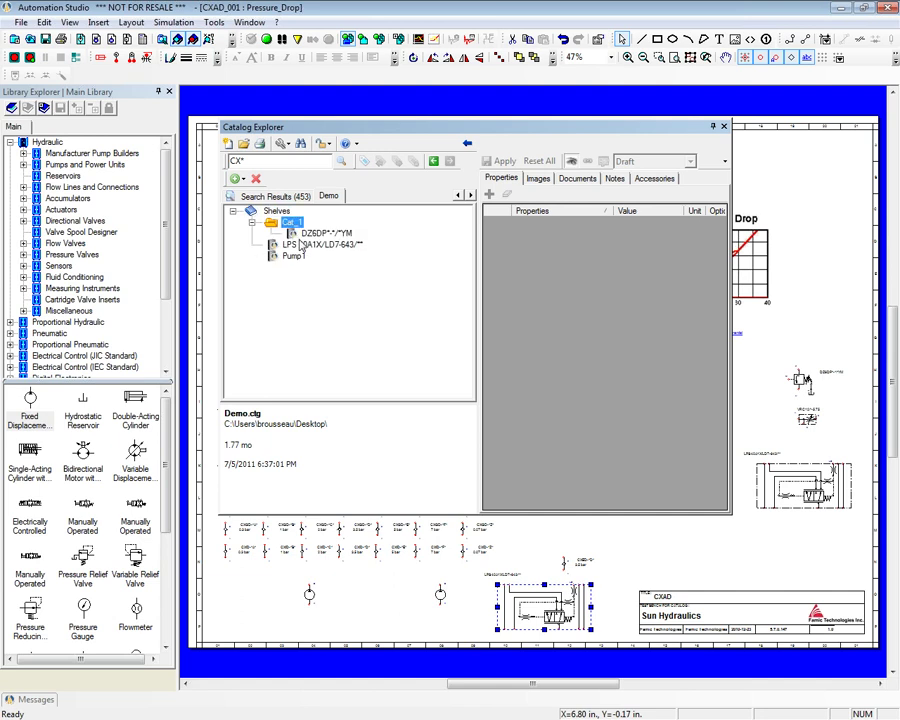
- Review the status options available for the LPS 40A1X/LD7-643/** product and keep Draft selected
click(315, 245)
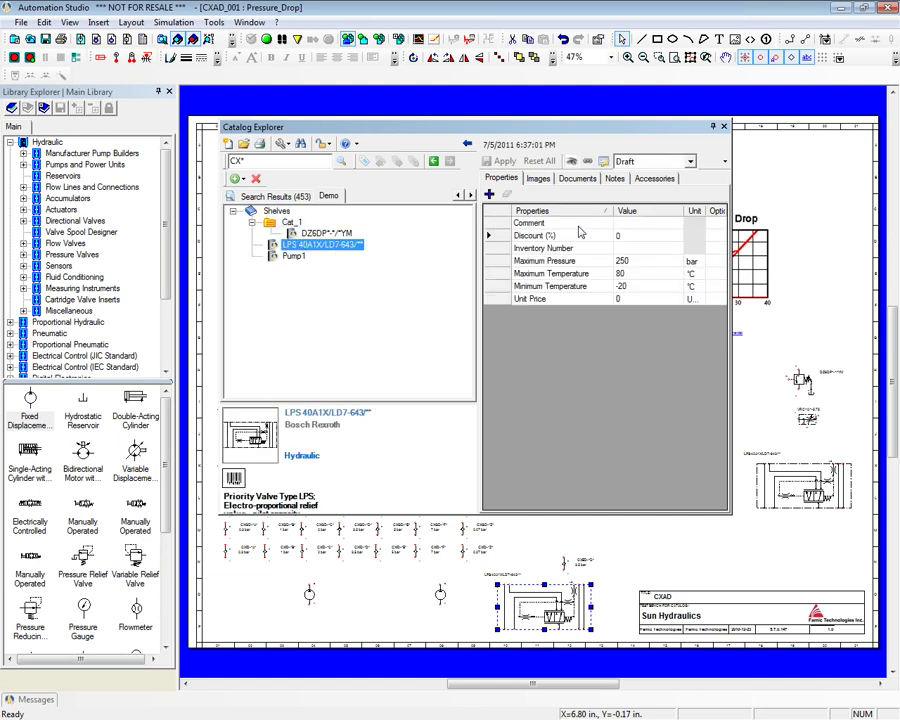
click(688, 163)
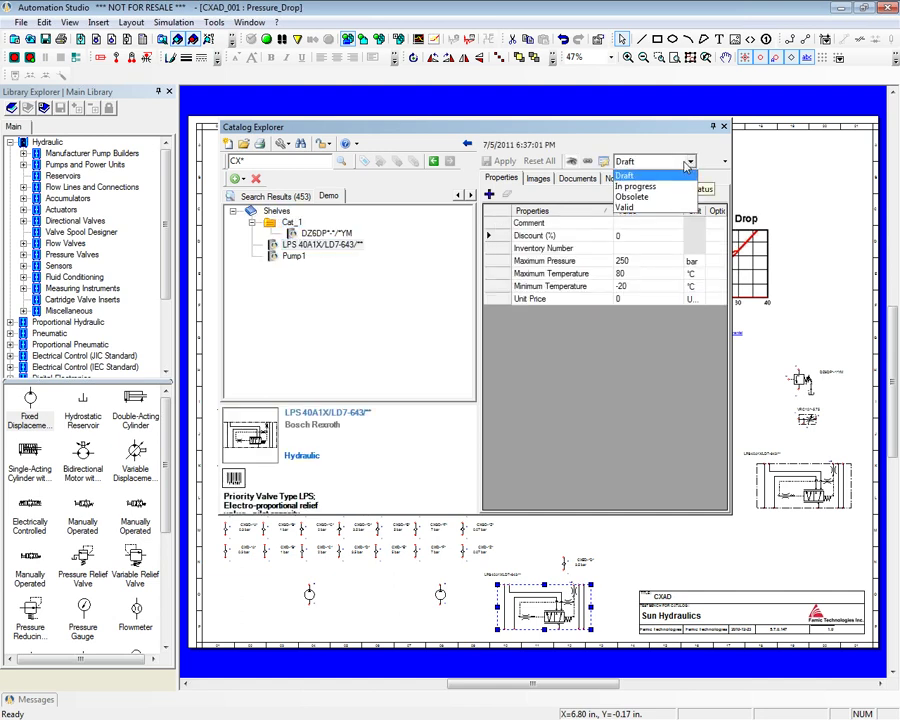
click(628, 175)
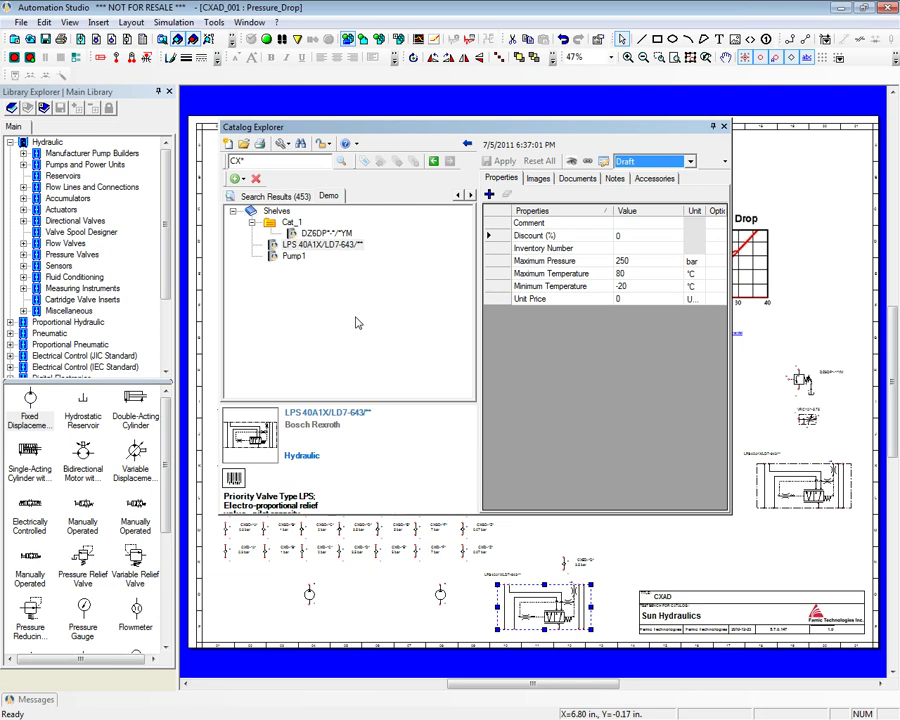
click(633, 582)
drag(633, 582, 758, 643)
right_click(675, 618)
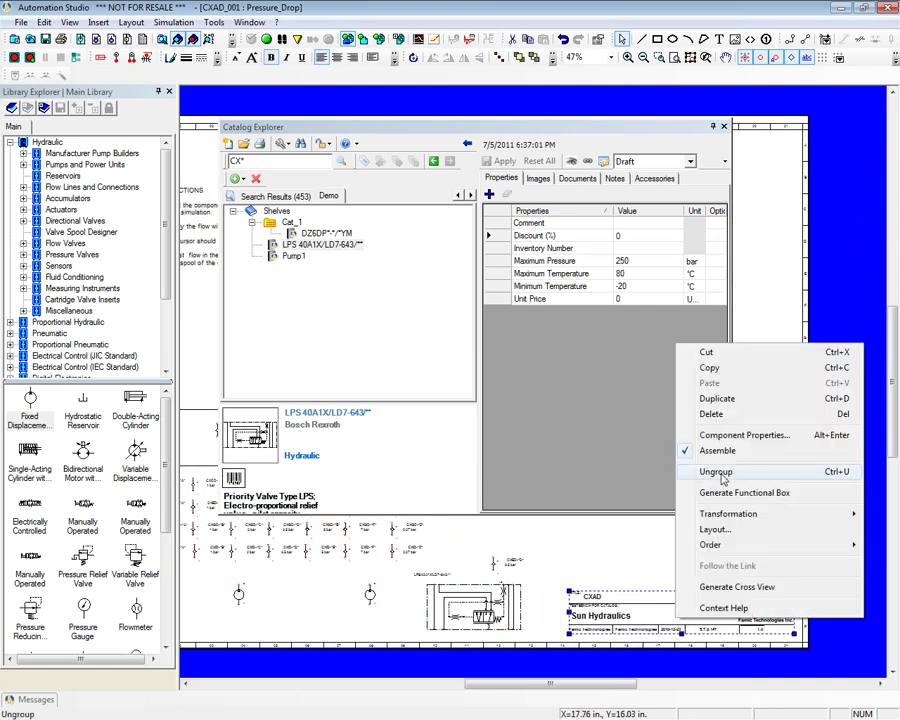
click(647, 547)
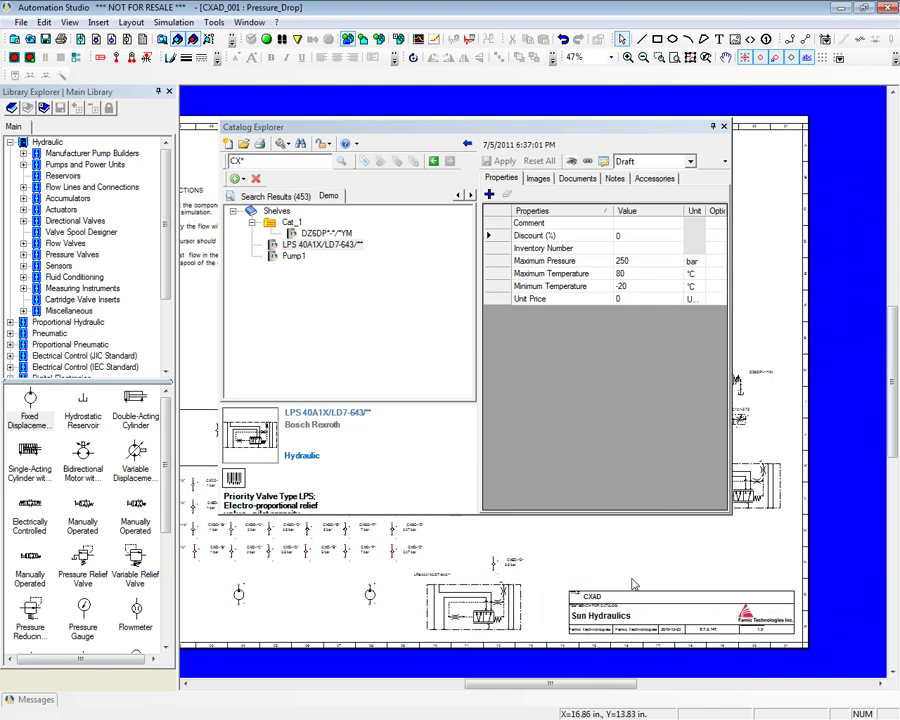
- Draw two overlapping rectangles in the empty area above the title block and group them into one object
click(657, 39)
mouse_move(600, 533)
mouse_down()
mouse_move(687, 558)
mouse_move(665, 562)
mouse_move(678, 568)
mouse_up()
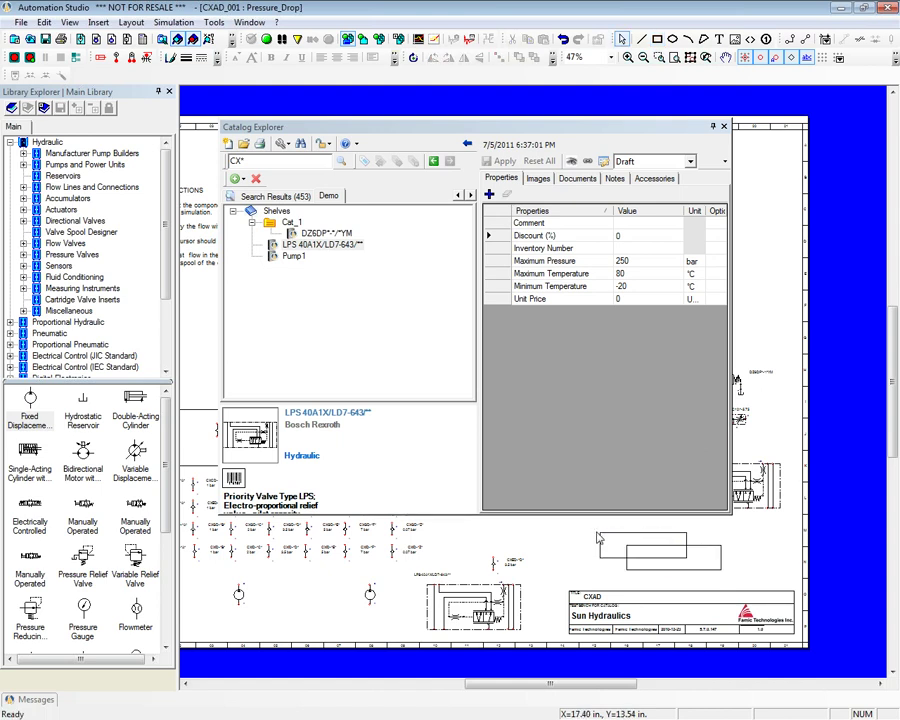
drag(585, 527, 752, 580)
right_click(662, 562)
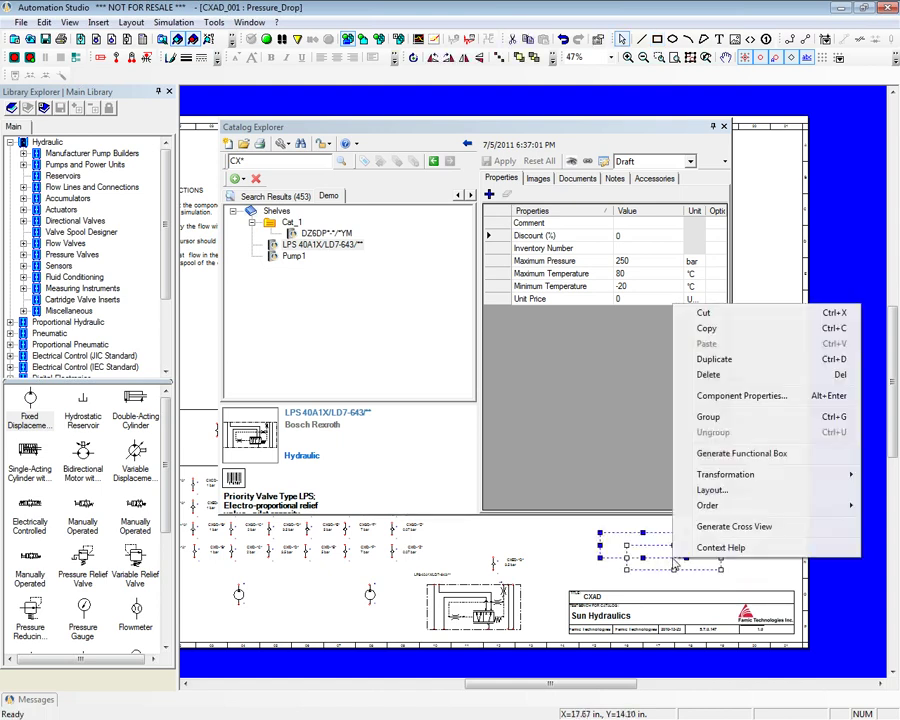
click(700, 420)
- Add the grouped rectangles to the Demo catalogue's Shelves as a product with the part number Title_B
drag(655, 547, 287, 218)
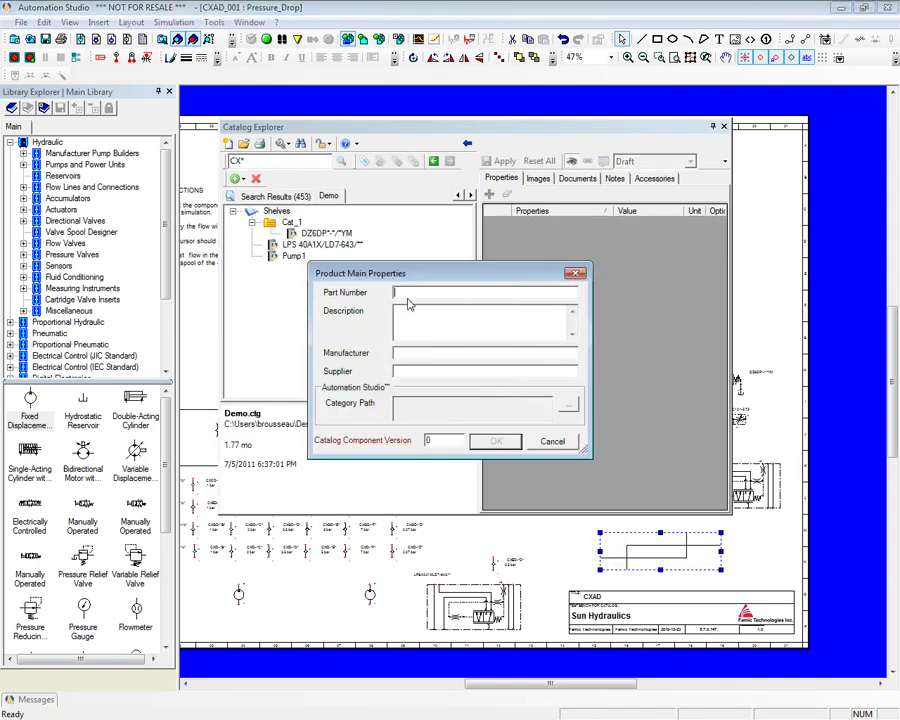
text(Title_B)
click(514, 442)
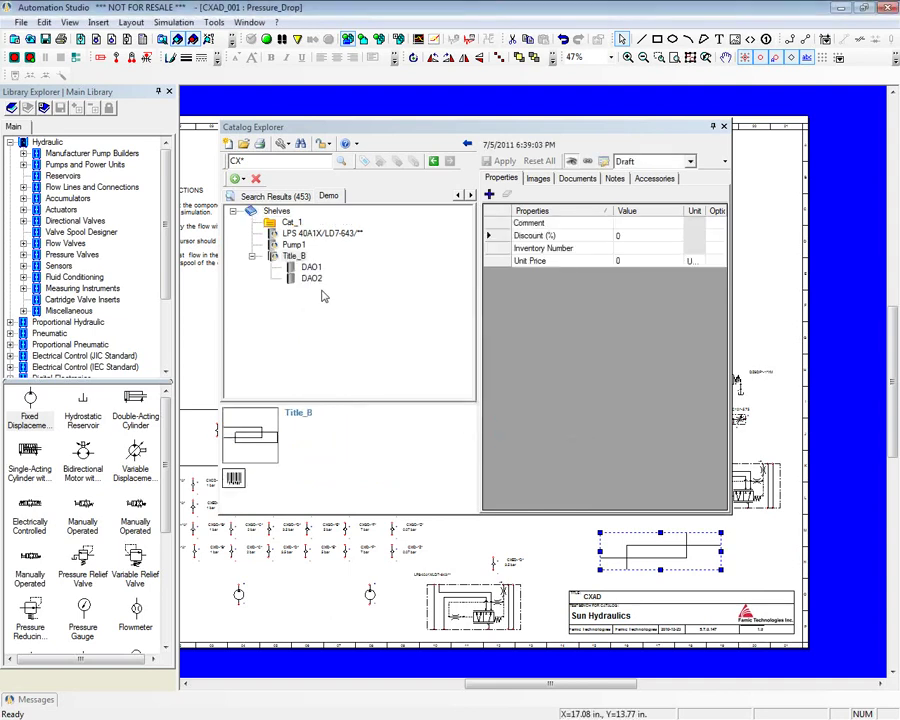
- Insert the Title_B product onto the sheet between the two lower pumps and close the Catalog Explorer
click(290, 257)
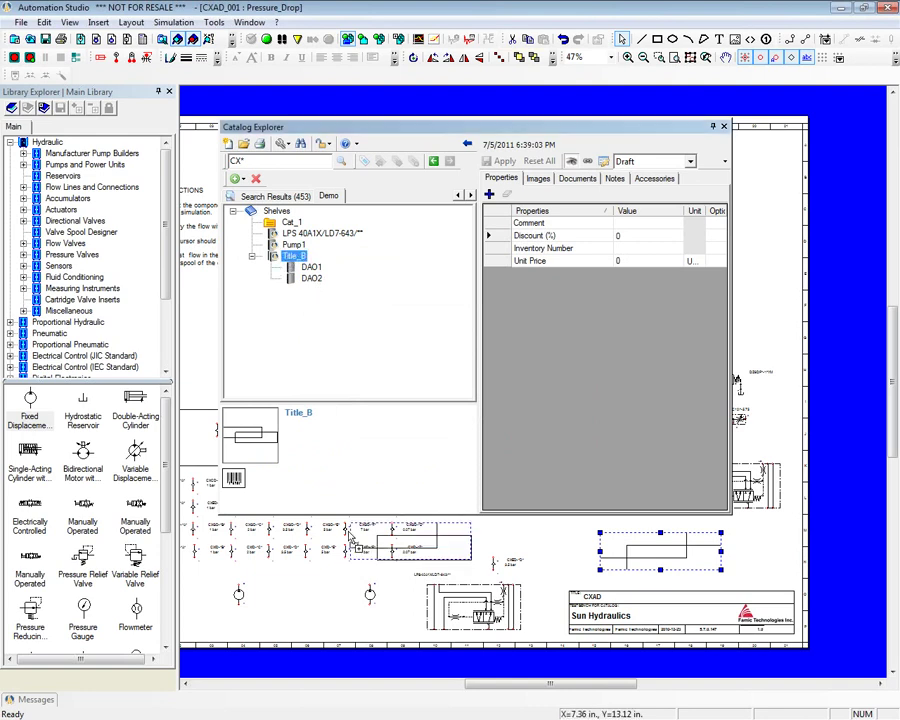
drag(258, 608, 257, 604)
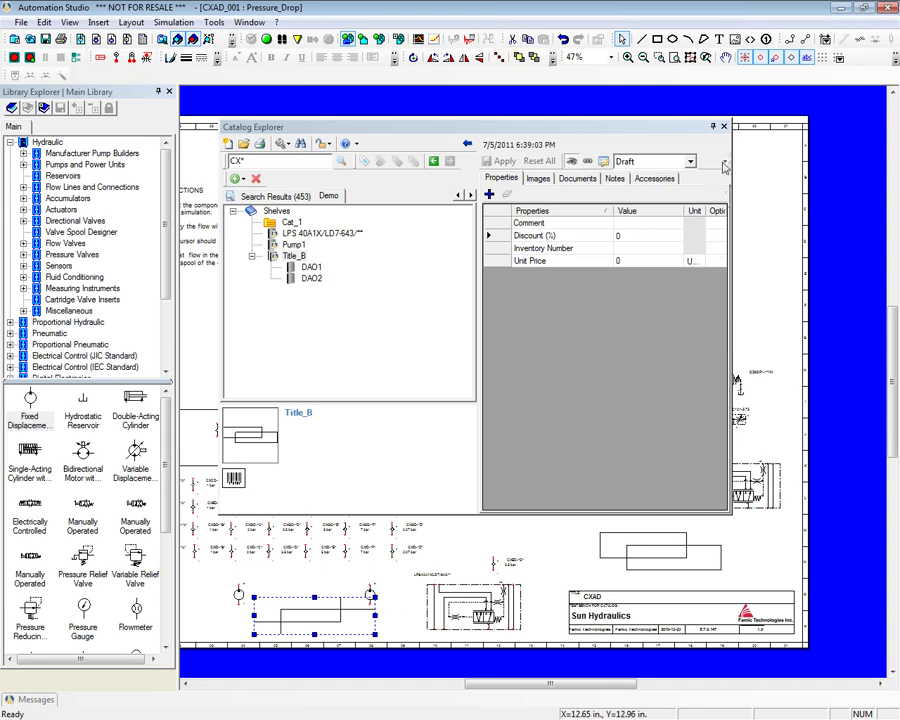
click(724, 126)
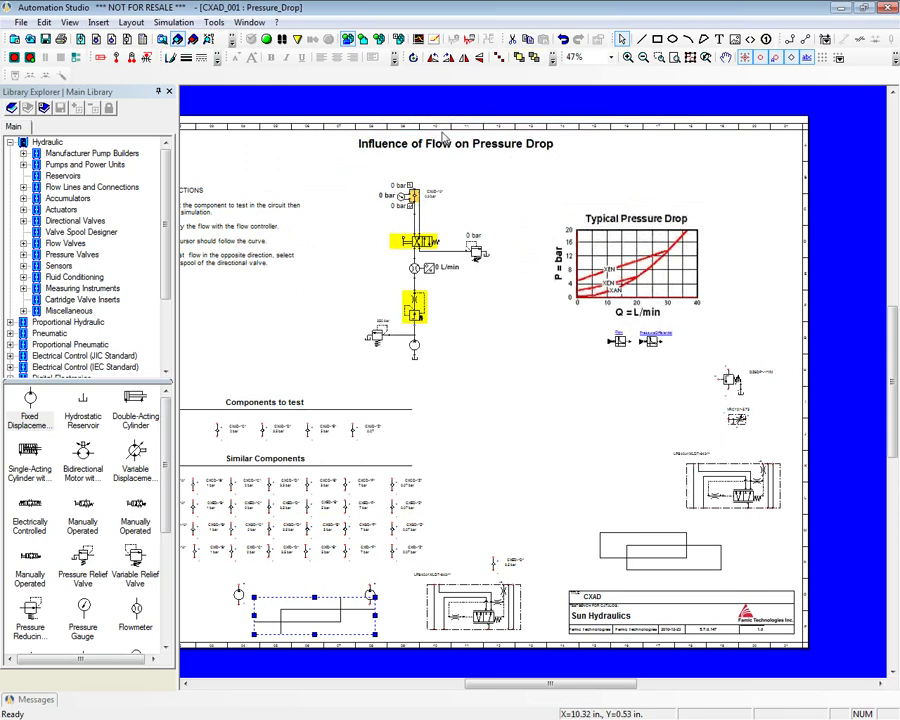
- Check the installed modules in the About information, including Manufacturer Catalogs and Catalog, and close it
click(279, 22)
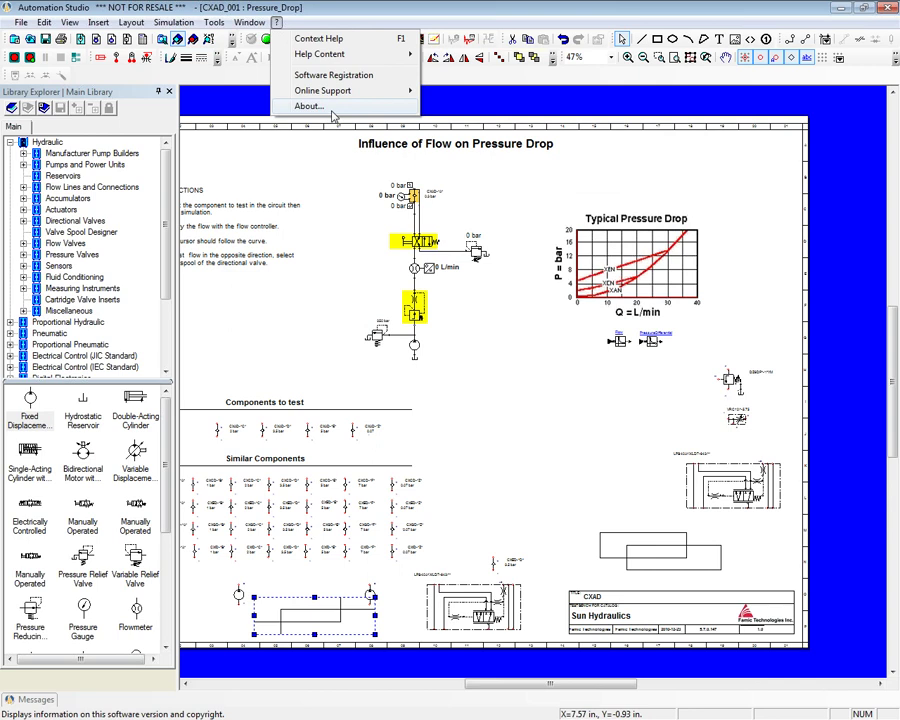
click(310, 106)
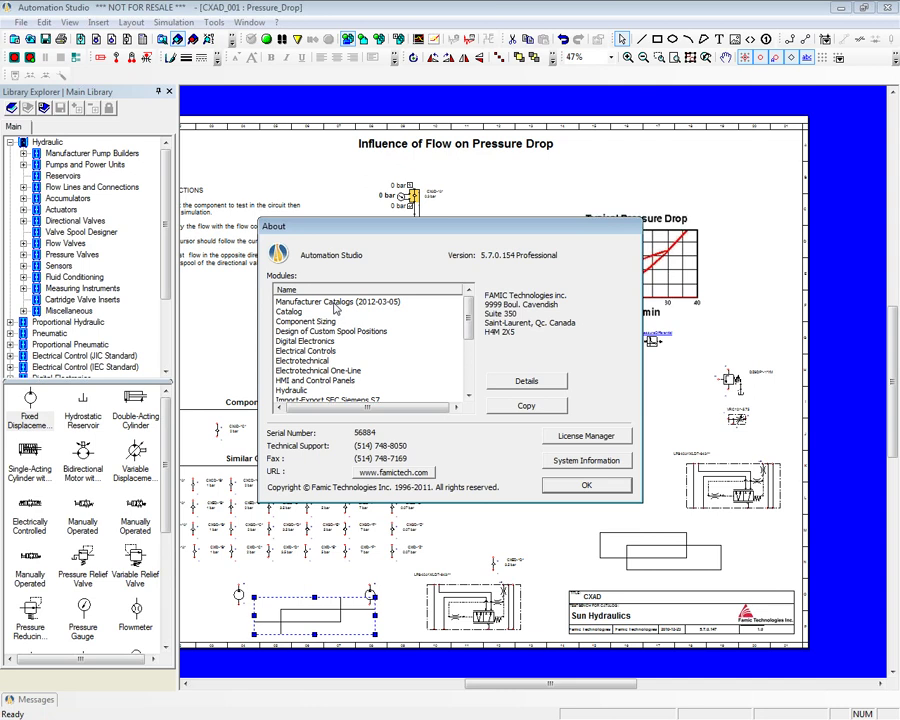
click(336, 303)
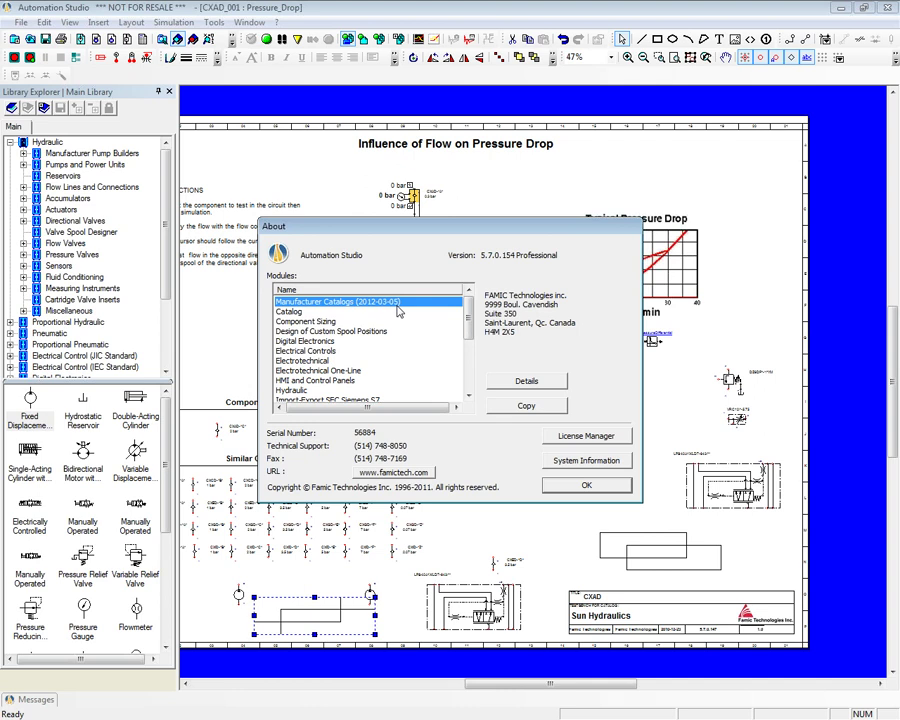
click(320, 312)
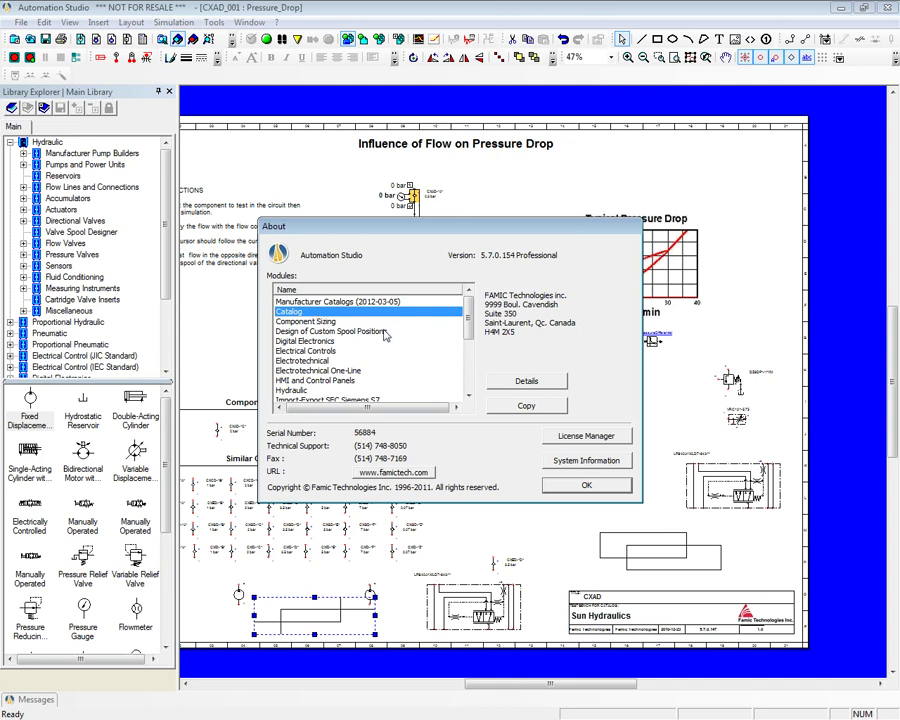
drag(466, 306, 464, 384)
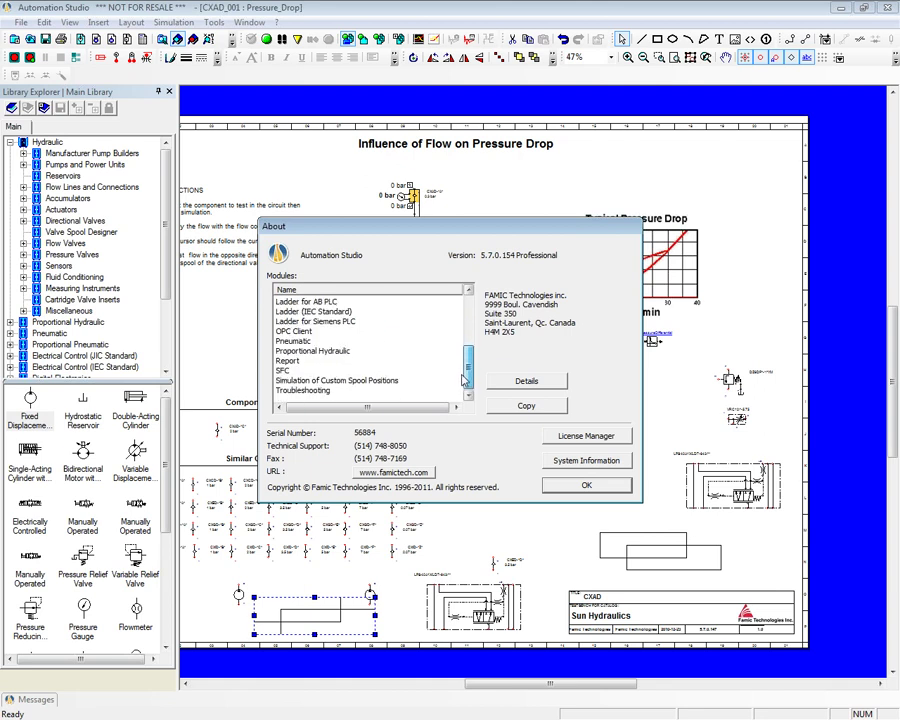
click(565, 489)
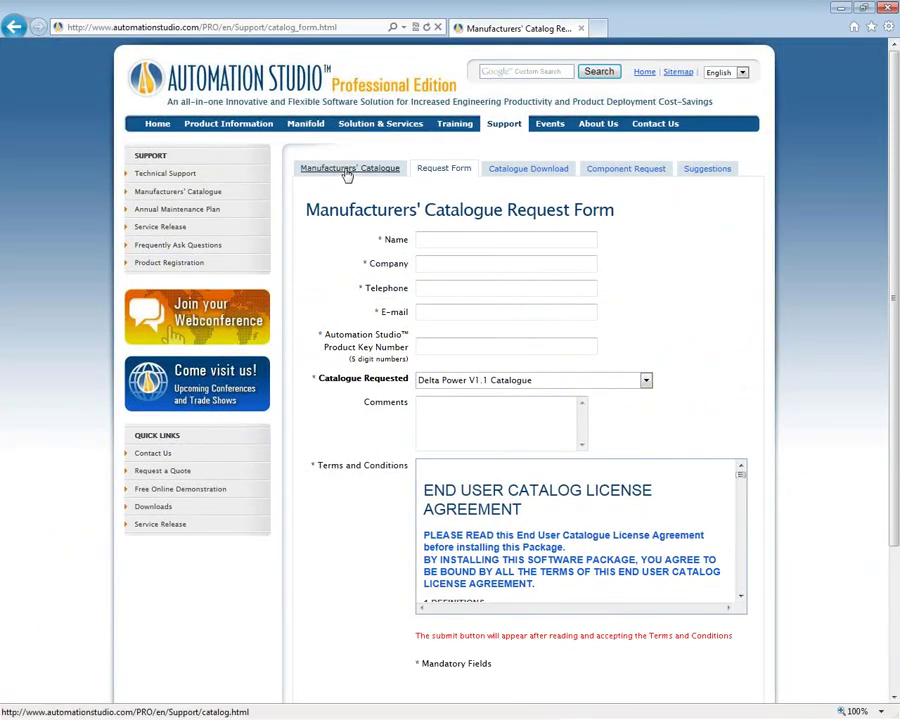
- Open the website's Manufacturers' Catalogue page, review the requirements and available catalogue downloads, and return to Automation Studio
click(348, 171)
scroll(786, 388, down, 3)
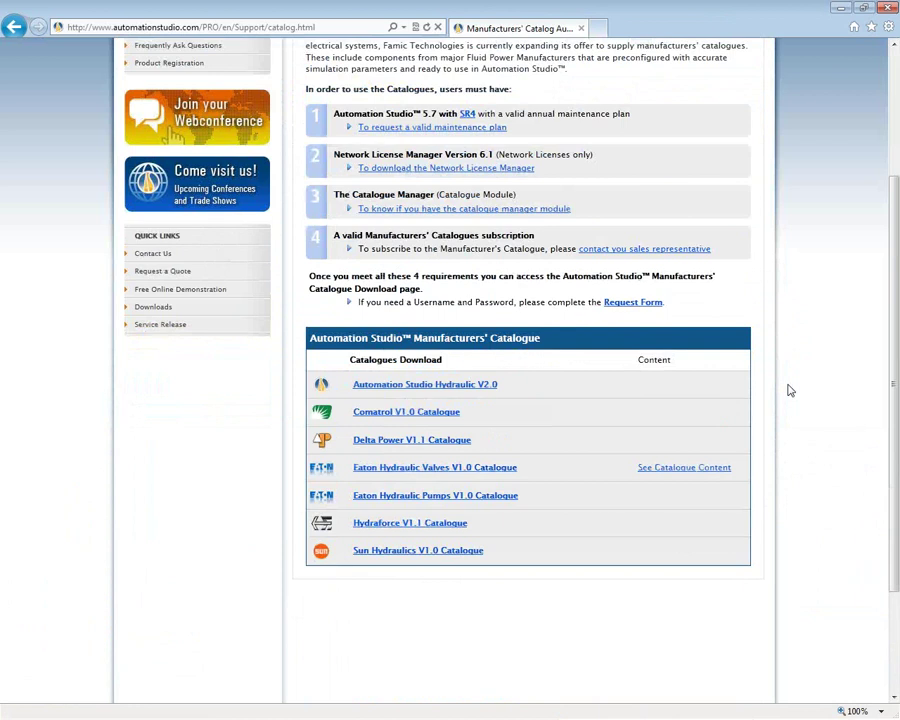
scroll(788, 390, down, 2)
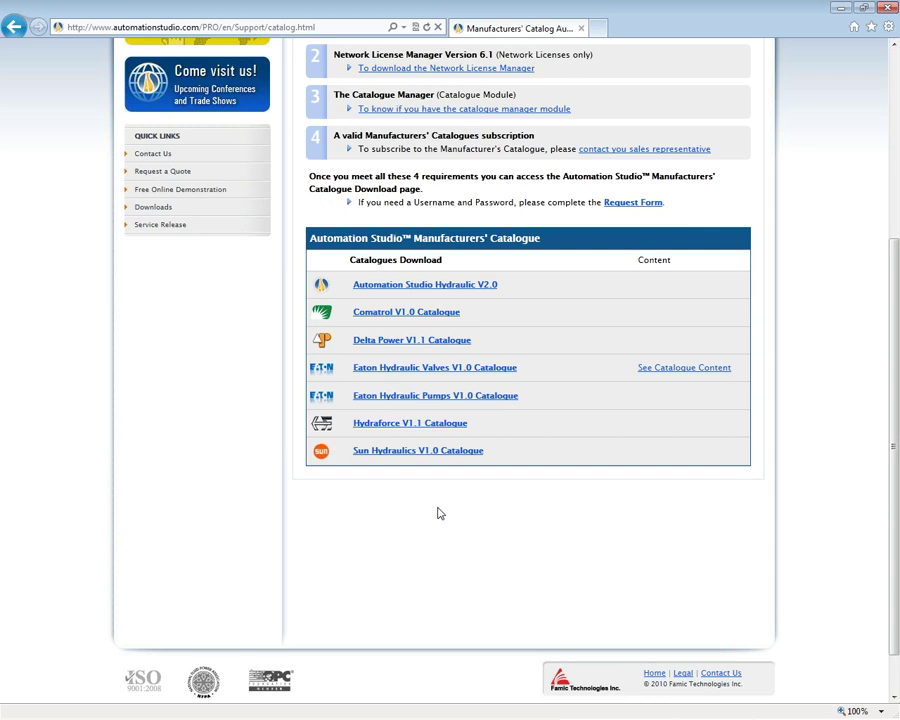
click(838, 8)
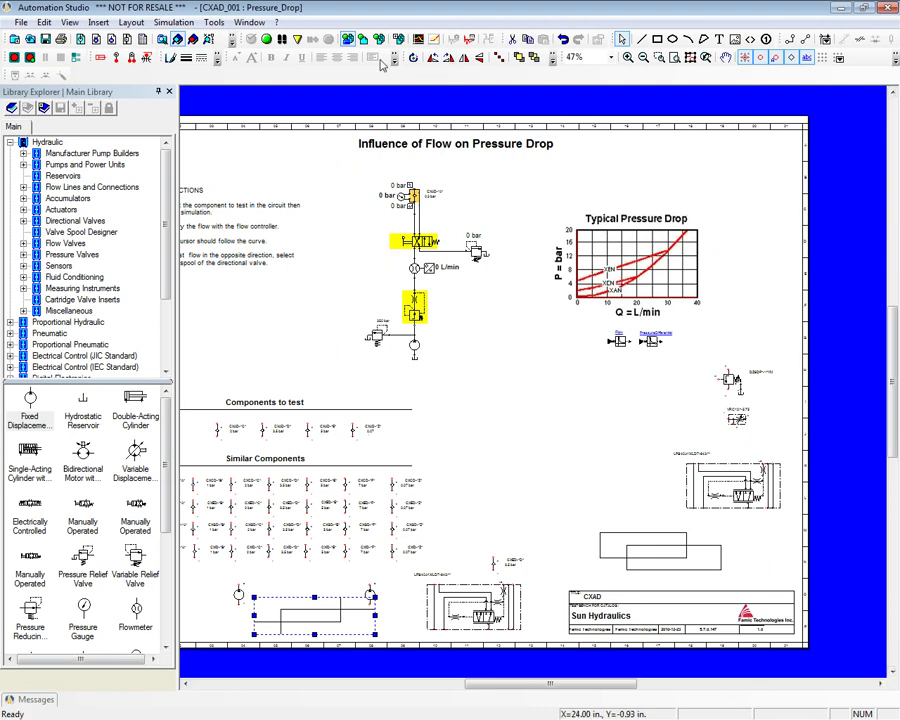
- Show the Project Explorer and close the CXAD_001 project without saving its changes
click(115, 39)
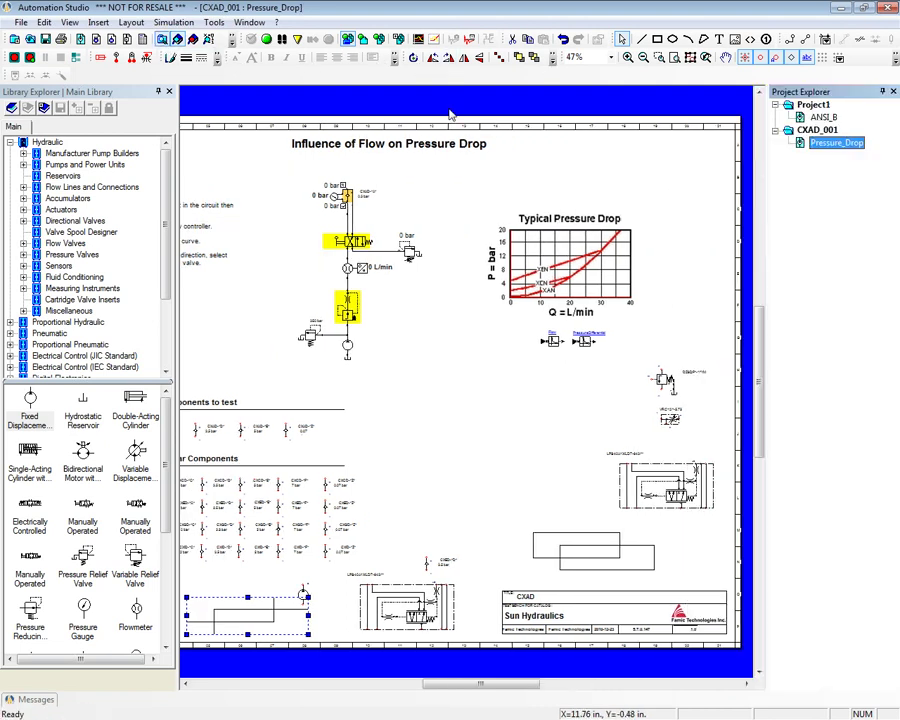
right_click(806, 131)
click(807, 143)
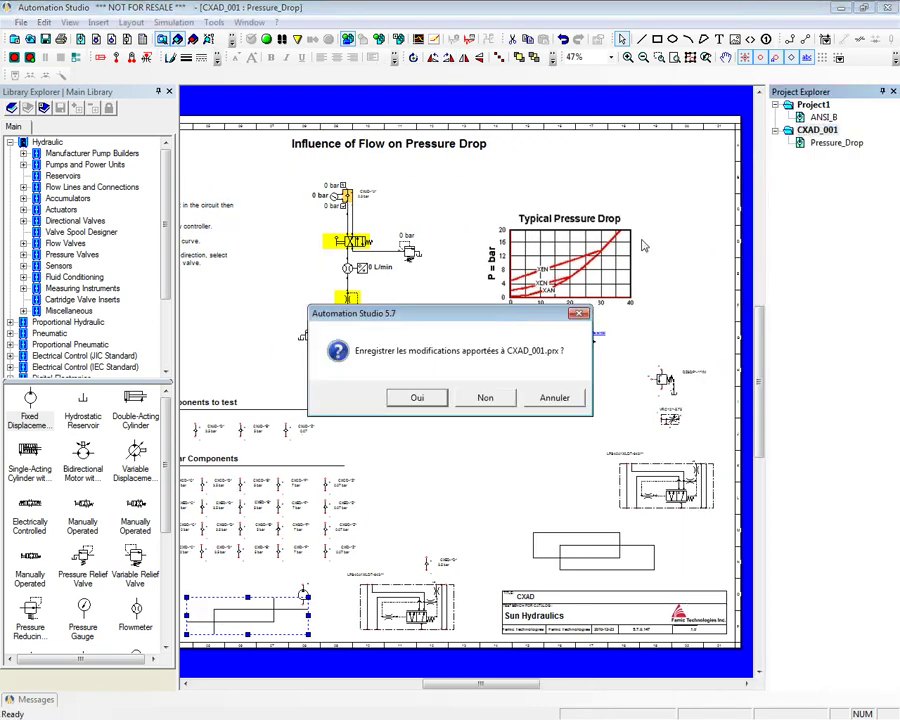
click(490, 396)
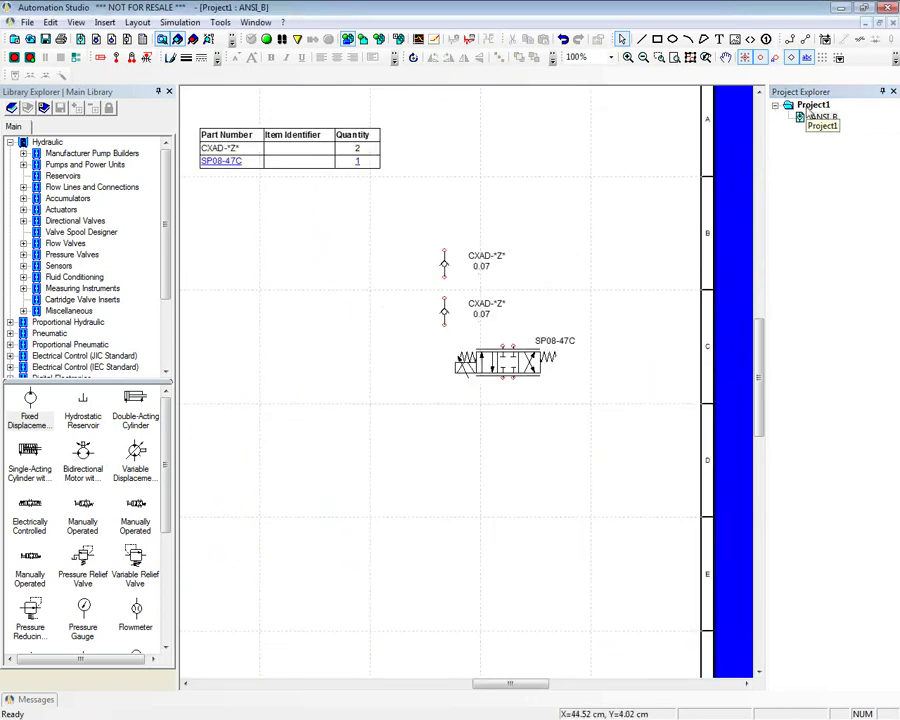
- Delete the table and all components from the ANSI_B sheet of Project1 and fit the whole page in view
drag(690, 432, 192, 118)
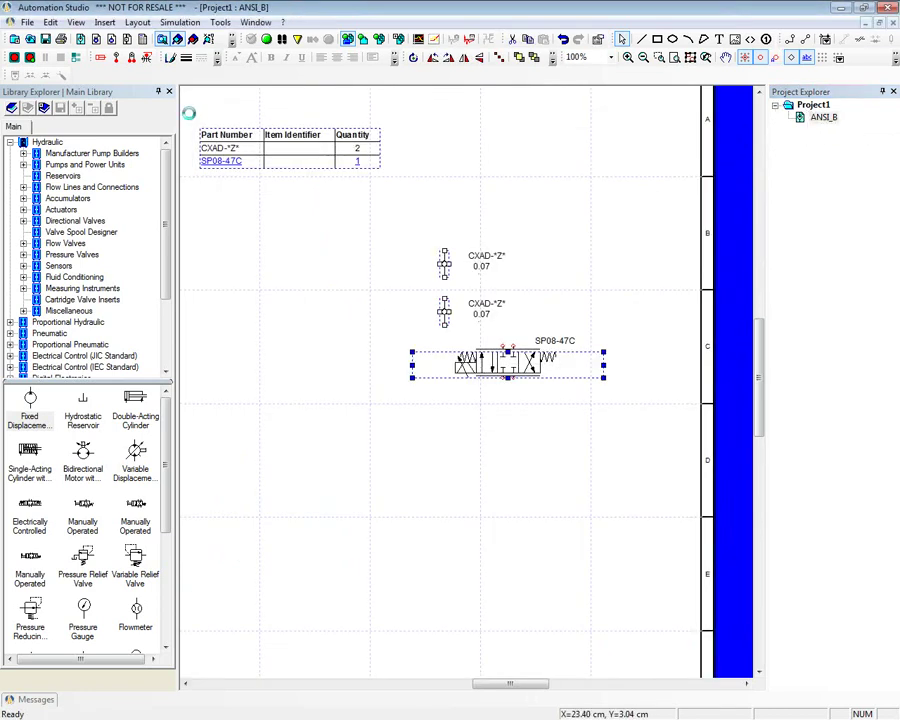
key(Delete)
click(670, 59)
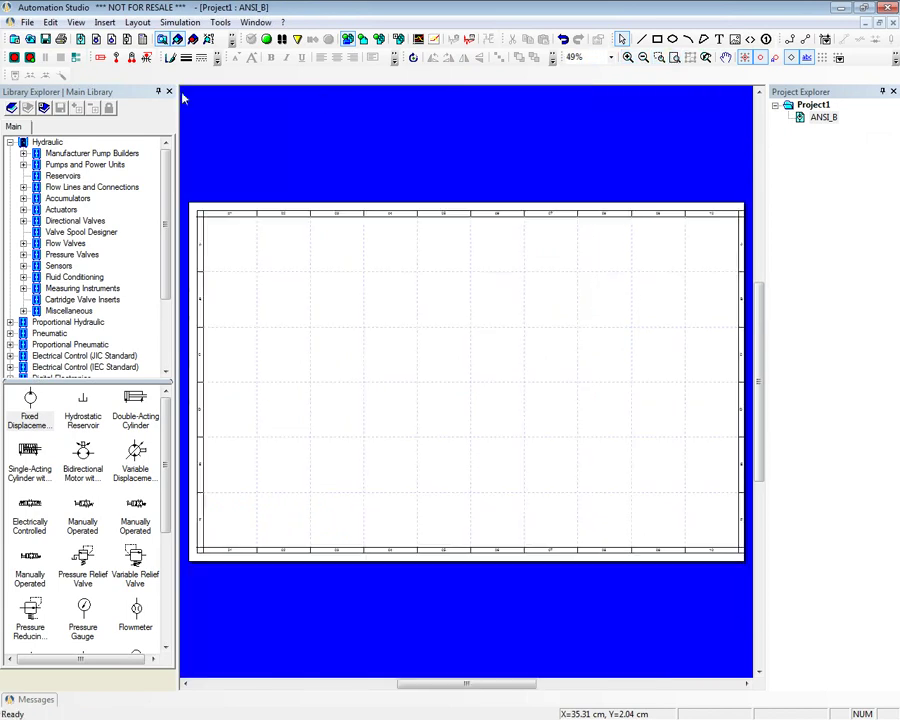
- Reopen the Catalog Explorer on AutomationStudio_Hydraulic_2.0 and collapse its Cartridge Valves, Steering and Valves categories
click(131, 39)
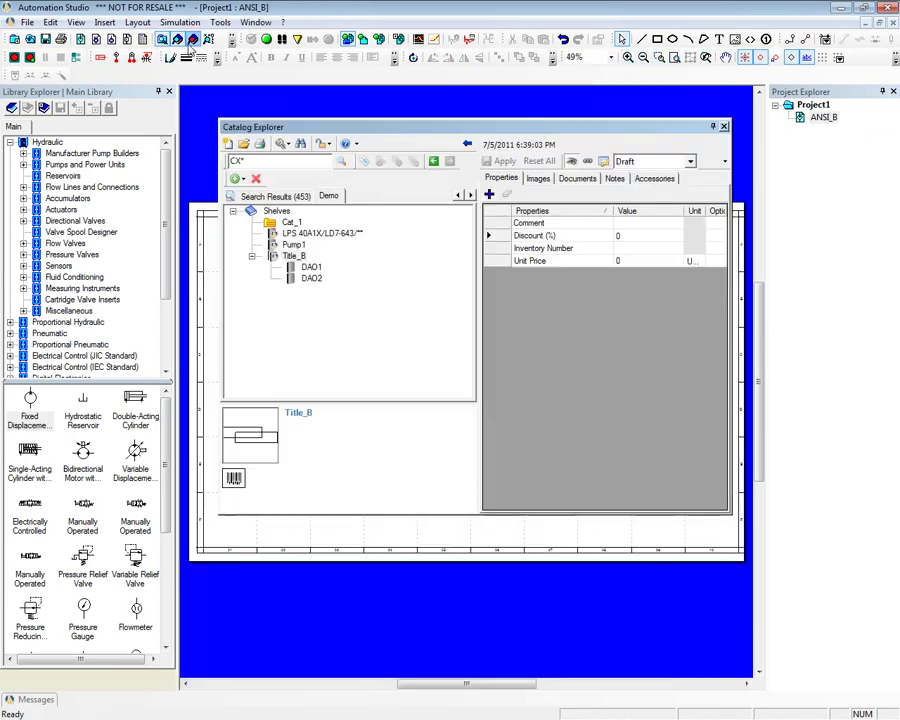
click(460, 196)
click(322, 197)
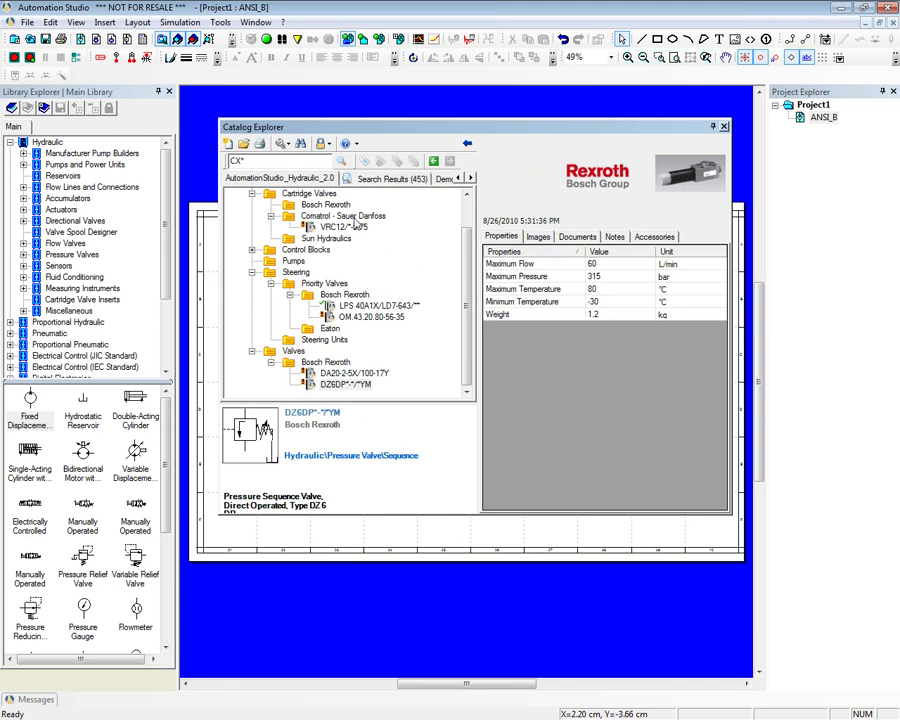
scroll(466, 259, up, 2)
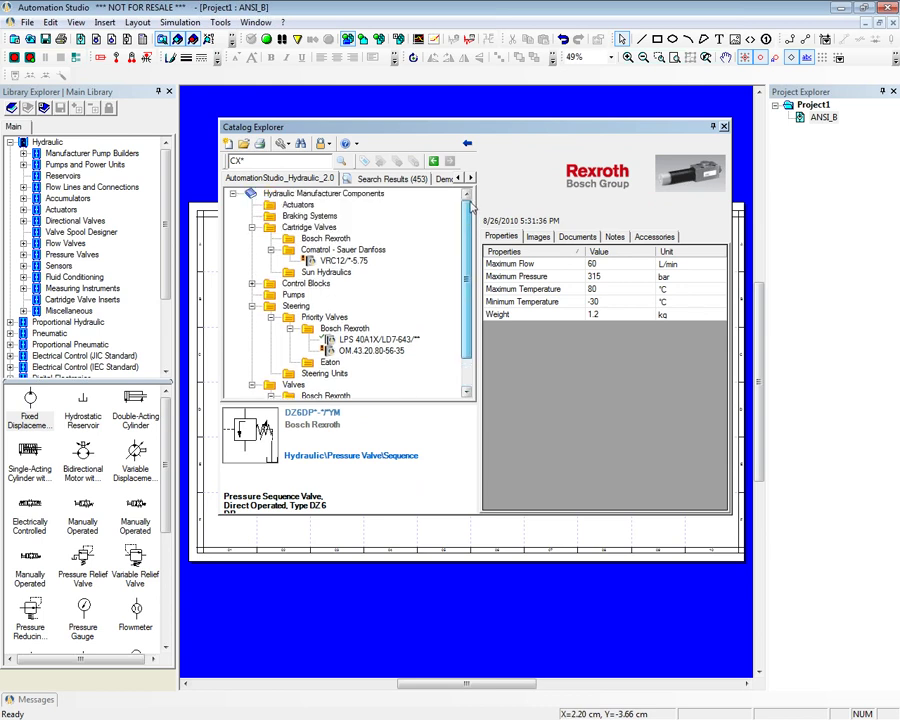
click(252, 227)
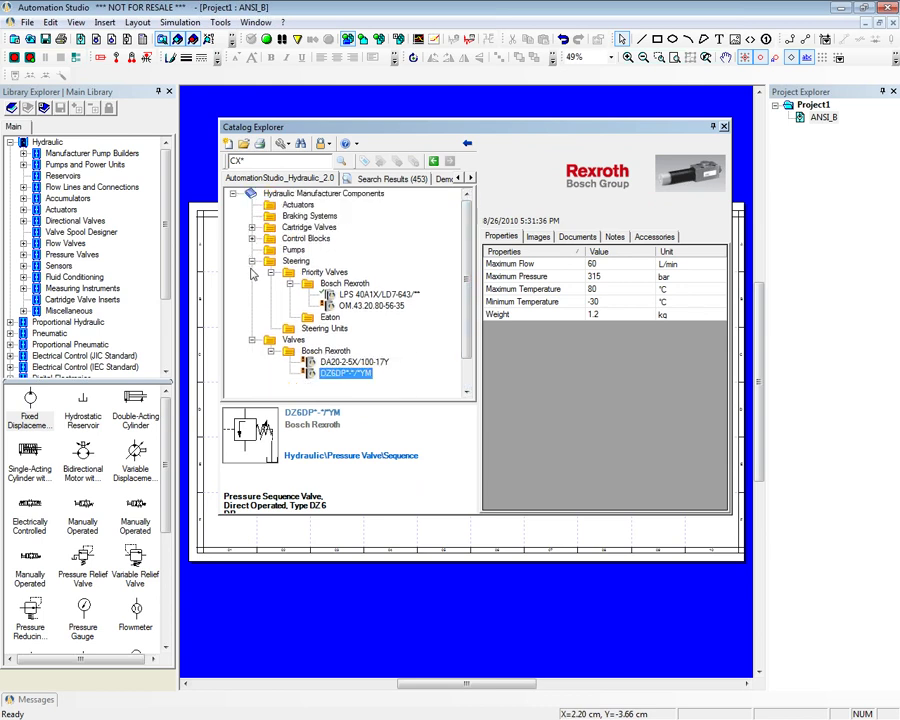
click(252, 261)
click(252, 272)
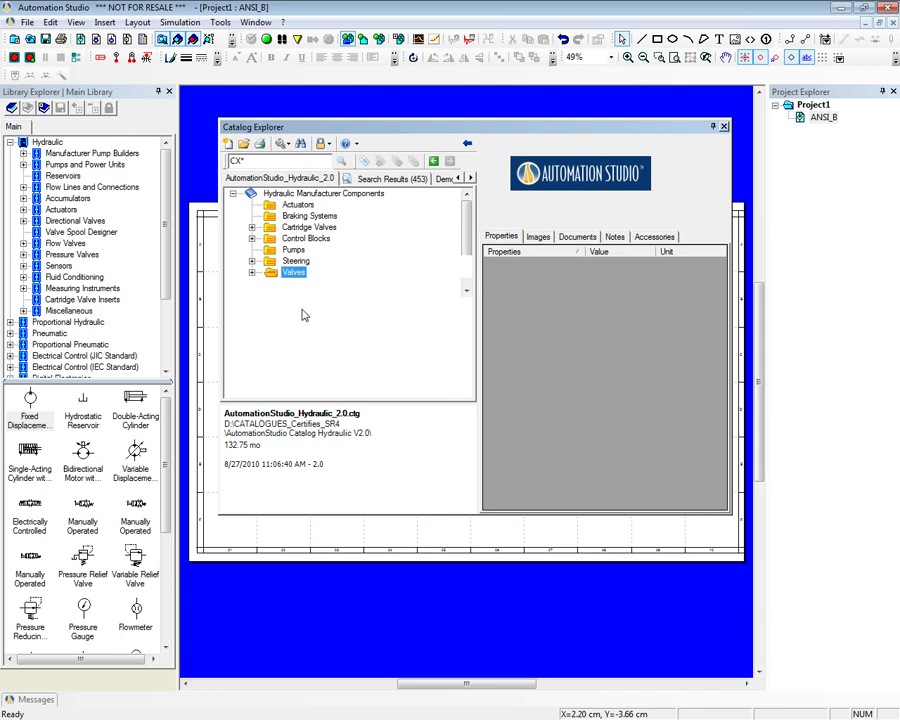
- Expand Control Blocks, Sauer Danfoss - PVG32 and its Proportional Valves category, and select valve 157B7024
click(252, 239)
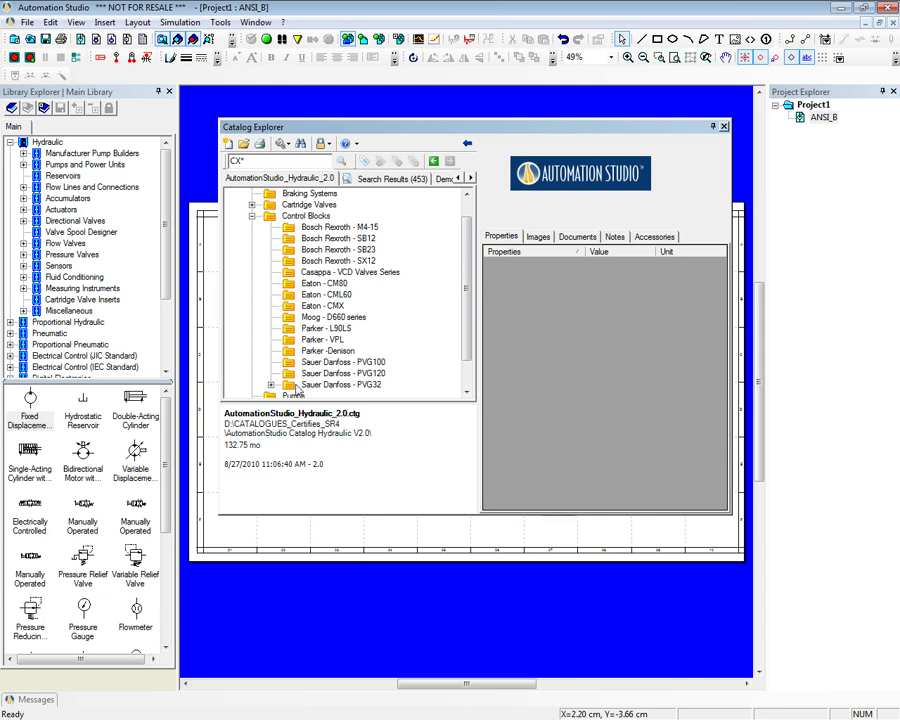
click(271, 385)
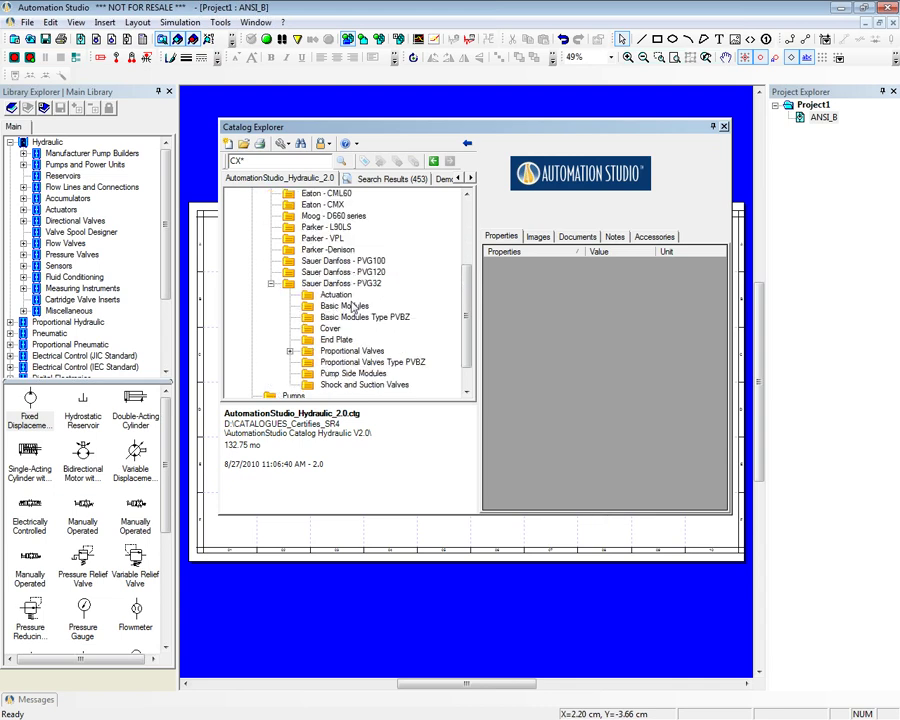
drag(370, 127, 400, 140)
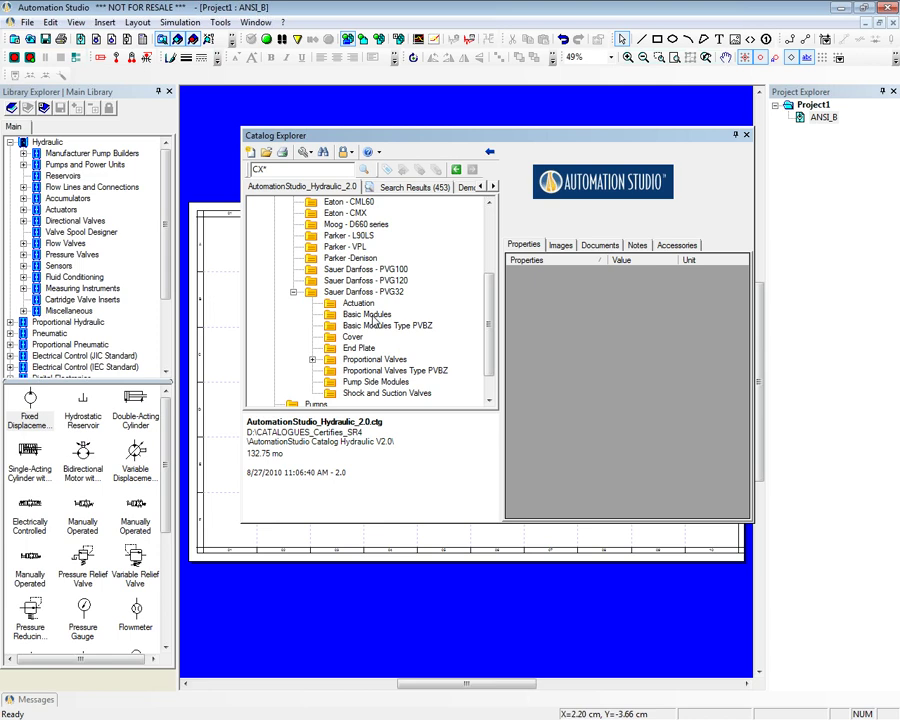
click(354, 360)
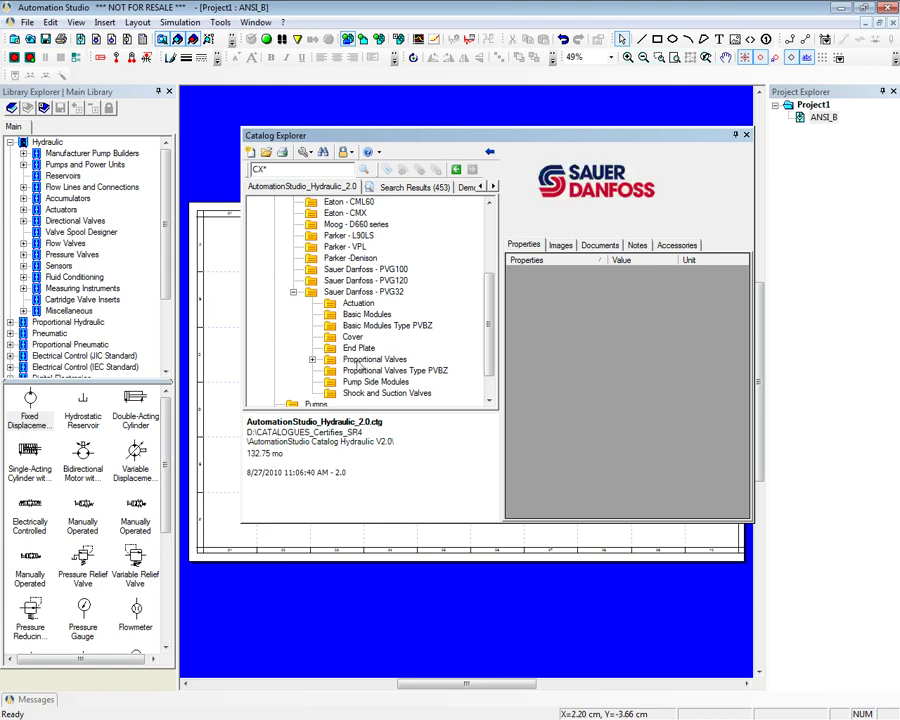
click(312, 360)
click(366, 312)
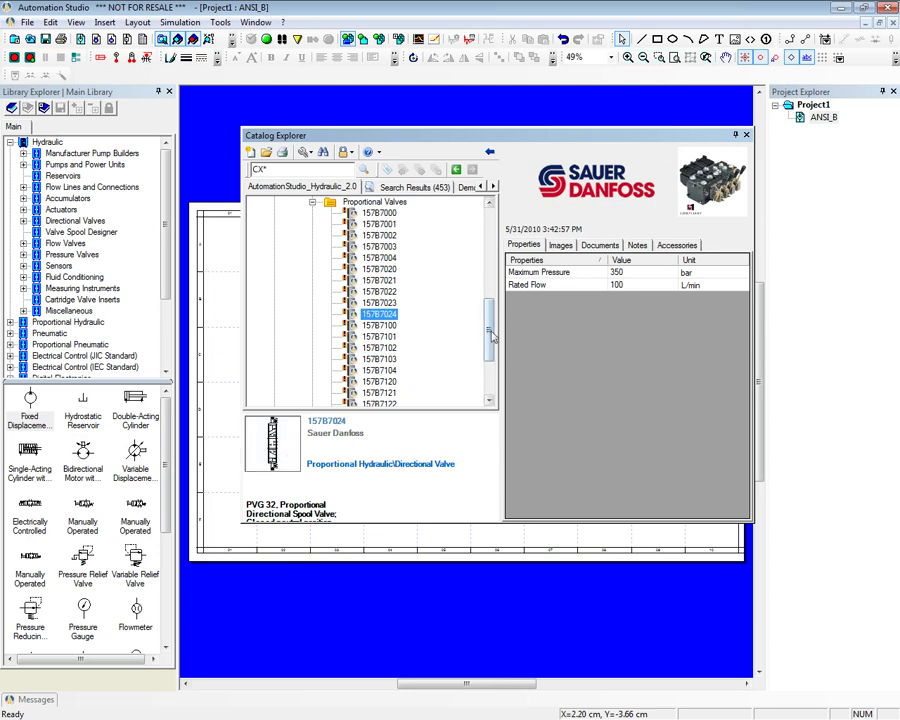
- Insert the 157B6030 module from the PVG32 Basic Modules onto the ANSI_B sheet, moving the Catalog Explorer clear of it
scroll(365, 287, up, 4)
double_click(366, 281)
click(378, 303)
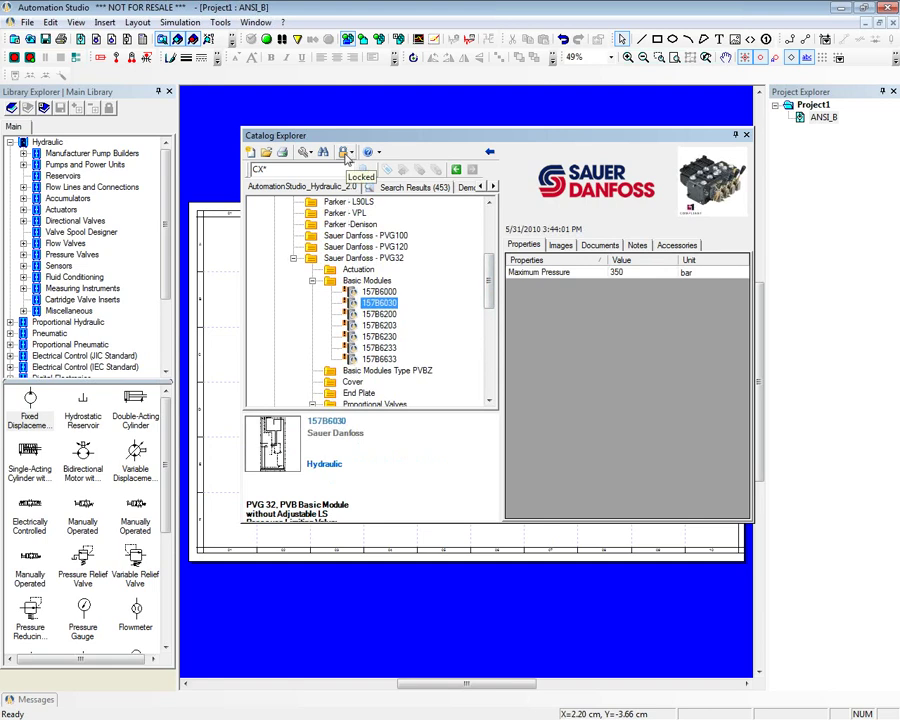
drag(330, 135, 532, 146)
mouse_move(575, 312)
mouse_down()
mouse_move(340, 315)
mouse_move(300, 300)
mouse_move(260, 255)
mouse_move(330, 365)
mouse_up()
- Collapse Basic Modules and place the 157B7000 proportional valve inside the basic module on the sheet
click(509, 291)
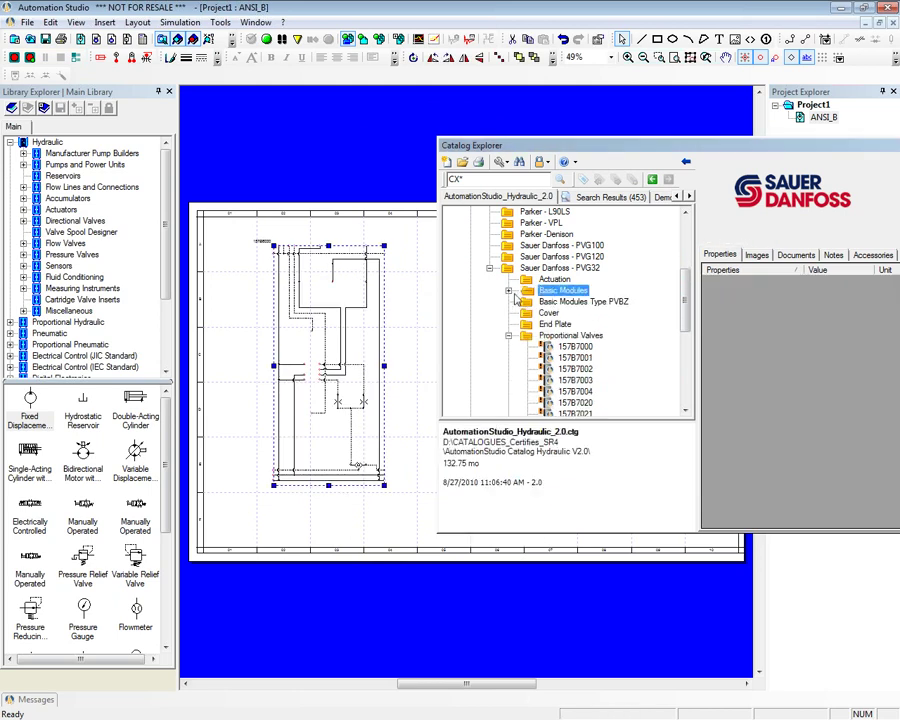
mouse_move(575, 346)
mouse_down()
mouse_move(323, 330)
mouse_move(320, 297)
mouse_up()
click(411, 317)
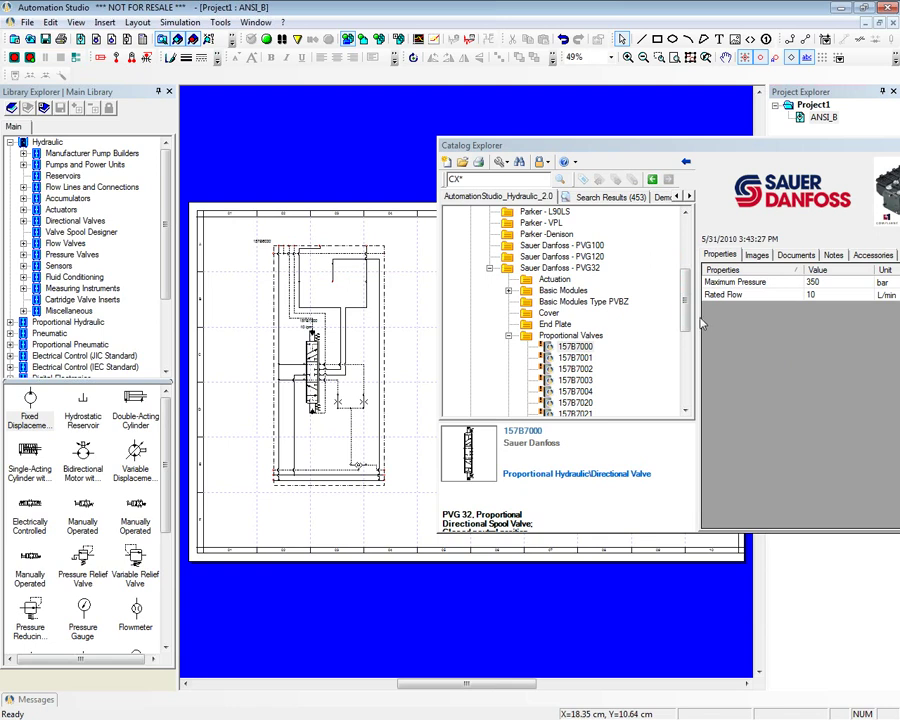
- Expand Pump Side Modules and insert the 157B5110 module against the basic module's left edge
scroll(600, 393, down, 6)
double_click(590, 382)
click(584, 391)
drag(468, 453, 210, 258)
drag(683, 364, 685, 372)
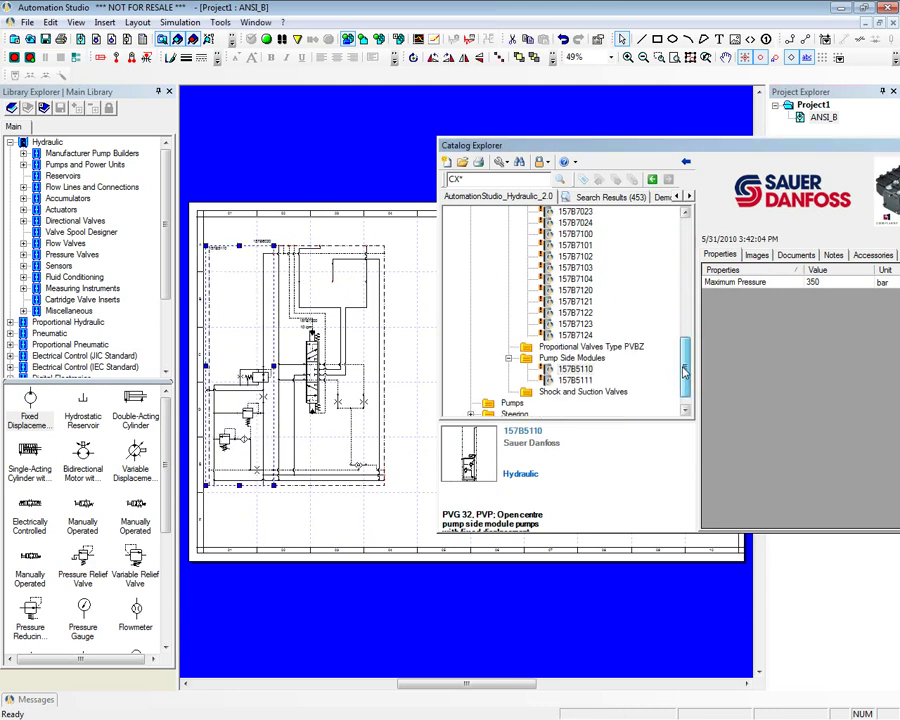
- Expand the PVG32 End Plate category and insert end plate 157B2004 against the basic module's right edge
drag(685, 372, 684, 312)
double_click(556, 313)
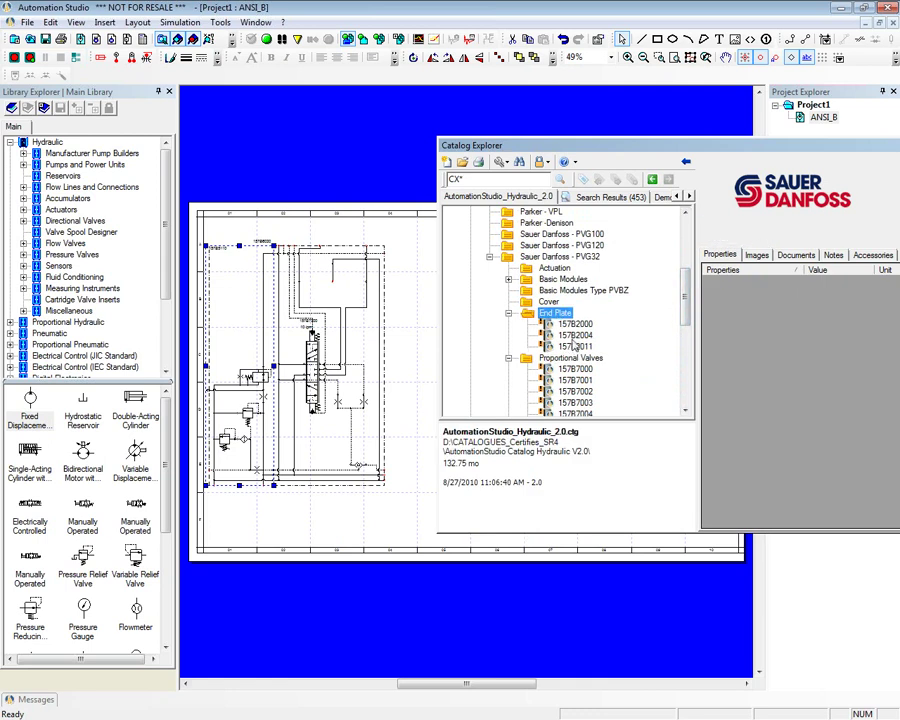
click(575, 335)
mouse_move(478, 464)
mouse_down()
mouse_move(430, 300)
mouse_move(396, 258)
mouse_up()
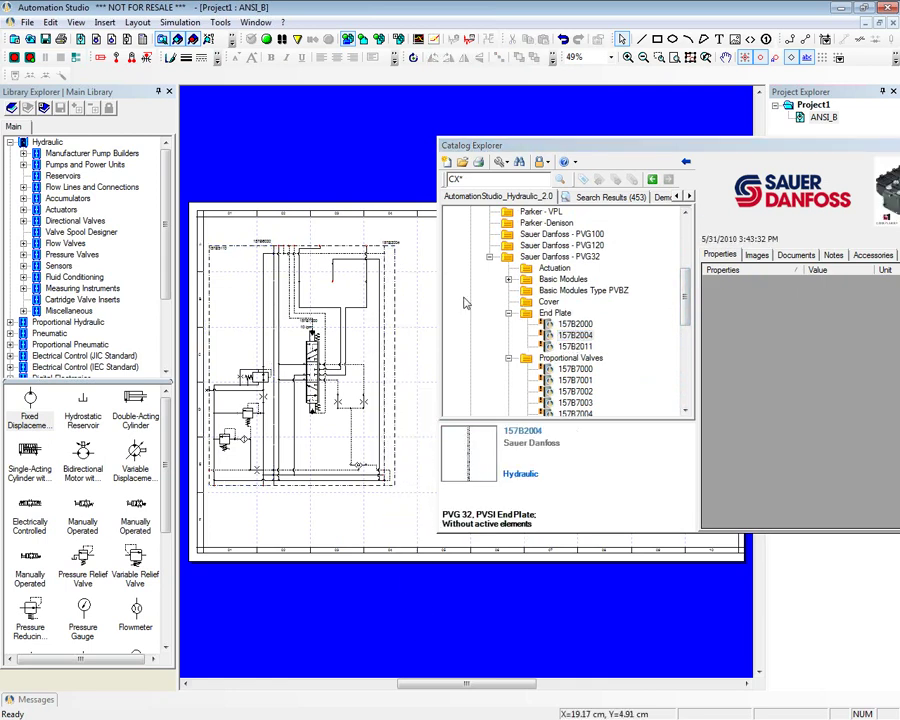
- Collapse End Plate and Pump Side Modules, select valve 157B7000 in Proportional Valves, and move the Catalog Explorer fully into view
click(508, 313)
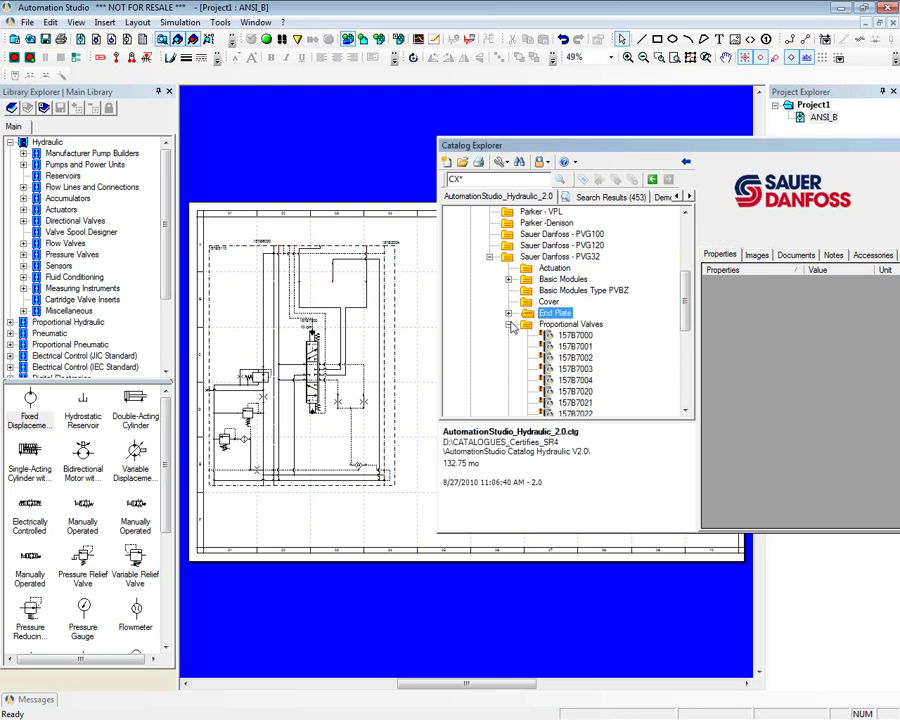
click(510, 325)
click(509, 346)
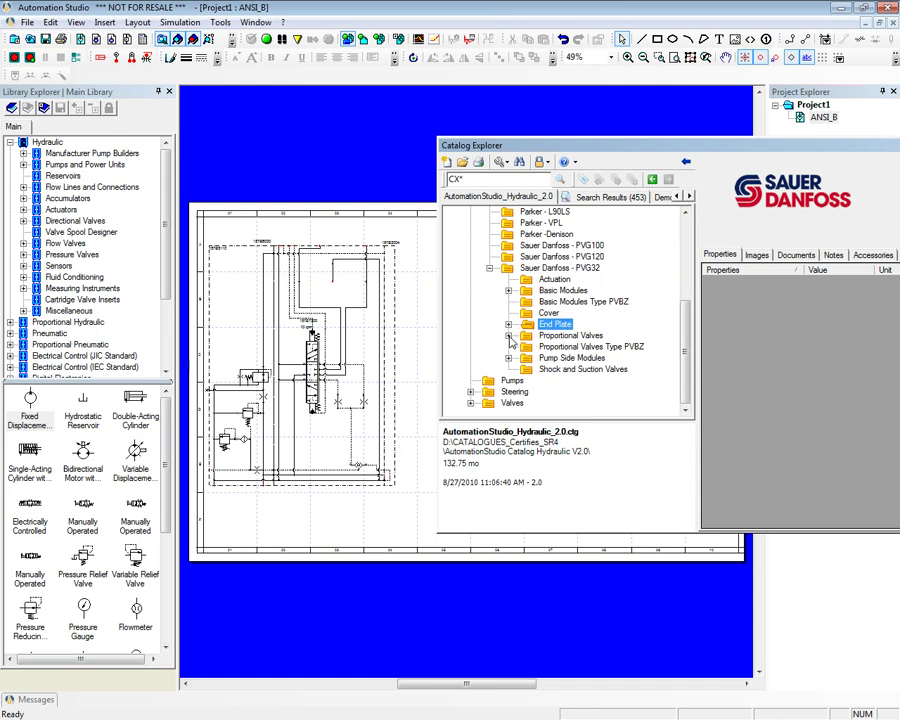
click(510, 337)
click(575, 223)
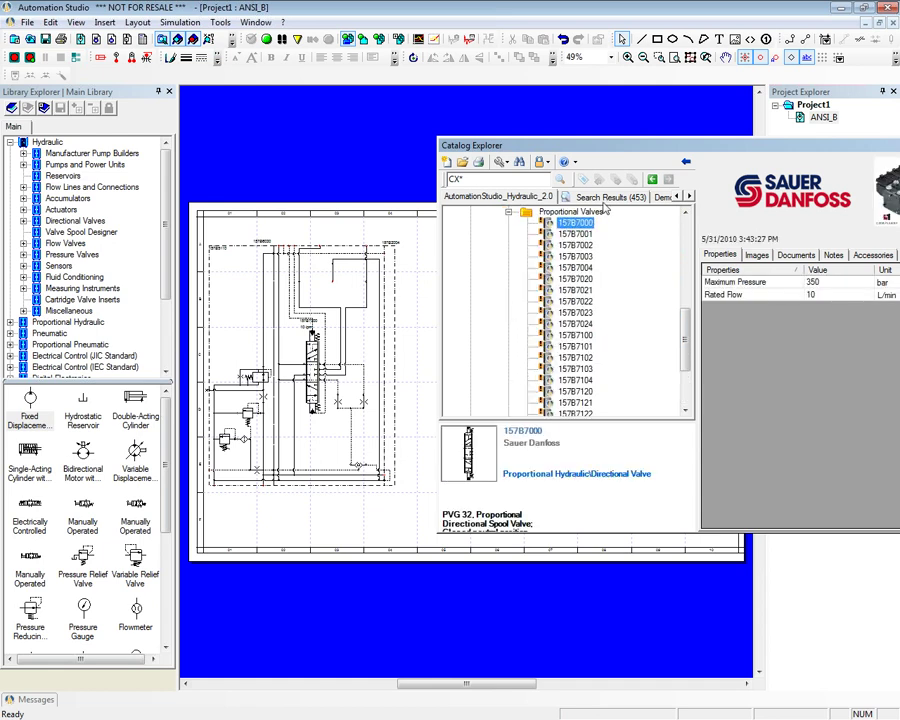
drag(640, 151, 408, 159)
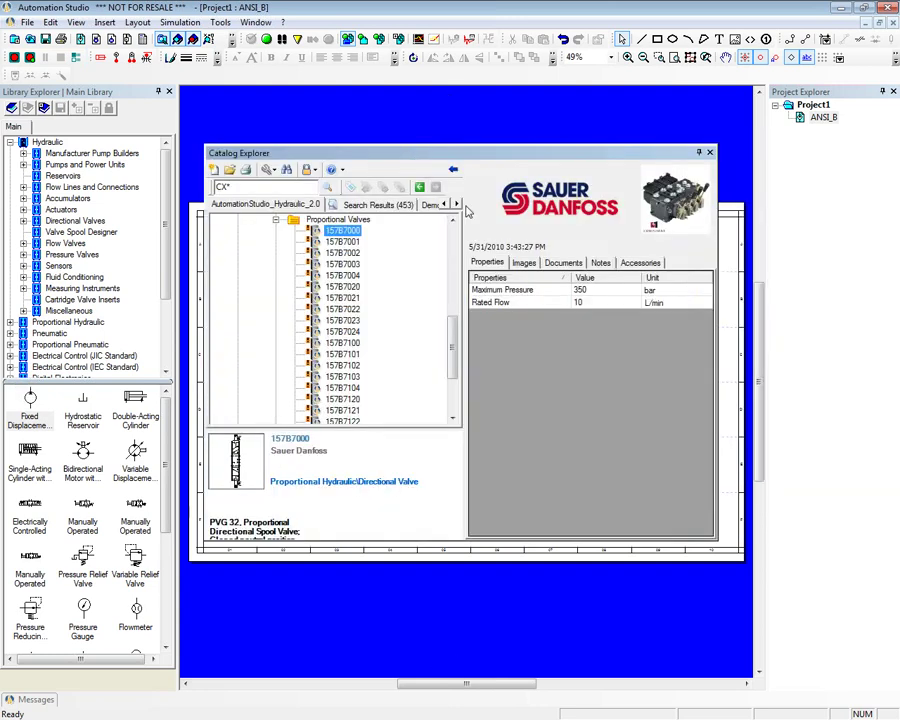
- Open the valve's linked test bench document 157B700x_001.prx, and close the Catalog Explorer and Project Explorer
click(563, 264)
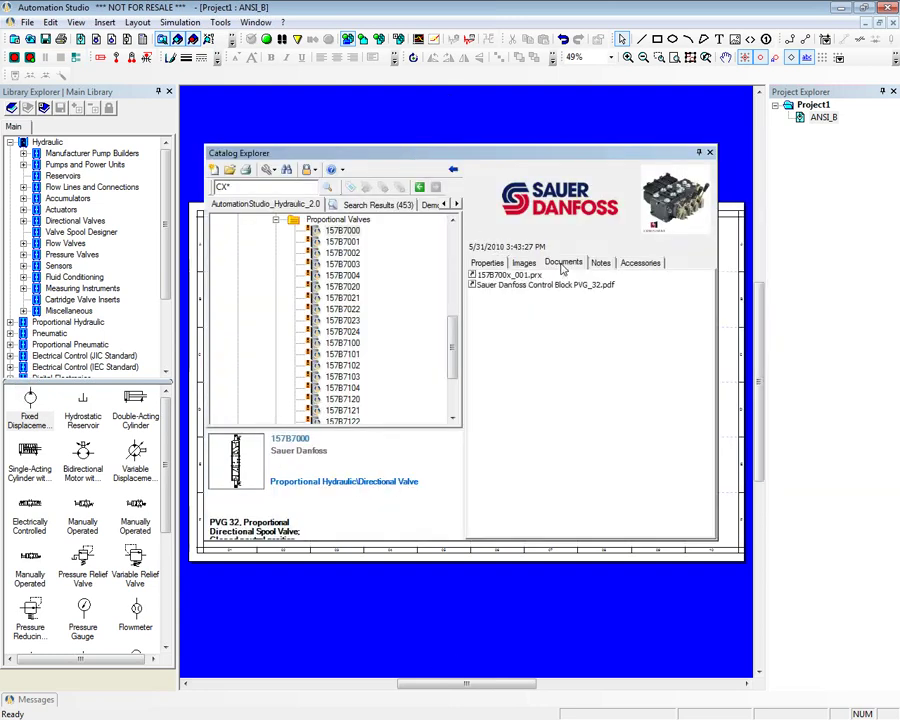
click(511, 276)
double_click(509, 277)
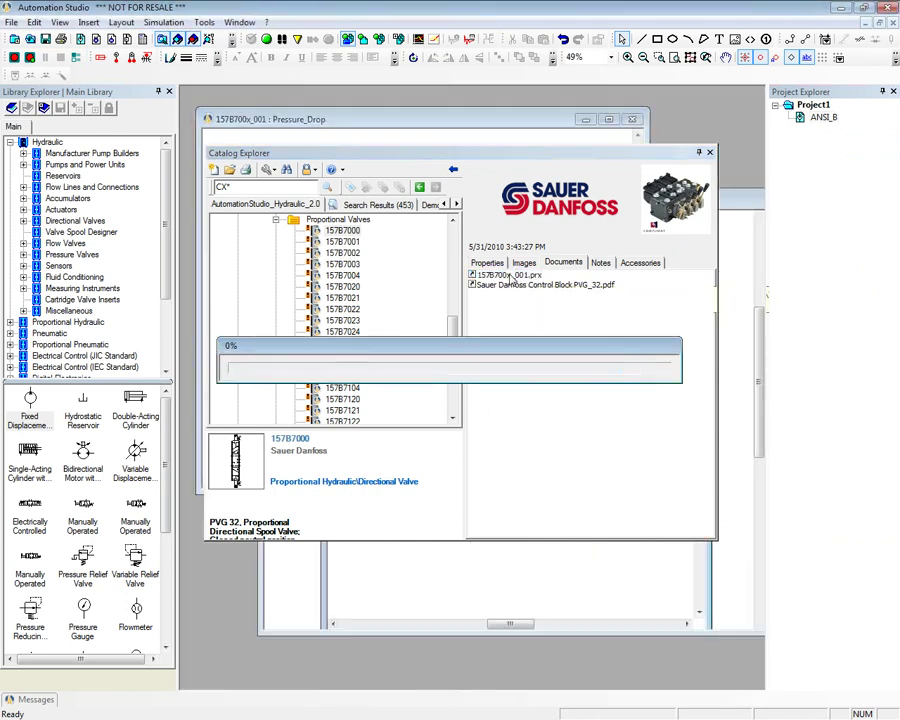
click(710, 154)
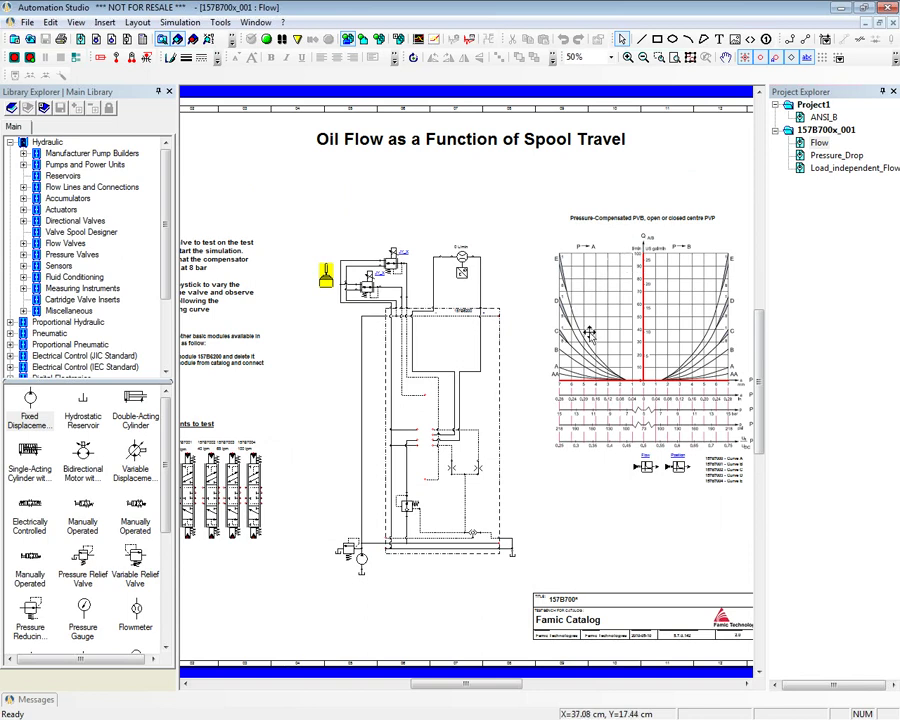
click(893, 91)
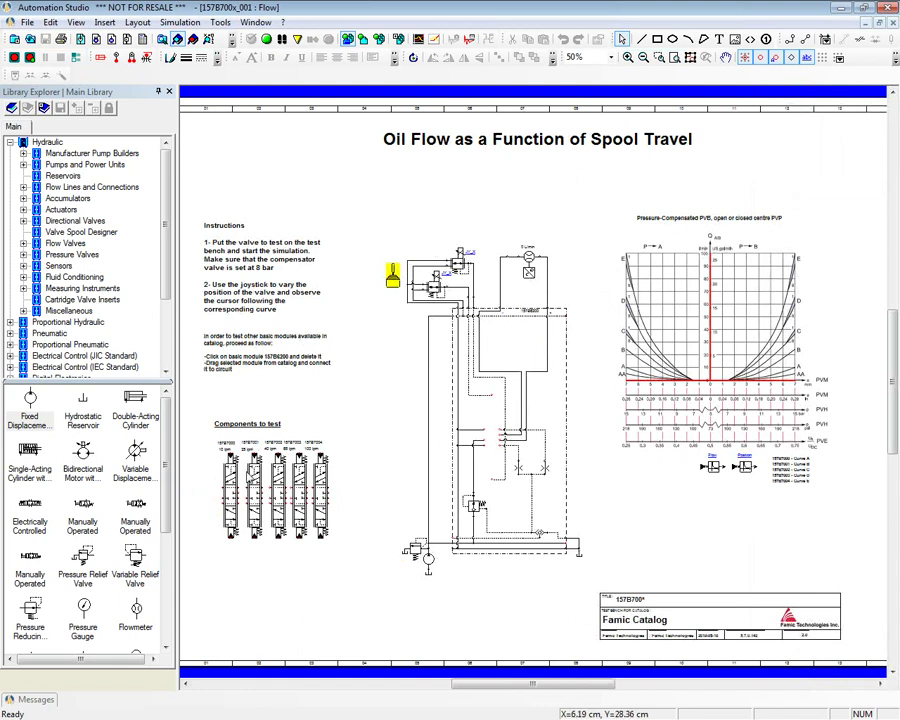
- Place the 157B7000 valve in the test bench's basic module and start the simulation with the joystick control open
drag(231, 490, 494, 436)
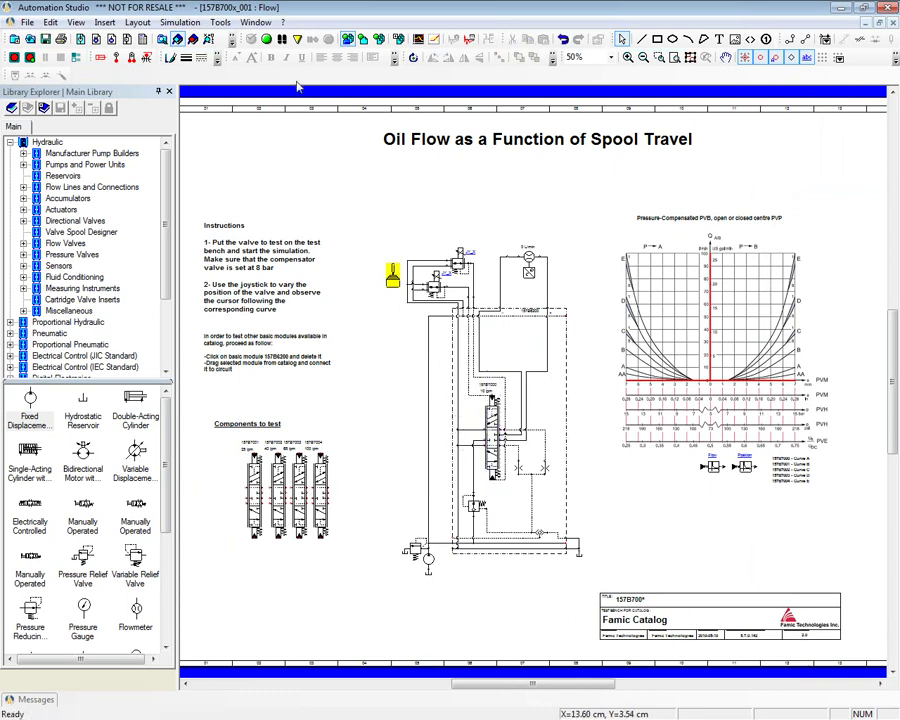
click(193, 39)
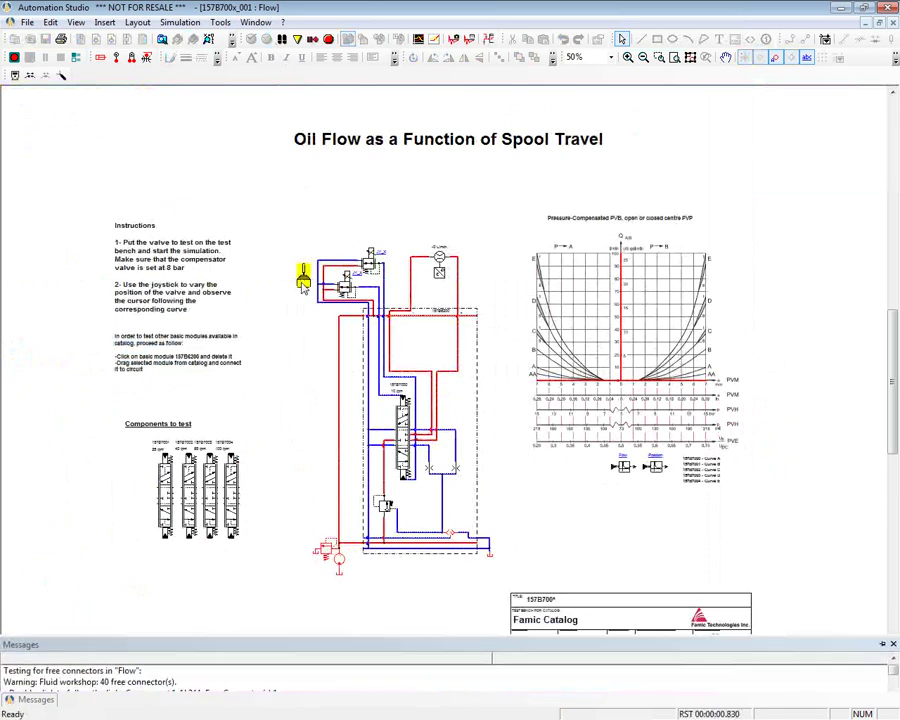
click(300, 278)
drag(878, 113, 168, 139)
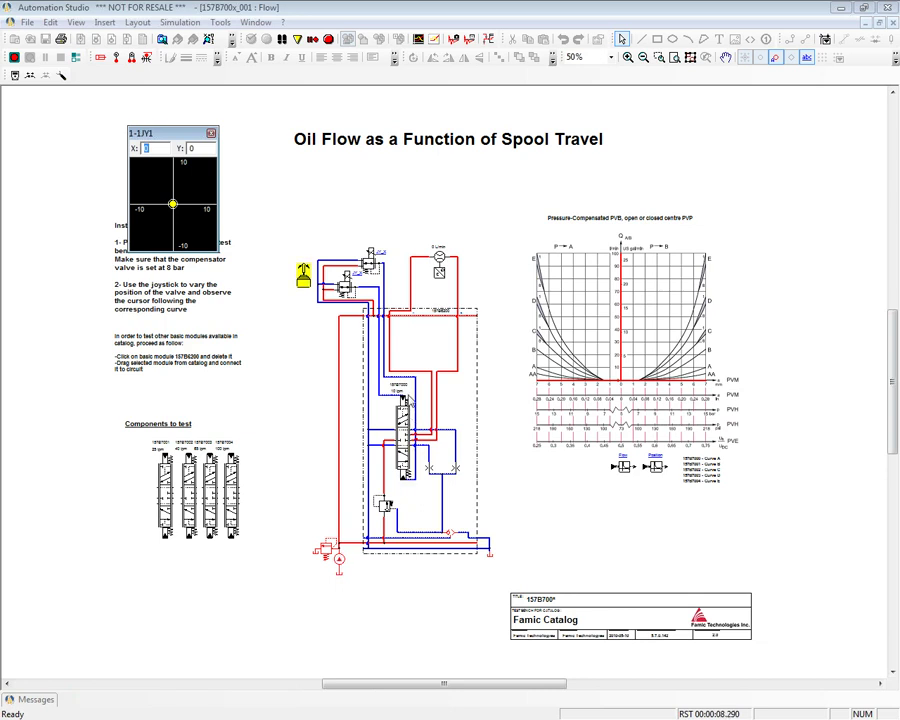
- Set the joystick to about X 4.8, Y 0.15, examine the flow curve chart, and stop the simulation
drag(172, 204, 195, 203)
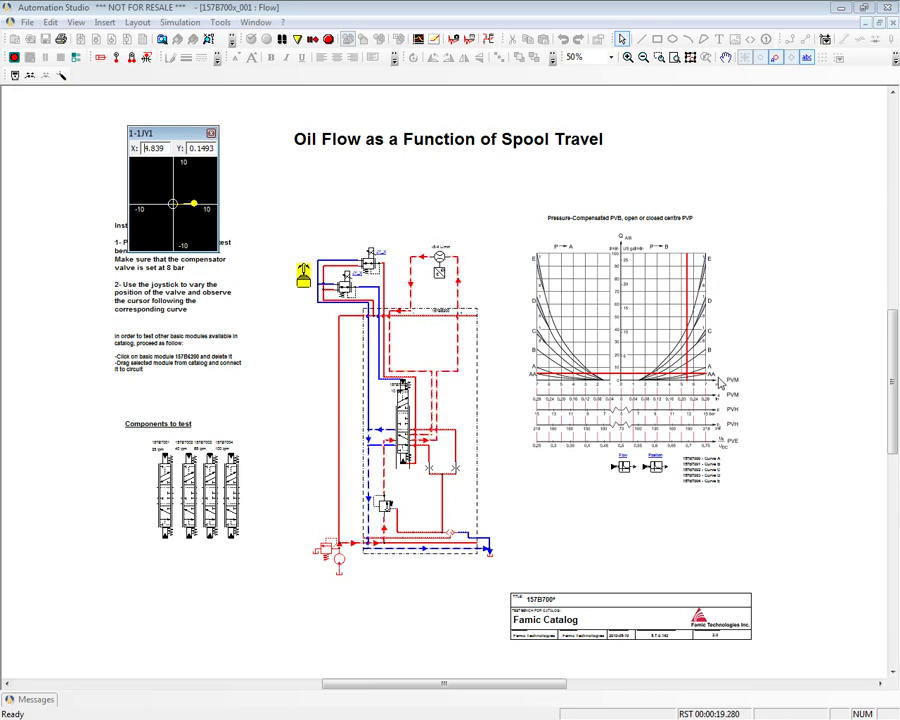
scroll(730, 381, up, 1)
scroll(733, 378, up, 2)
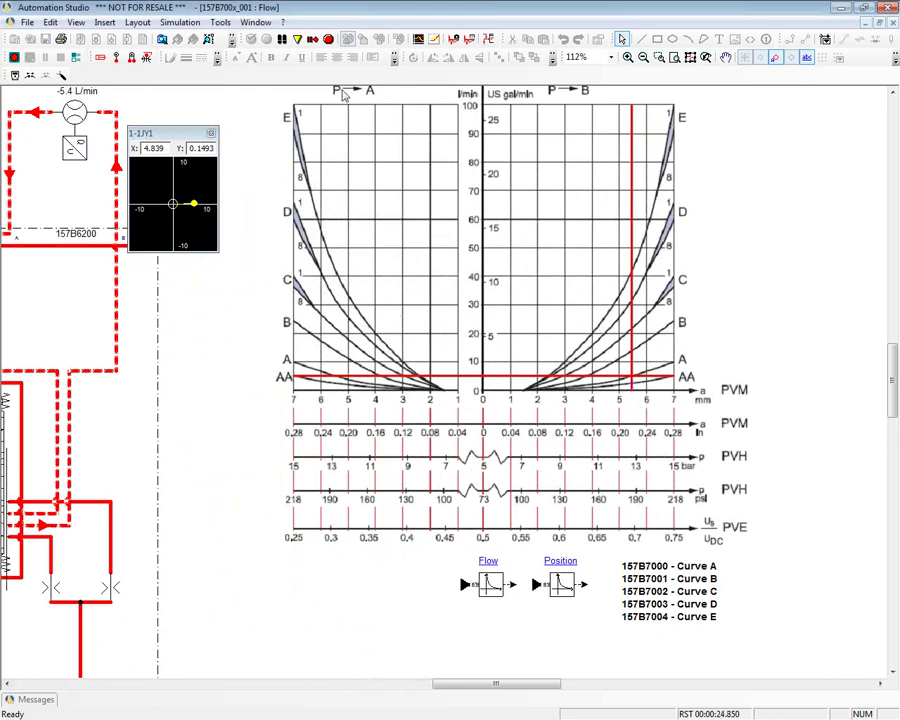
click(328, 41)
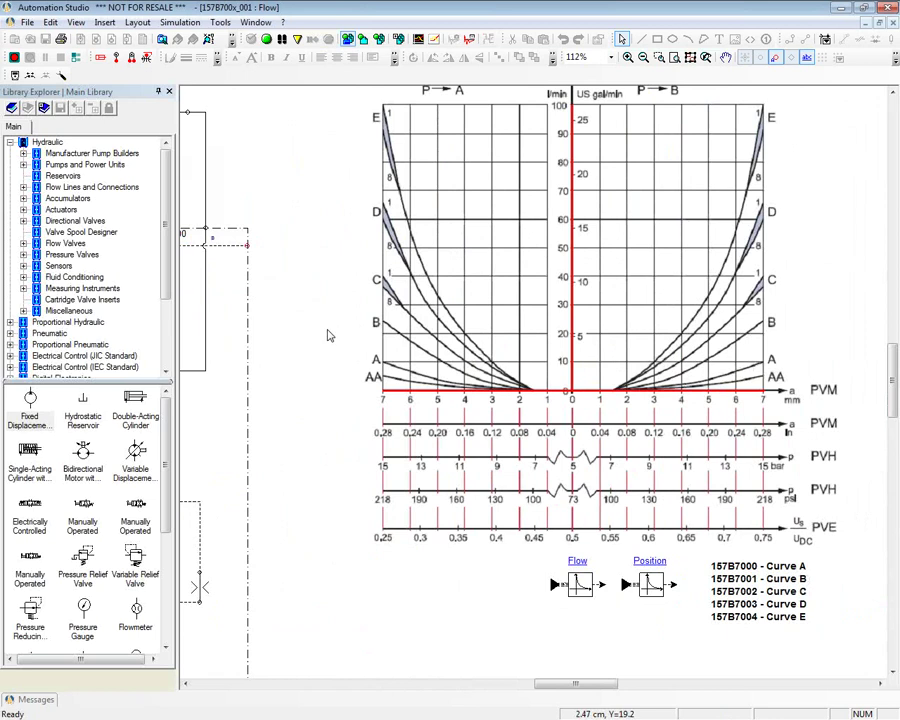
- Select the test bench's basic module together with its 157B7000 valve and group them
scroll(337, 338, down, 2)
drag(273, 199, 446, 187)
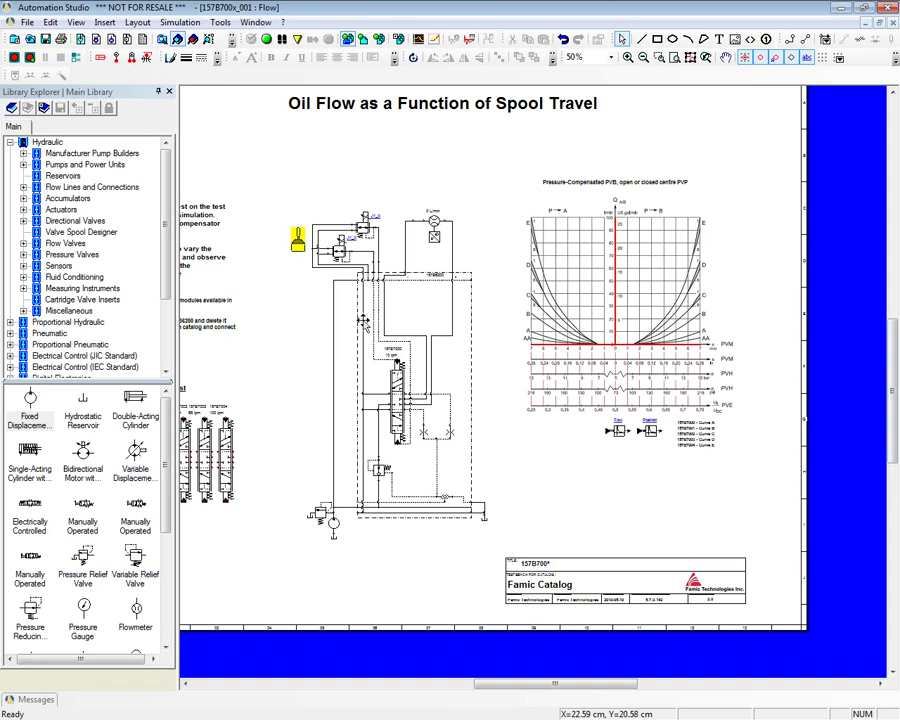
drag(453, 292, 350, 532)
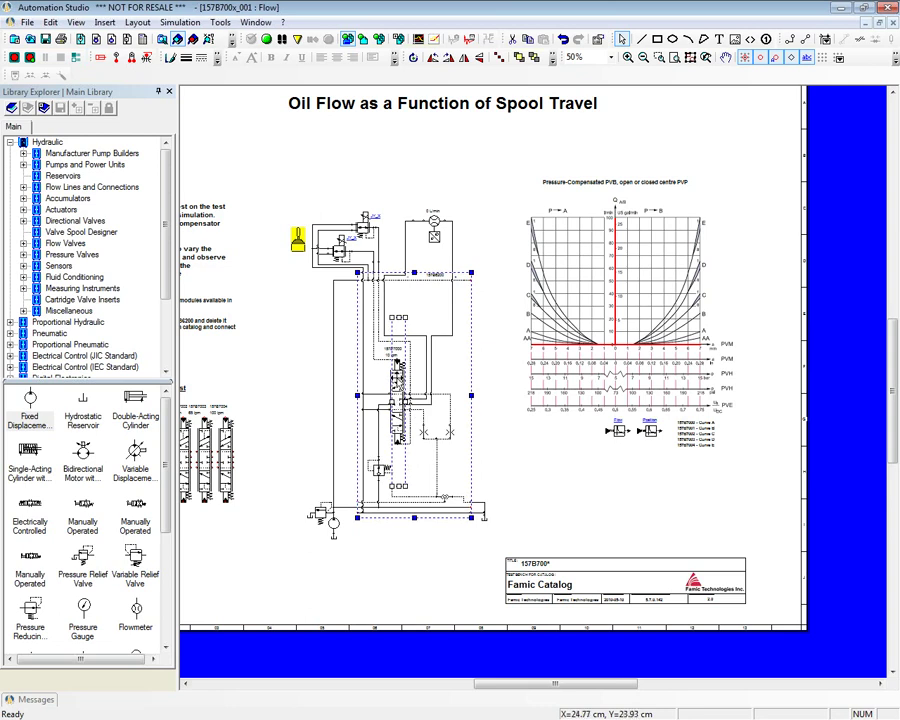
right_click(428, 383)
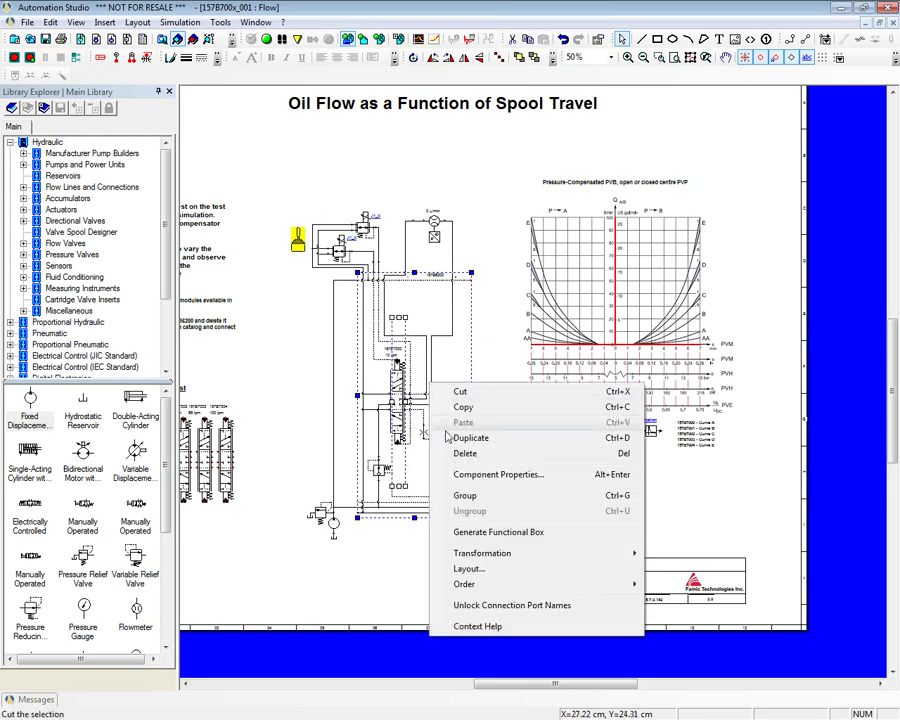
click(456, 490)
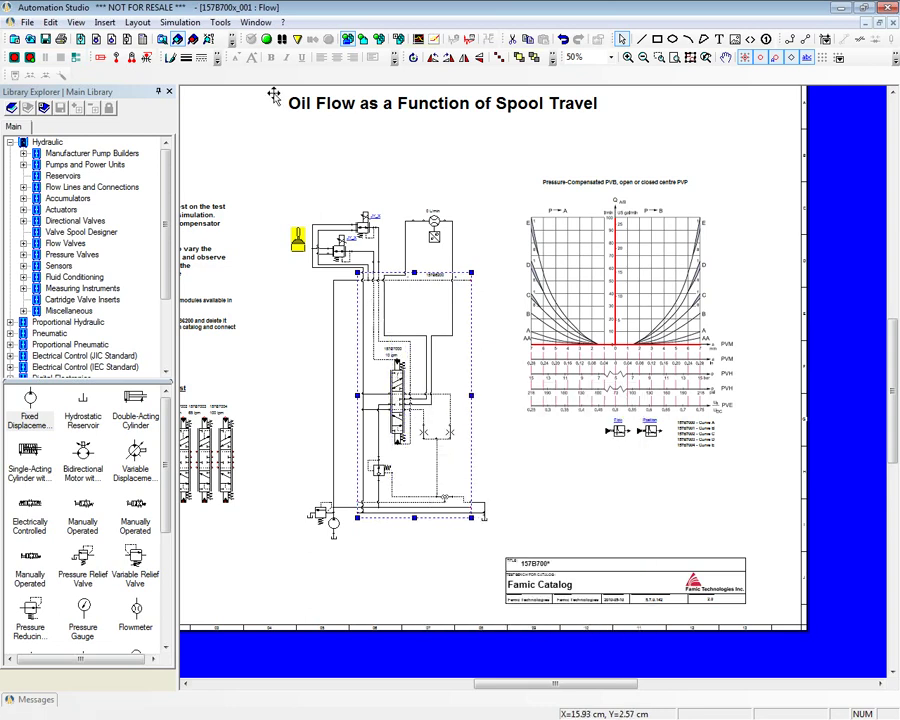
- Add the grouped module and valve to the Demo catalogue's shelves as a product with part number PVG32_Assembly_01
click(141, 38)
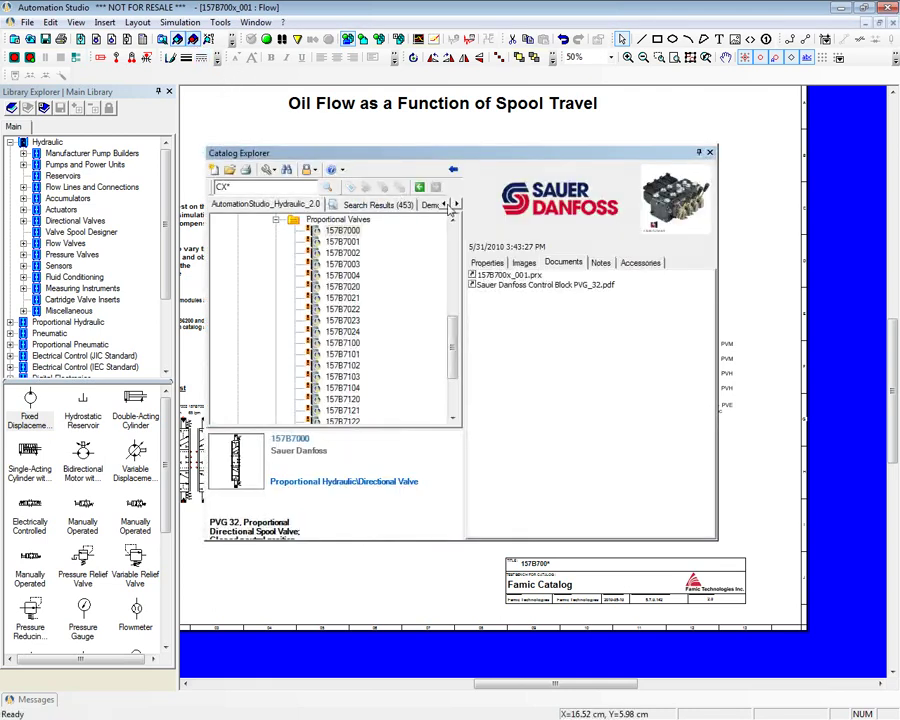
click(322, 204)
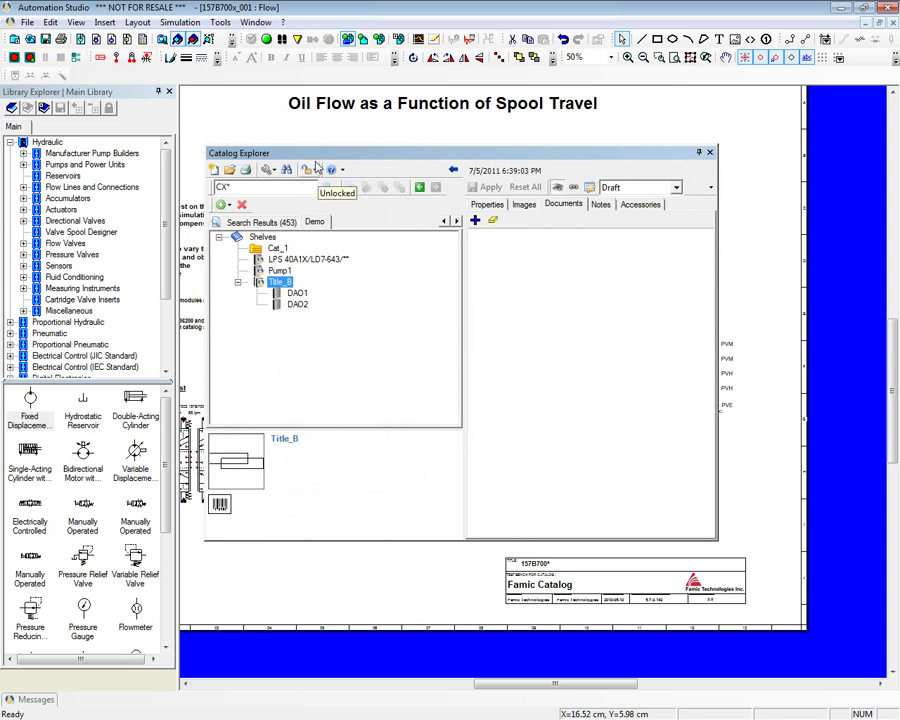
drag(312, 153, 540, 127)
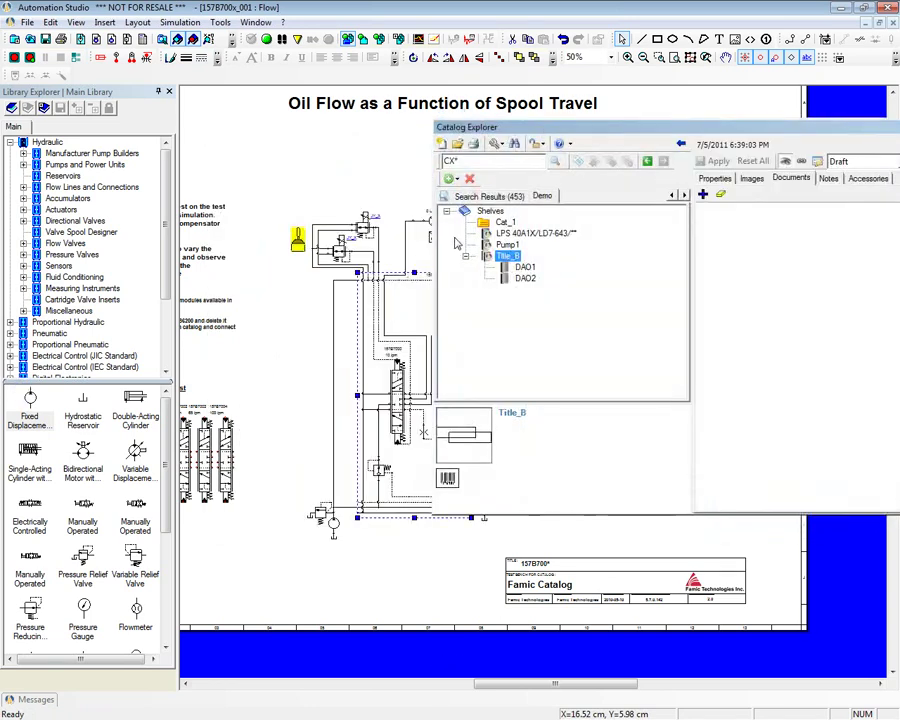
drag(385, 373, 489, 221)
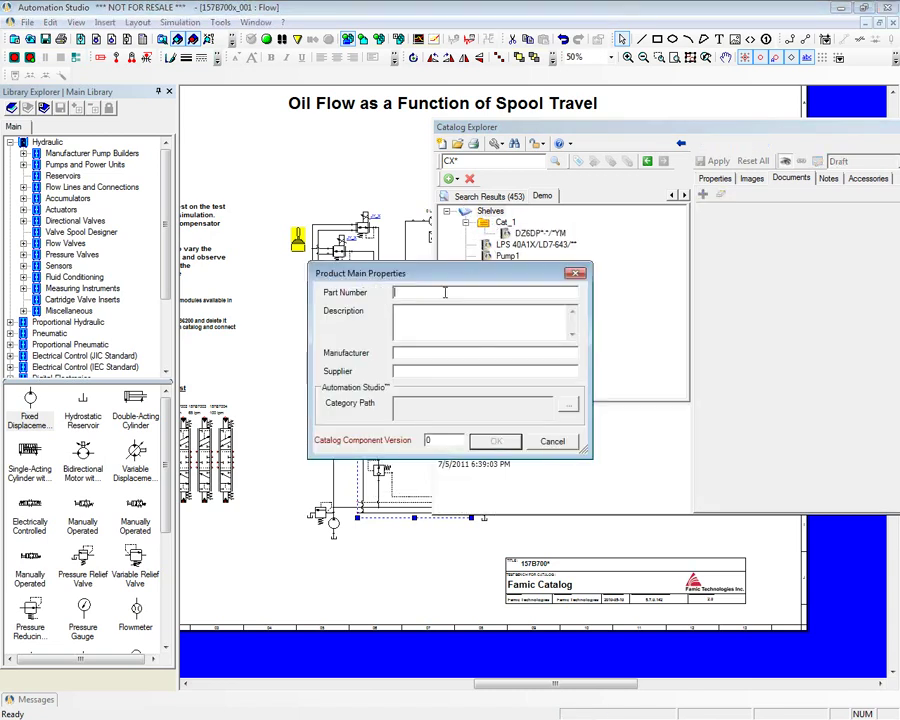
text(PVG32_Assembly_01)
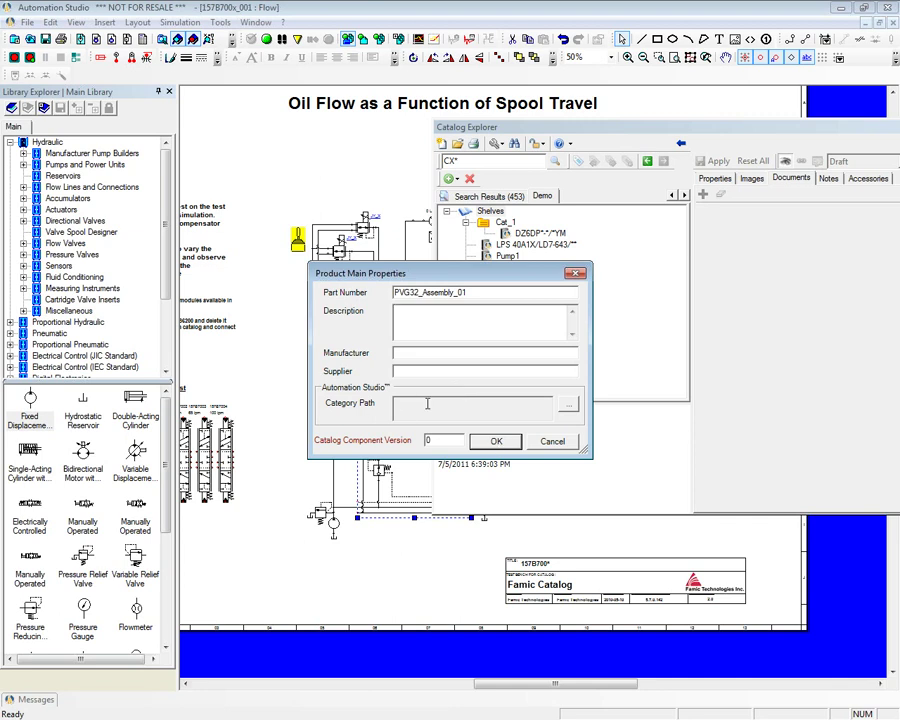
click(493, 441)
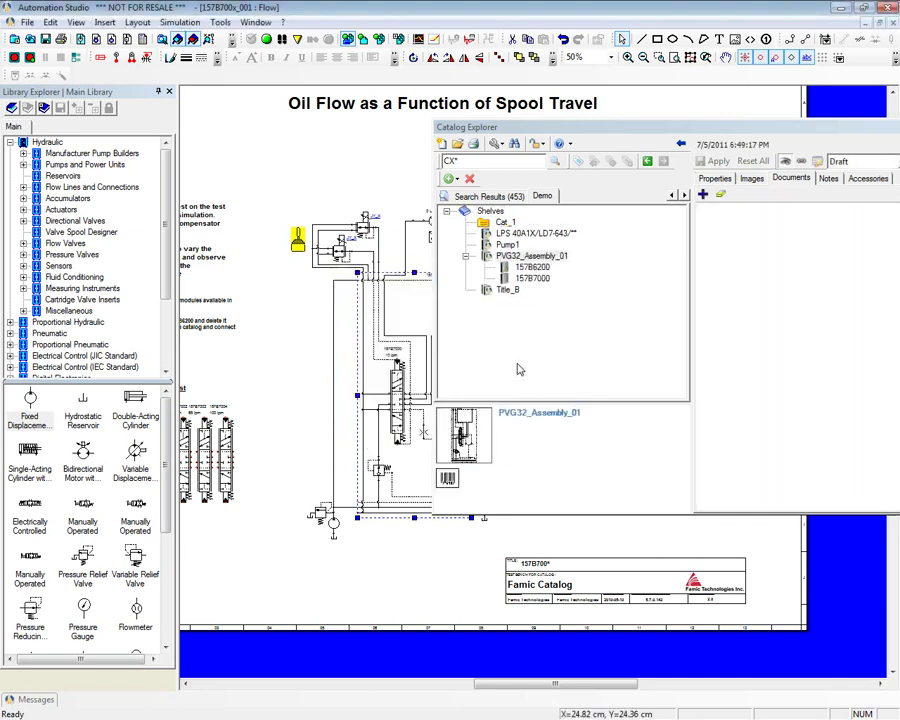
- Collapse PVG32_Assembly_01 in the Demo catalogue and insert the assembly against the existing basic module's right edge
click(466, 257)
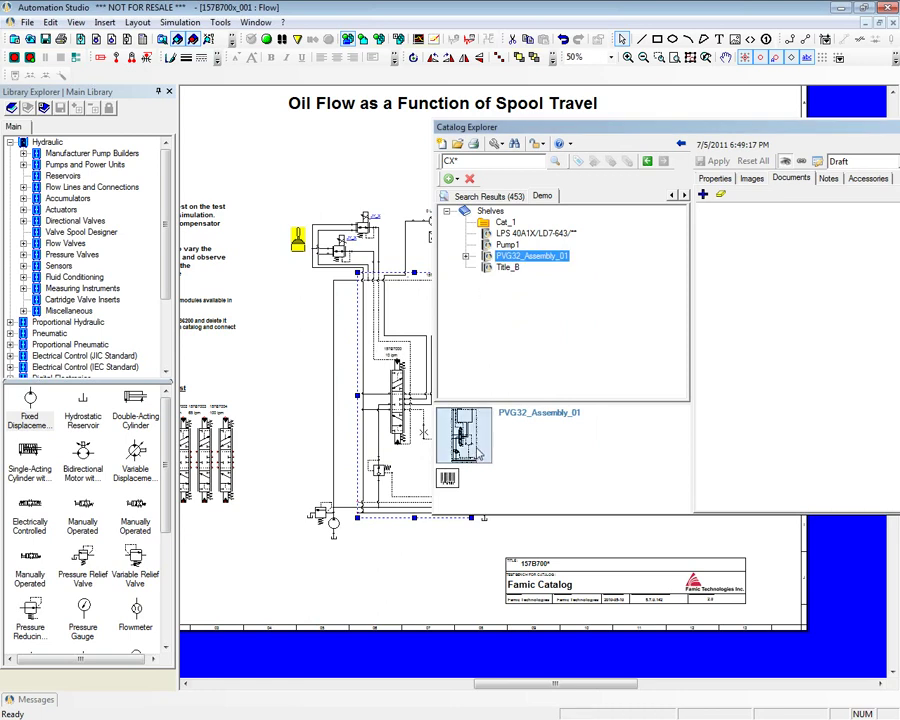
drag(510, 128, 713, 132)
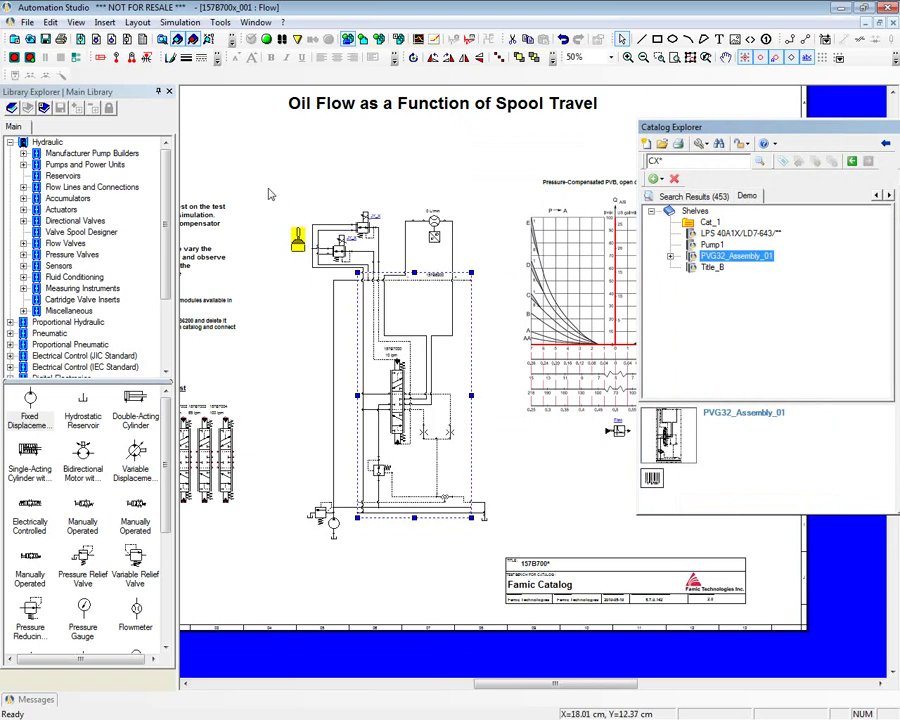
drag(690, 407, 472, 277)
click(470, 538)
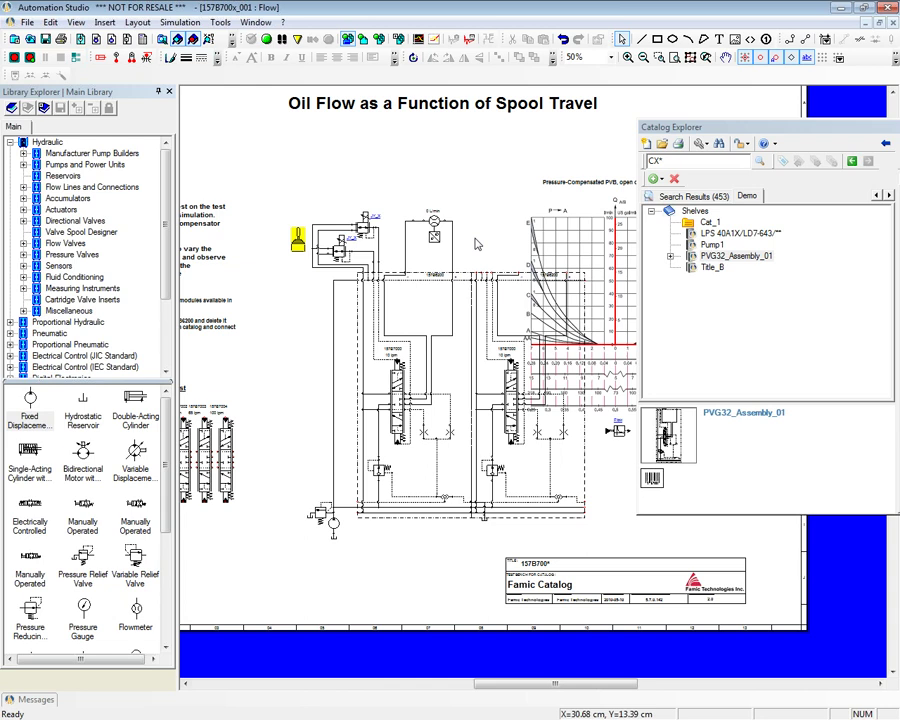
- Browse the SunHydraulics_1.0 catalogue's Check cartridges to the 2 Port, Free Flow Nose to Side category
drag(753, 132, 333, 148)
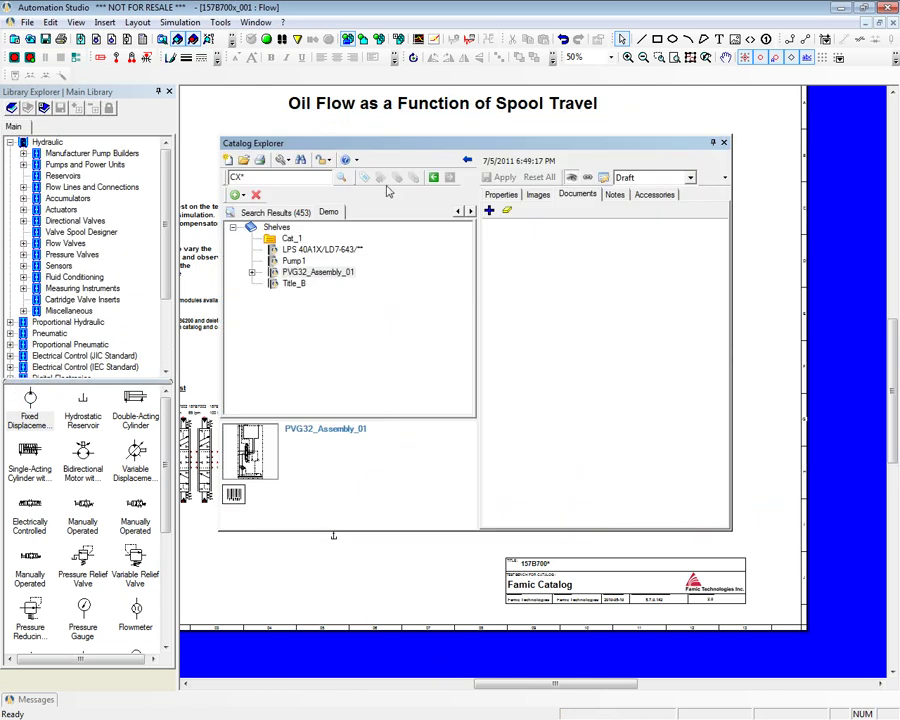
click(459, 212)
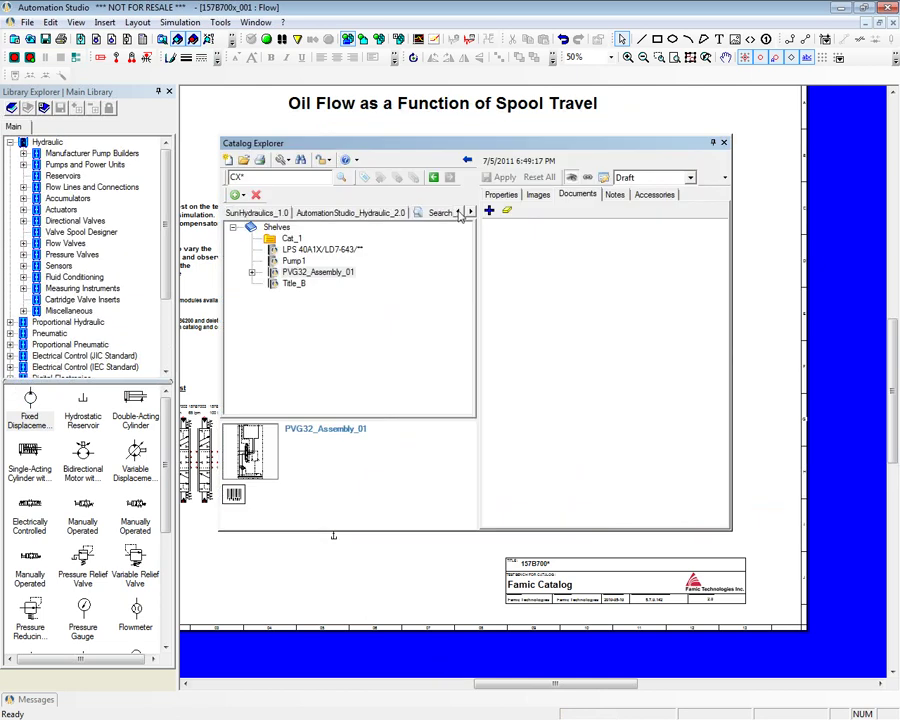
click(459, 212)
click(327, 194)
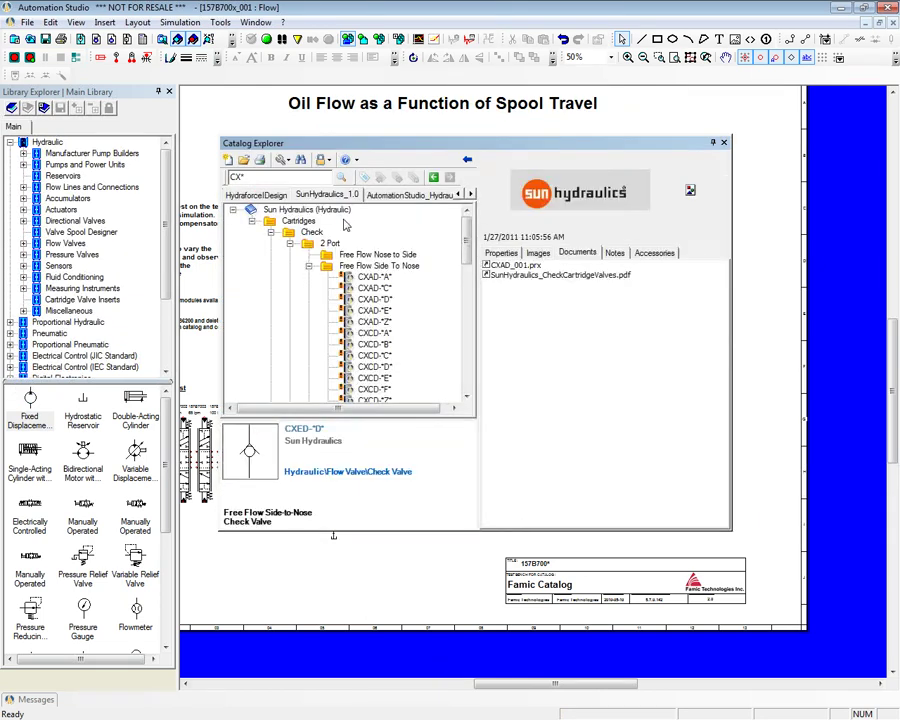
click(309, 265)
click(290, 243)
click(271, 232)
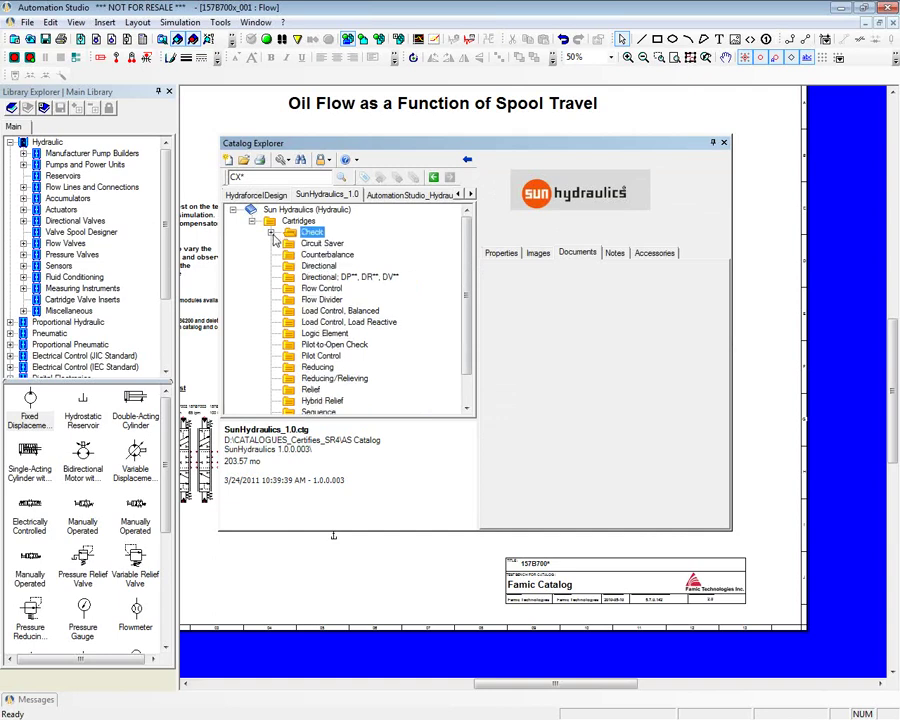
click(270, 232)
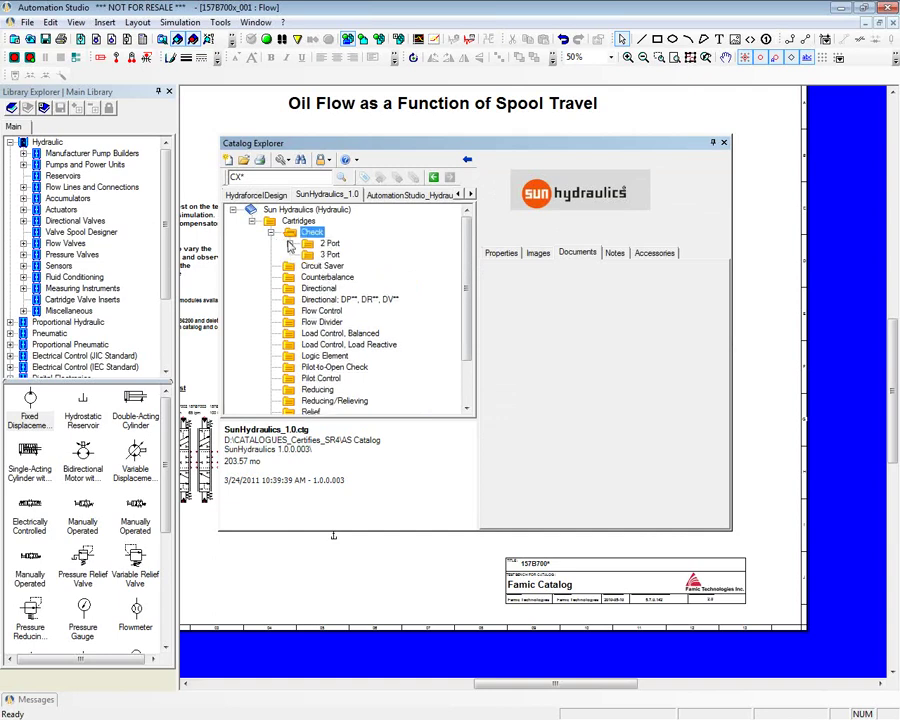
click(289, 243)
double_click(336, 256)
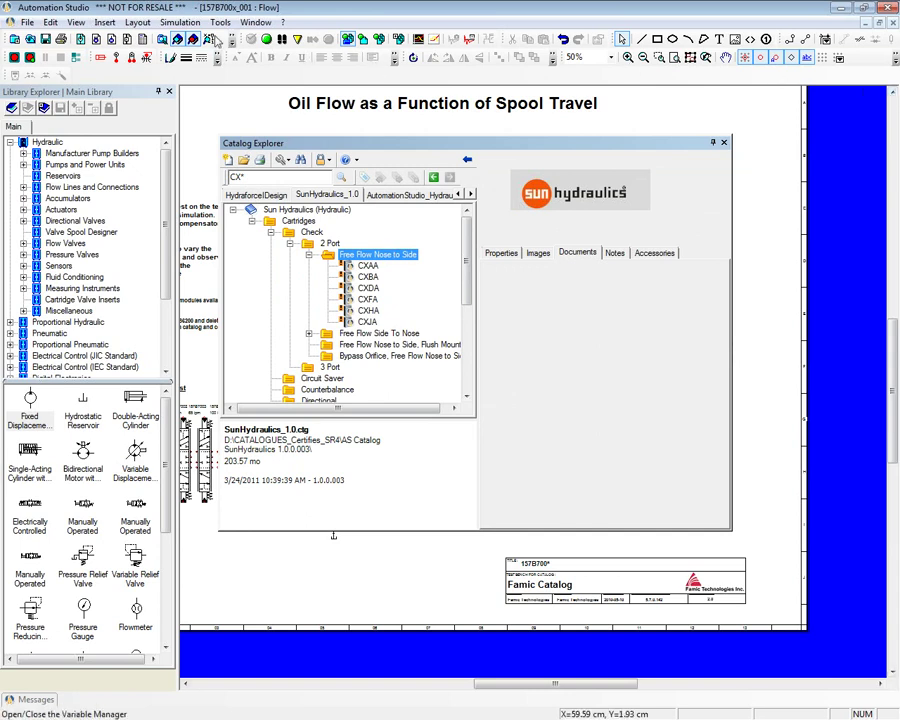
- Open Project1's ANSI_B diagram from the Project Explorer and delete everything on its sheet
click(164, 40)
double_click(822, 118)
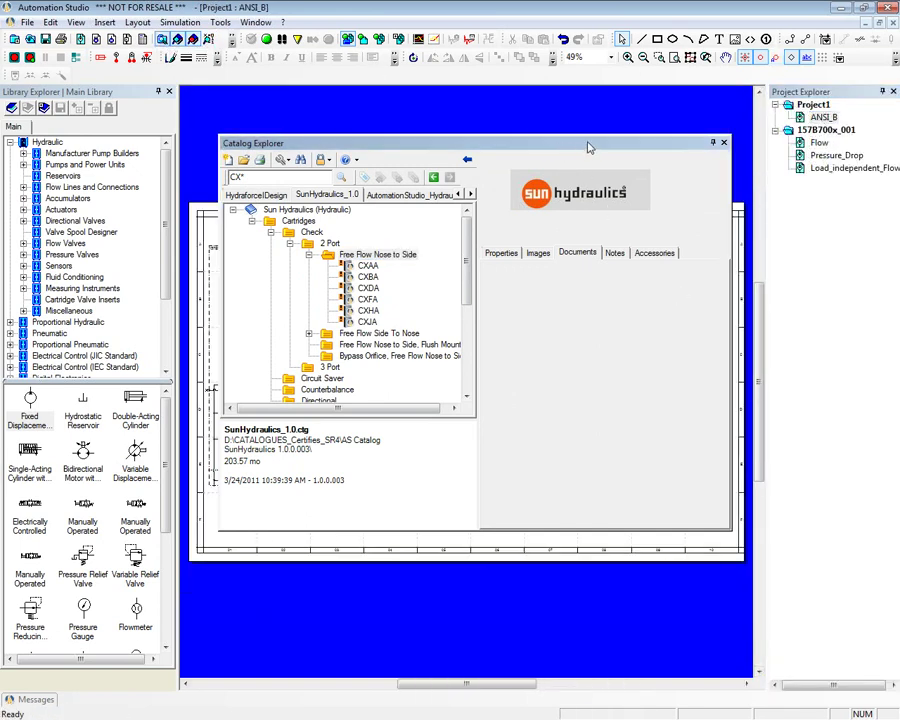
drag(468, 143, 733, 137)
mouse_move(444, 514)
mouse_down()
mouse_move(300, 380)
mouse_move(197, 222)
mouse_up()
key(Delete)
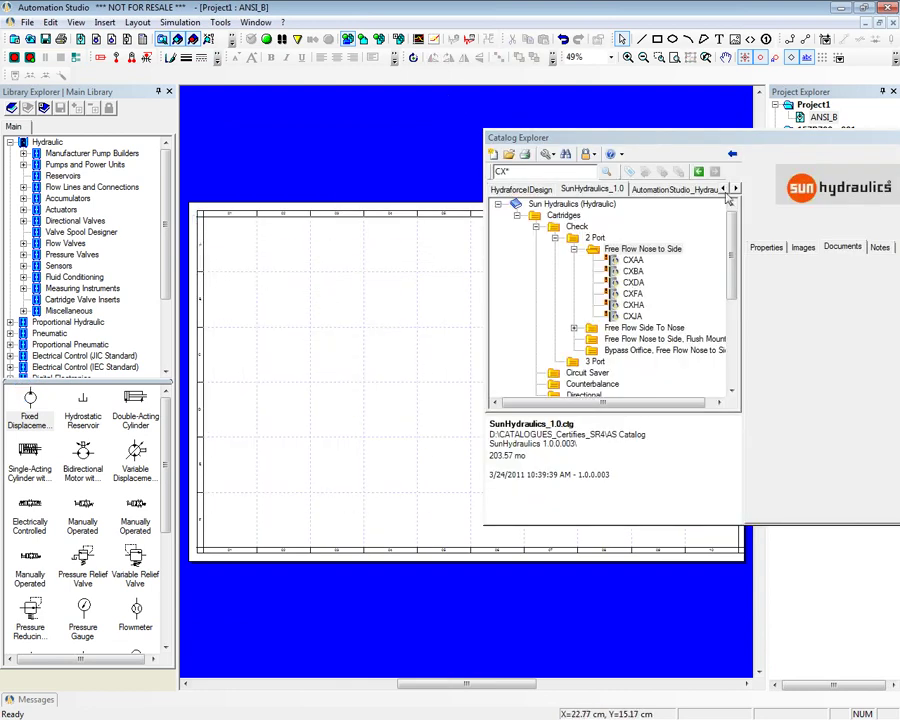
- Insert two CXAA check valves from the SunHydraulics_1.0 catalogue onto the empty sheet
drag(600, 137, 510, 147)
click(540, 273)
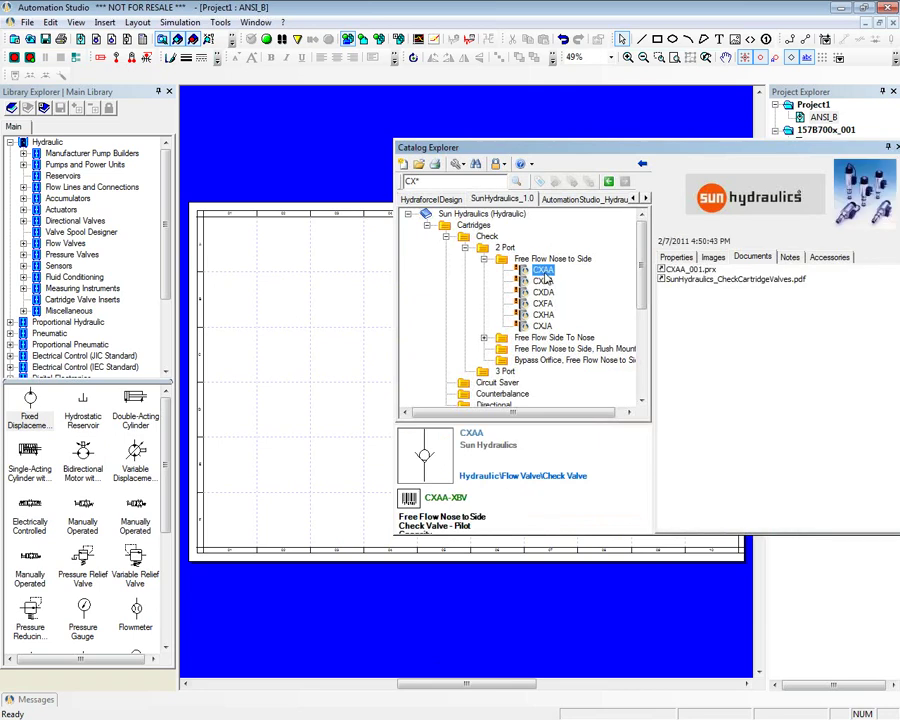
mouse_move(543, 272)
mouse_down()
mouse_move(311, 317)
mouse_move(352, 286)
mouse_move(314, 291)
mouse_up()
drag(426, 450, 298, 330)
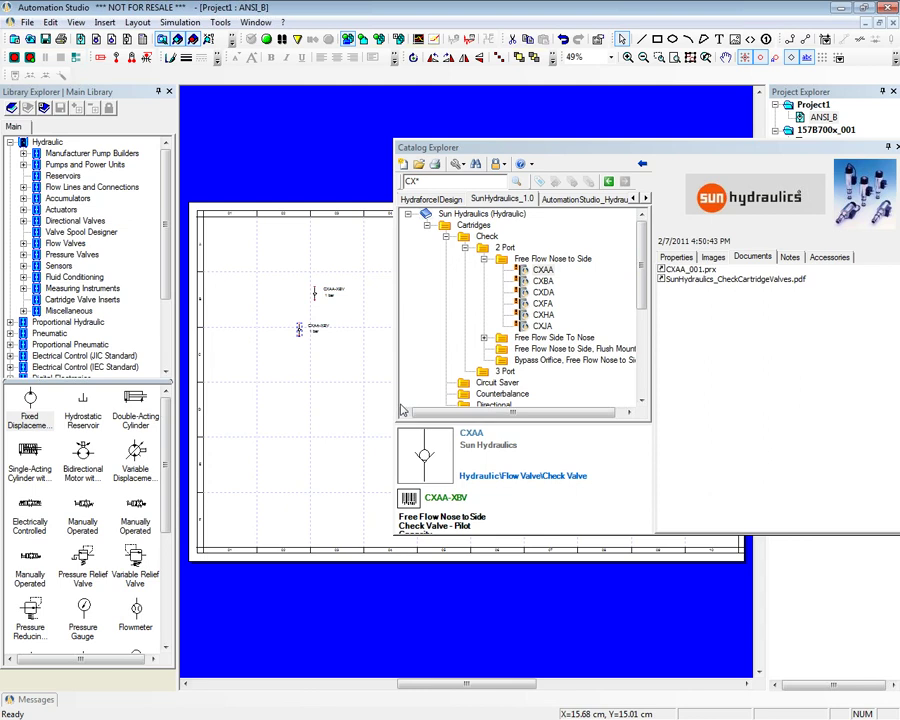
- Set the CXAA's cracking pressure to 0.07 bar in its specific part number options and insert this variant below the other valves
double_click(409, 503)
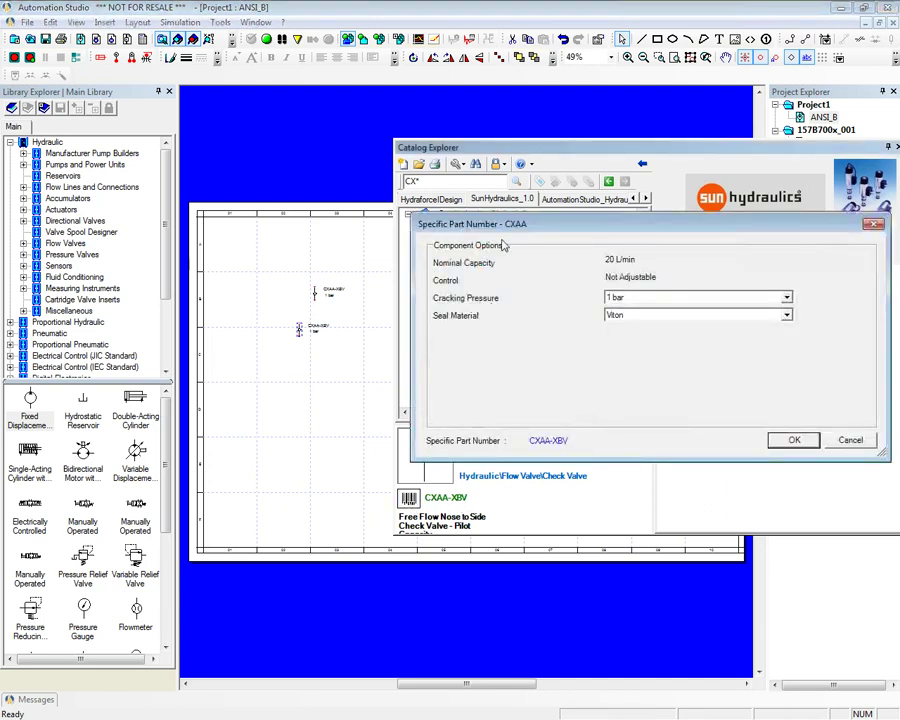
drag(517, 219, 382, 209)
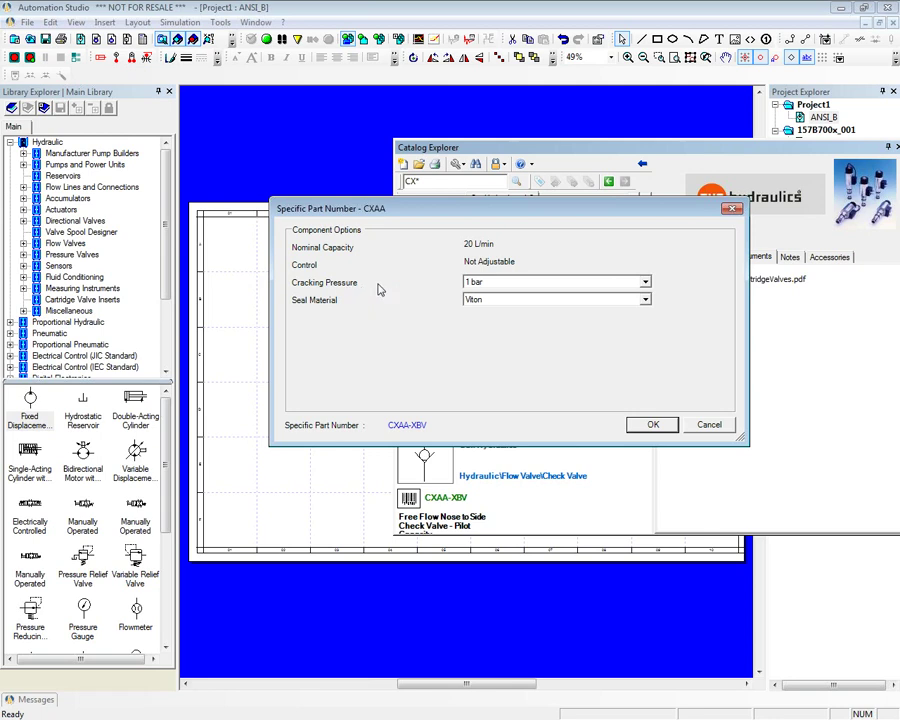
click(510, 287)
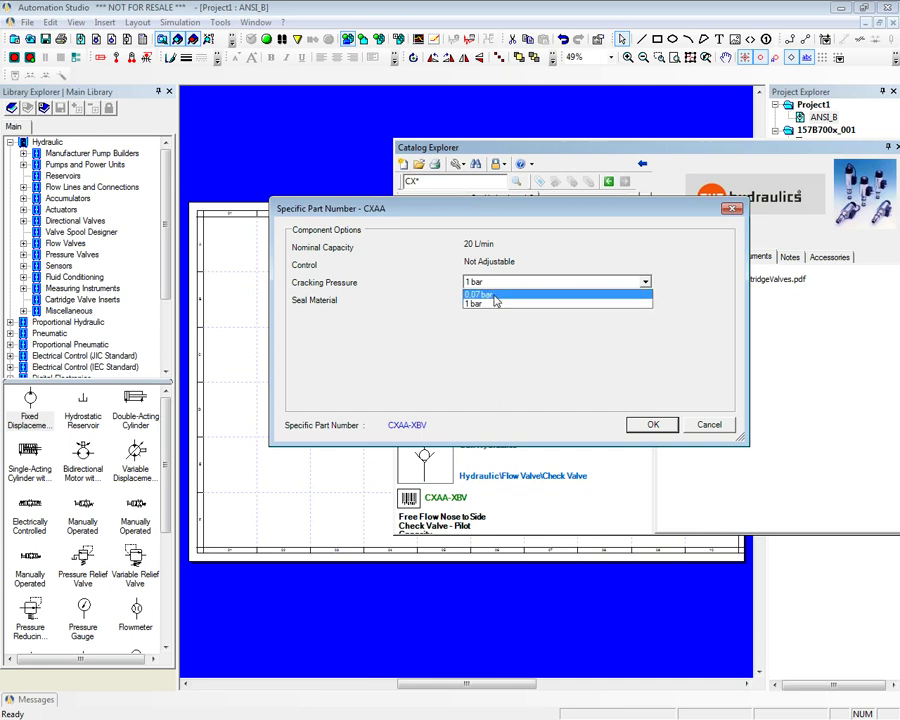
click(487, 303)
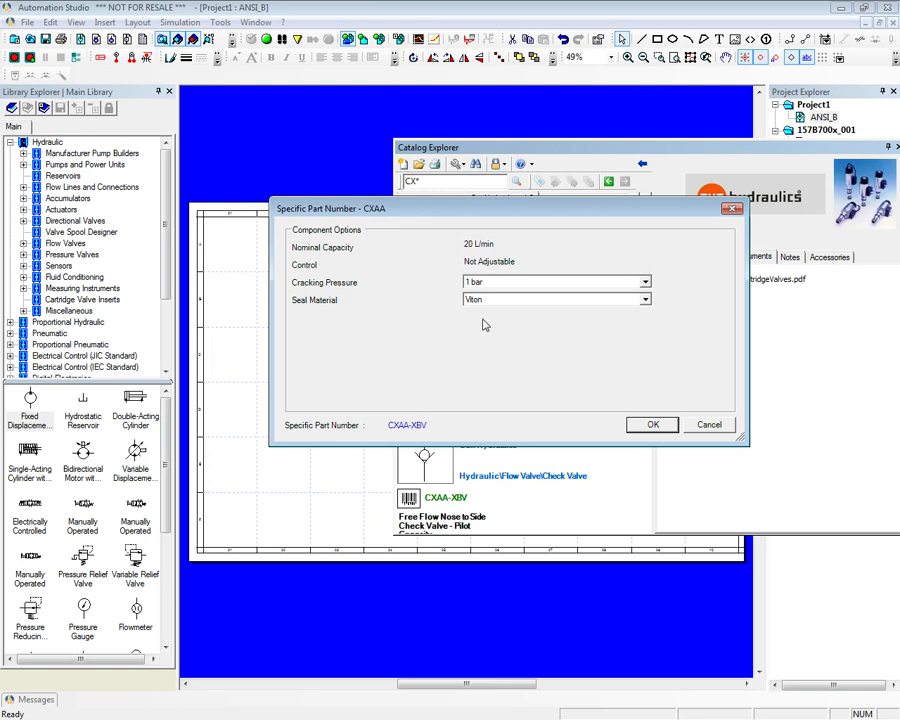
click(485, 284)
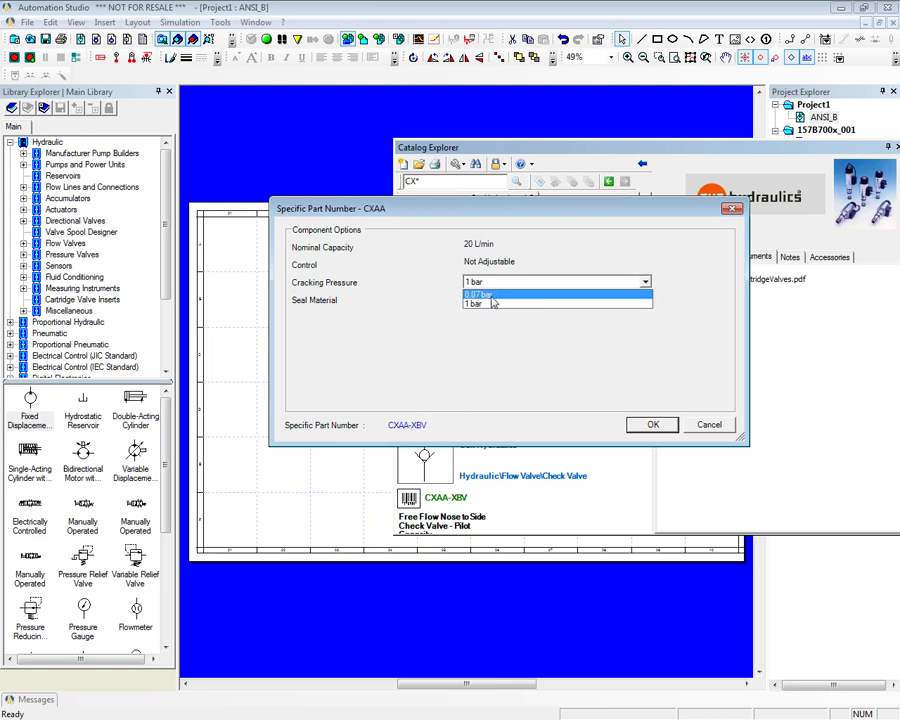
click(490, 296)
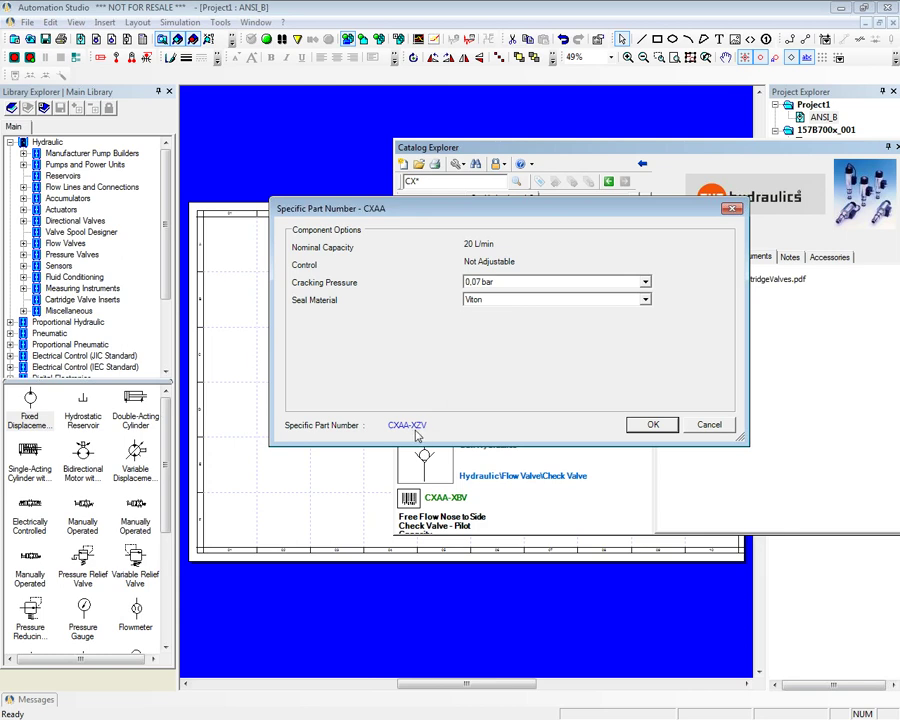
click(652, 425)
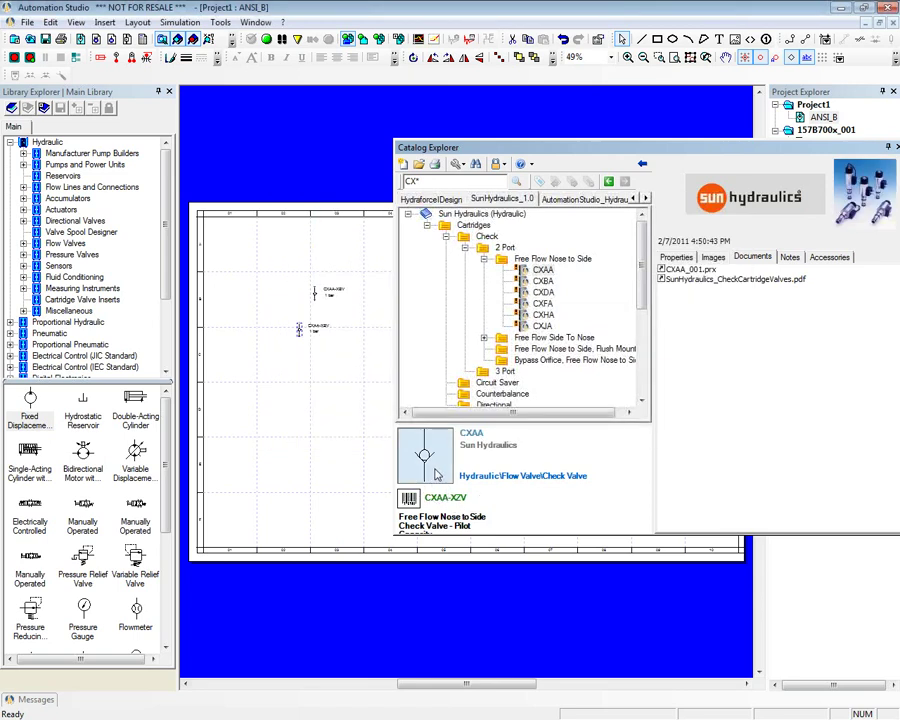
drag(432, 468, 284, 402)
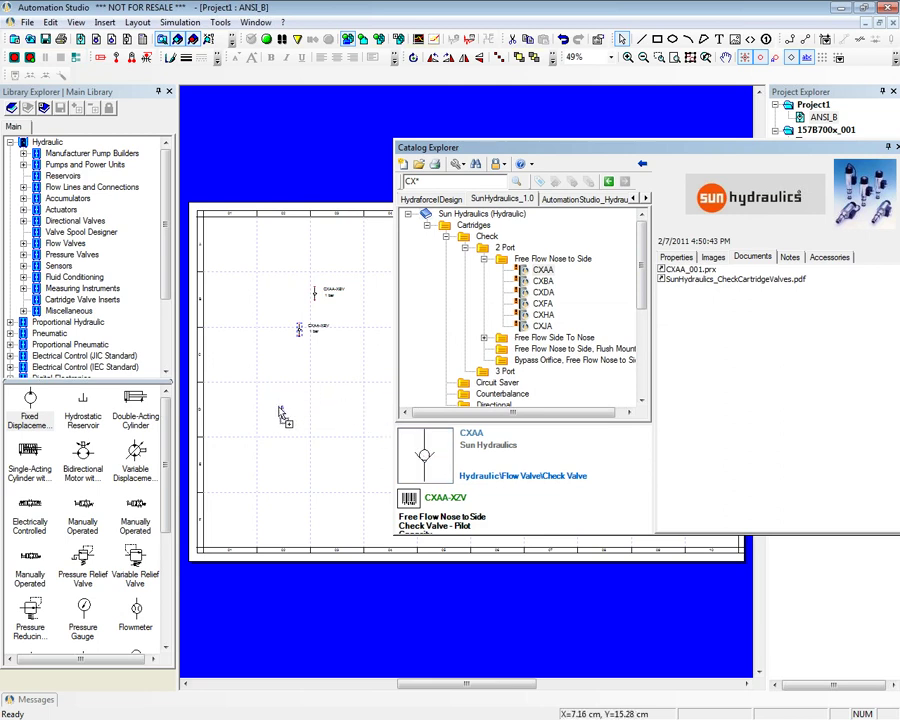
- Delete the two CXAA-XBV valves from the sheet and move the CXAA-XZV valve slightly upward
drag(267, 246, 345, 342)
key(ctrl+z)
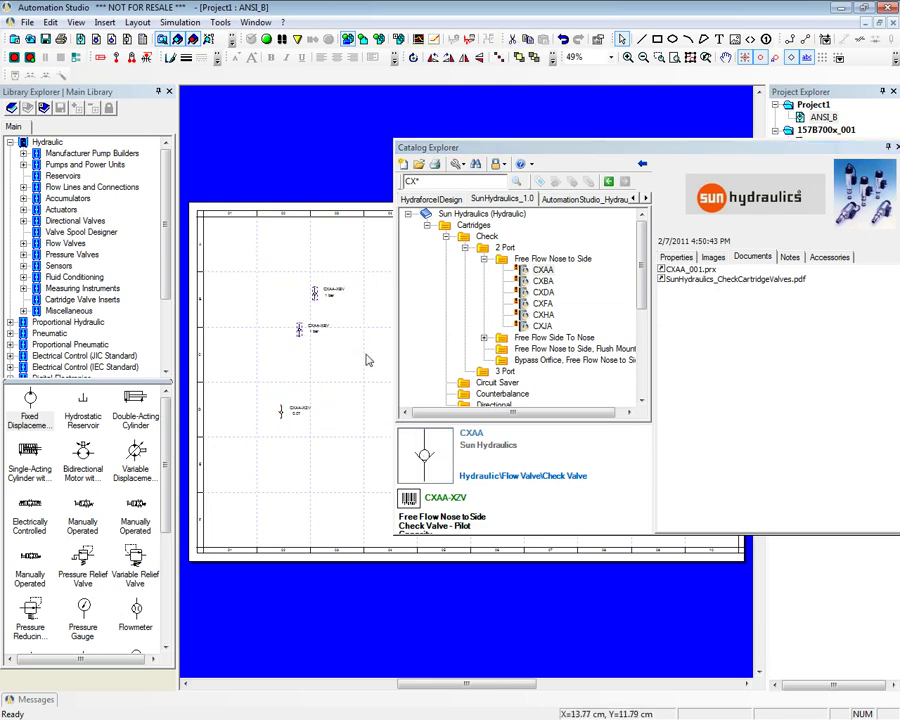
key(ctrl+z)
drag(283, 418, 275, 365)
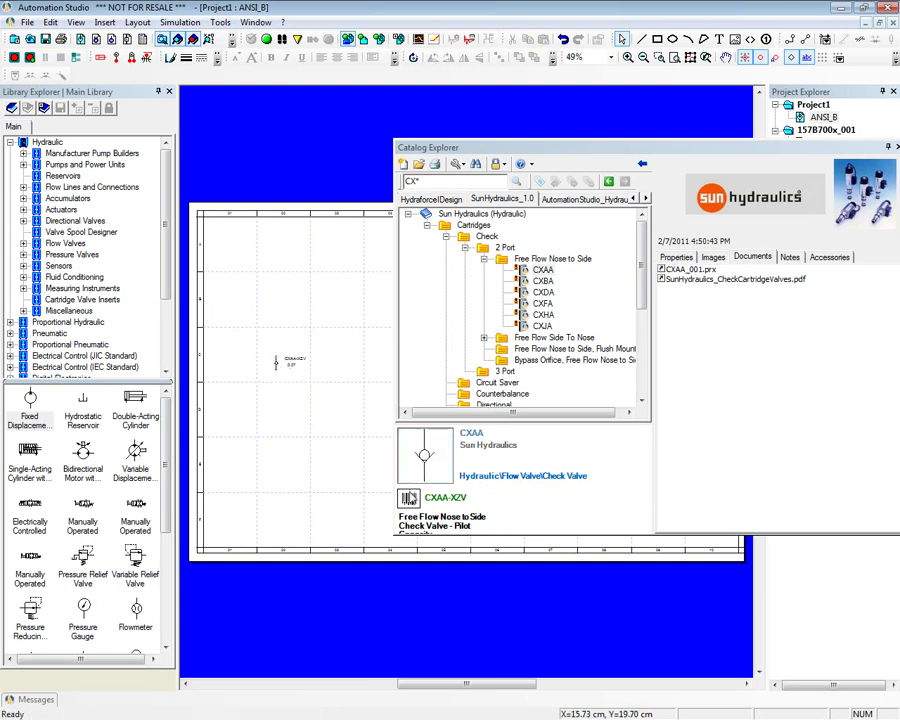
- Set the CXAA's cracking pressure back to 1 bar and insert a CXAA-XBV valve directly below the CXAA-XZV
double_click(288, 360)
click(626, 300)
click(625, 314)
click(794, 440)
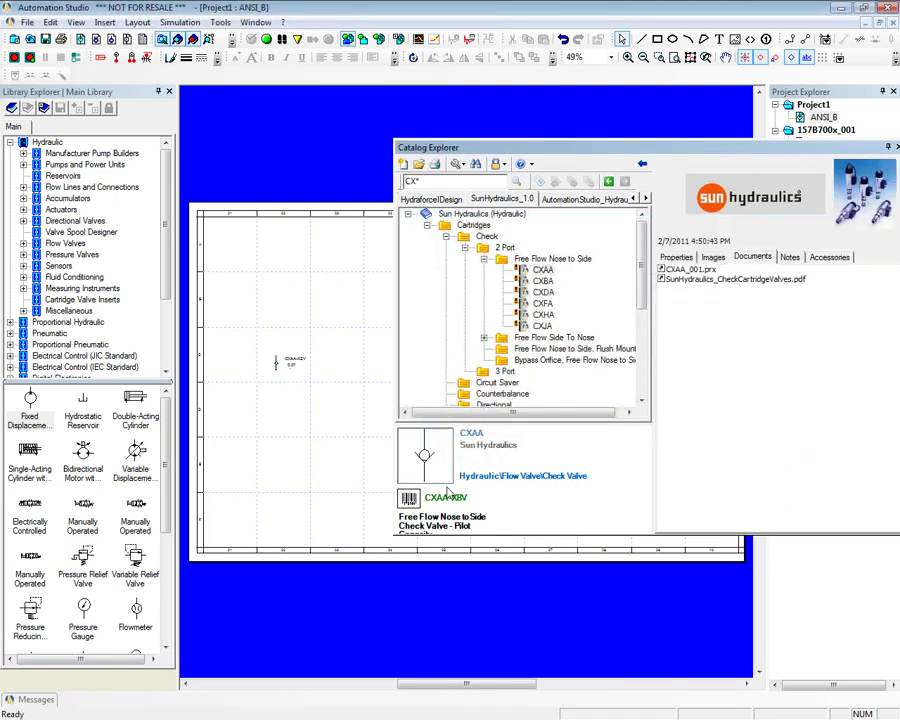
click(277, 391)
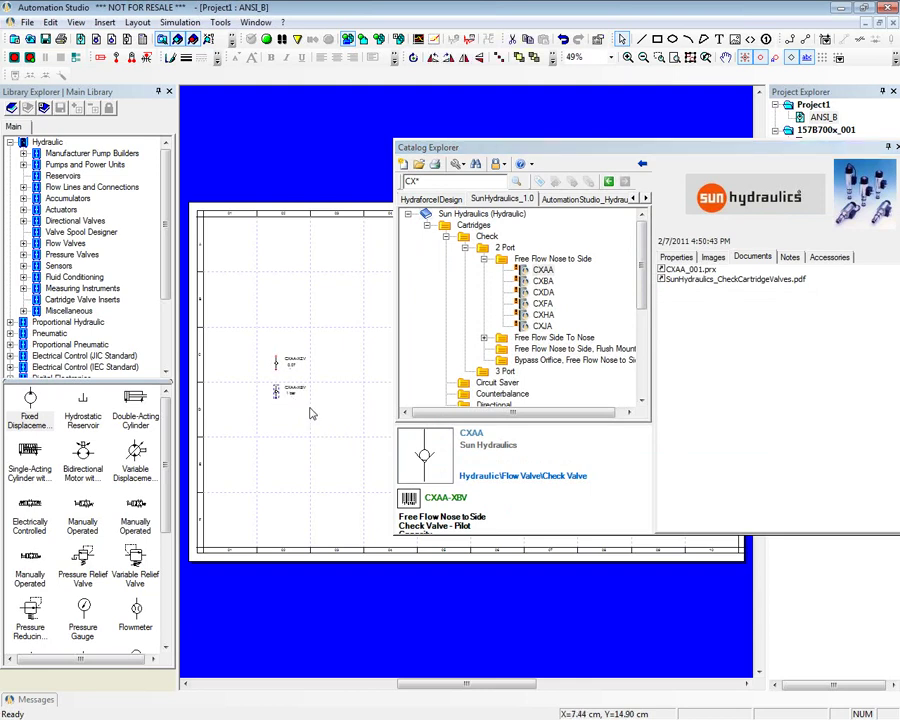
- Close the Catalog Explorer and examine the technical data of the CXAA-XZV valve on the sheet
drag(838, 150, 805, 149)
click(864, 146)
scroll(267, 396, up, 4)
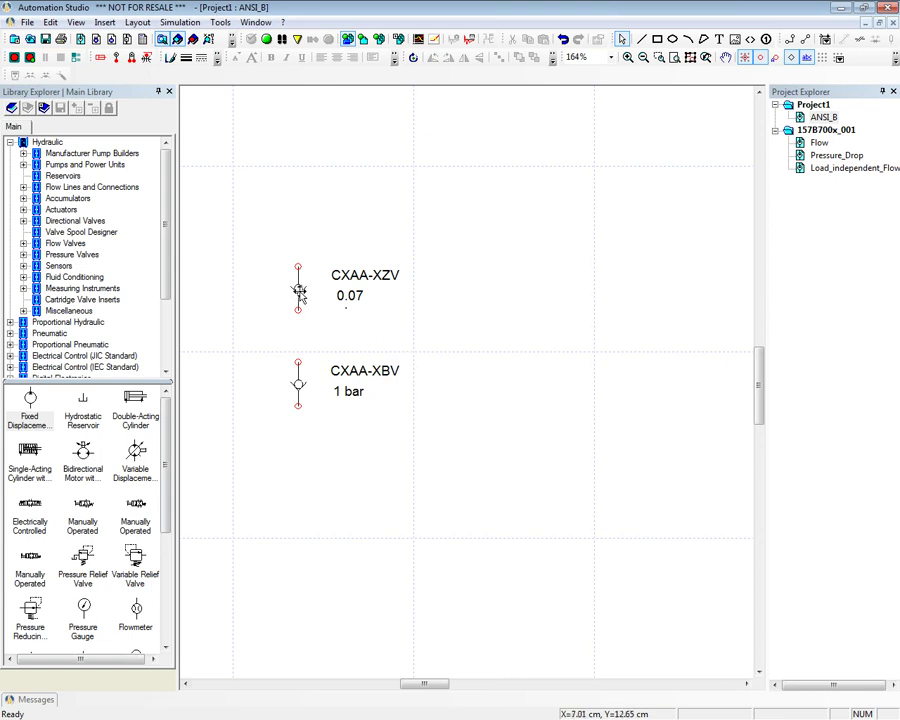
double_click(299, 292)
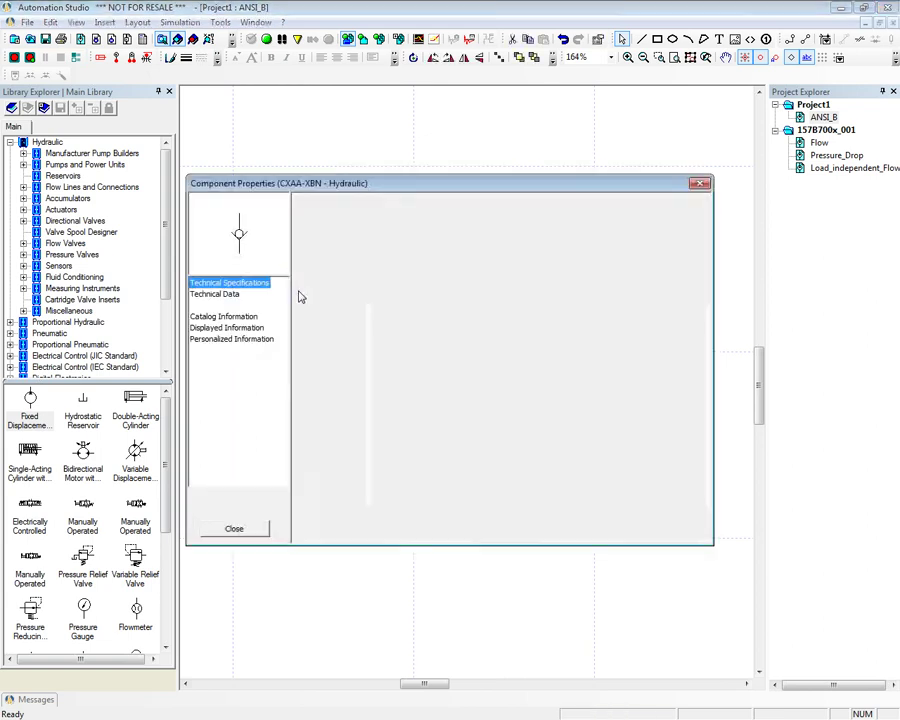
click(230, 298)
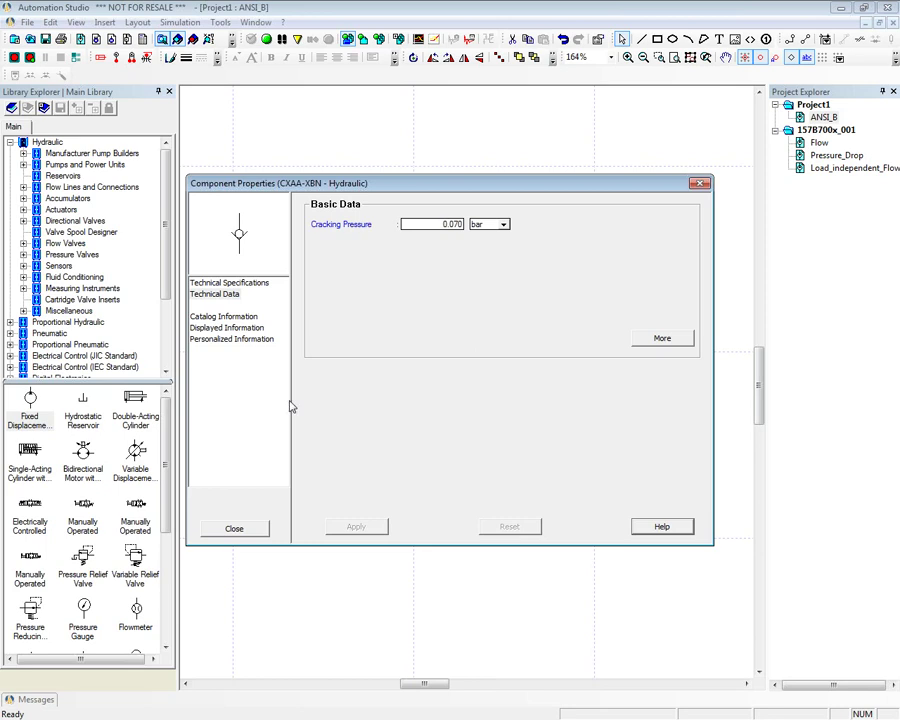
click(250, 528)
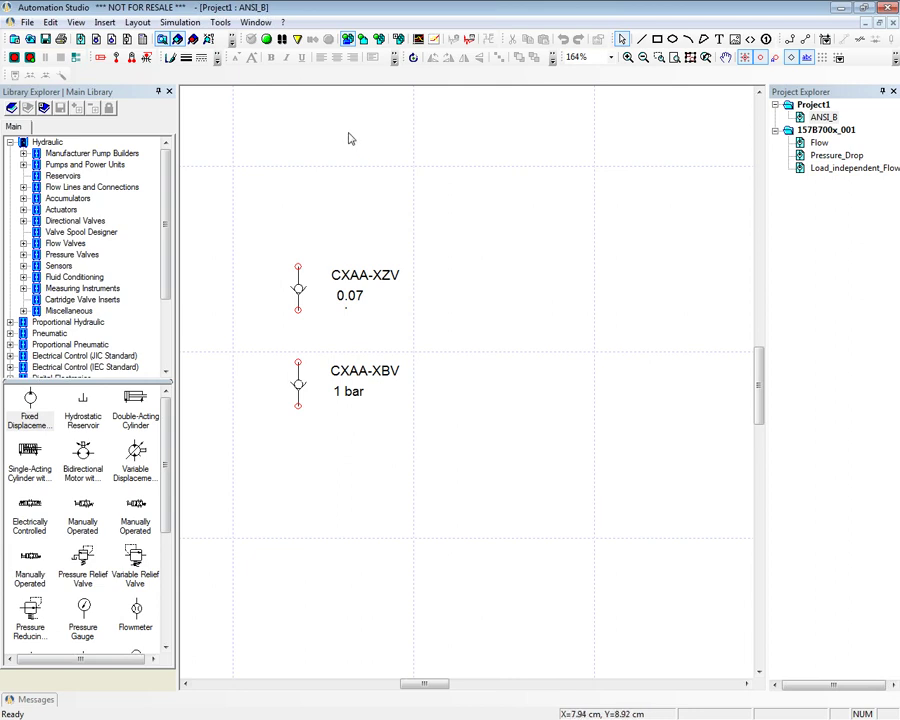
- Reopen the Catalog Explorer and view the properties of CXDC-"A" under 3 Port, Free Flow Nose to Side, Port 3 Blocked
click(146, 38)
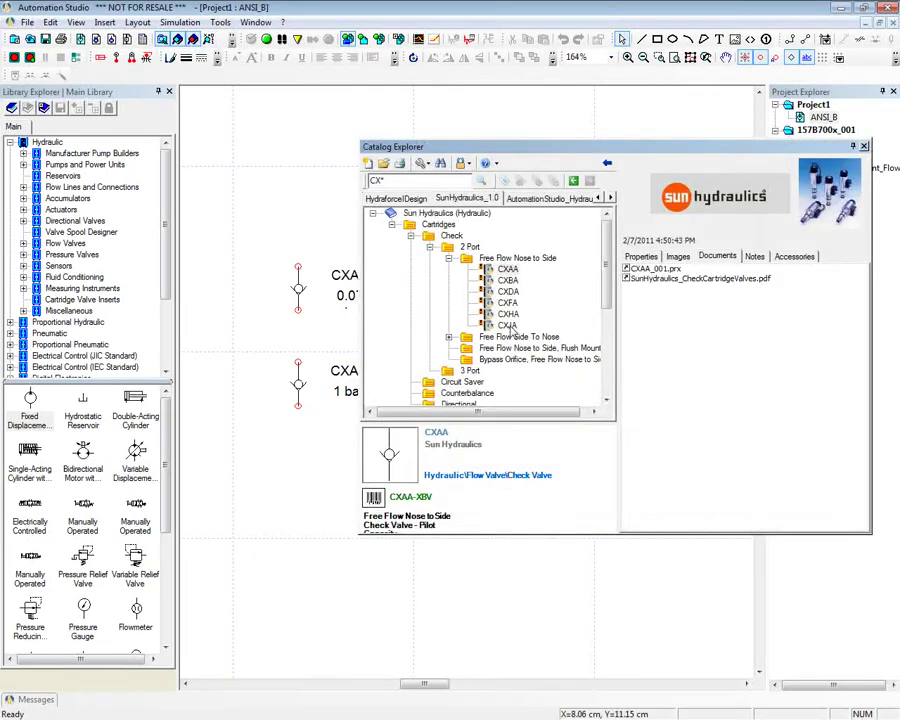
double_click(466, 370)
double_click(491, 372)
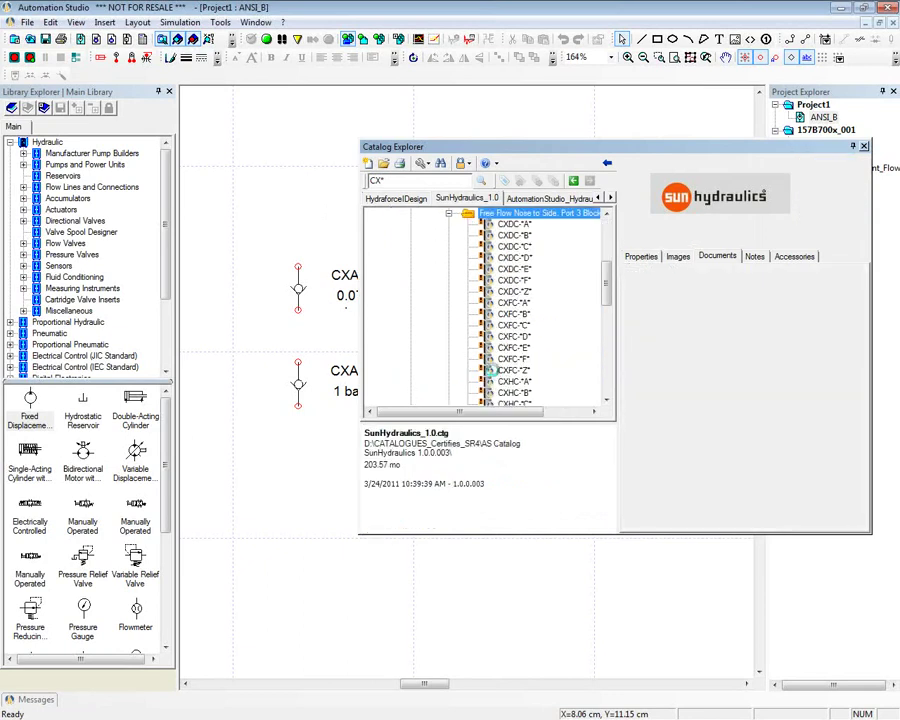
click(515, 224)
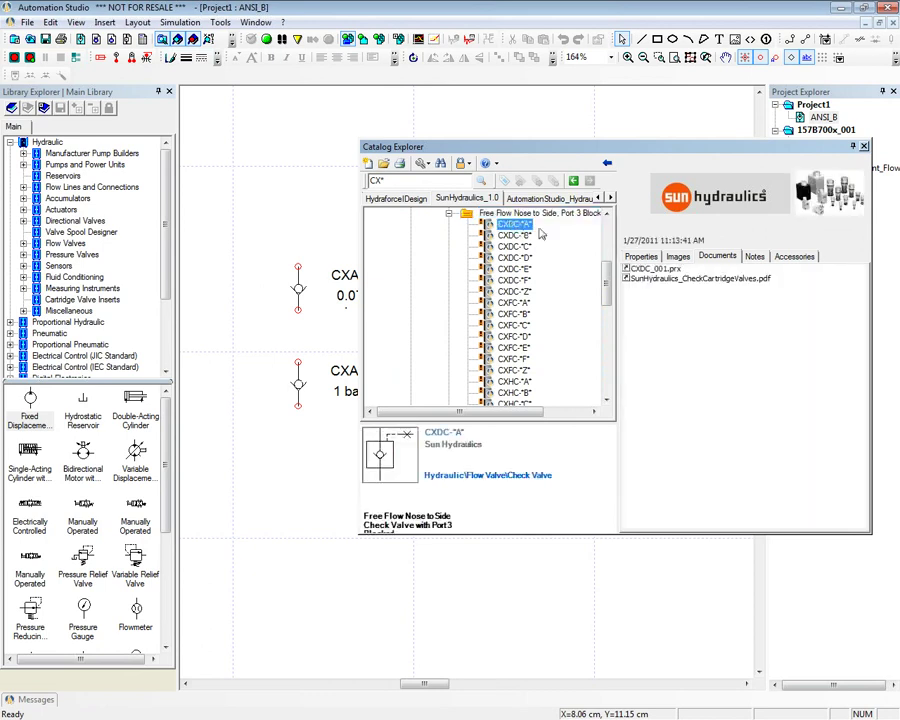
click(668, 258)
click(641, 257)
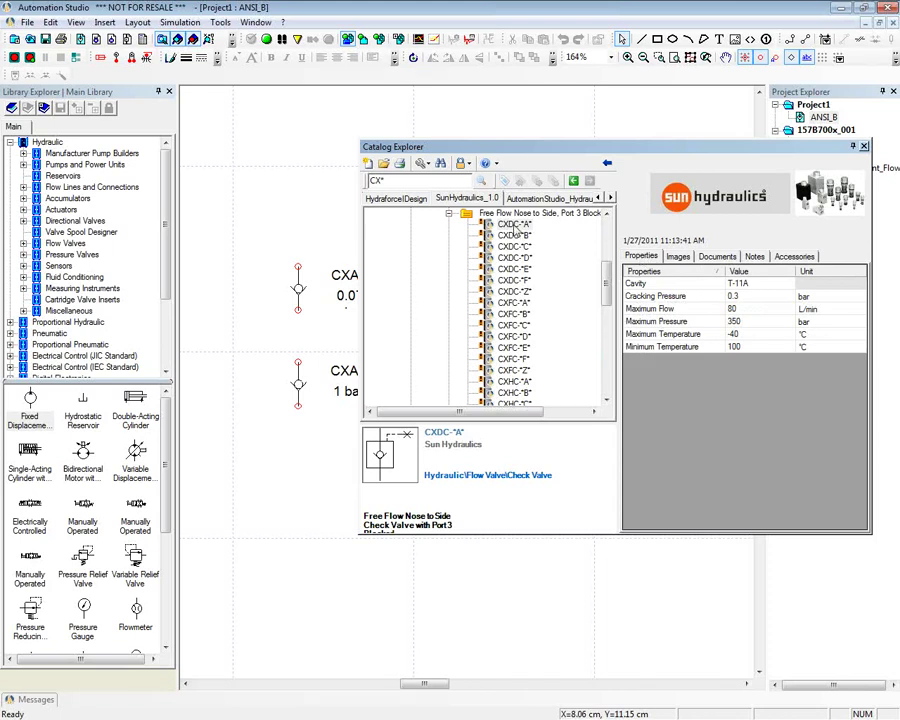
- Compare the properties of the next CXDC variants and insert CXDC-"E" below the two CXAA valves
click(516, 237)
click(519, 247)
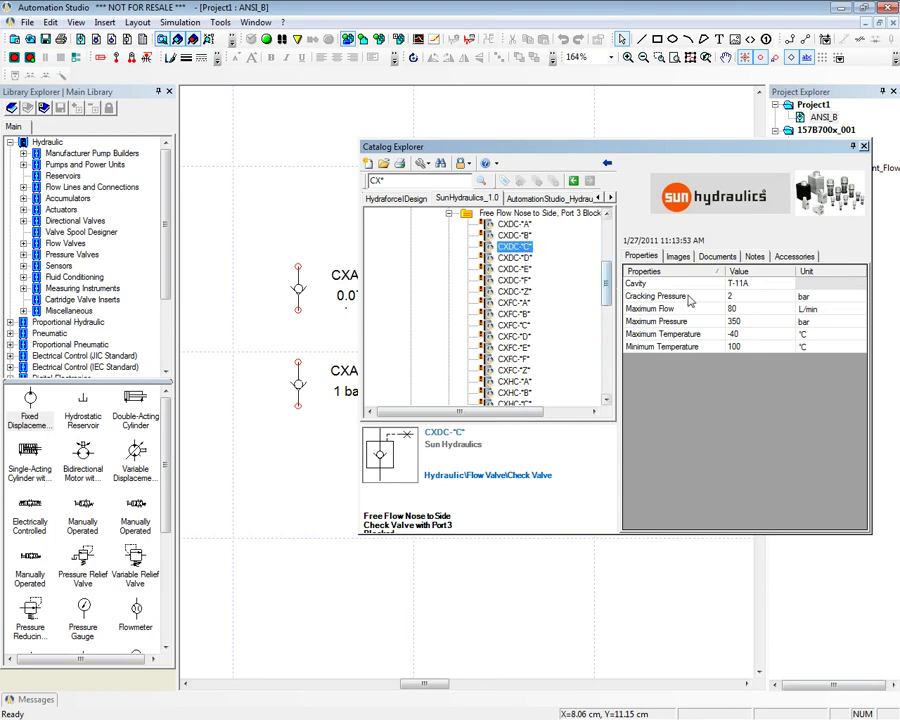
key(Down)
key(Down)
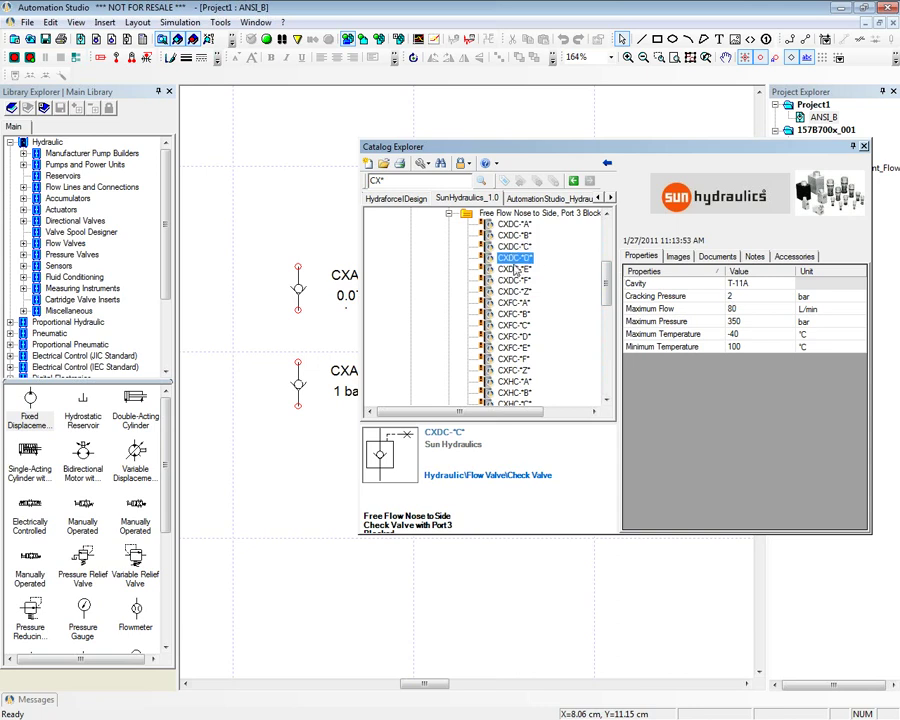
mouse_move(389, 441)
mouse_down()
mouse_move(250, 500)
mouse_move(262, 507)
mouse_up()
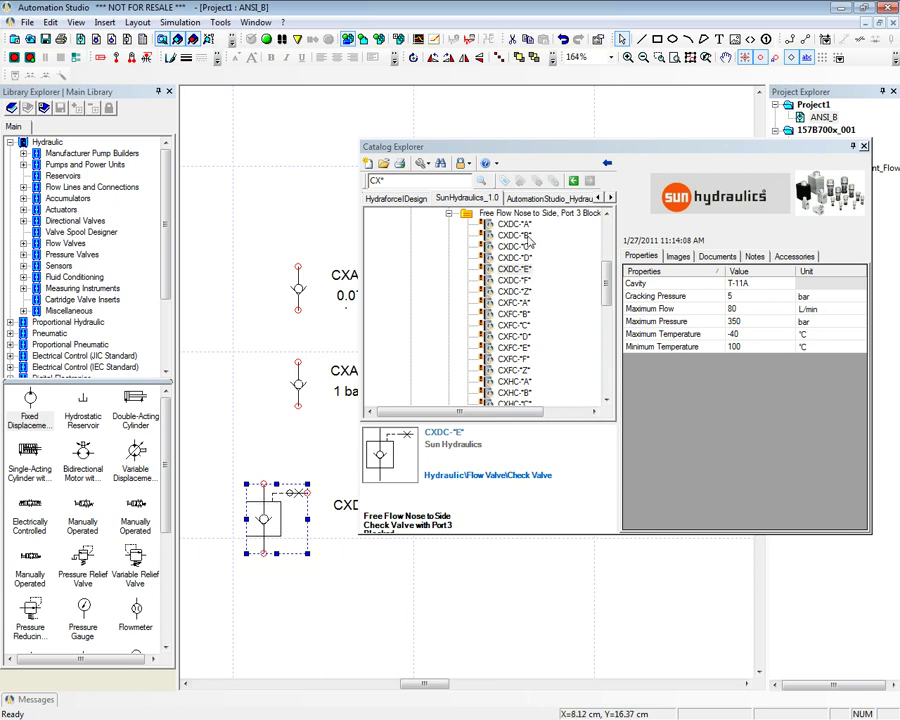
- Return to the 2 Port check valves in the catalogue and display the CXAA's properties
scroll(530, 250, up, 5)
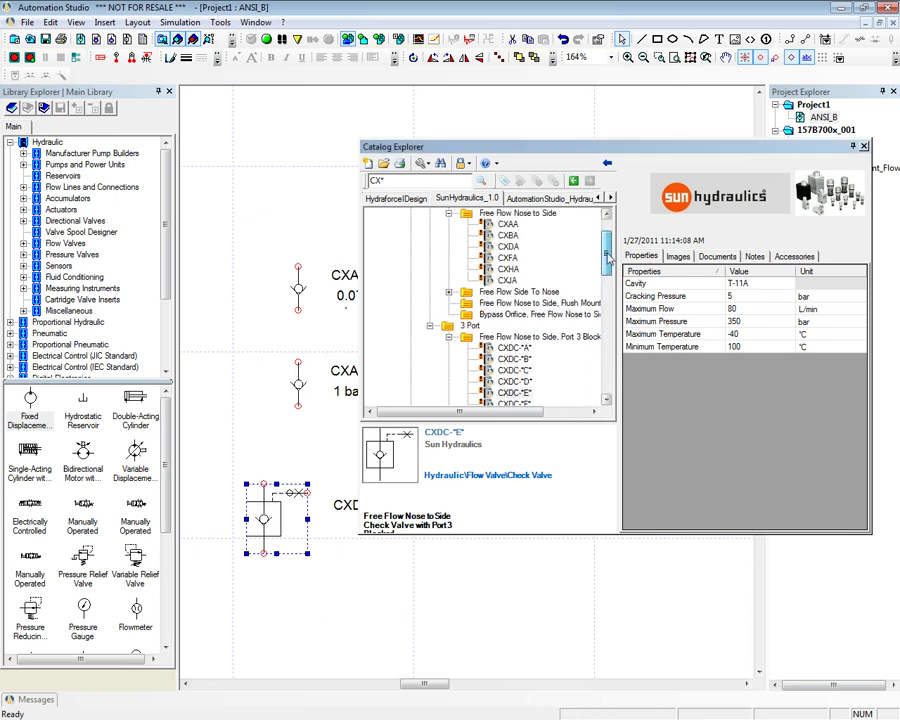
click(508, 258)
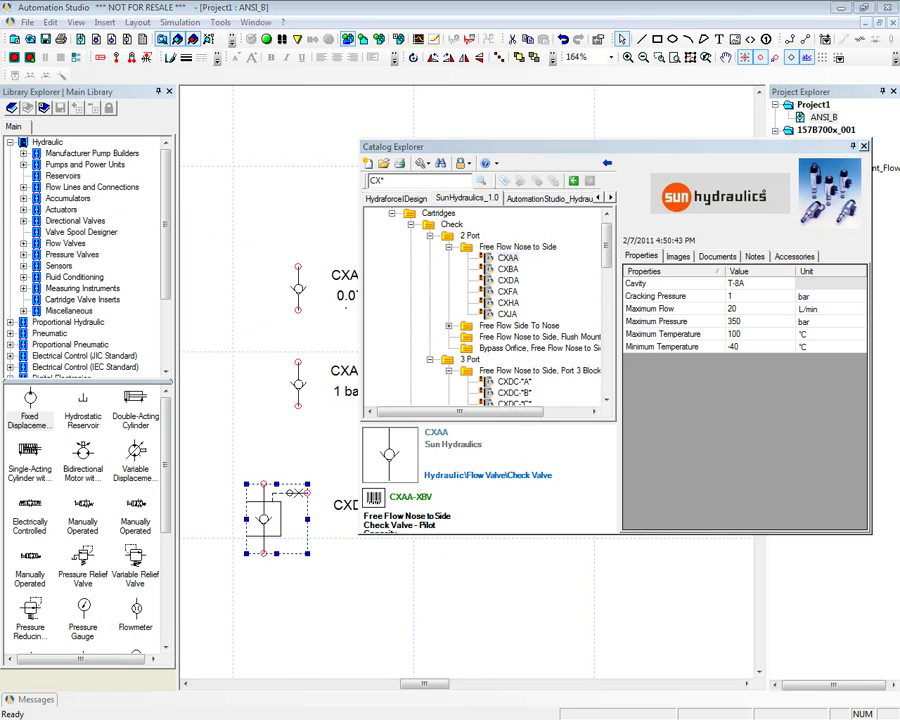
- Switch to HydraForce i-Design in full-screen size, fit the Manifold Project1 page in view, and place the Library beside it
drag(899, 80, 449, 80)
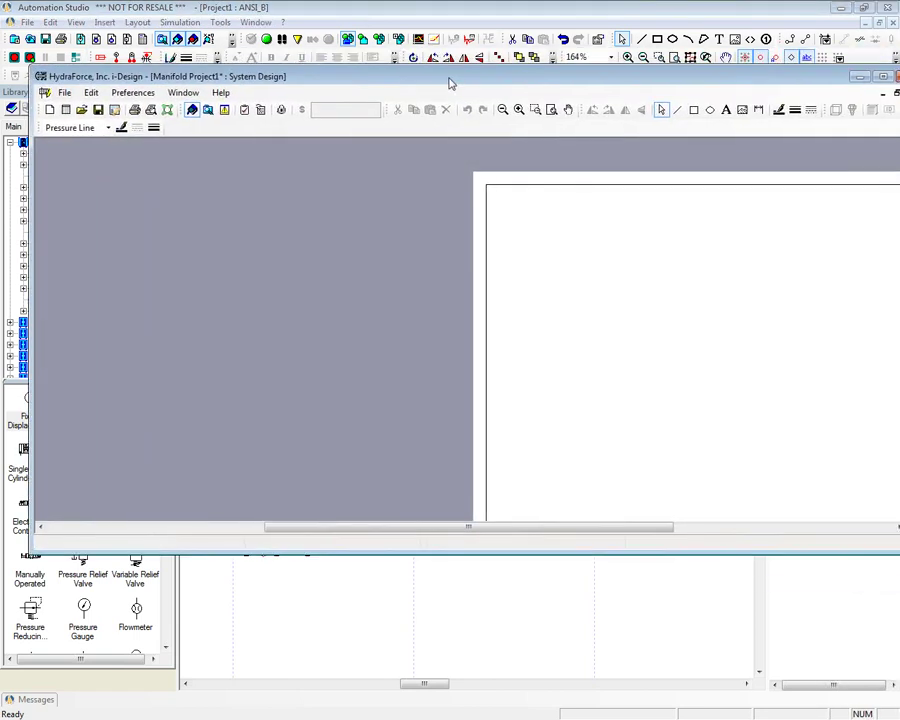
double_click(455, 82)
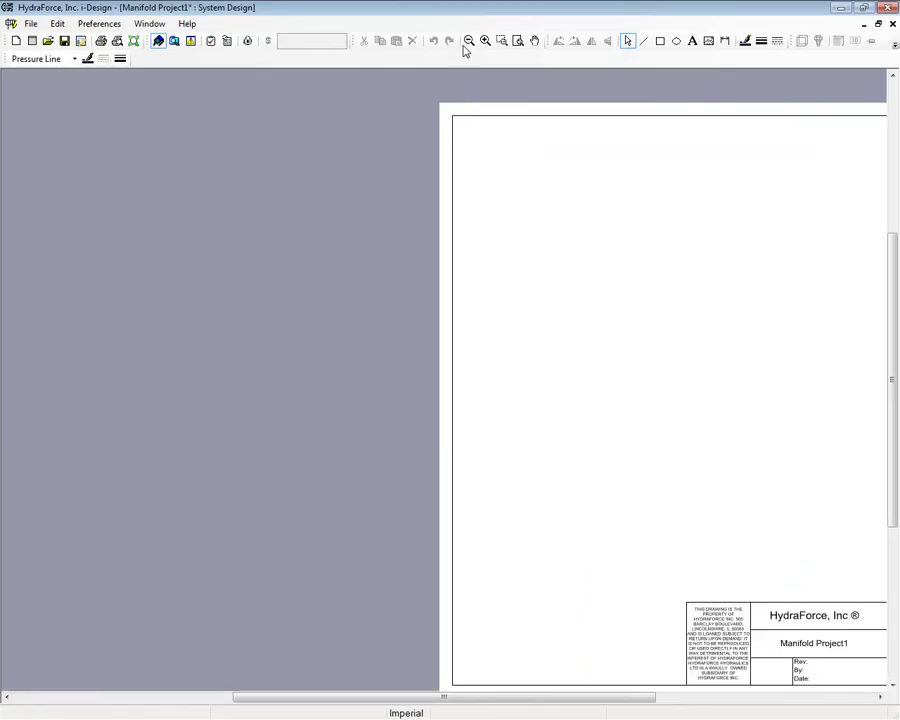
click(517, 43)
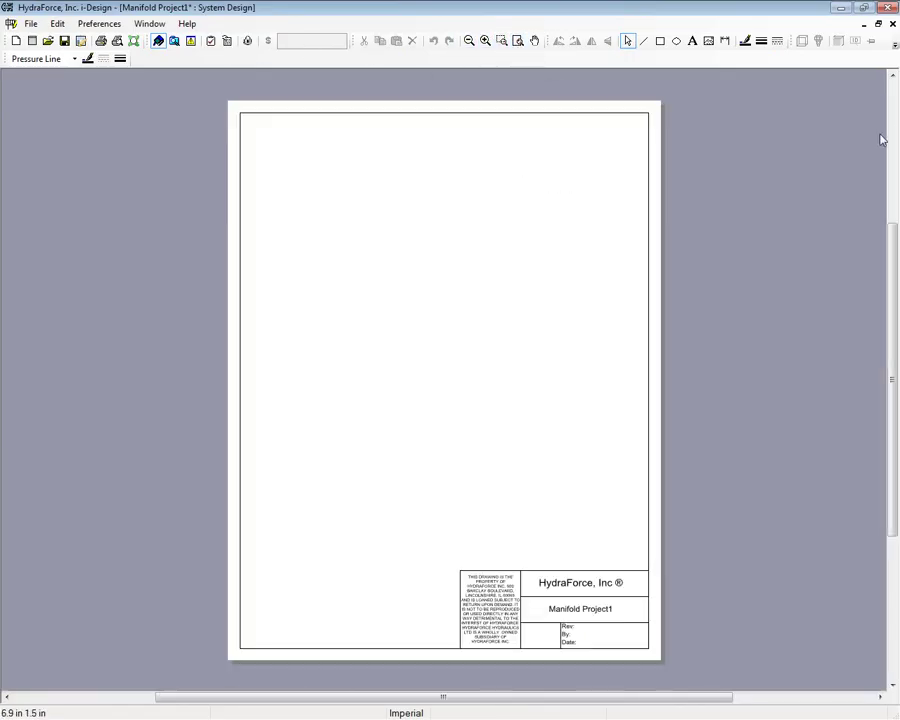
mouse_move(893, 139)
drag(895, 72, 90, 103)
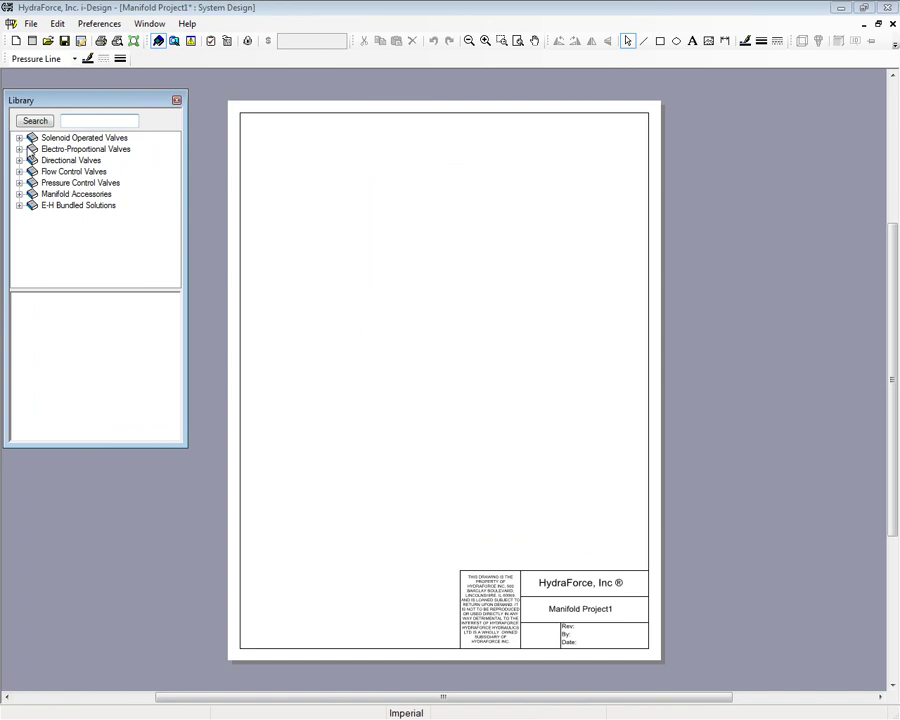
- Browse the library's Electro-Proportional Valves to the SPCL**-32 Poppet group and select the SPCL10-32 valve
click(19, 149)
double_click(46, 171)
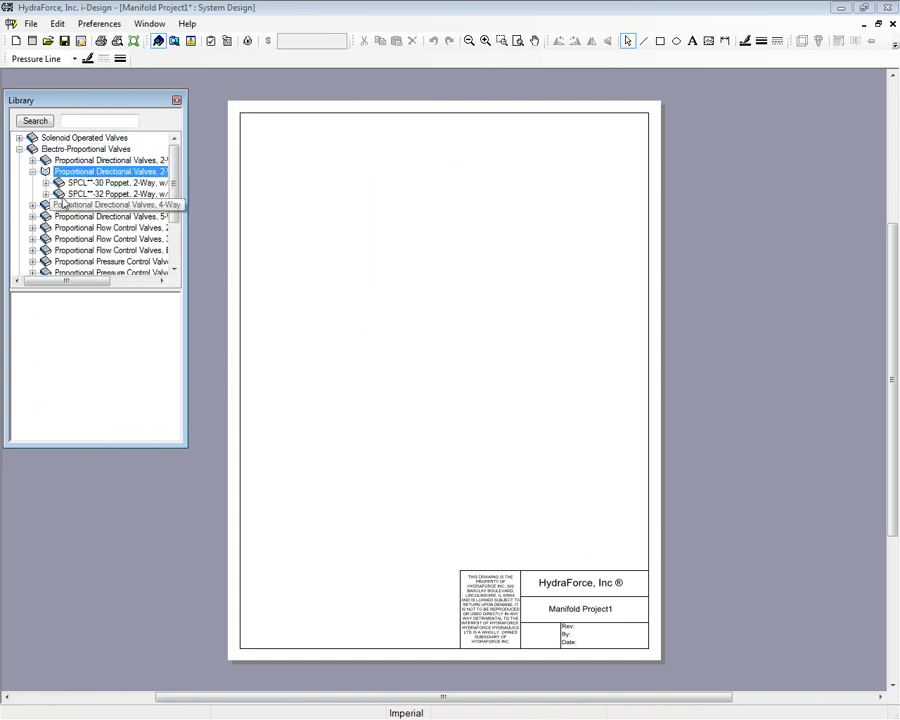
click(45, 194)
click(100, 205)
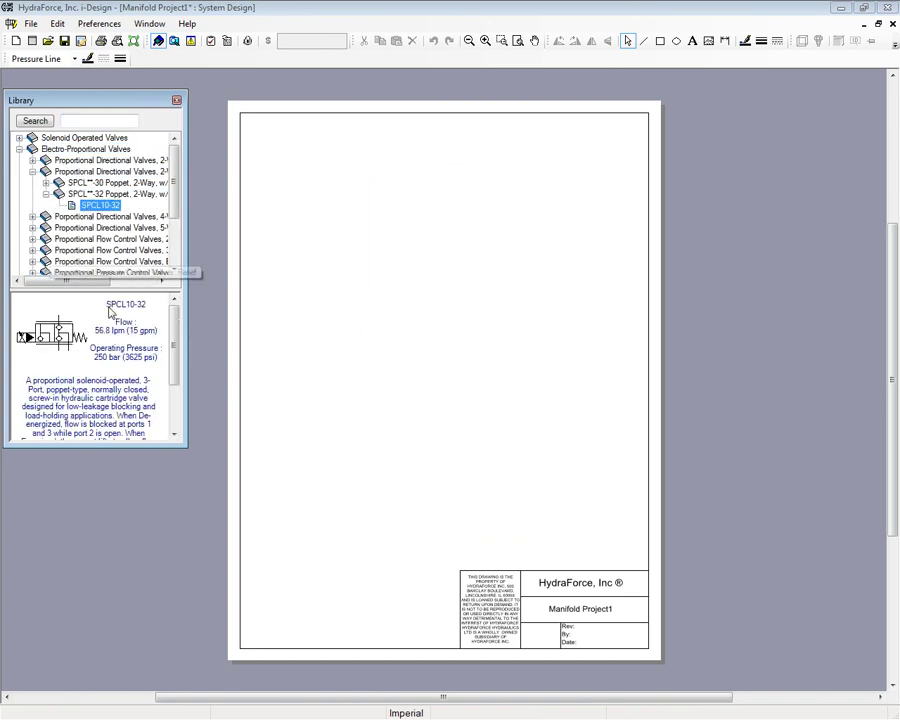
- Insert the SPCL10-32 valve in the page's upper middle and the PV72-21 flow control valve below and to its right
mouse_move(100, 205)
mouse_down()
mouse_move(386, 234)
mouse_move(396, 248)
mouse_up()
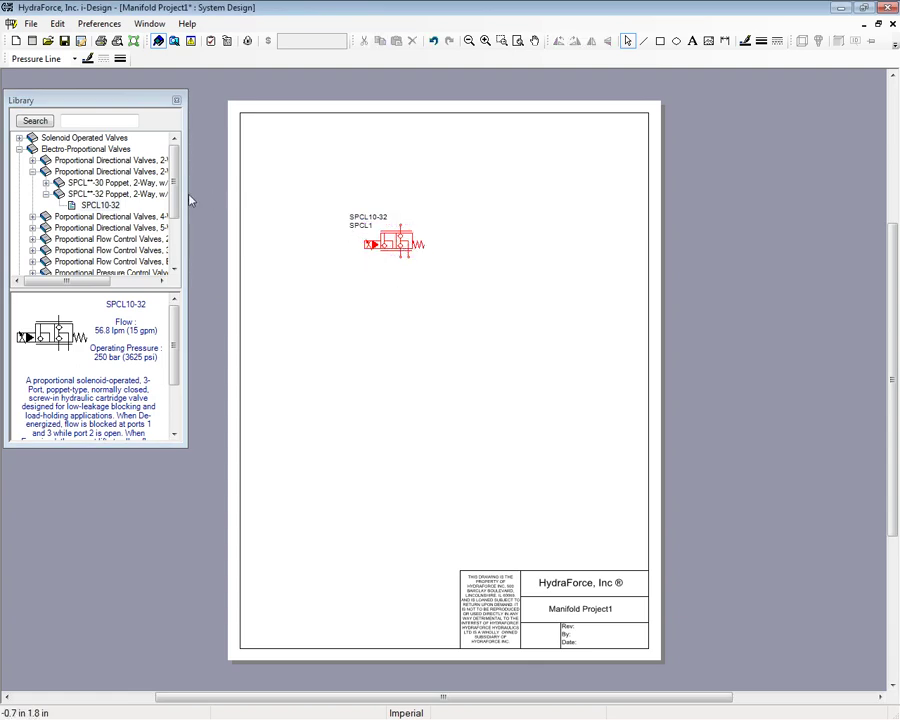
click(32, 239)
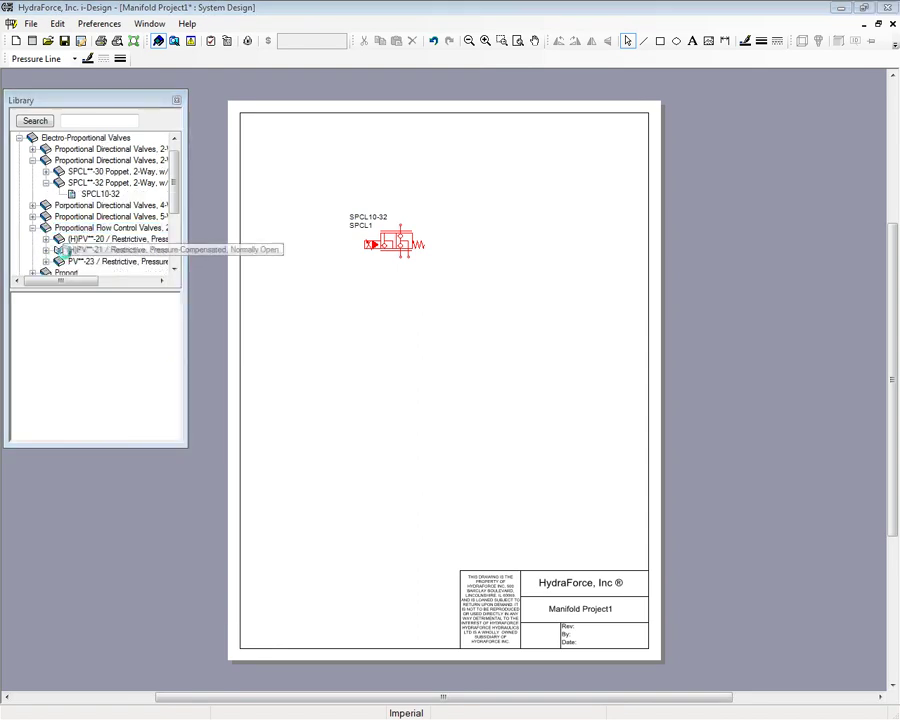
double_click(70, 250)
drag(90, 261, 483, 366)
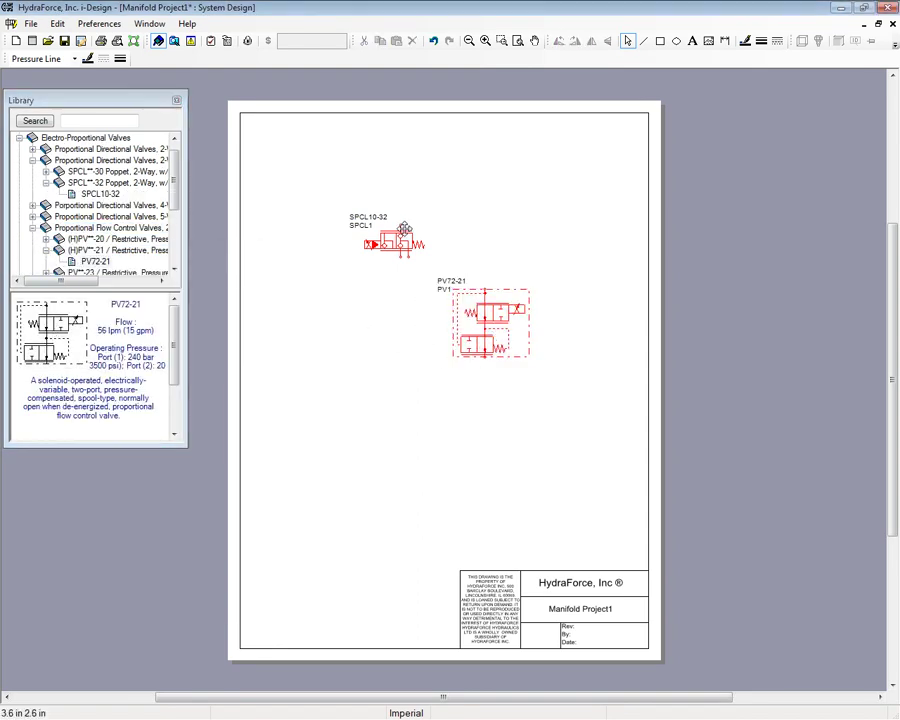
- Connect the SPCL10-32's upper port to the PV72-21's upper port and its lower-right port to the PV72-21's lower port
click(401, 221)
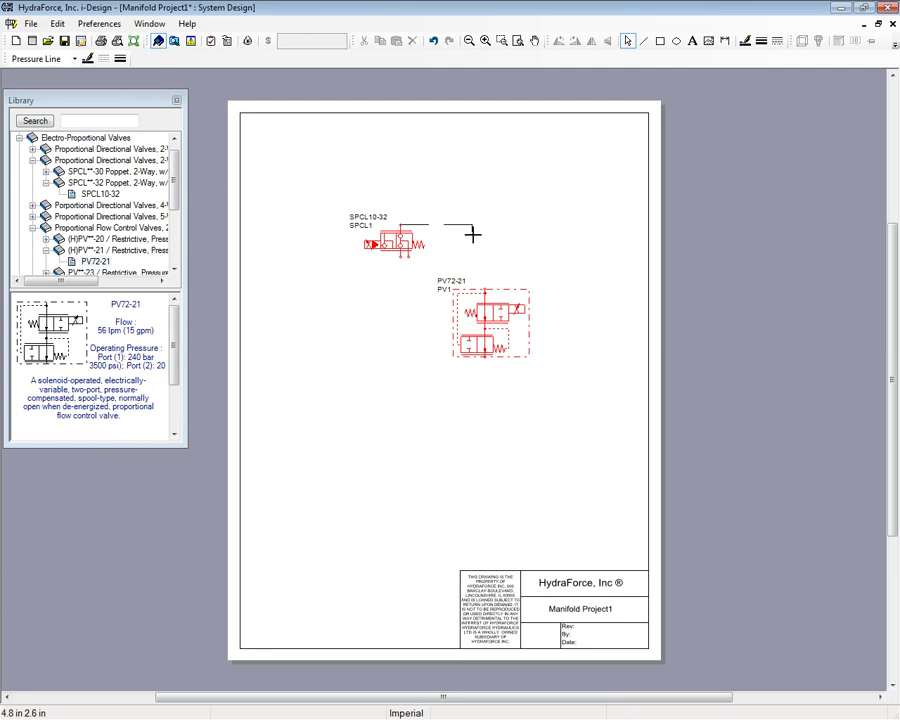
click(485, 293)
click(408, 257)
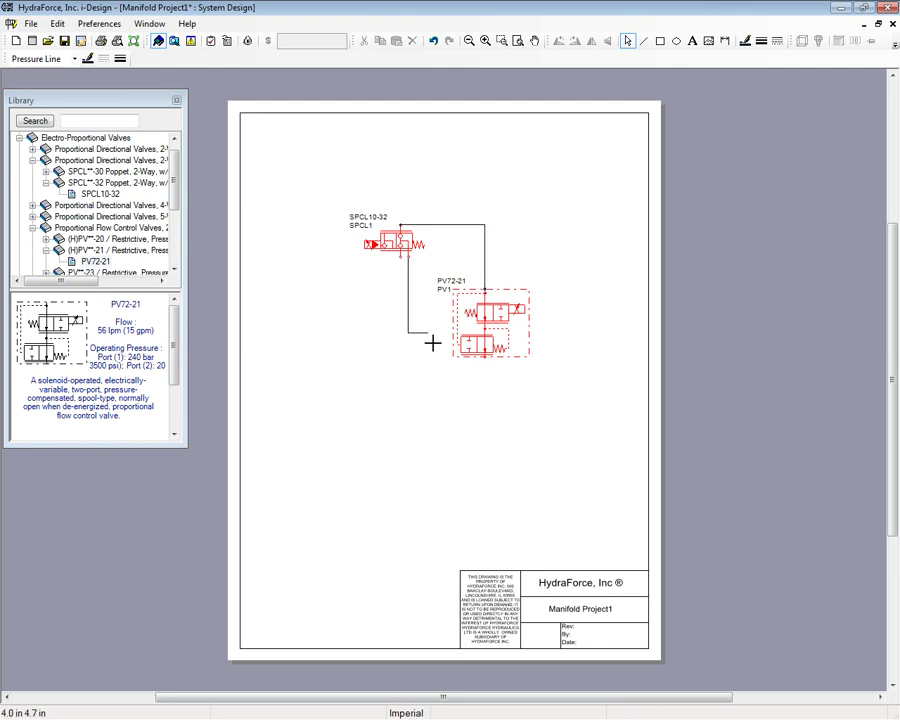
click(486, 362)
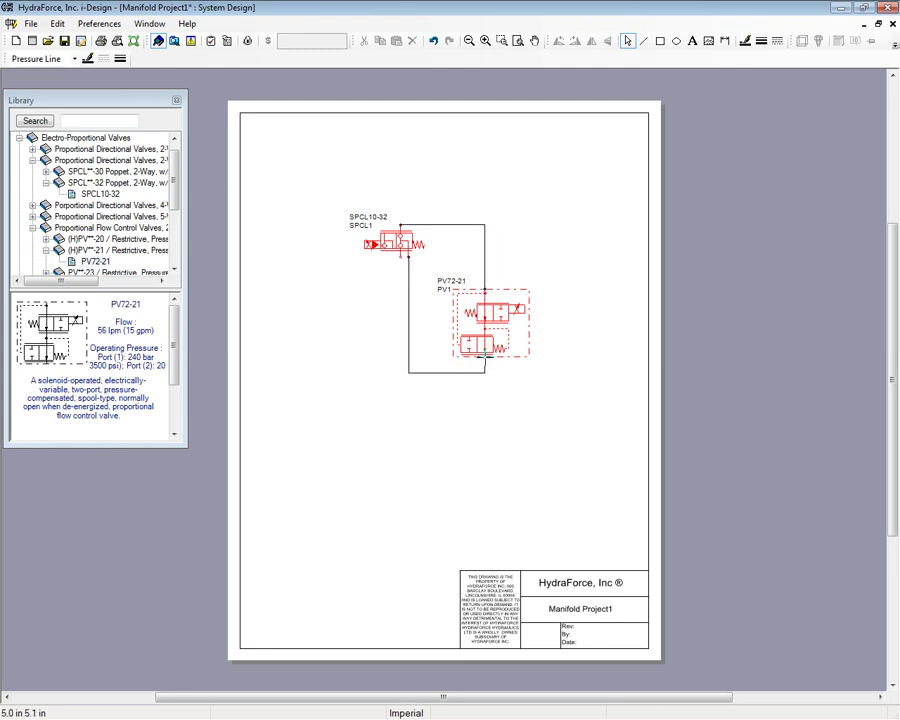
- Export the circuit to Automation Studio as Manifold Project1.hfx on the desktop, replacing the existing file
click(30, 23)
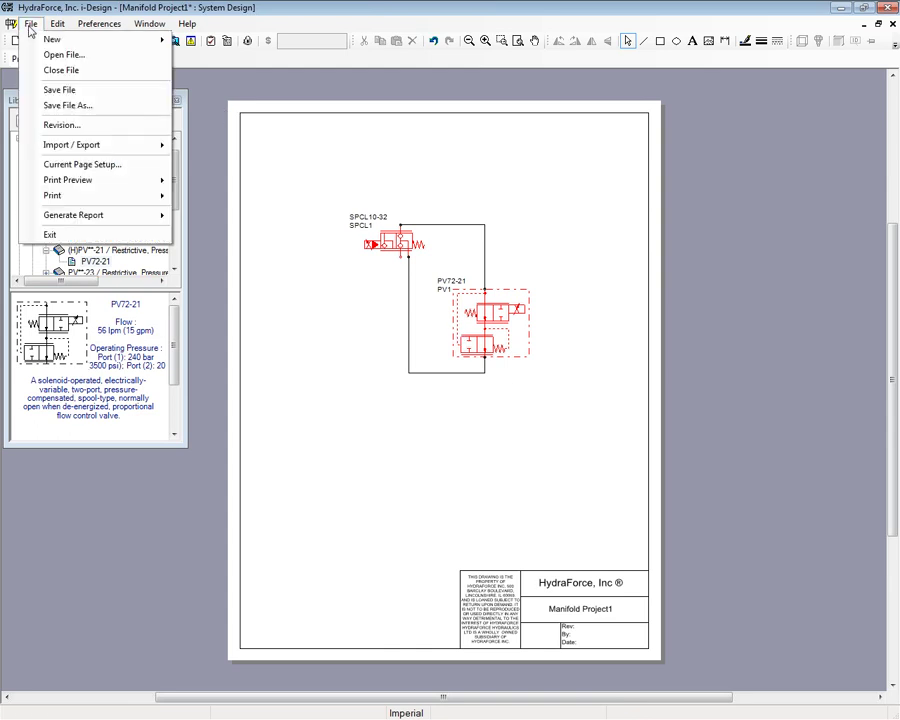
mouse_move(119, 151)
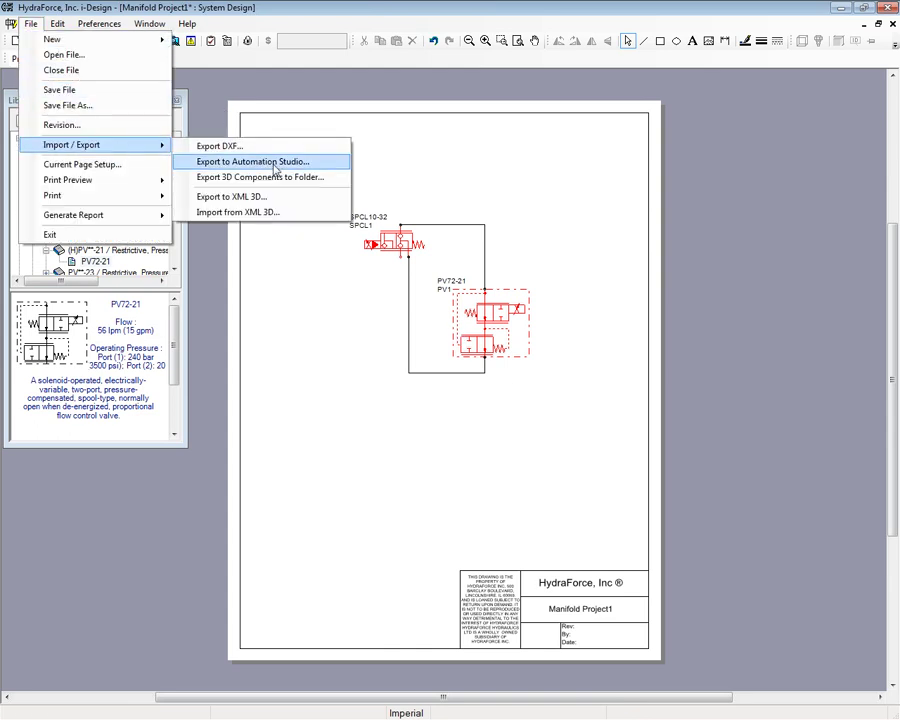
click(275, 170)
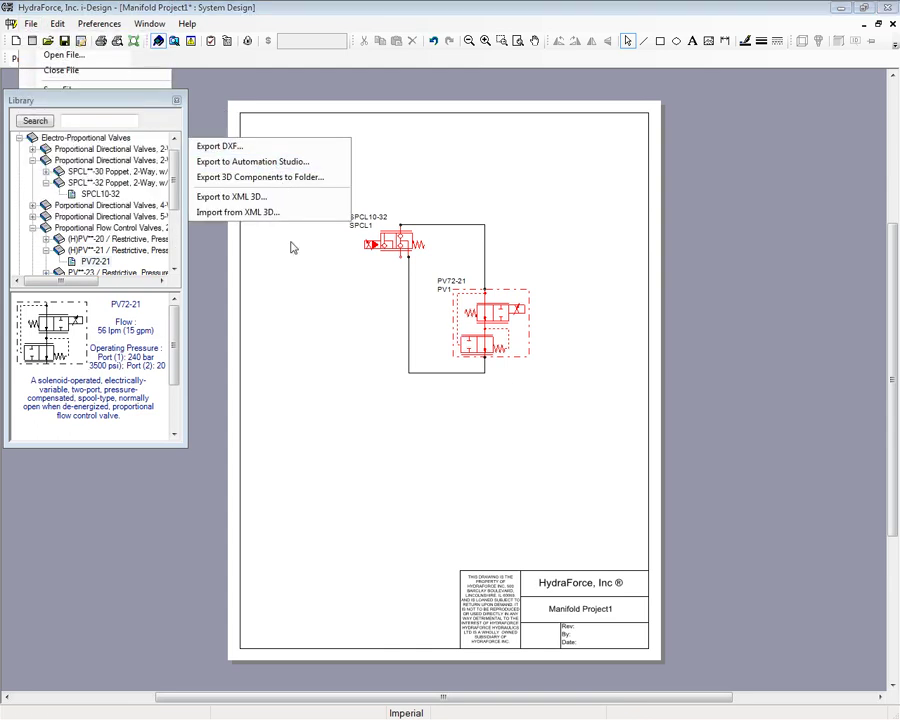
drag(168, 38, 401, 114)
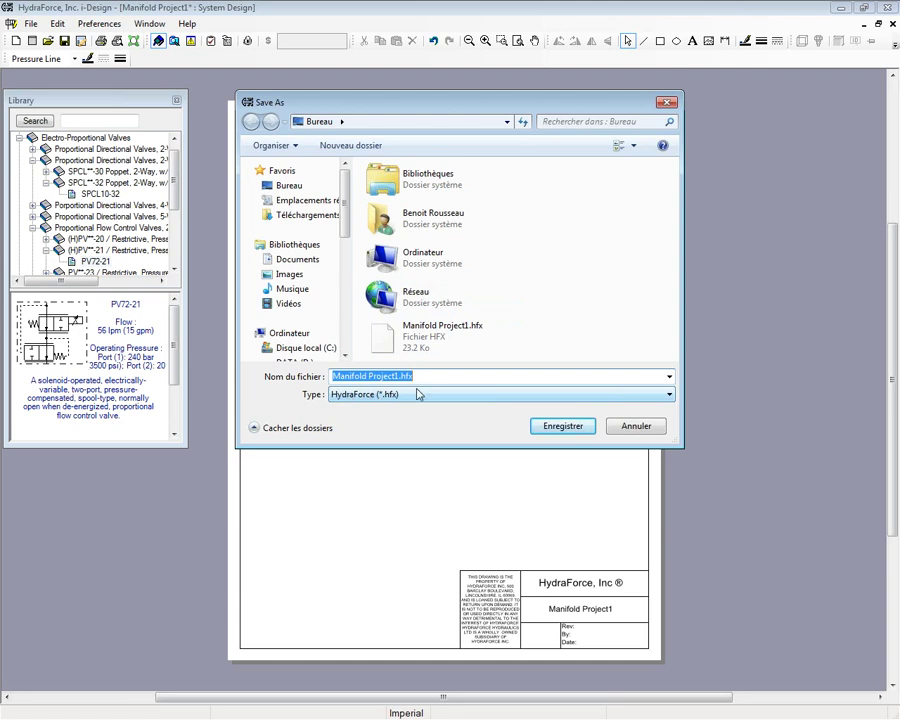
click(440, 335)
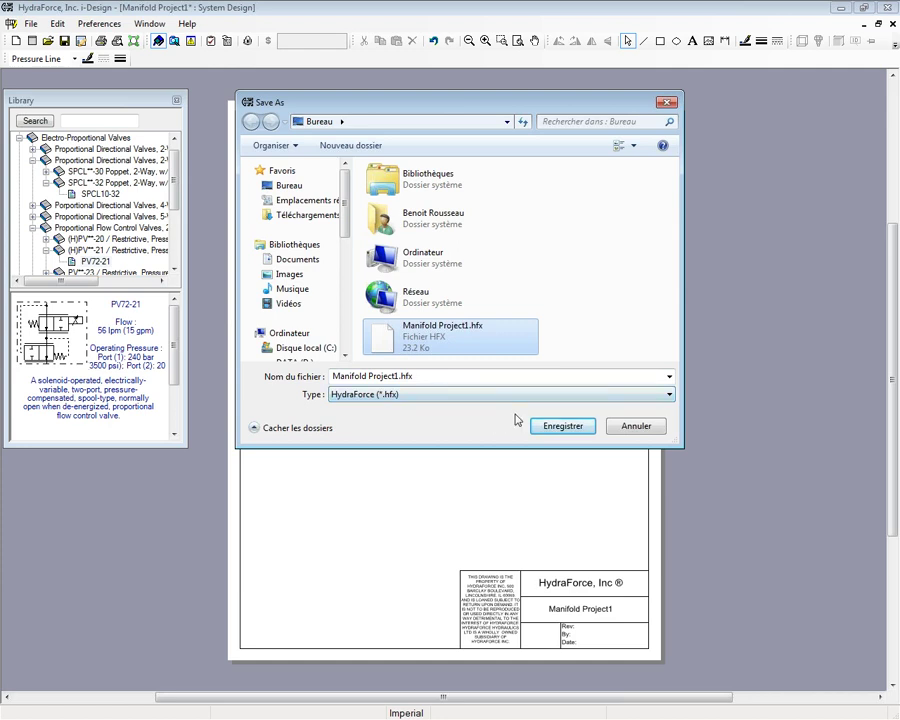
click(568, 427)
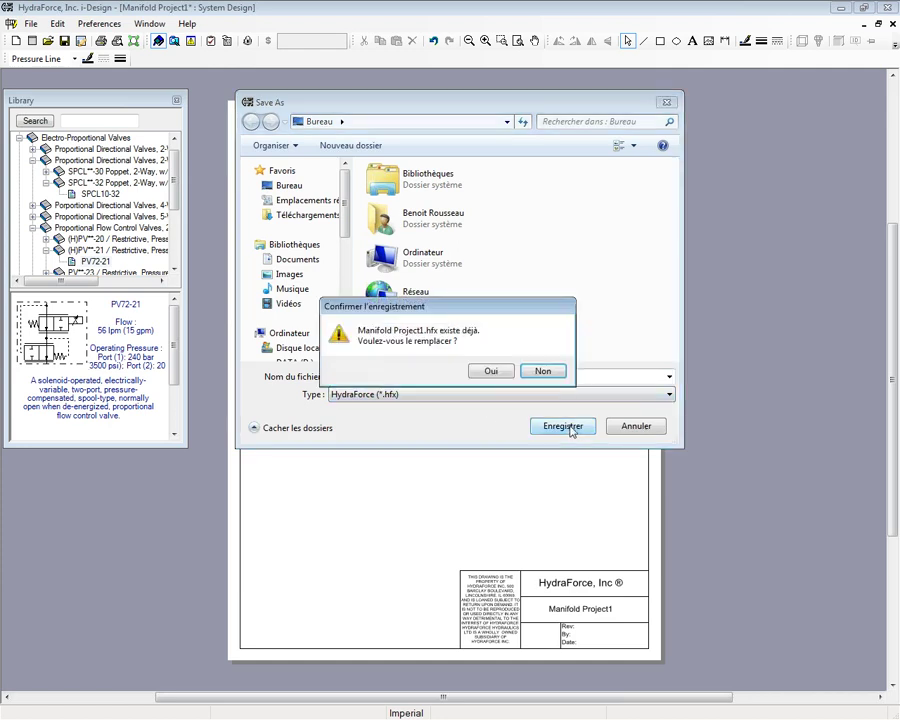
click(500, 372)
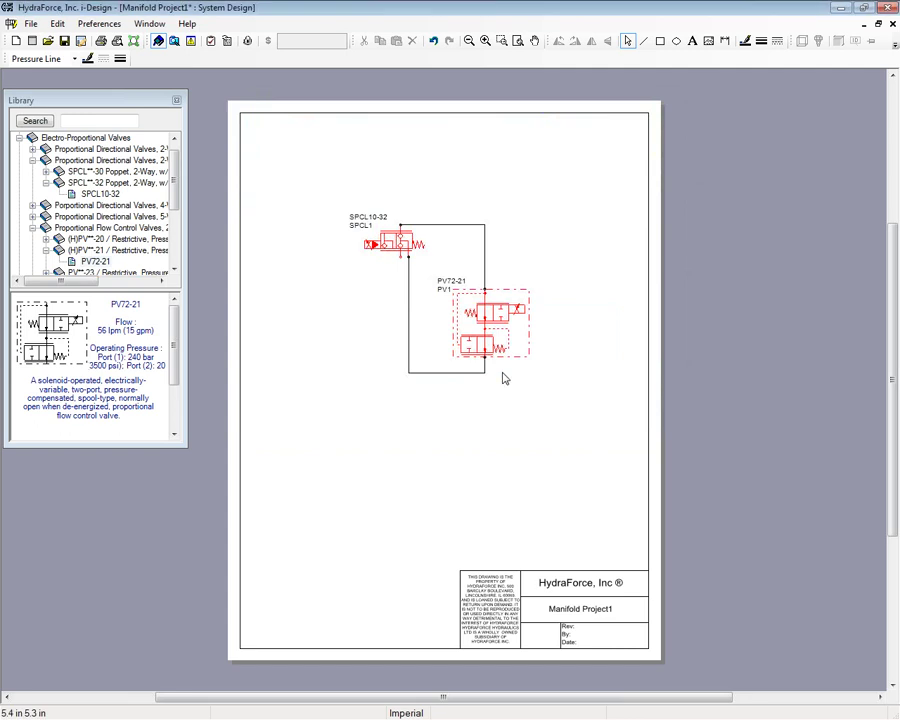
click(30, 23)
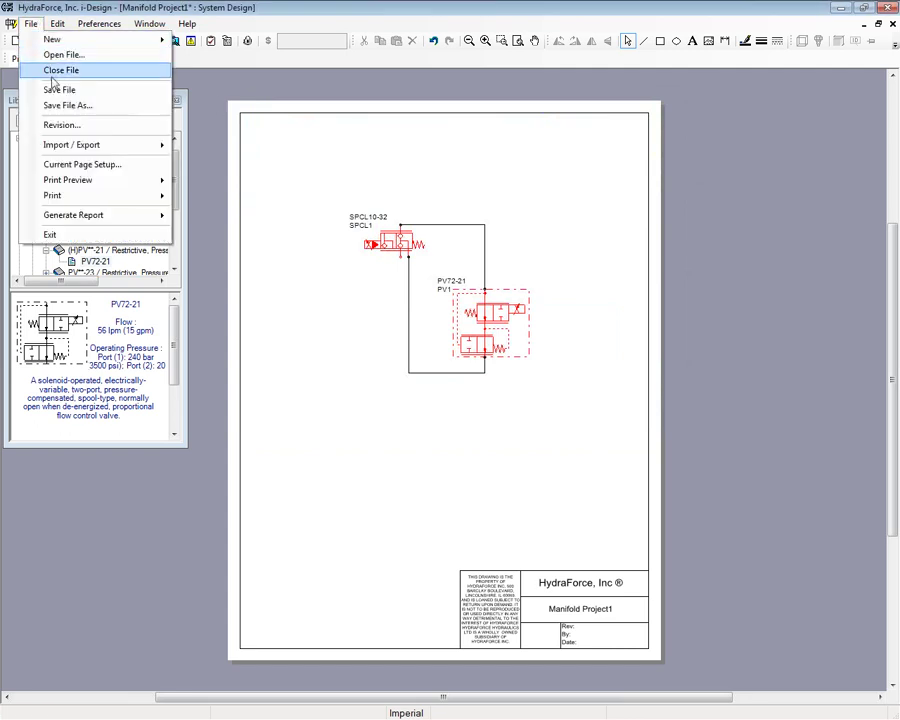
mouse_move(76, 147)
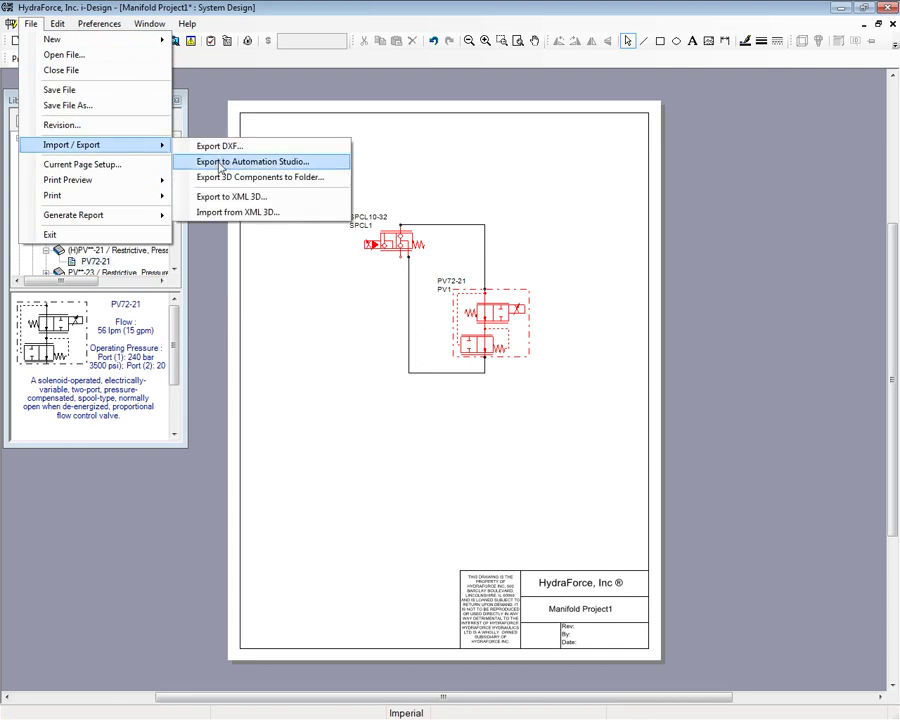
click(400, 174)
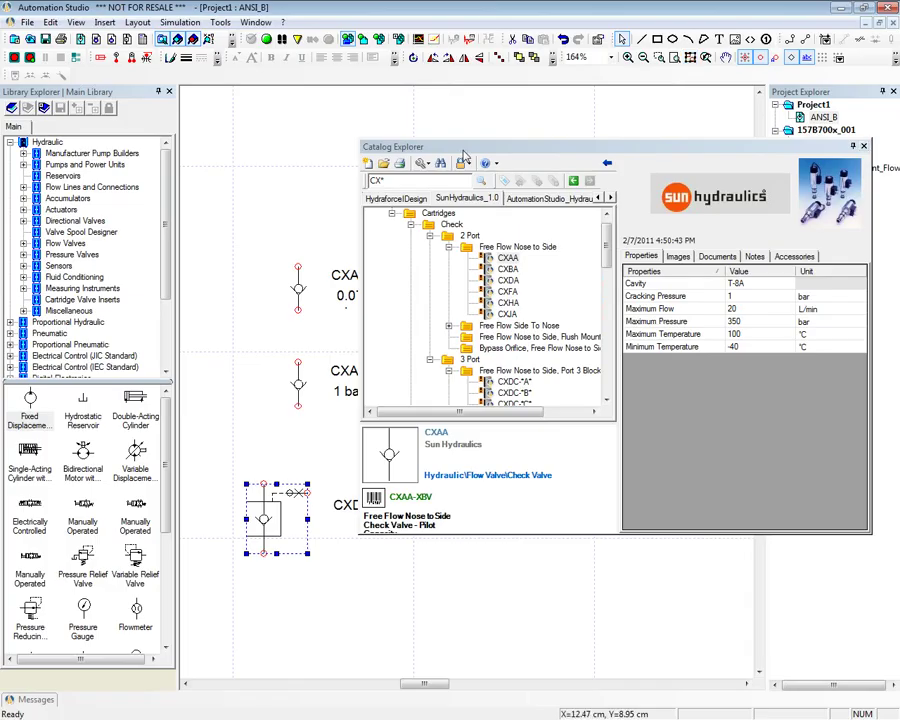
- Switch to Automation Studio, open the Hydraforce I-Design project Manifold Project1.hfx from the desktop, and close the Catalog Explorer covering the circuit
drag(463, 156, 380, 160)
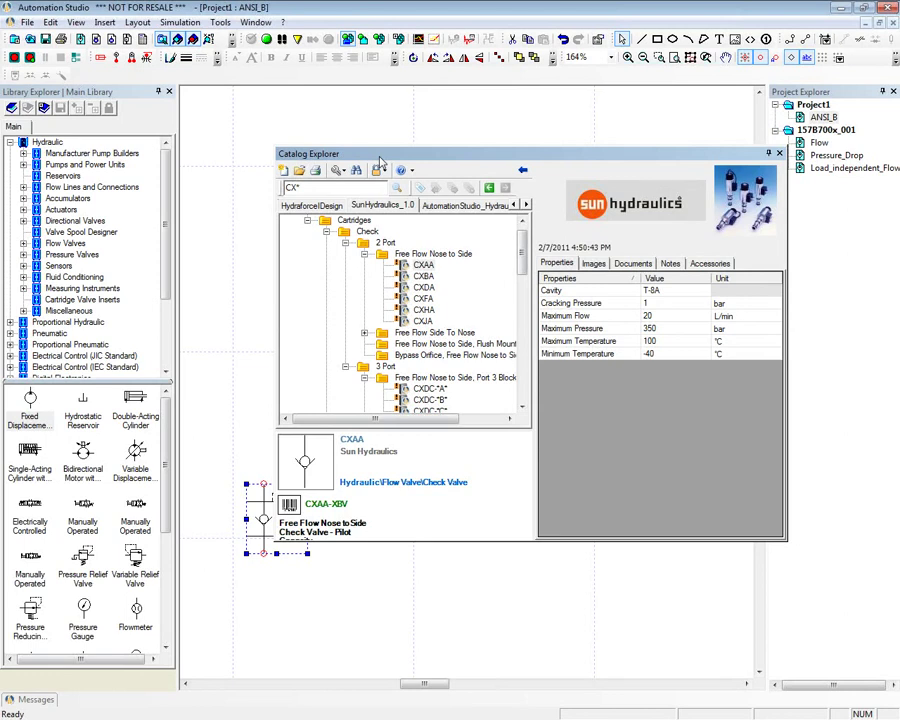
click(27, 21)
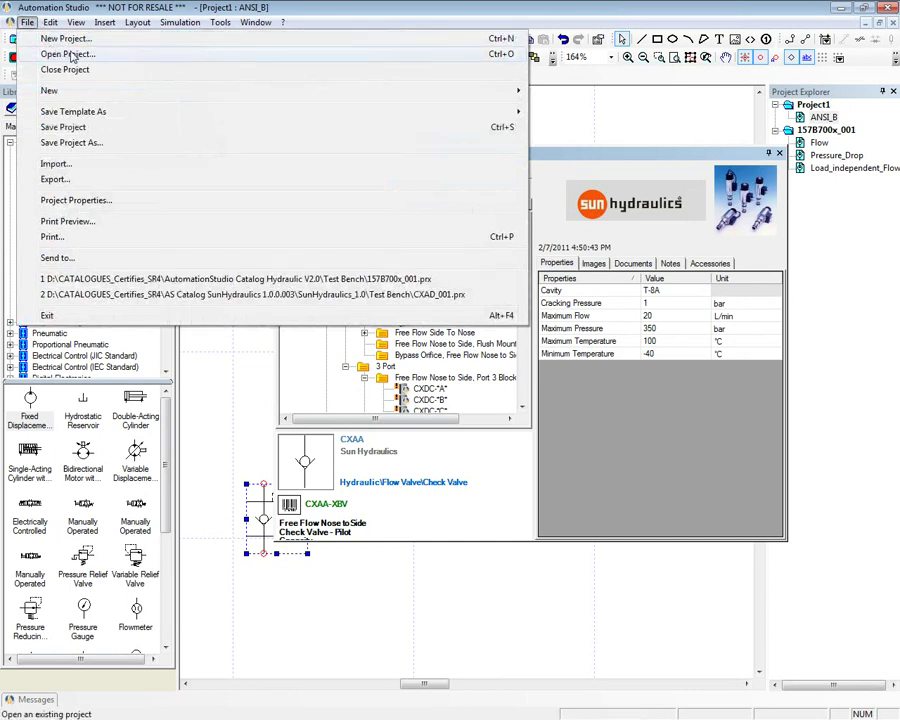
click(68, 54)
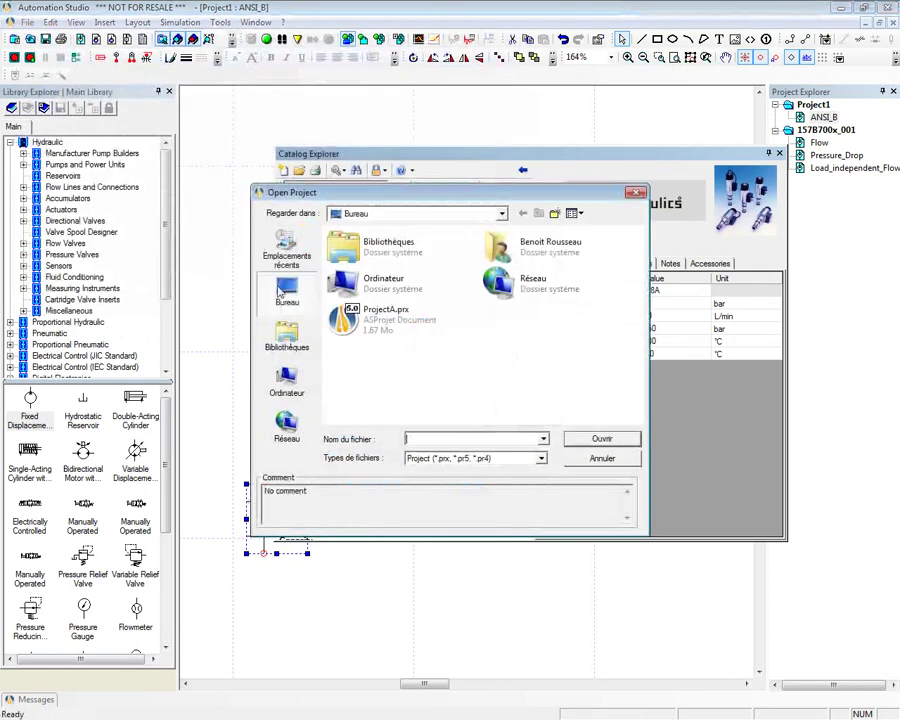
click(540, 458)
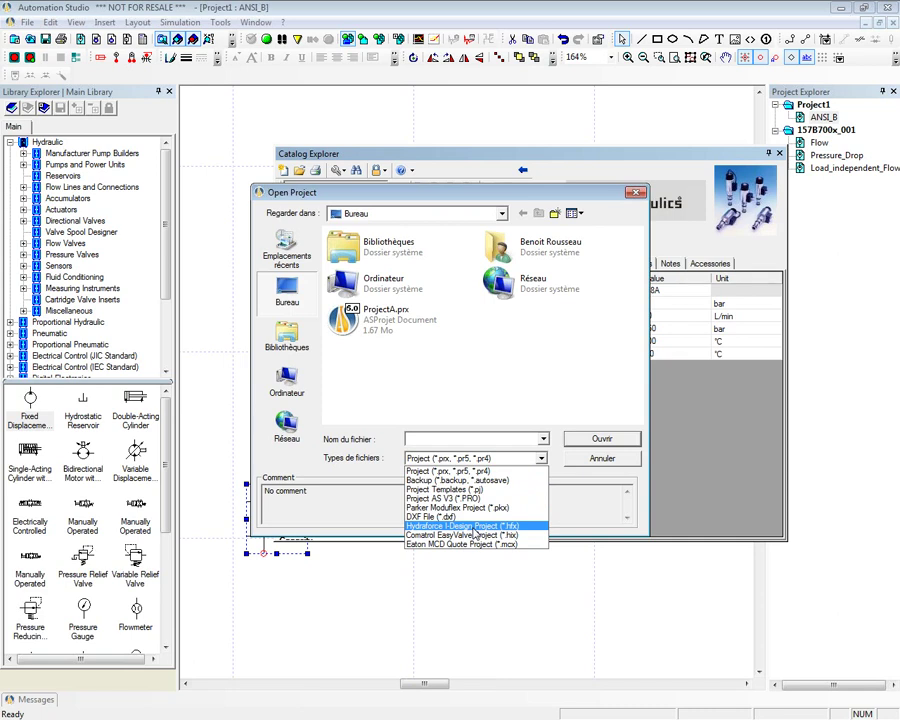
click(474, 529)
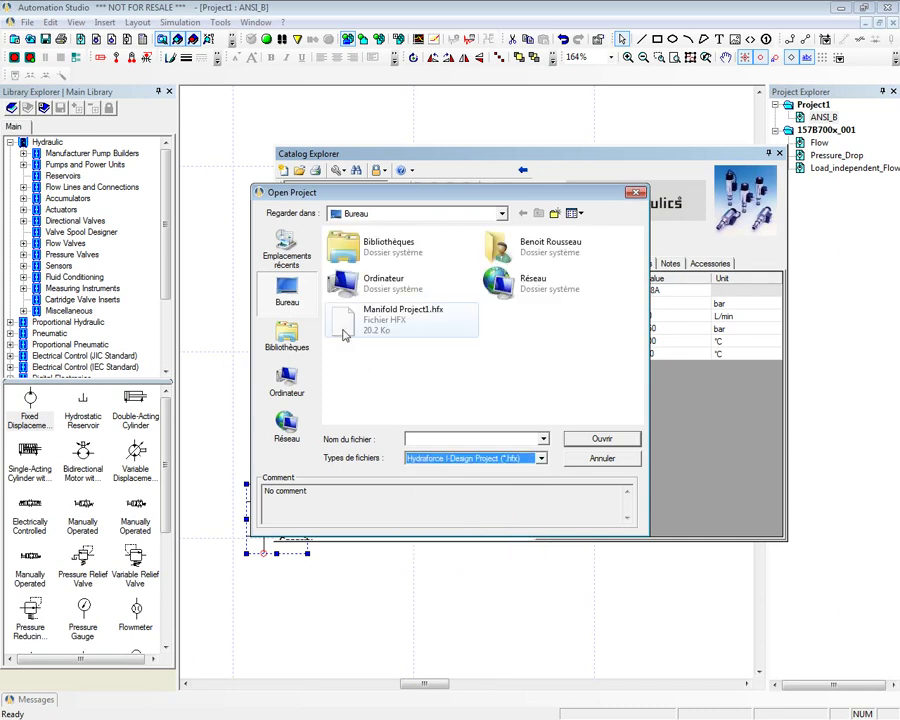
click(410, 330)
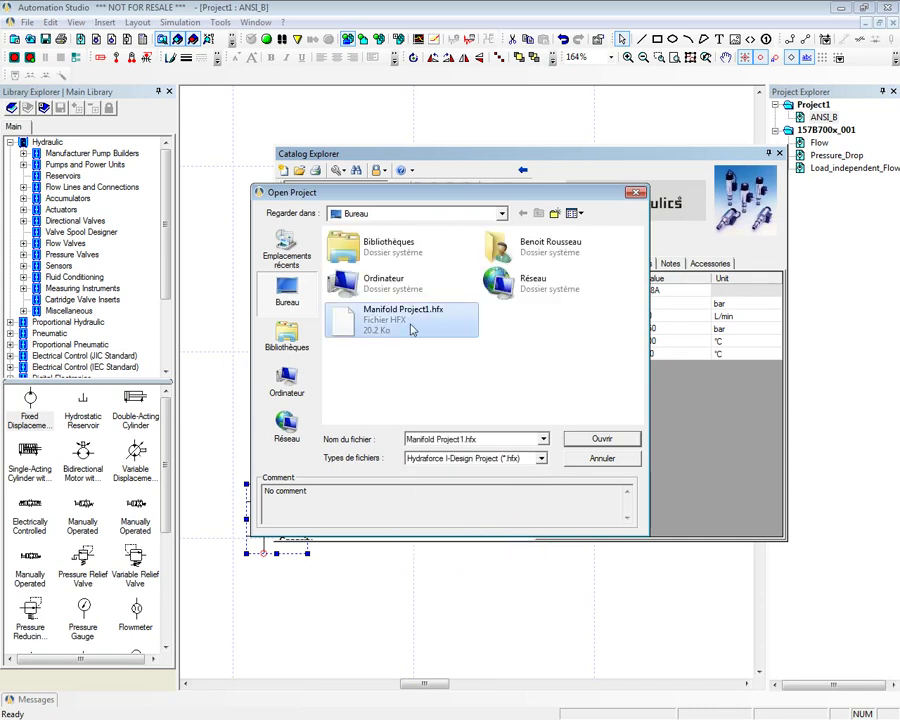
click(616, 438)
click(574, 506)
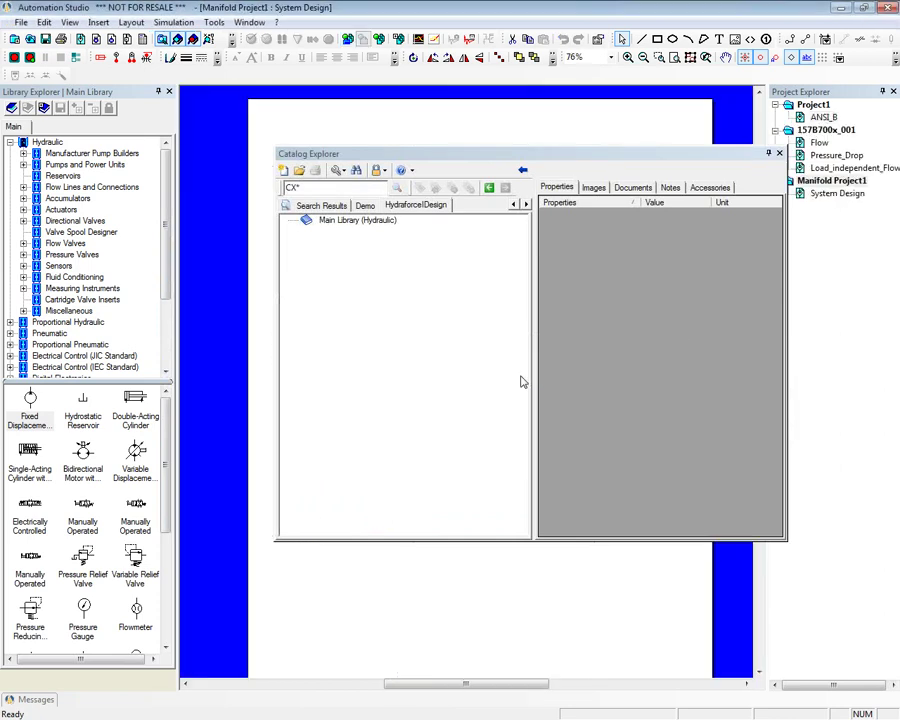
click(779, 153)
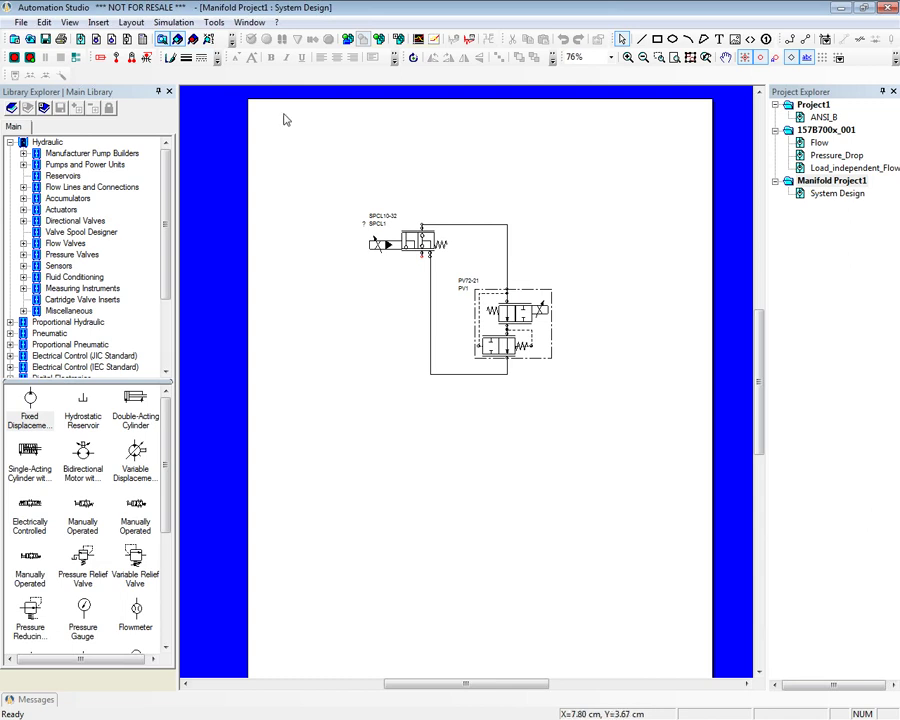
- Reopen the Catalog Explorer and display the SunHydraulics_1.0 catalogue
click(135, 38)
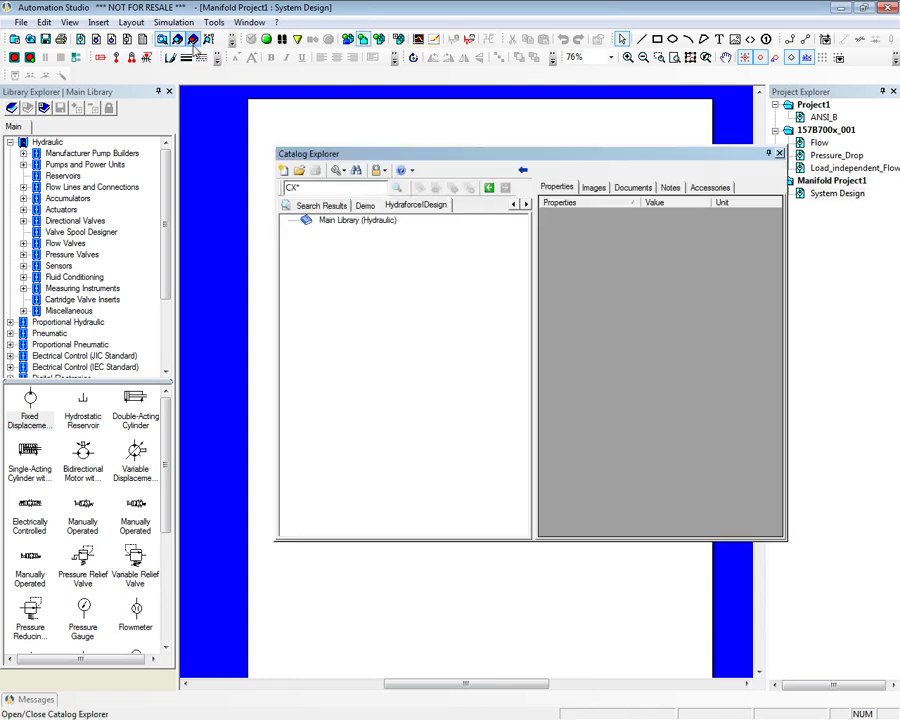
click(512, 205)
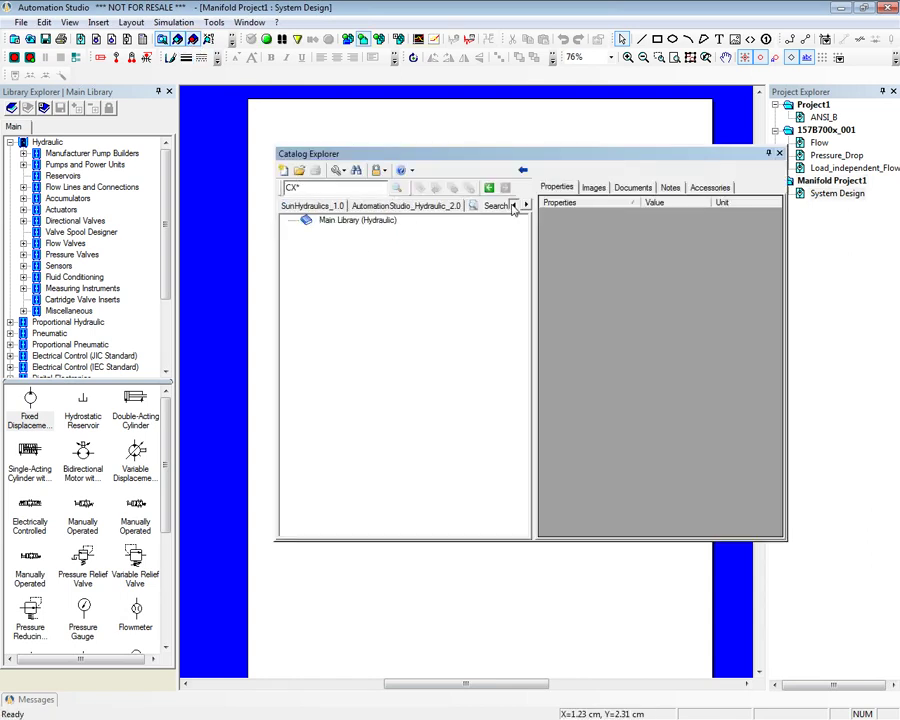
click(299, 204)
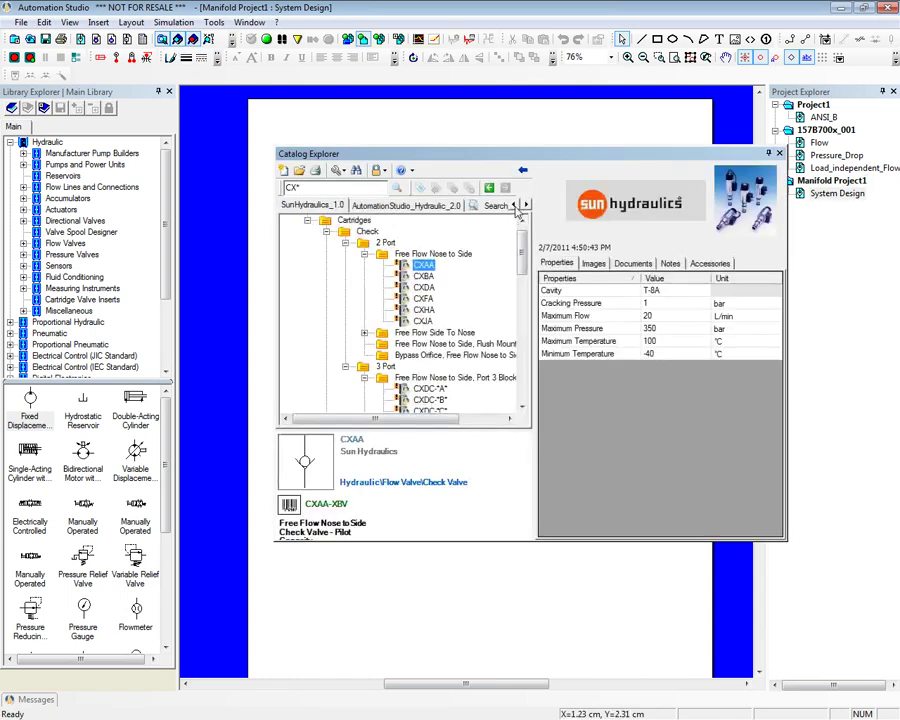
click(513, 205)
click(312, 205)
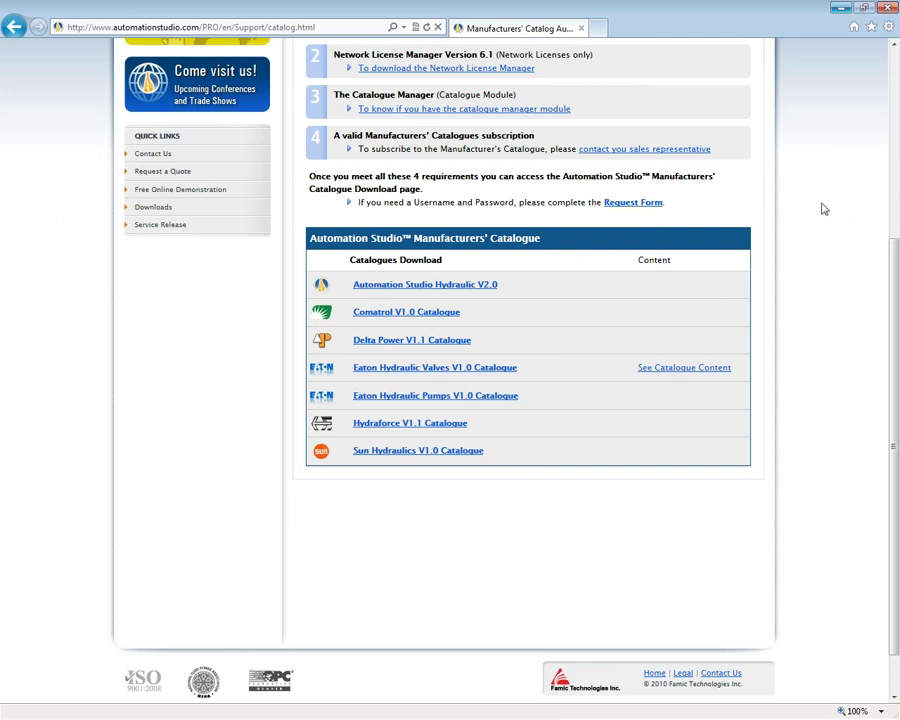
- On the Automation Studio website, view the Manufacturers' Catalogue Request Form and go to the site's home page
scroll(824, 209, up, 5)
click(445, 170)
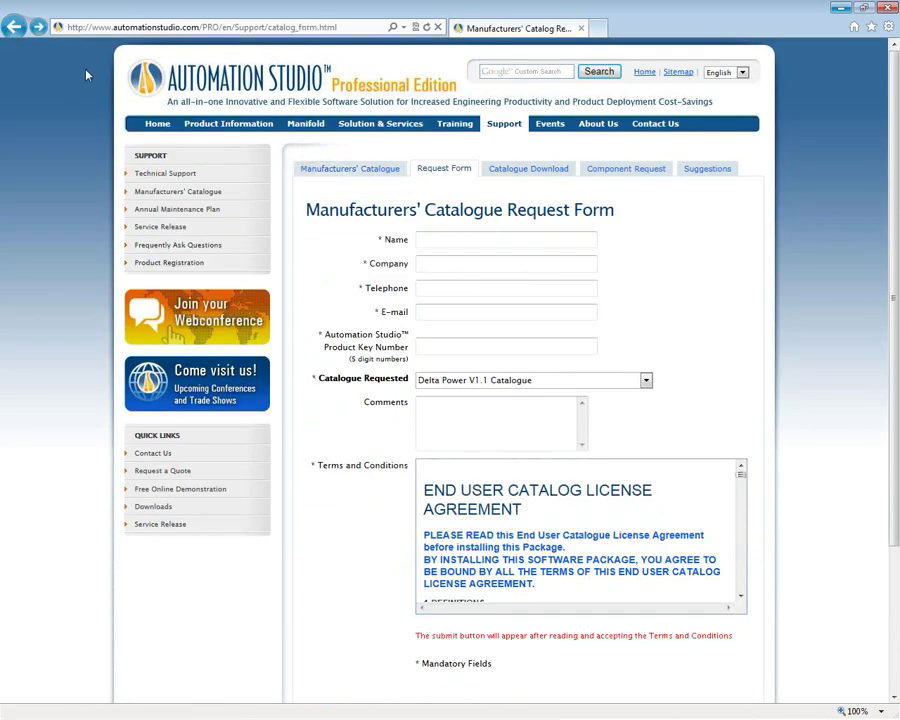
click(158, 70)
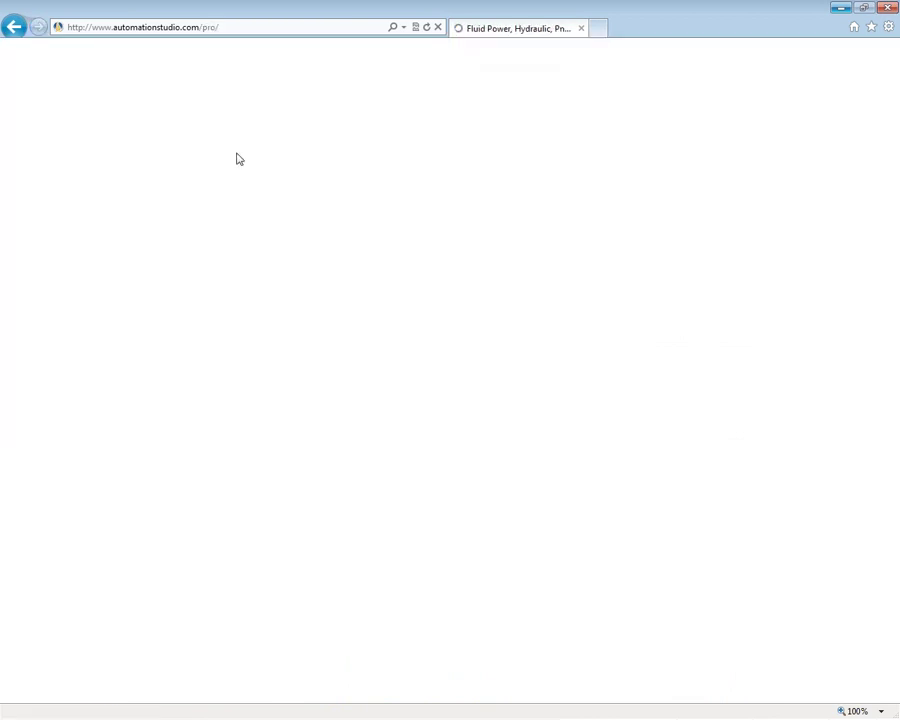